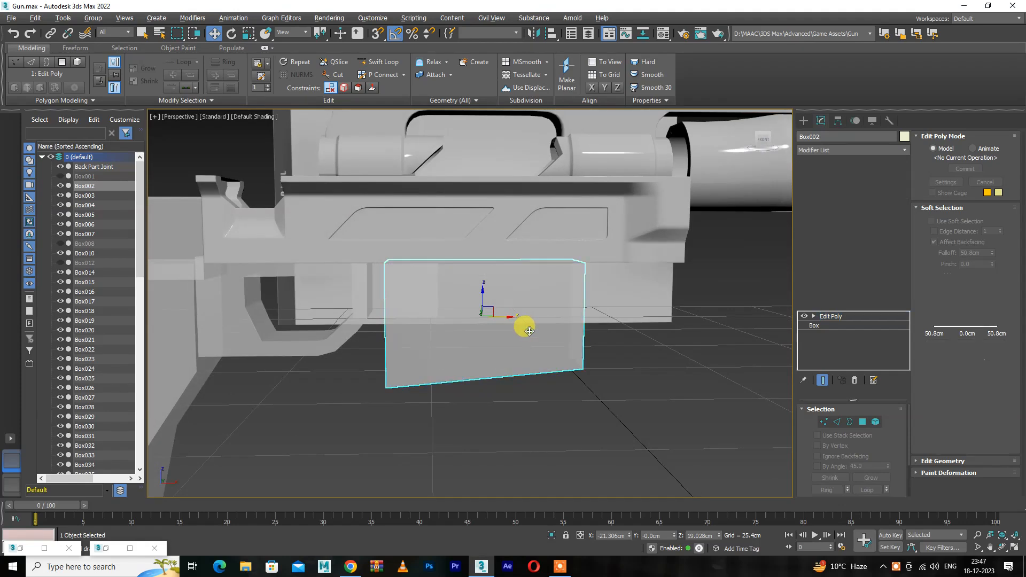
pyautogui.press('1')
pyautogui.press('F4')
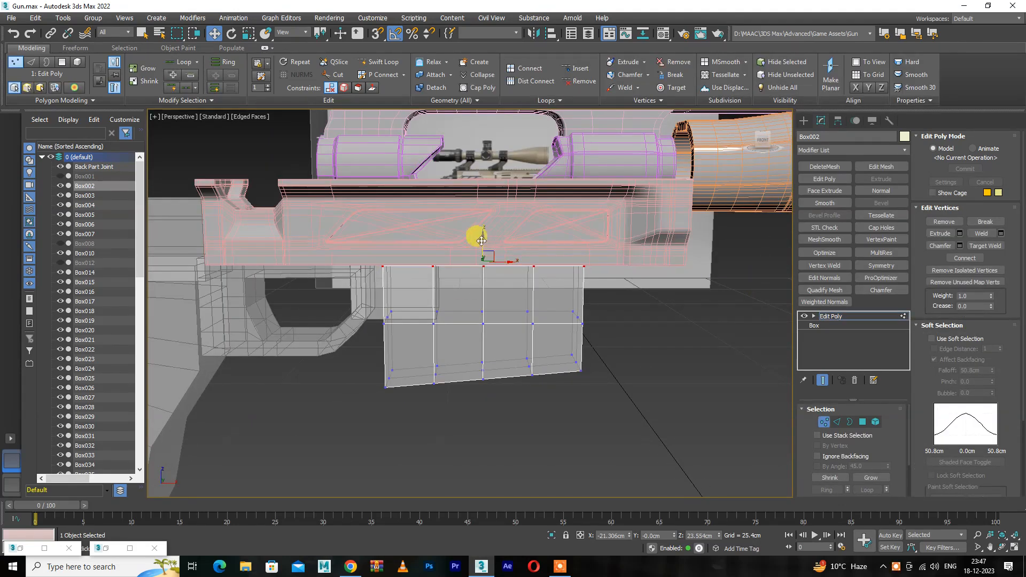
pyautogui.moveTo(482, 224)
pyautogui.keyDown('alt'); pyautogui.mouseDown(button='middle')
pyautogui.moveTo(470, 256)
pyautogui.moveTo(540, 275)
pyautogui.mouseUp(button='middle'); pyautogui.keyUp('alt')
pyautogui.press('F4')
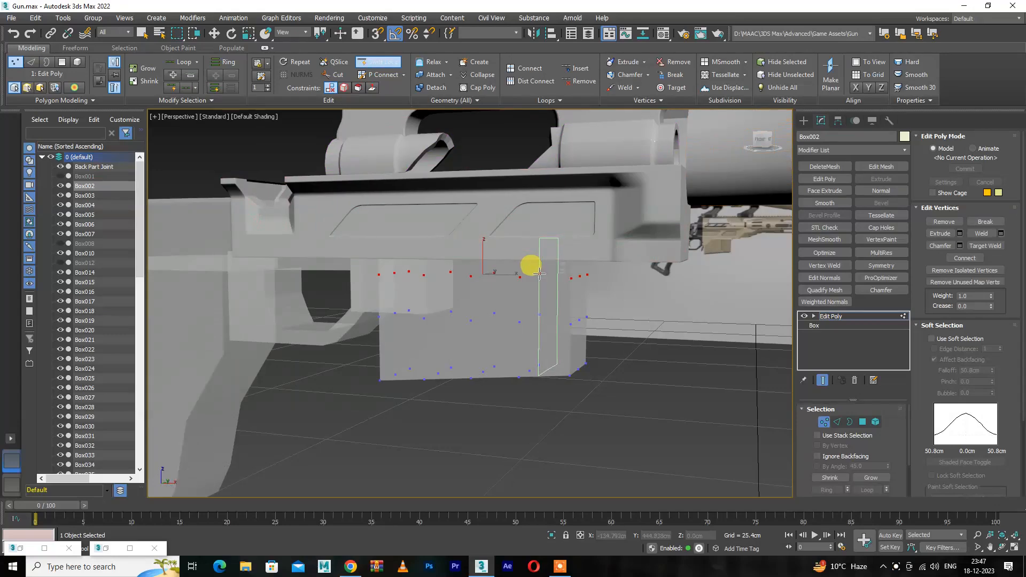
pyautogui.press('1')
pyautogui.press('F3')
pyautogui.press('1')
pyautogui.press('1')
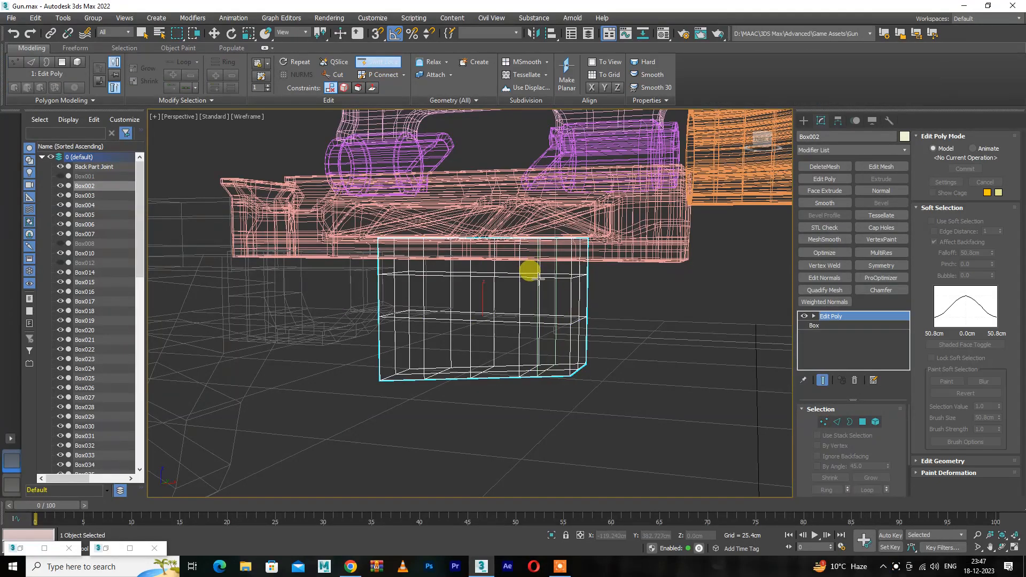
pyautogui.press('F3')
pyautogui.press('F4')
pyautogui.press('w')
pyautogui.moveTo(517, 312)
pyautogui.keyDown('alt'); pyautogui.mouseDown(button='middle')
pyautogui.moveTo(531, 330)
pyautogui.moveTo(554, 311)
pyautogui.moveTo(484, 309)
pyautogui.moveTo(492, 328)
pyautogui.moveTo(521, 328)
pyautogui.mouseUp(button='middle'); pyautogui.keyUp('alt')
pyautogui.scroll(4, 521, 294)
pyautogui.scroll(-2, 518, 301)
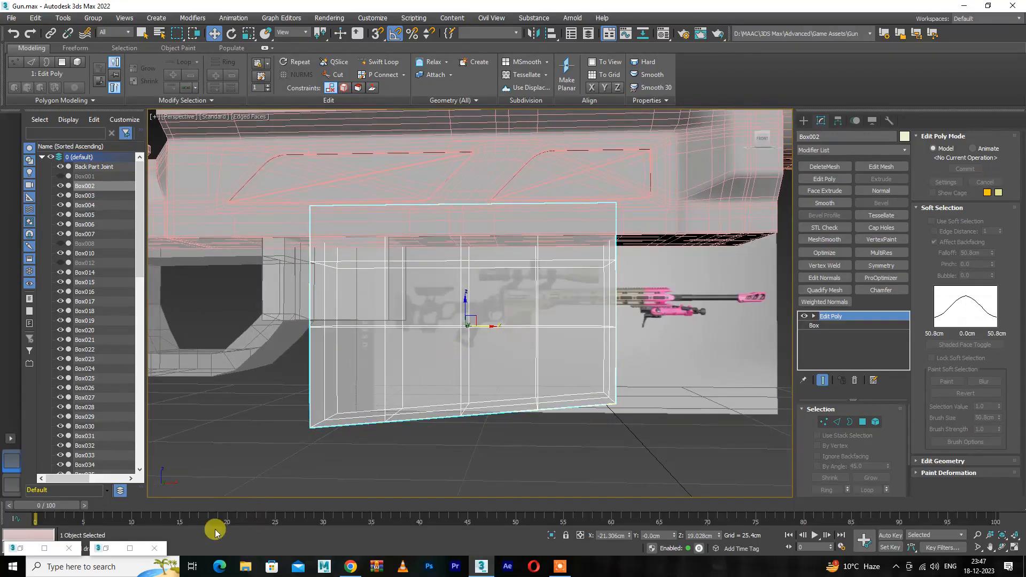
# - Add three closely spaced vertical edge loops to the magazine box with Swift Loop, the middle one at about X -19.3 cm
pyautogui.press('f')
pyautogui.scroll(3, 768, 339)
pyautogui.moveTo(667, 325); pyautogui.dragTo(623, 305, button='middle')
pyautogui.press('1')
pyautogui.hotkey('alt', 'shift', 'w')
pyautogui.press('2')
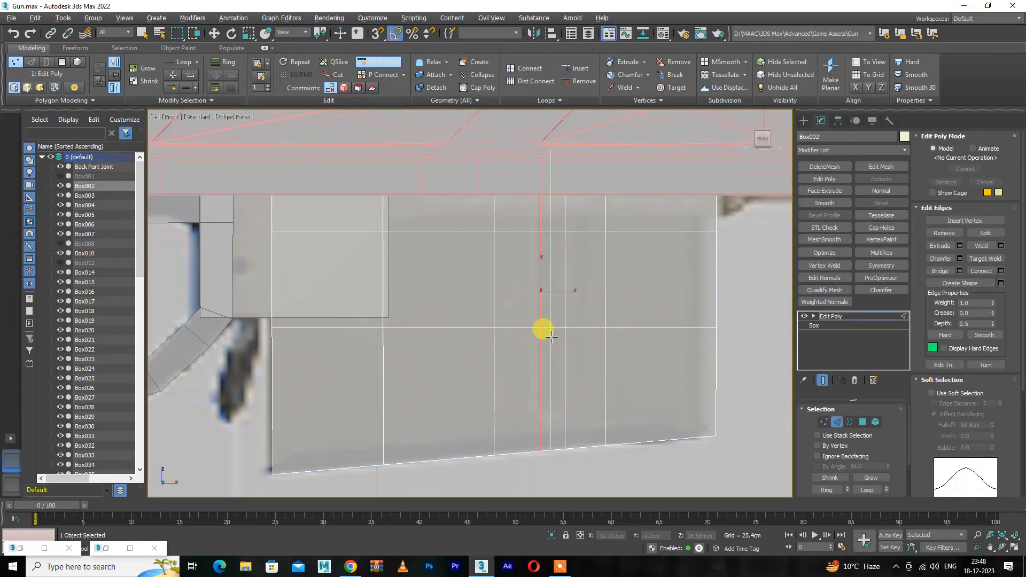
pyautogui.click(555, 390)
pyautogui.press('w')
pyautogui.press('1')
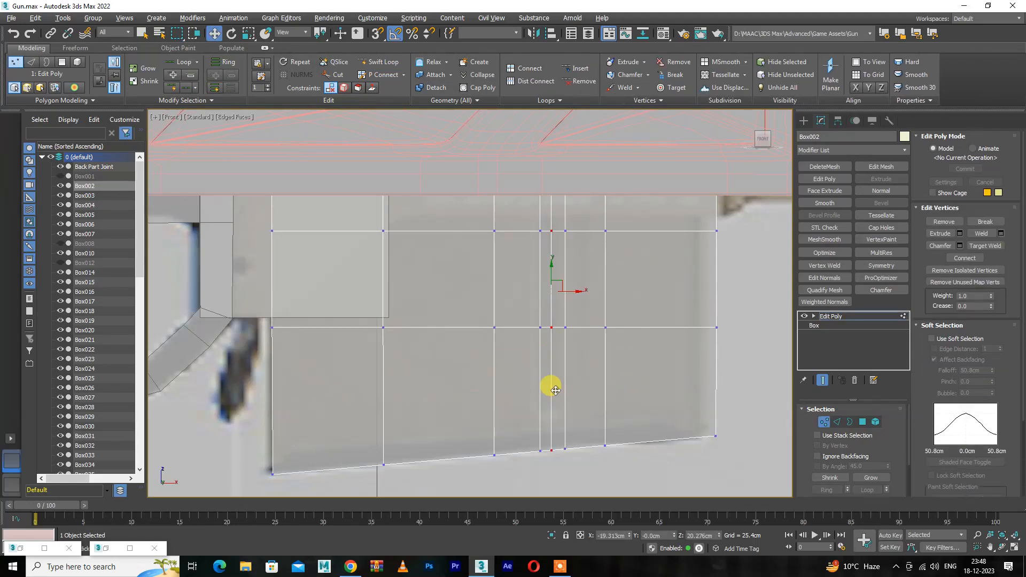
# - Check the magazine's vertical groove in the reference image rebel-thorp-psr-2.jpg and isolate the magazine box
pyautogui.press('p')
pyautogui.scroll(-3, 561, 348)
pyautogui.keyDown('alt'); pyautogui.moveTo(604, 355); pyautogui.dragTo(563, 265, button='middle'); pyautogui.keyUp('alt')
pyautogui.press('4')
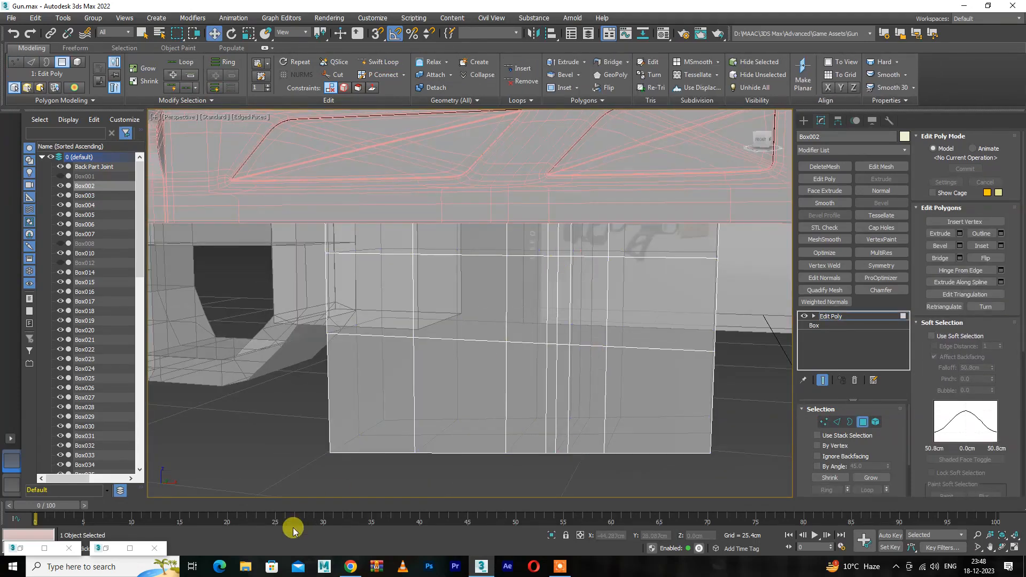
pyautogui.click(130, 549)
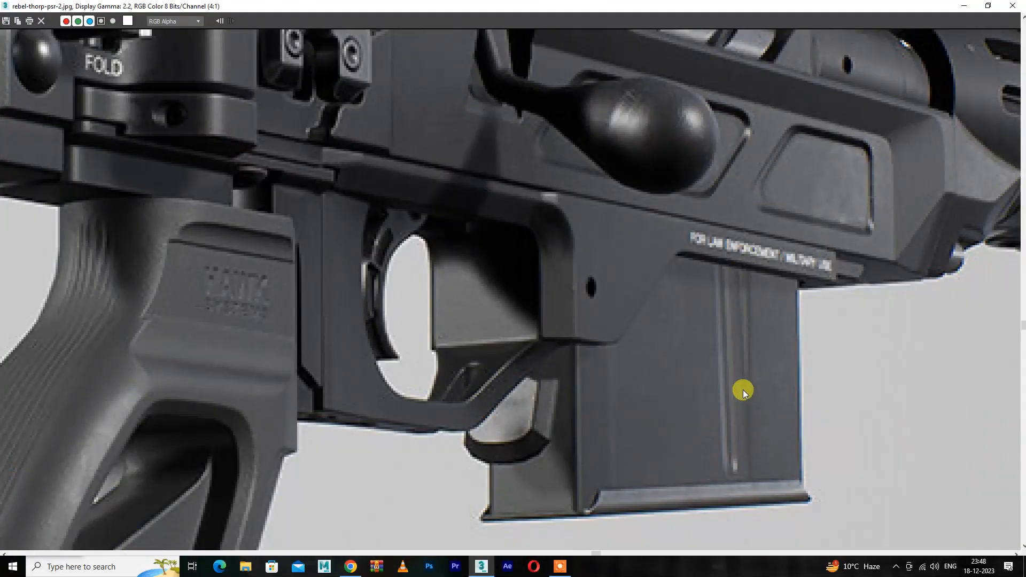
pyautogui.click(966, 5)
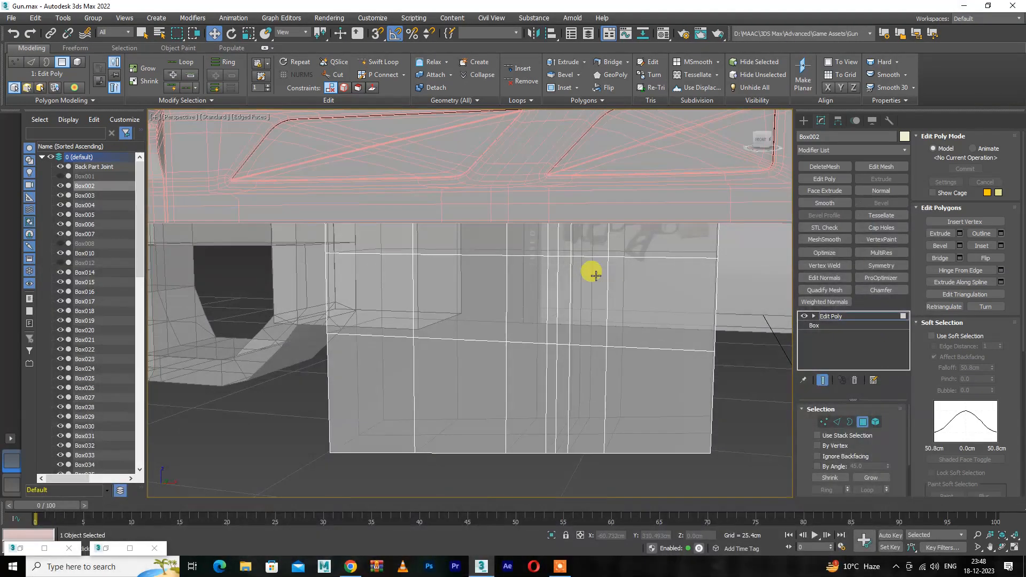
pyautogui.press('4')
pyautogui.keyDown('alt'); pyautogui.moveTo(561, 243); pyautogui.dragTo(590, 291, button='middle'); pyautogui.keyUp('alt')
pyautogui.hotkey('alt', 'q')
pyautogui.scroll(-4, 565, 266)
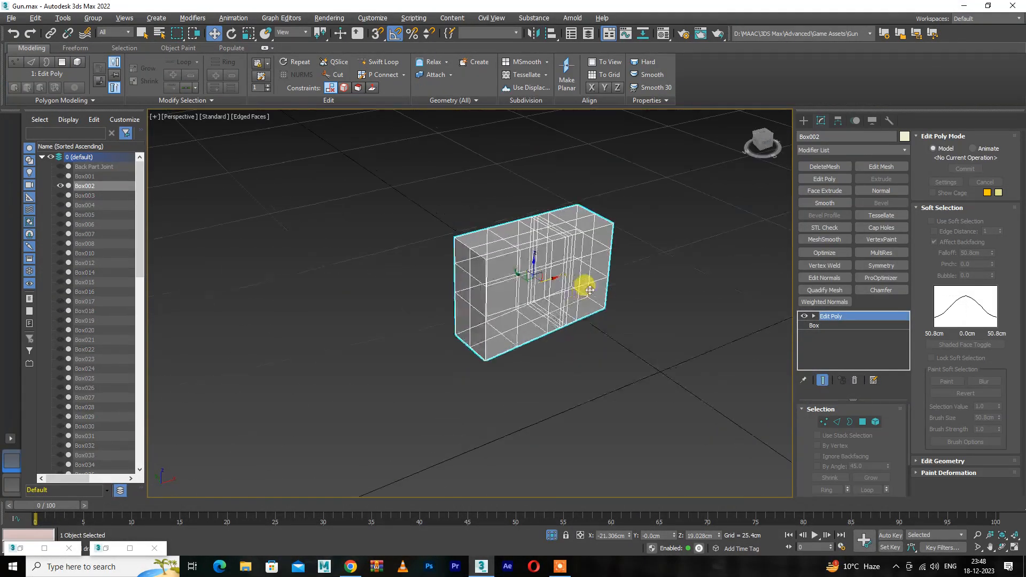
pyautogui.scroll(3, 568, 251)
pyautogui.press('4')
pyautogui.keyDown('alt'); pyautogui.moveTo(490, 246); pyautogui.dragTo(457, 232, button='middle'); pyautogui.keyUp('alt')
pyautogui.moveTo(253, 211); pyautogui.dragTo(704, 222)
pyautogui.keyDown('alt'); pyautogui.moveTo(587, 276); pyautogui.dragTo(551, 268, button='middle'); pyautogui.keyUp('alt')
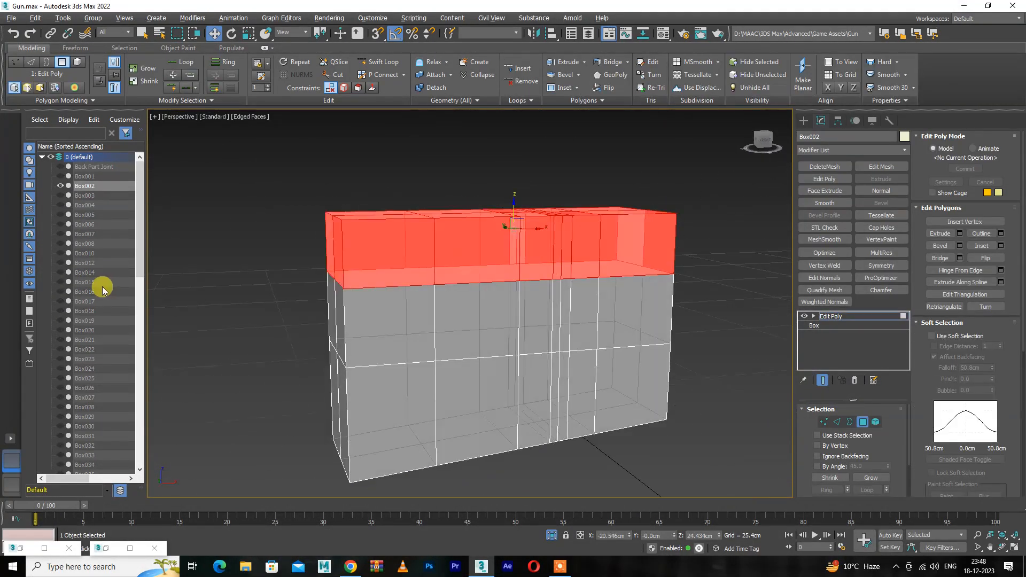
pyautogui.keyDown('alt'); pyautogui.moveTo(161, 258); pyautogui.dragTo(765, 284); pyautogui.keyUp('alt')
pyautogui.keyDown('alt'); pyautogui.moveTo(764, 284); pyautogui.dragTo(541, 277, button='middle'); pyautogui.keyUp('alt')
pyautogui.hotkey('ctrl', 'd')
pyautogui.hotkey('ctrl', 'z')
pyautogui.click(735, 282)
pyautogui.press('4')
pyautogui.keyDown('alt'); pyautogui.moveTo(561, 241); pyautogui.dragTo(732, 231, button='middle'); pyautogui.keyUp('alt')
pyautogui.scroll(5, 566, 233)
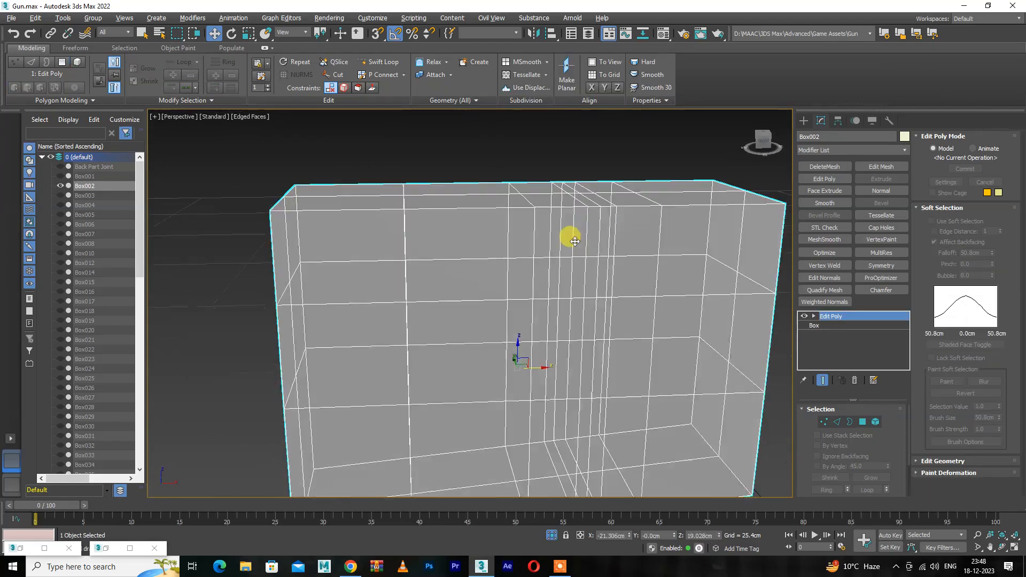
# - Select the polygon loops of the two narrow vertical strips between the closely spaced edge loops
pyautogui.press('4')
pyautogui.click(603, 219)
pyautogui.keyDown('shift'); pyautogui.click(605, 299); pyautogui.keyUp('shift')
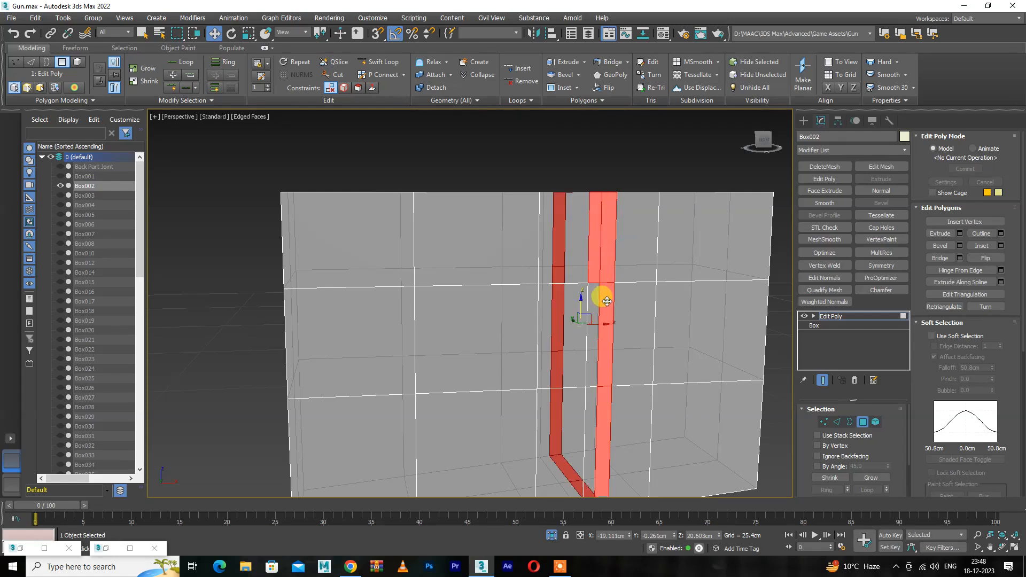
pyautogui.keyDown('shift'); pyautogui.click(586, 320); pyautogui.keyUp('shift')
# - Complete the selection of the narrow strips around the box and deselect all polygons outside them
pyautogui.scroll(-5, 591, 307)
pyautogui.keyDown('alt'); pyautogui.click(535, 327); pyautogui.keyUp('alt')
pyautogui.keyDown('alt'); pyautogui.doubleClick(488, 327); pyautogui.keyUp('alt')
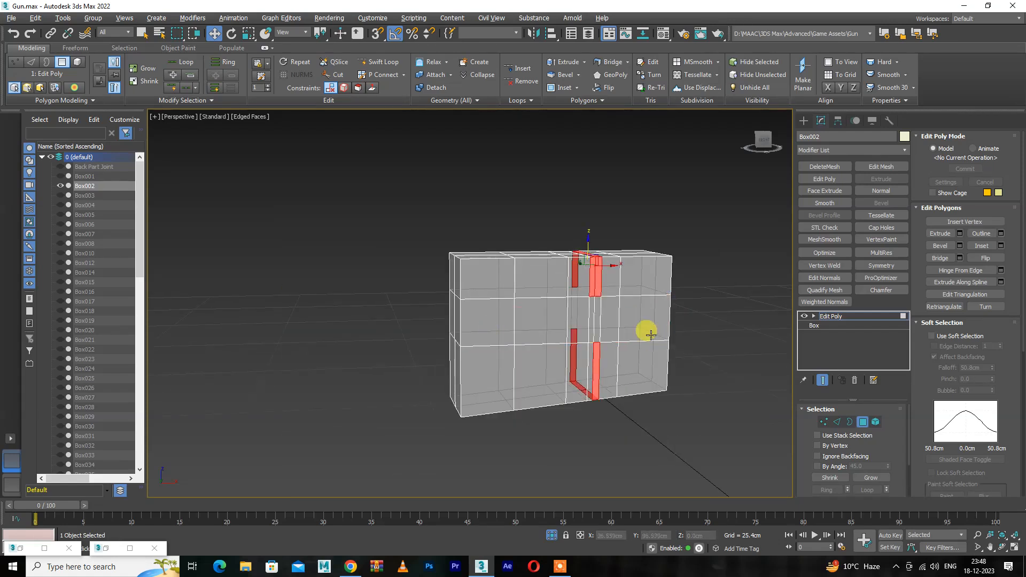
pyautogui.keyDown('shift'); pyautogui.click(599, 310); pyautogui.keyUp('shift')
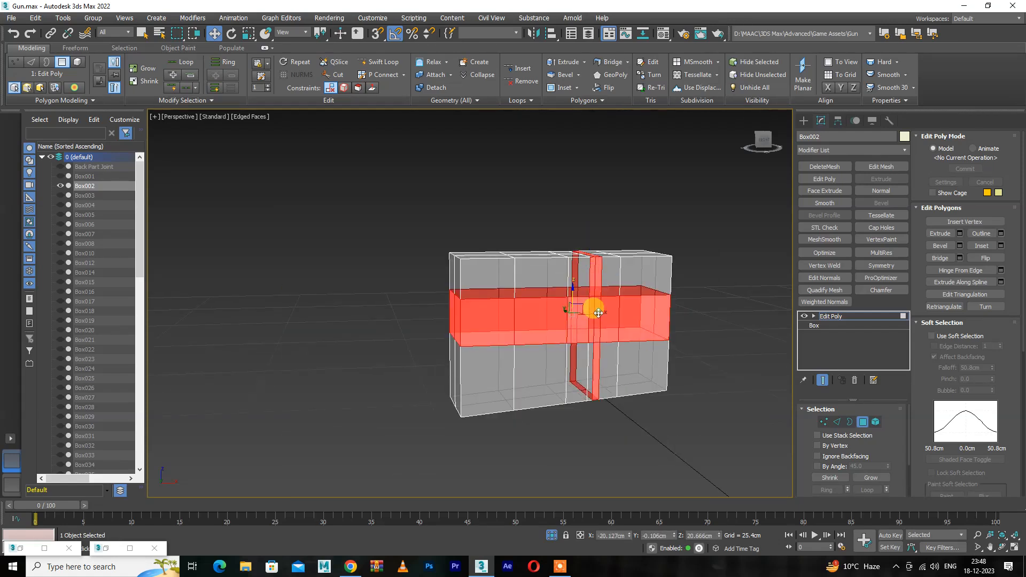
pyautogui.keyDown('shift'); pyautogui.click(592, 354); pyautogui.keyUp('shift')
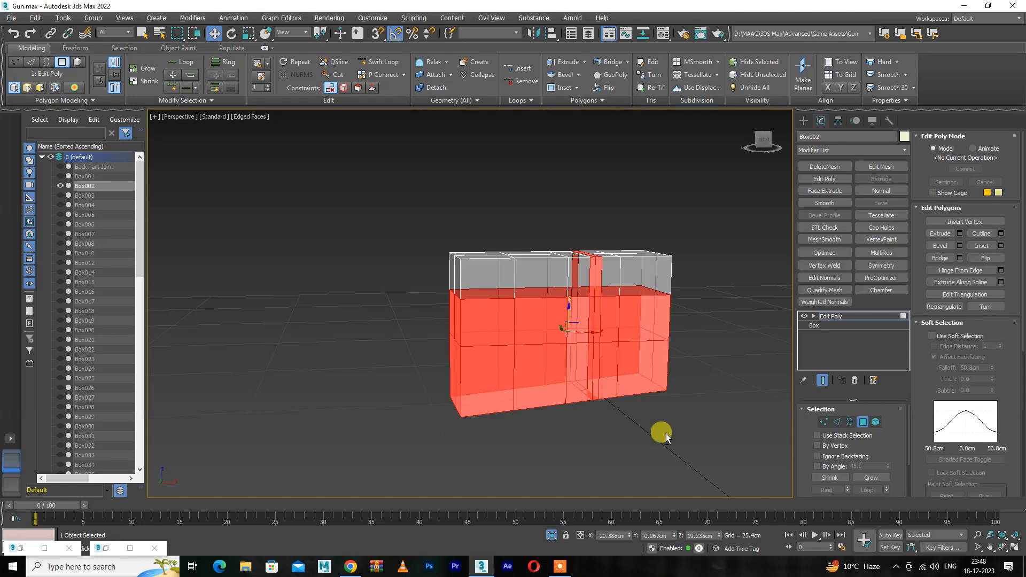
pyautogui.keyDown('alt'); pyautogui.moveTo(658, 263); pyautogui.dragTo(691, 285); pyautogui.keyUp('alt')
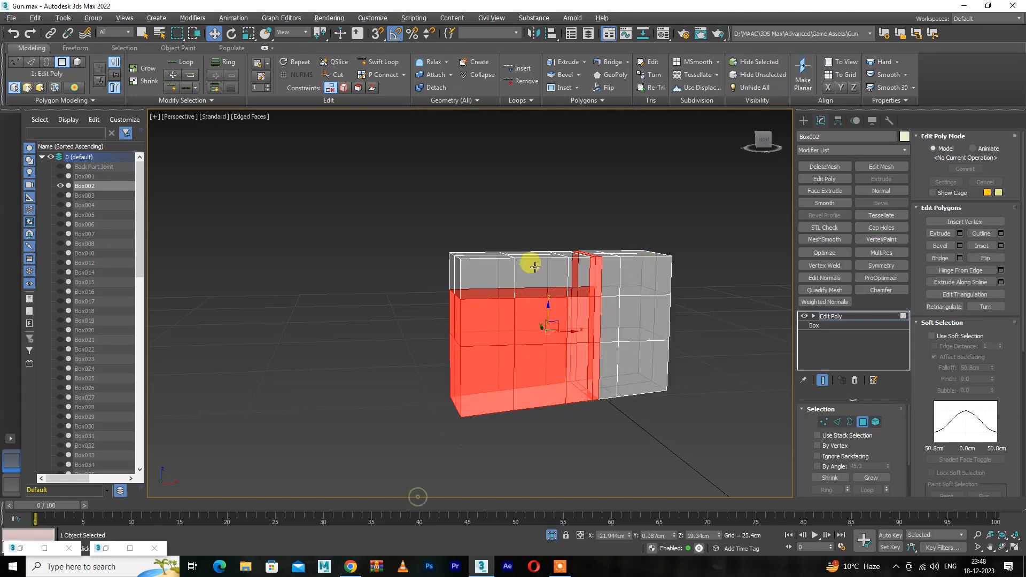
pyautogui.keyDown('alt'); pyautogui.moveTo(481, 392); pyautogui.dragTo(481, 394); pyautogui.keyUp('alt')
pyautogui.keyDown('alt'); pyautogui.moveTo(481, 393); pyautogui.dragTo(521, 450, button='middle'); pyautogui.keyUp('alt')
pyautogui.keyDown('alt'); pyautogui.moveTo(575, 261); pyautogui.dragTo(575, 263); pyautogui.keyUp('alt')
pyautogui.keyDown('alt'); pyautogui.moveTo(591, 447); pyautogui.dragTo(609, 335, button='middle'); pyautogui.keyUp('alt')
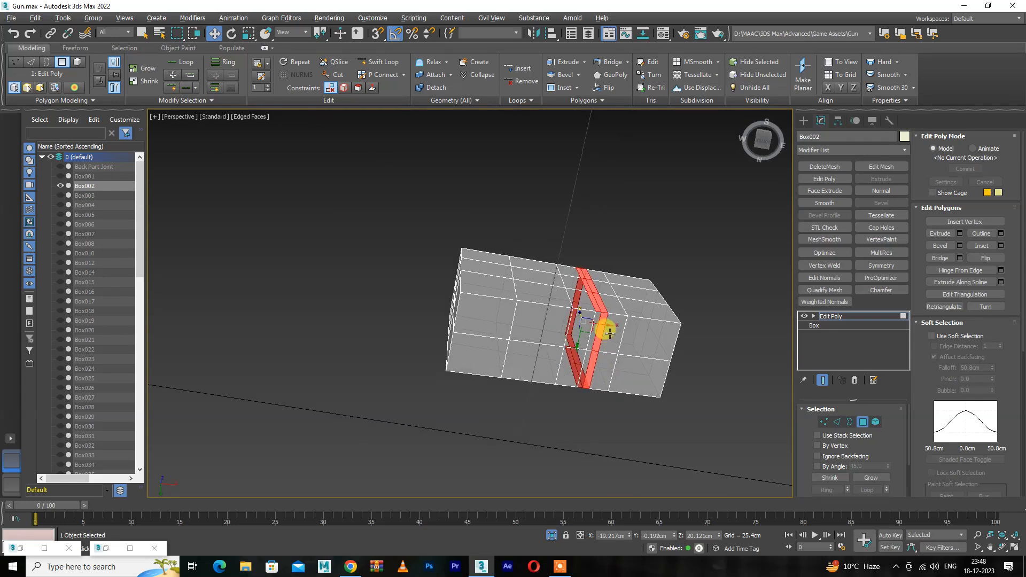
pyautogui.keyDown('alt'); pyautogui.moveTo(592, 367); pyautogui.dragTo(625, 369, button='middle'); pyautogui.keyUp('alt')
# - Compare with the reference image and insert a horizontal edge loop near the box's lower edge, at about Z 15.9 cm
pyautogui.hotkey('alt', '1')
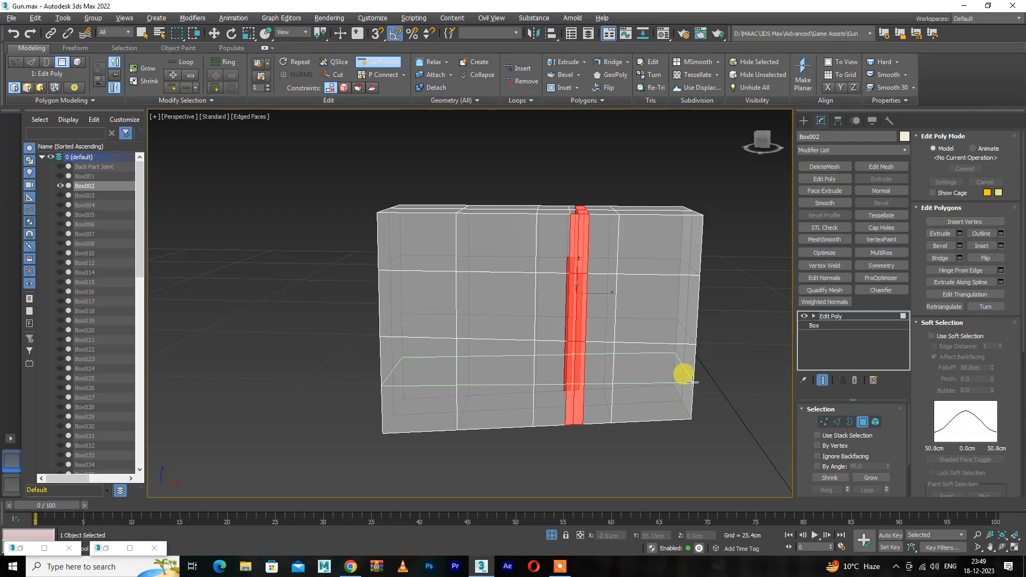
pyautogui.click(692, 384)
pyautogui.click(131, 548)
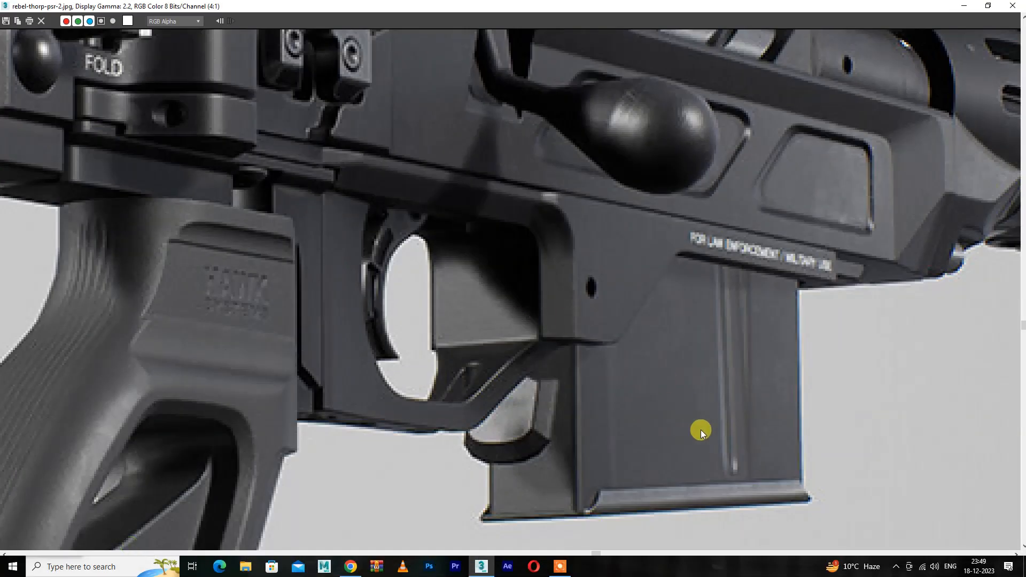
pyautogui.click(965, 6)
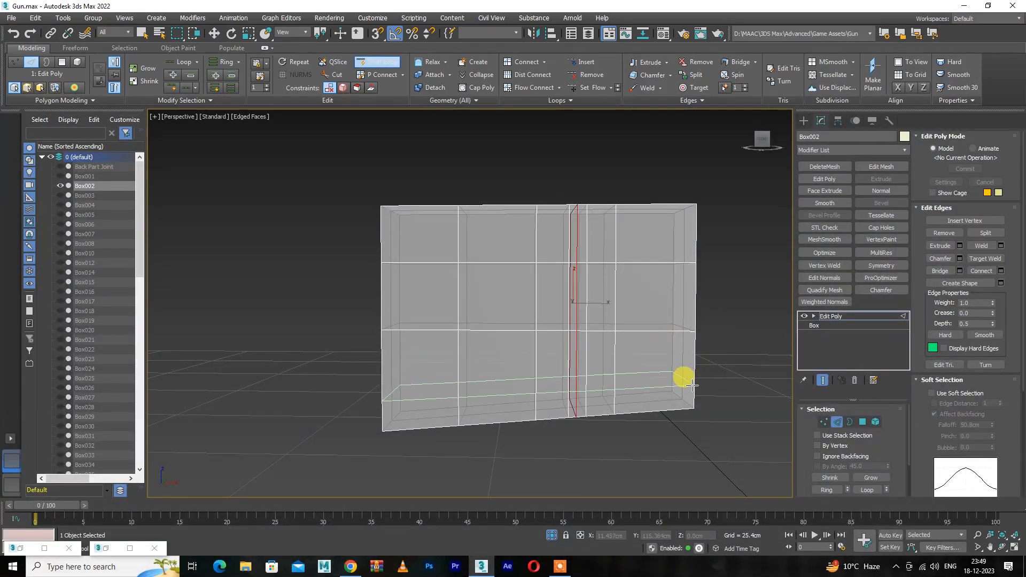
pyautogui.hotkey('ctrl', 'z')
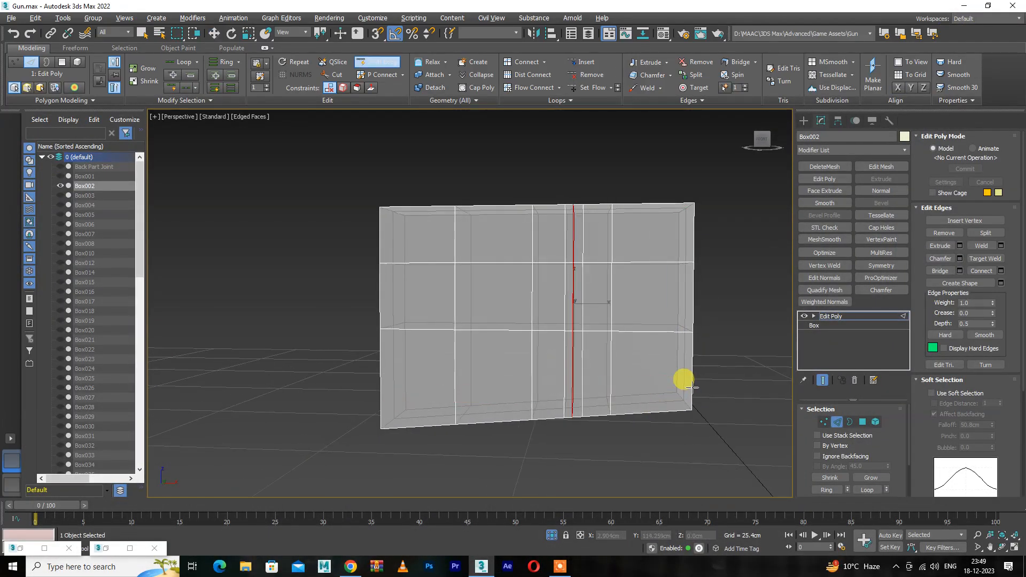
pyautogui.click(691, 388)
pyautogui.press('w')
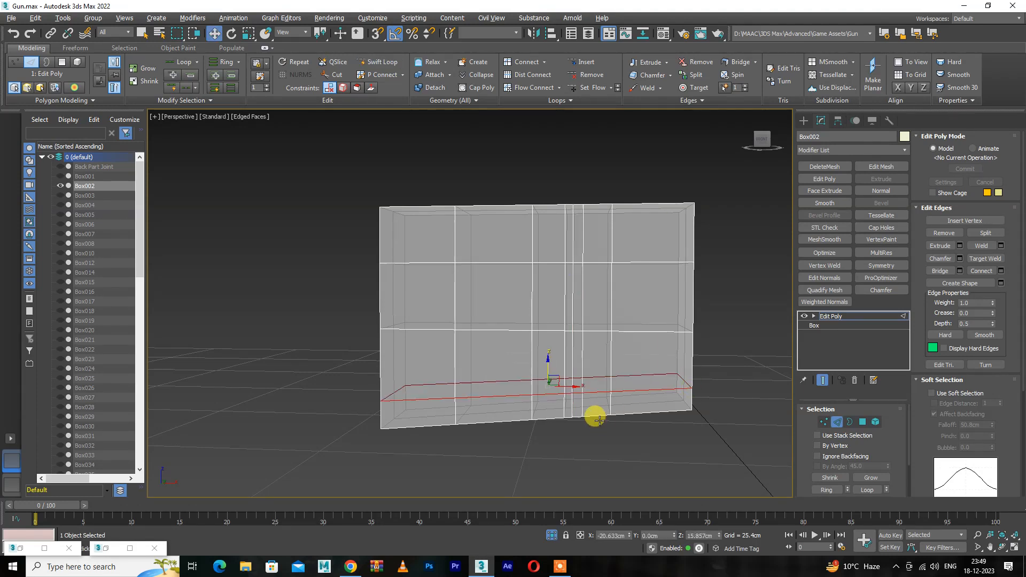
# - Limit the strip polygon selection to the box's two large side faces, above the new horizontal loop
pyautogui.press('4')
pyautogui.keyDown('alt'); pyautogui.moveTo(559, 424); pyautogui.dragTo(531, 408, button='middle'); pyautogui.keyUp('alt')
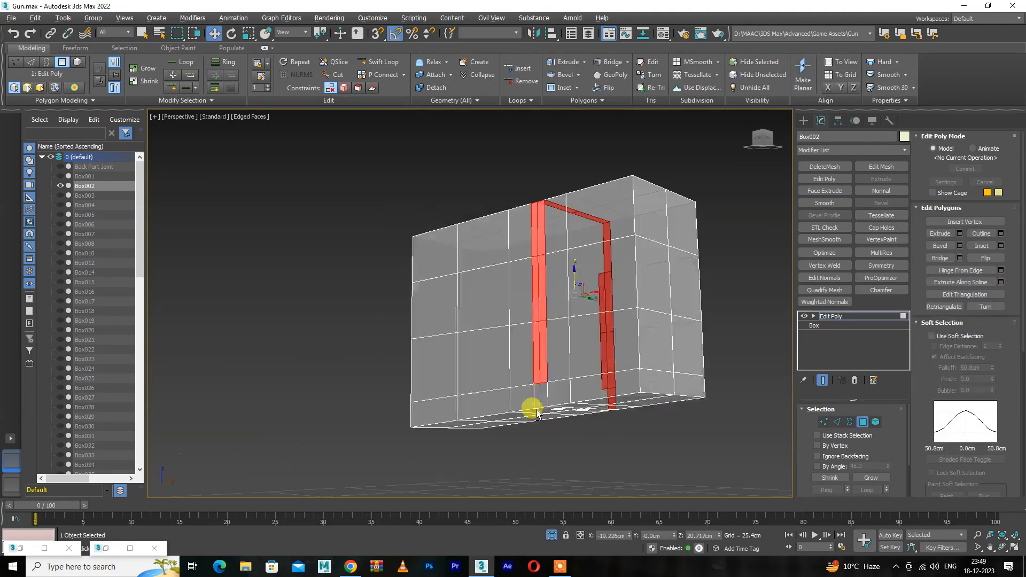
pyautogui.keyDown('alt'); pyautogui.moveTo(596, 409); pyautogui.dragTo(627, 151, button='middle'); pyautogui.keyUp('alt')
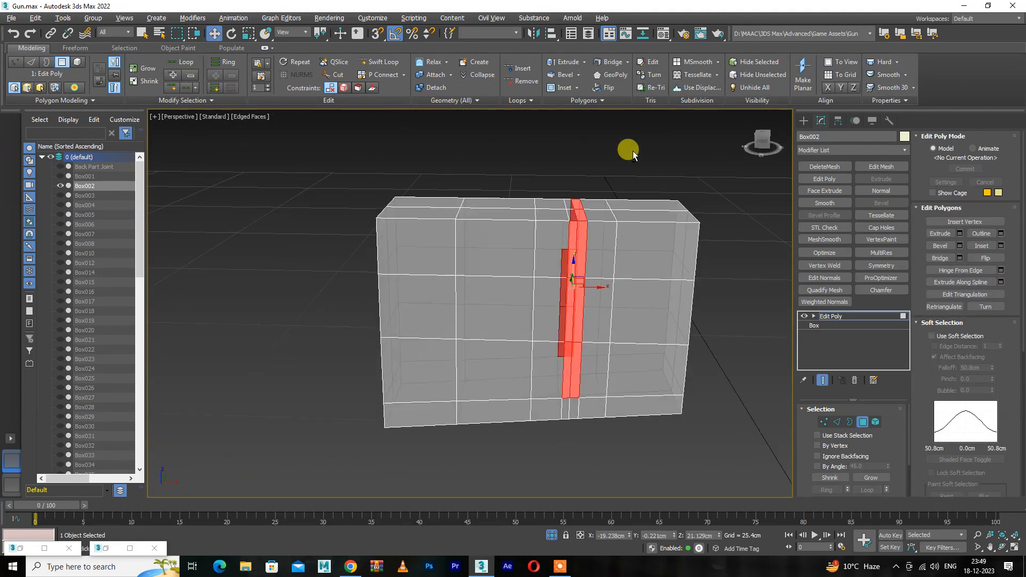
pyautogui.keyDown('alt'); pyautogui.moveTo(570, 213); pyautogui.dragTo(443, 226, button='middle'); pyautogui.keyUp('alt')
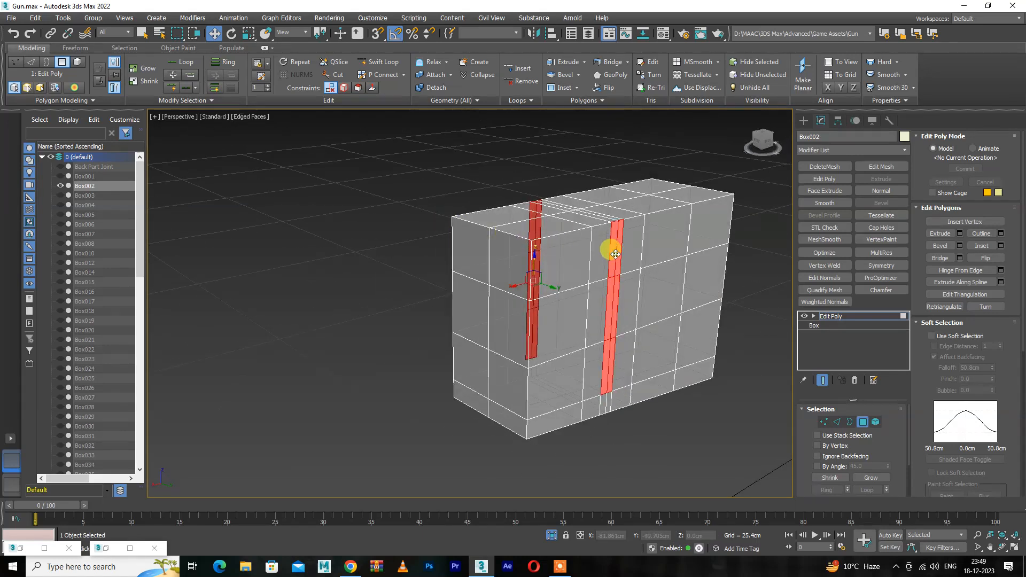
pyautogui.keyDown('alt'); pyautogui.moveTo(615, 254); pyautogui.dragTo(737, 258, button='middle'); pyautogui.keyUp('alt')
# - Select the middle vertical edge loop of the strips and shift it slightly along X to about -19.27 cm
pyautogui.press('2')
pyautogui.scroll(3, 568, 231)
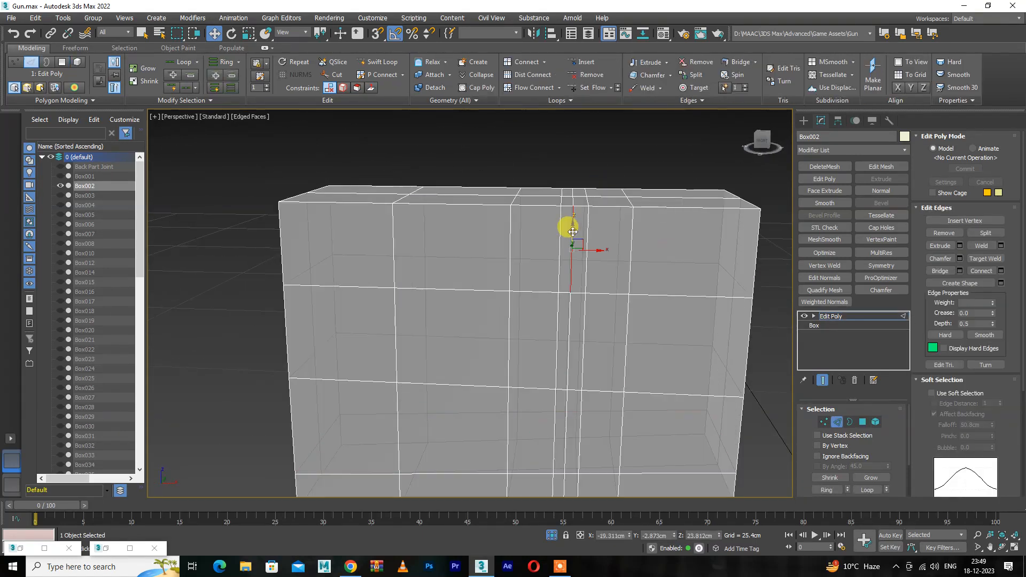
pyautogui.doubleClick(571, 232)
pyautogui.scroll(2, 590, 383)
pyautogui.moveTo(580, 335); pyautogui.dragTo(582, 335)
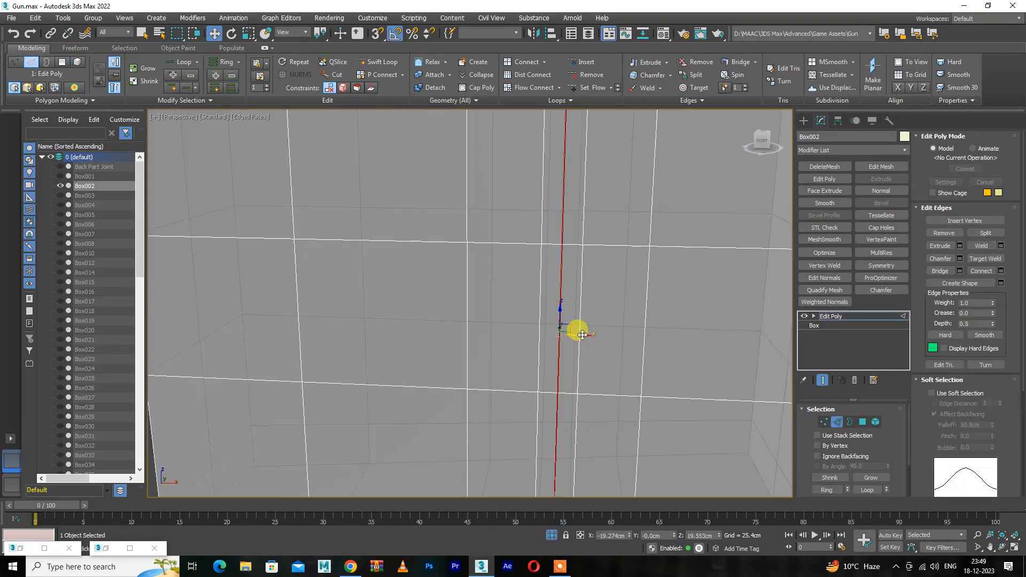
pyautogui.scroll(-2, 577, 327)
pyautogui.scroll(2, 577, 328)
# - Reselect the narrow strip polygons above the lower horizontal loop on both large sides of the box
pyautogui.press('5')
pyautogui.scroll(-5, 548, 312)
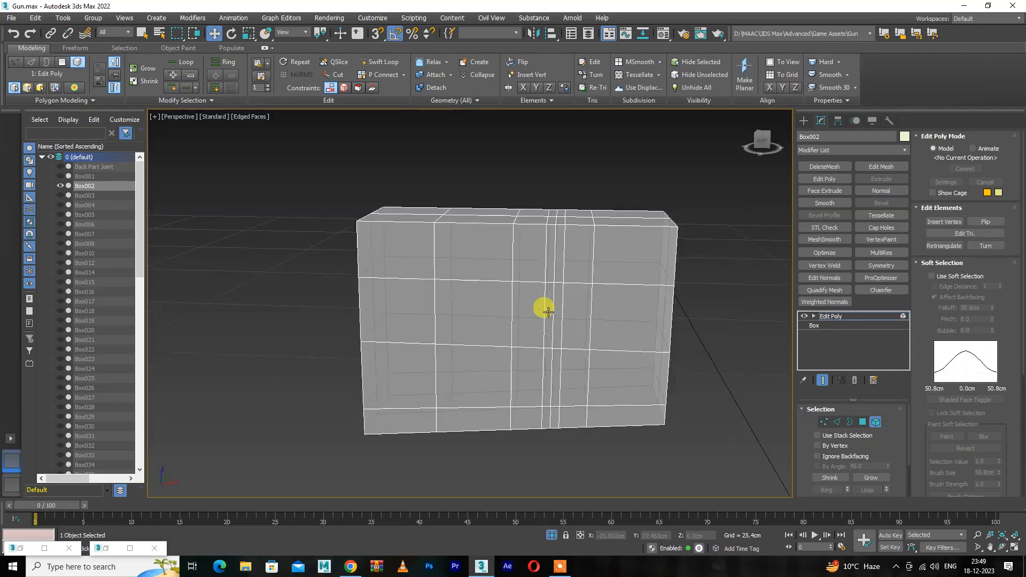
pyautogui.click(559, 242)
pyautogui.press('4')
pyautogui.click(557, 256)
pyautogui.keyDown('shift'); pyautogui.click(559, 297); pyautogui.keyUp('shift')
pyautogui.keyDown('alt'); pyautogui.moveTo(550, 297); pyautogui.dragTo(497, 449, button='middle'); pyautogui.keyUp('alt')
pyautogui.keyDown('alt'); pyautogui.moveTo(781, 407); pyautogui.dragTo(562, 430, button='middle'); pyautogui.keyUp('alt')
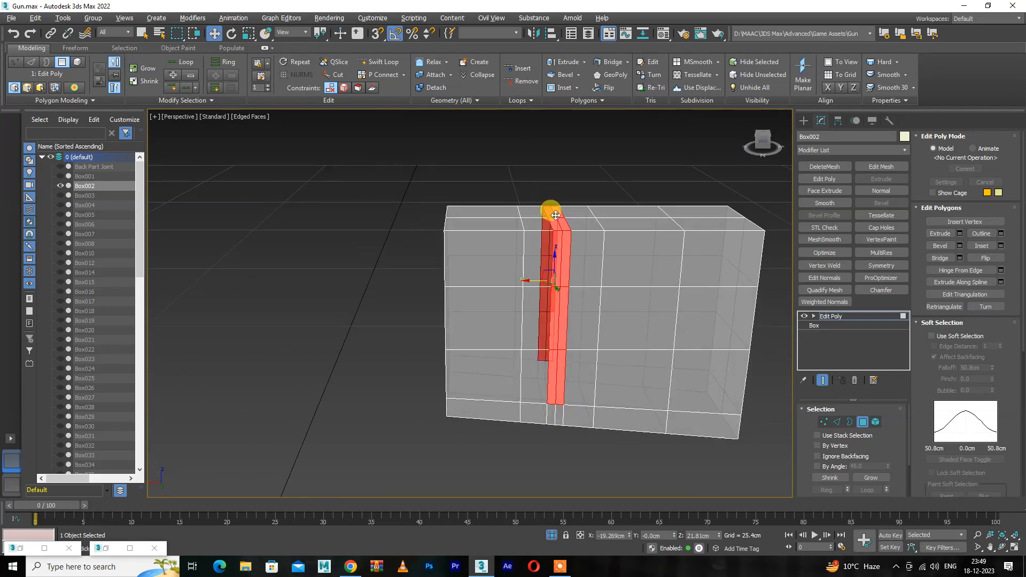
pyautogui.keyDown('alt'); pyautogui.moveTo(564, 259); pyautogui.dragTo(618, 119, button='middle'); pyautogui.keyUp('alt')
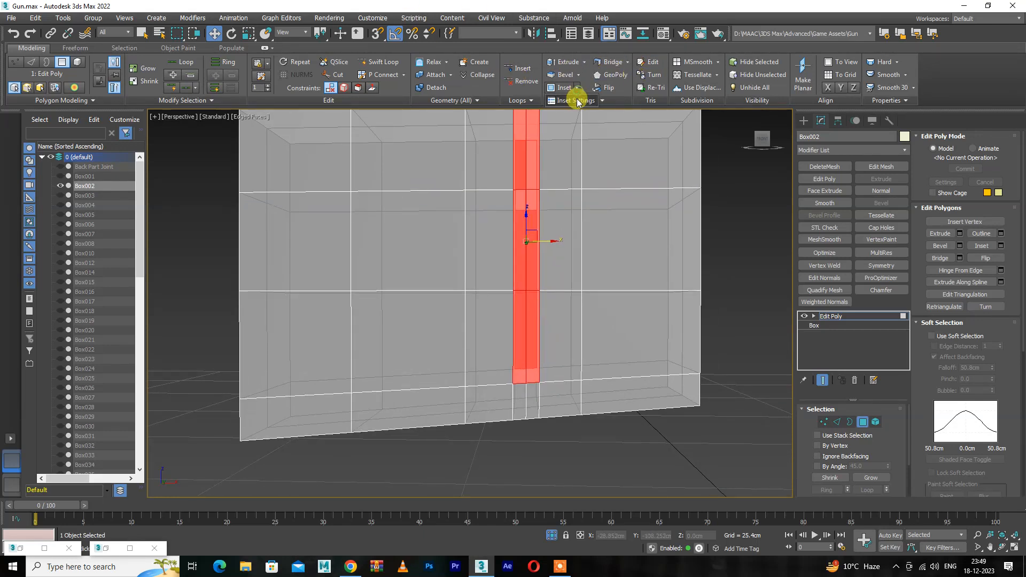
pyautogui.click(577, 99)
pyautogui.scroll(4, 483, 312)
pyautogui.moveTo(478, 325)
pyautogui.mouseDown()
pyautogui.moveTo(480, 293)
pyautogui.moveTo(477, 319)
pyautogui.mouseUp()
pyautogui.click(506, 339)
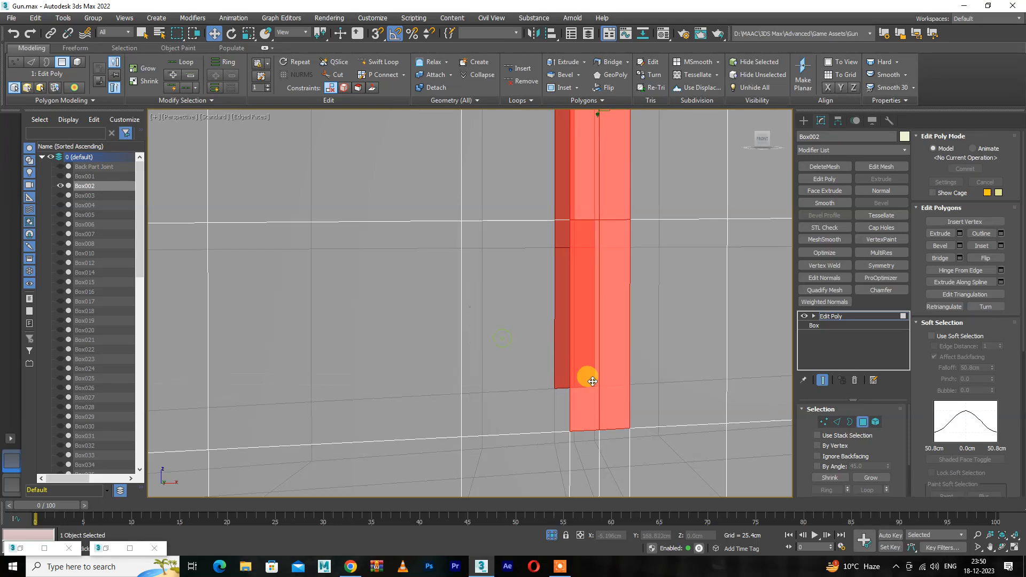
# - Move the middle vertices at the strips' lower end down to about Z 15.74 cm to form a point, then return to polygon level
pyautogui.press('1')
pyautogui.moveTo(591, 419); pyautogui.dragTo(566, 353, button='middle')
pyautogui.press('f')
pyautogui.moveTo(562, 396); pyautogui.dragTo(512, 320, button='middle')
pyautogui.scroll(2, 512, 321)
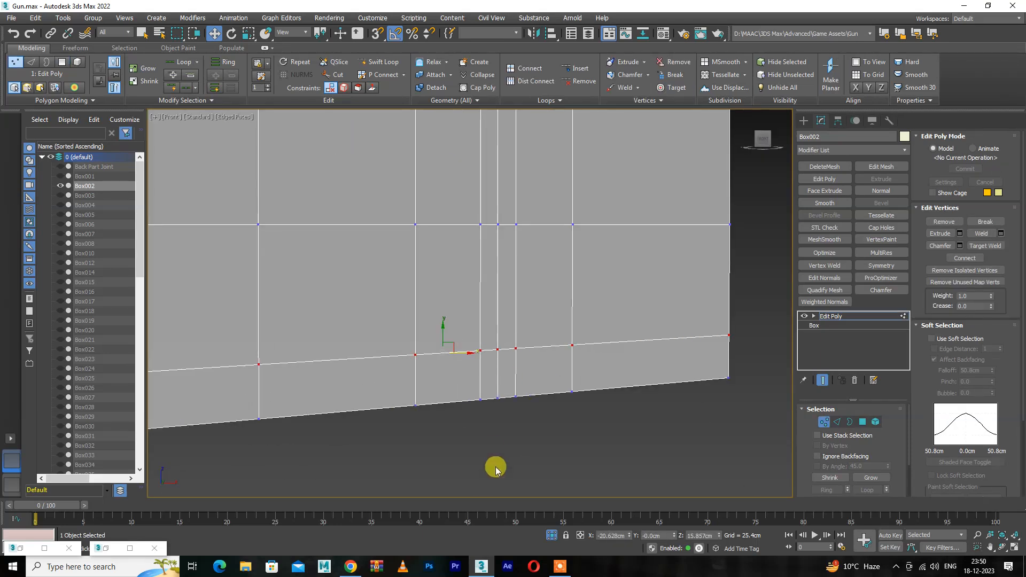
pyautogui.click(494, 455)
pyautogui.scroll(2, 499, 346)
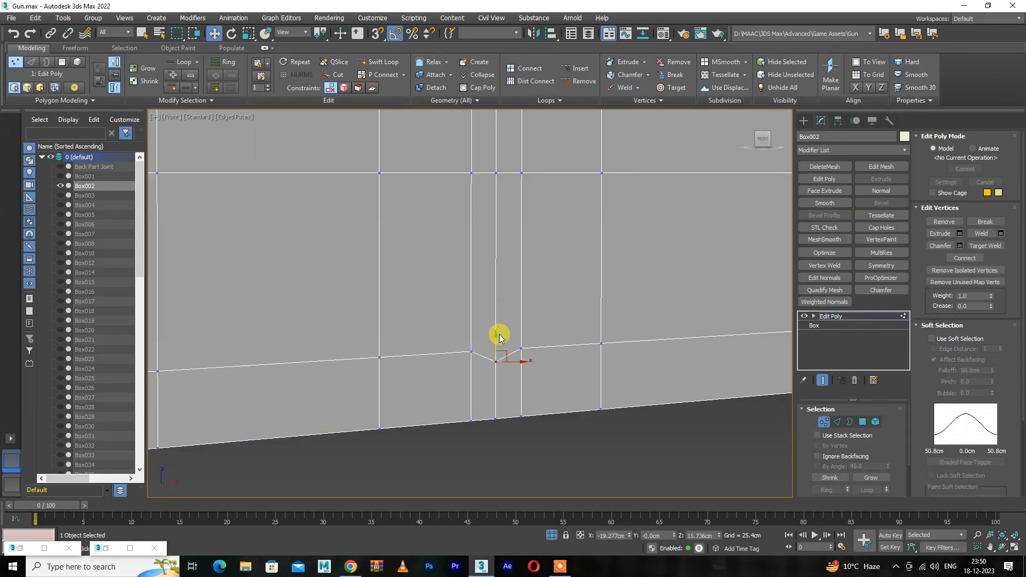
pyautogui.press('4')
pyautogui.scroll(-2, 501, 329)
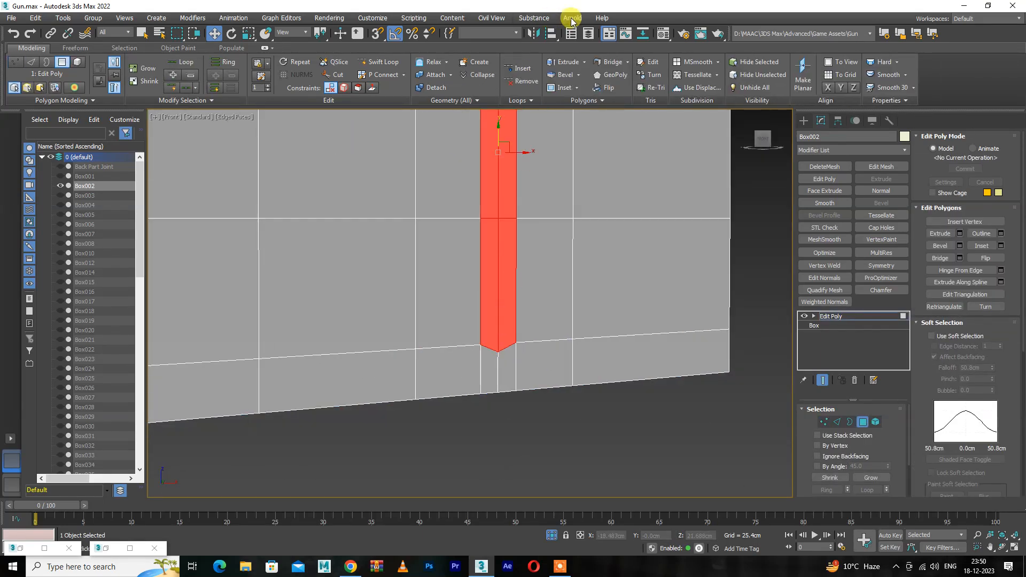
# - Inset the selected strip polygons slightly on both large sides of the box and adjust the inset faces' scale
pyautogui.click(575, 100)
pyautogui.moveTo(503, 278)
pyautogui.keyDown('alt'); pyautogui.mouseDown(button='middle')
pyautogui.moveTo(490, 273)
pyautogui.moveTo(493, 297)
pyautogui.mouseUp(button='middle'); pyautogui.keyUp('alt')
pyautogui.scroll(2, 494, 296)
pyautogui.click(476, 340)
pyautogui.press('r')
pyautogui.moveTo(496, 133); pyautogui.dragTo(526, 317, button='middle')
pyautogui.moveTo(552, 213); pyautogui.dragTo(553, 301, button='middle')
pyautogui.moveTo(540, 313); pyautogui.dragTo(536, 314)
pyautogui.keyDown('alt'); pyautogui.moveTo(536, 314); pyautogui.dragTo(552, 314, button='middle'); pyautogui.keyUp('alt')
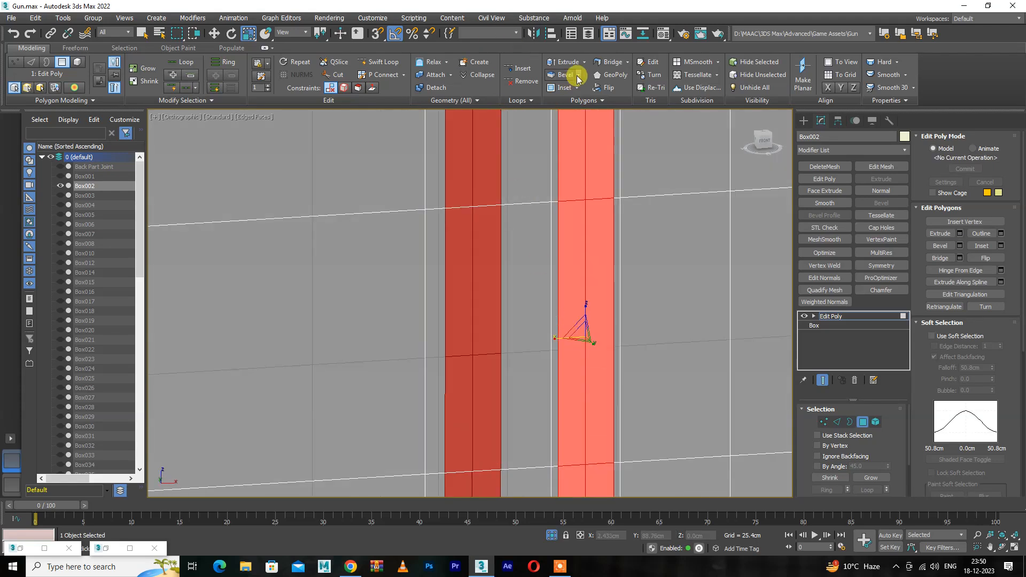
# - Bevel the strip polygons inward in repeated passes, one at about -0.014 cm height and -0.218 cm outline, to recess both grooves
pyautogui.click(577, 93)
pyautogui.moveTo(478, 324); pyautogui.dragTo(474, 348)
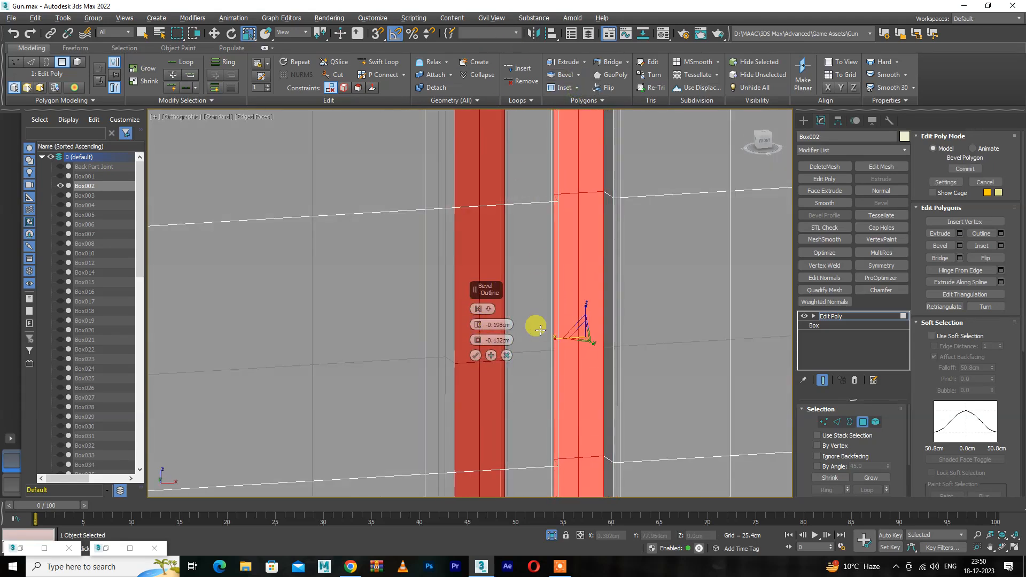
pyautogui.keyDown('alt'); pyautogui.moveTo(536, 328); pyautogui.dragTo(507, 346, button='middle'); pyautogui.keyUp('alt')
pyautogui.moveTo(480, 346); pyautogui.dragTo(477, 308)
pyautogui.keyDown('alt'); pyautogui.moveTo(447, 319); pyautogui.dragTo(374, 345, button='middle'); pyautogui.keyUp('alt')
pyautogui.click(490, 355)
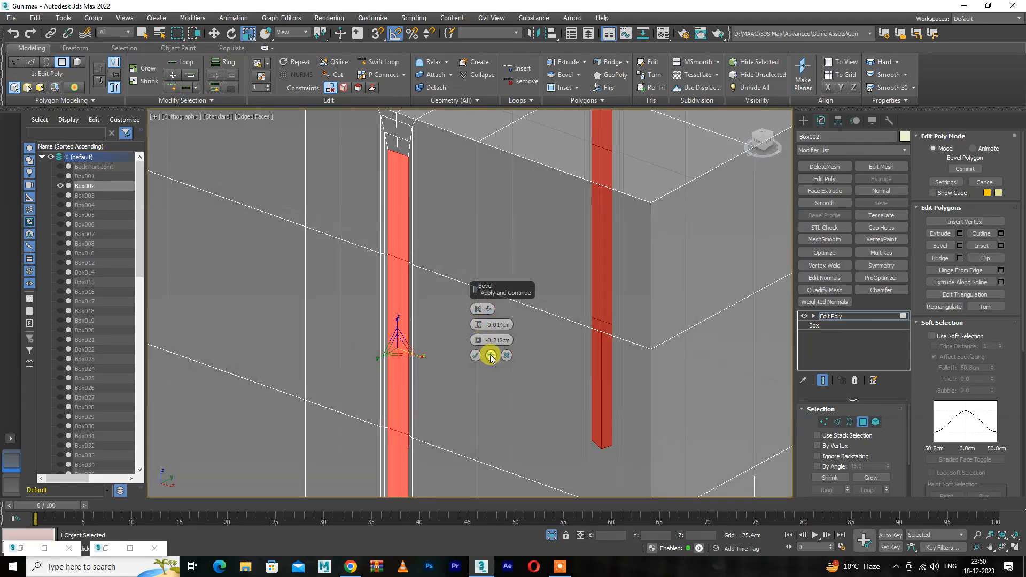
pyautogui.moveTo(478, 340)
pyautogui.mouseDown()
pyautogui.moveTo(478, 329)
pyautogui.moveTo(478, 348)
pyautogui.mouseUp()
pyautogui.scroll(-6, 479, 333)
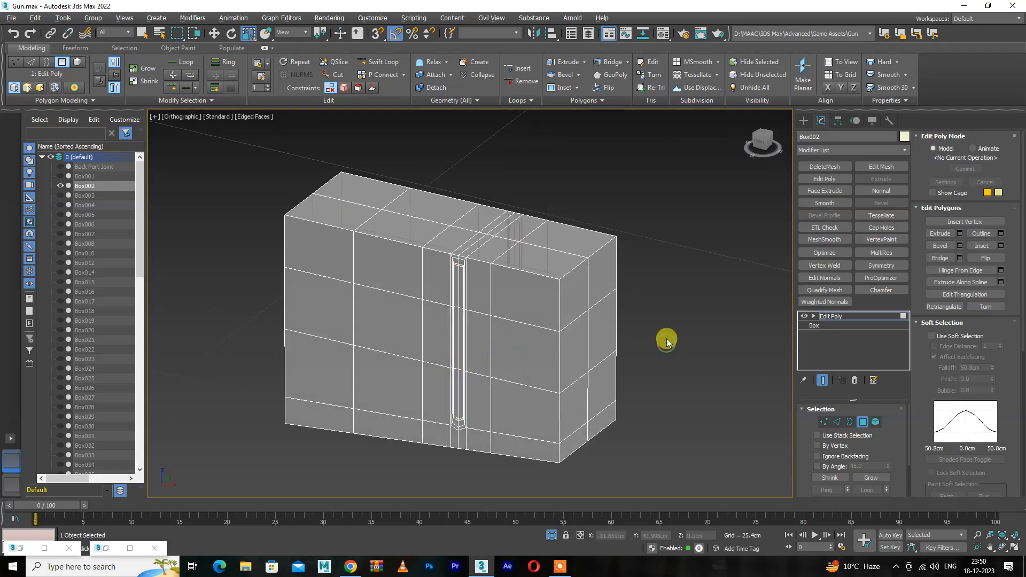
# - Leave polygon level, add a MeshSmooth modifier to the box, and switch its effect off
pyautogui.press('F4')
pyautogui.click(535, 325)
pyautogui.keyDown('alt'); pyautogui.moveTo(535, 325); pyautogui.dragTo(508, 327, button='middle'); pyautogui.keyUp('alt')
pyautogui.press('4')
pyautogui.press('F4')
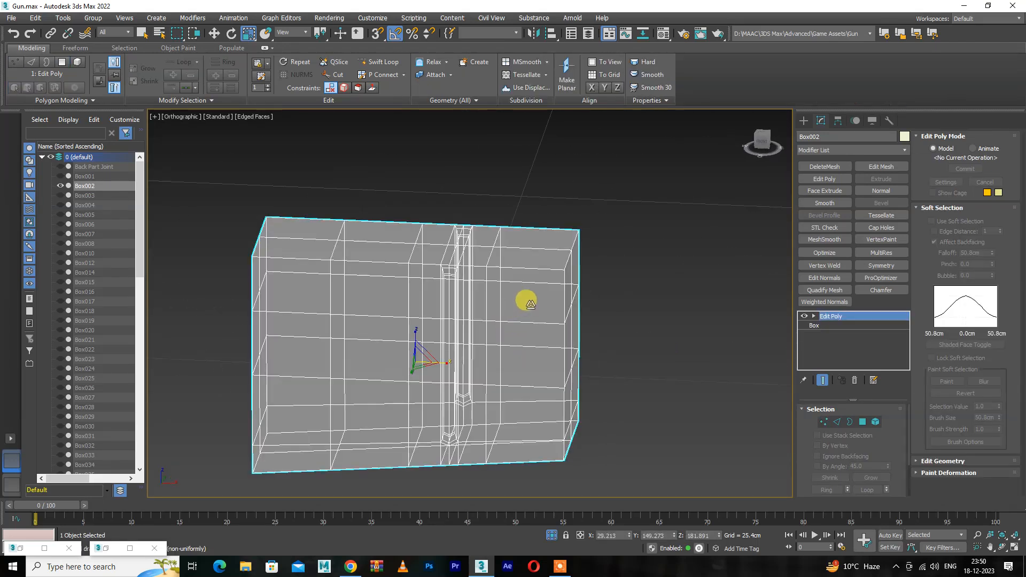
pyautogui.click(823, 240)
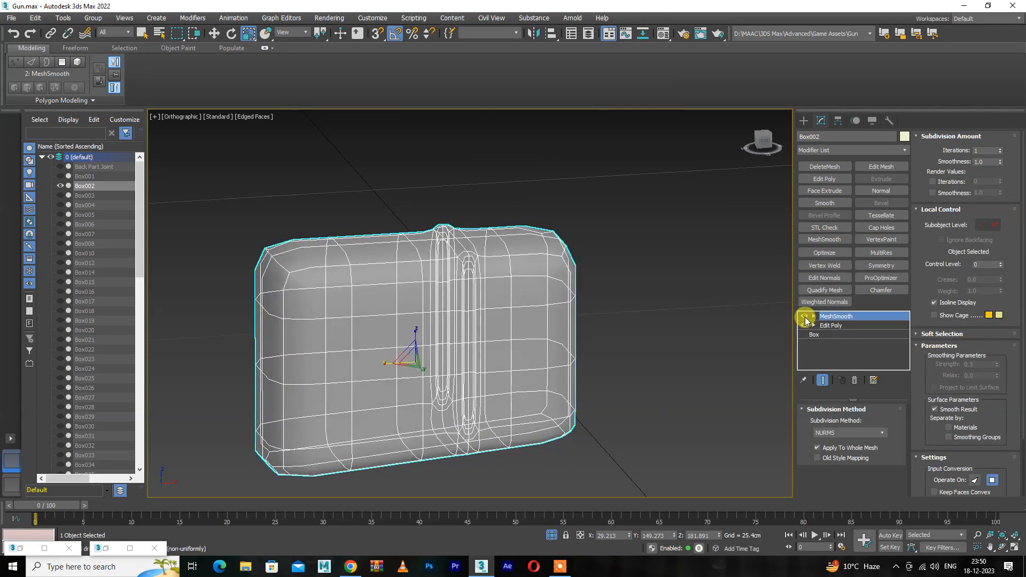
pyautogui.click(804, 316)
# - Reselect the box in perspective view and use Swift Loop in its Edit Poly modifier to add a loop just below the top edge
pyautogui.scroll(5, 486, 238)
pyautogui.keyDown('alt'); pyautogui.moveTo(481, 238); pyautogui.dragTo(516, 244, button='middle'); pyautogui.keyUp('alt')
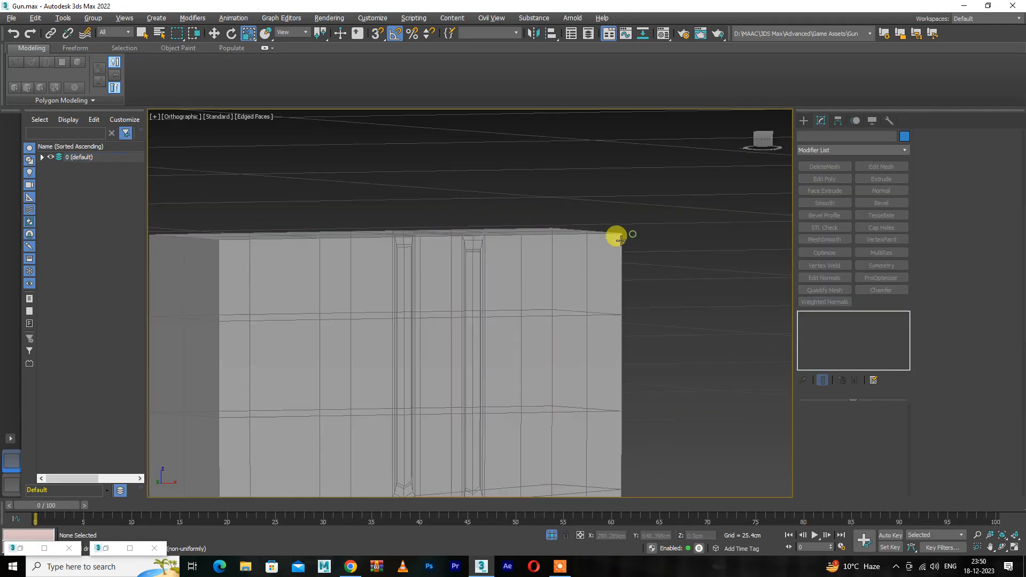
pyautogui.scroll(5, 609, 243)
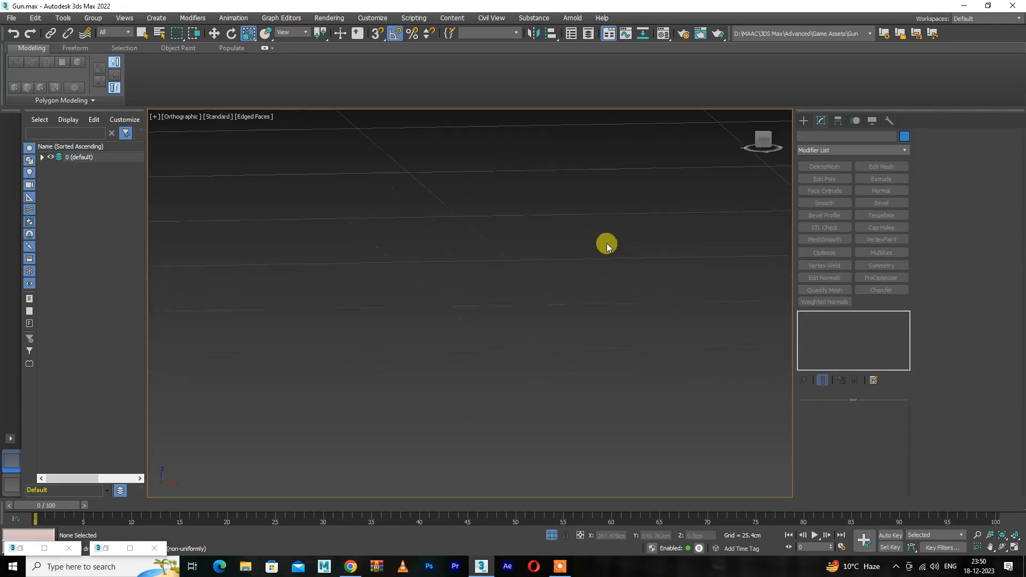
pyautogui.scroll(-5, 601, 261)
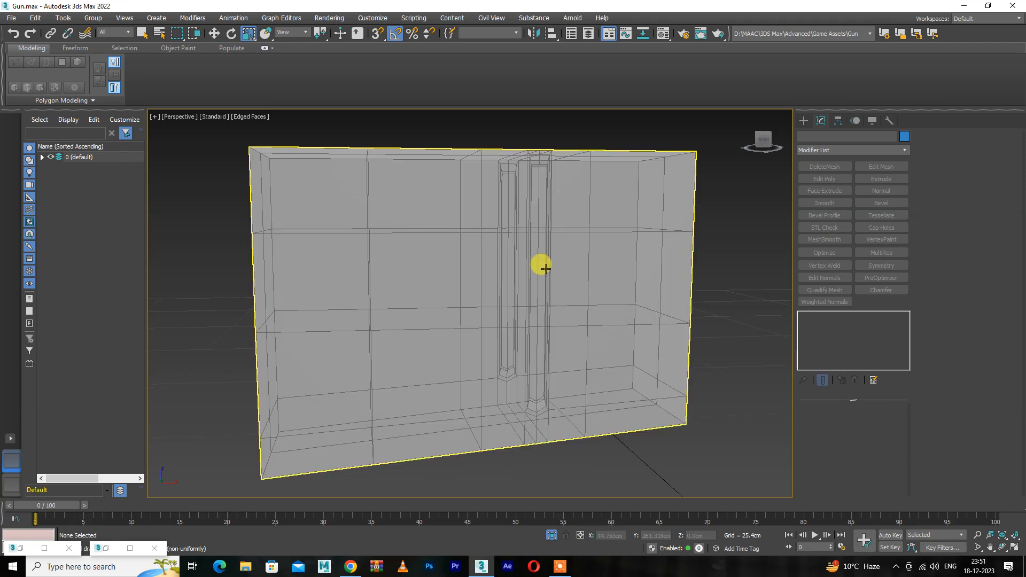
pyautogui.click(546, 268)
pyautogui.keyDown('alt'); pyautogui.moveTo(545, 264); pyautogui.dragTo(479, 234, button='middle'); pyautogui.keyUp('alt')
pyautogui.click(851, 330)
pyautogui.hotkey('alt', '1')
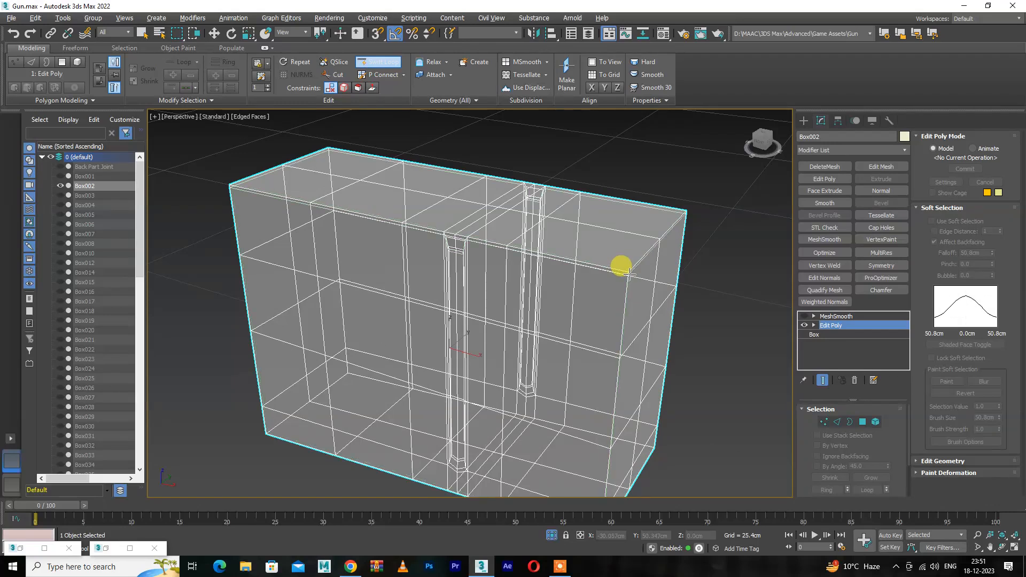
pyautogui.click(631, 290)
pyautogui.keyDown('alt'); pyautogui.moveTo(619, 267); pyautogui.dragTo(695, 265, button='middle'); pyautogui.keyUp('alt')
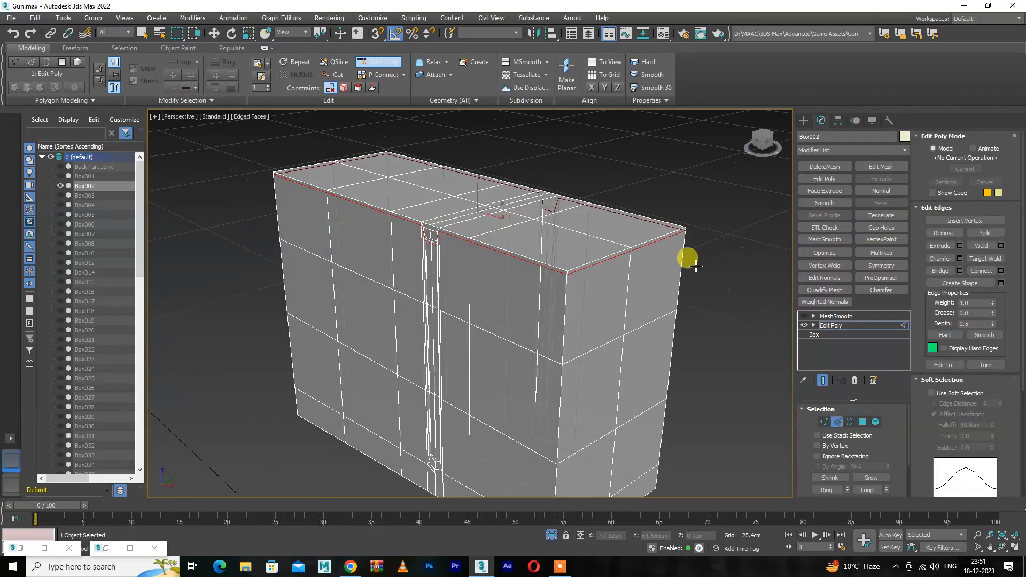
# - Preview MeshSmooth briefly, then insert edge loops close to the box's vertical corners and around the borders of its large sides
pyautogui.click(803, 315)
pyautogui.click(803, 316)
pyautogui.keyDown('alt'); pyautogui.moveTo(604, 267); pyautogui.dragTo(541, 259, button='middle'); pyautogui.keyUp('alt')
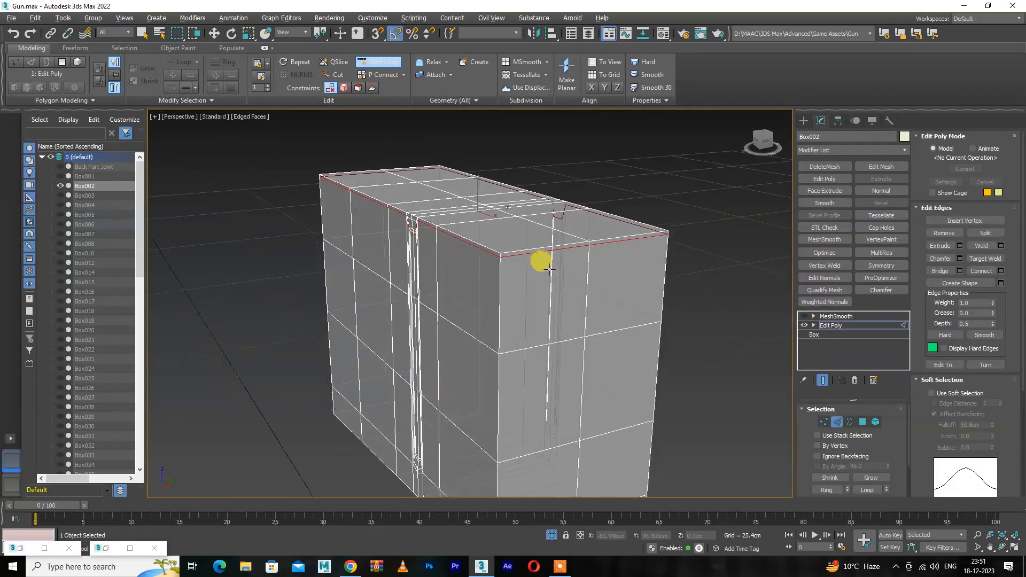
pyautogui.scroll(3, 537, 257)
pyautogui.scroll(2, 521, 245)
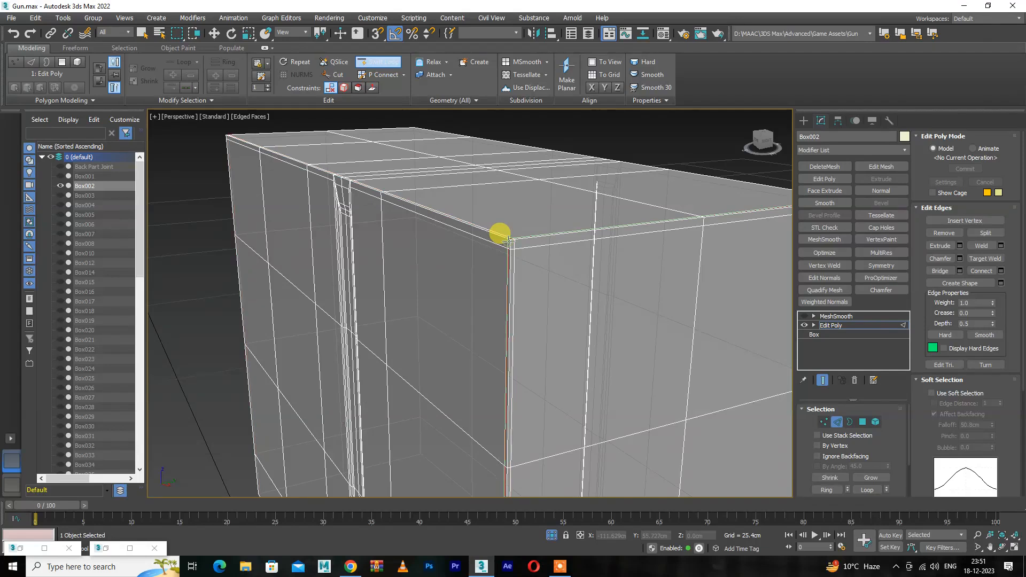
pyautogui.scroll(-5, 505, 245)
pyautogui.scroll(5, 610, 247)
pyautogui.scroll(-3, 598, 240)
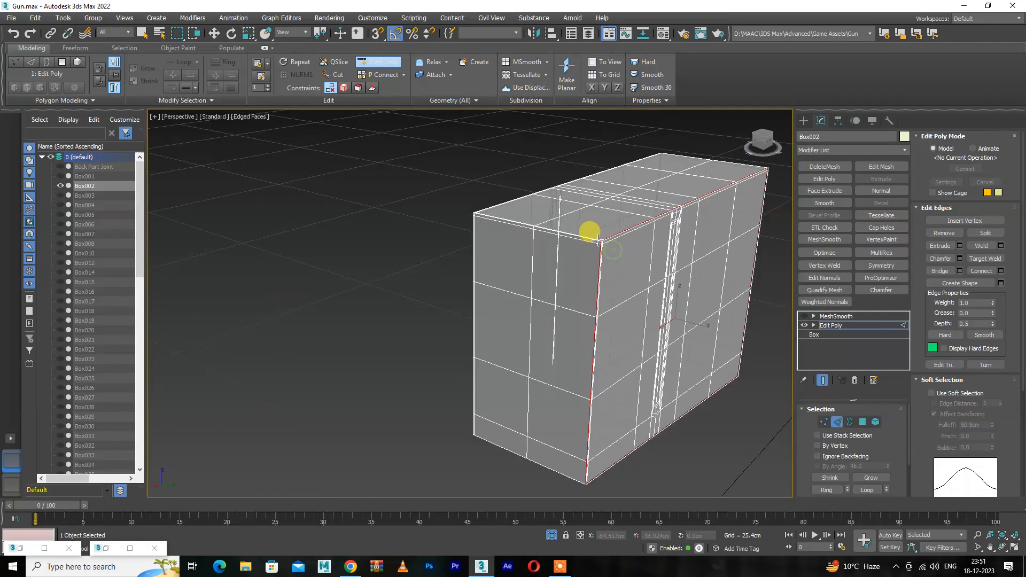
# - Check the box with MeshSmooth on, turn it off again, and insert an edge loop just above the bottom edge
pyautogui.keyDown('alt'); pyautogui.moveTo(598, 240); pyautogui.dragTo(599, 252, button='middle'); pyautogui.keyUp('alt')
pyautogui.press('z')
pyautogui.press('w')
pyautogui.click(804, 316)
pyautogui.keyDown('alt'); pyautogui.moveTo(523, 293); pyautogui.dragTo(573, 338, button='middle'); pyautogui.keyUp('alt')
pyautogui.click(804, 316)
pyautogui.scroll(5, 614, 325)
pyautogui.hotkey('alt', 'shift', 'w')
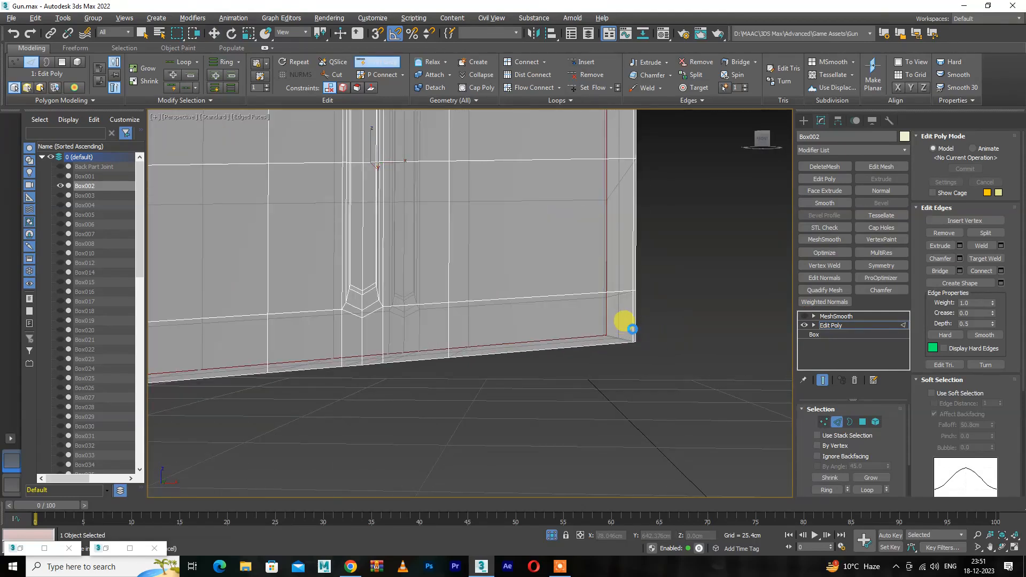
pyautogui.click(619, 325)
# - Insert a vertical edge loop right beside the groove's edge and leave the Swift Loop tool
pyautogui.press('1')
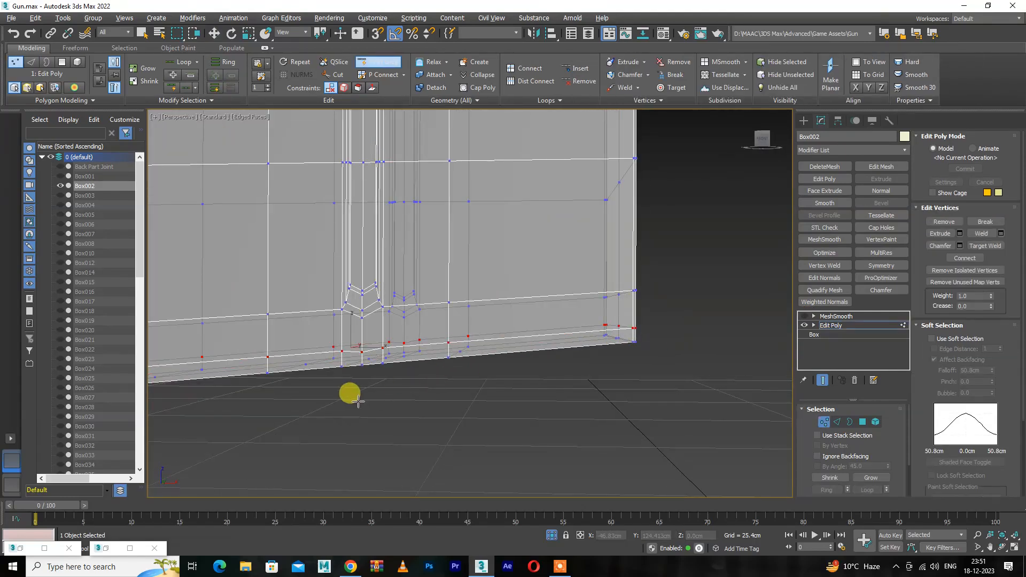
pyautogui.press('6')
pyautogui.press('5')
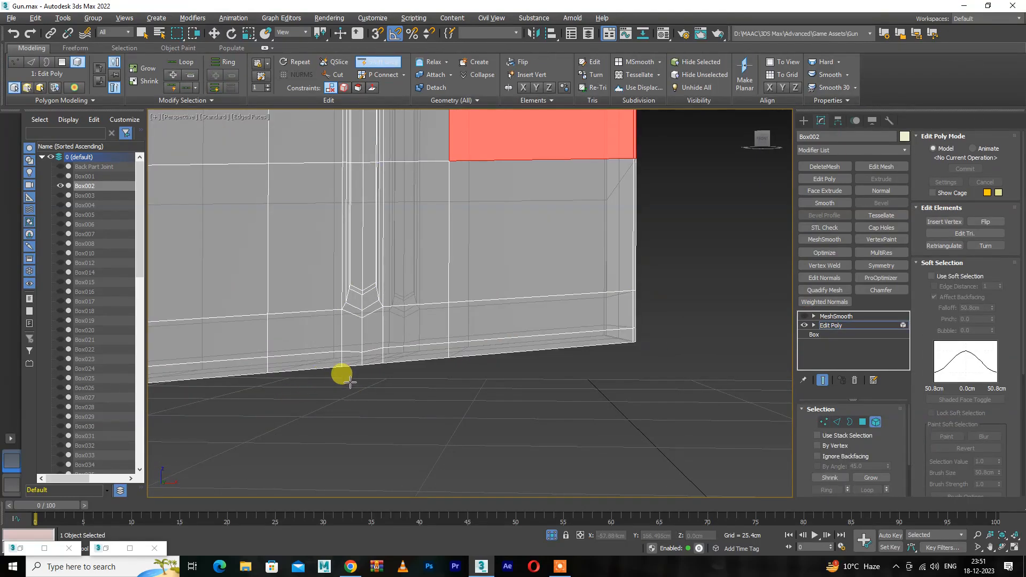
pyautogui.press('1')
pyautogui.click(386, 348)
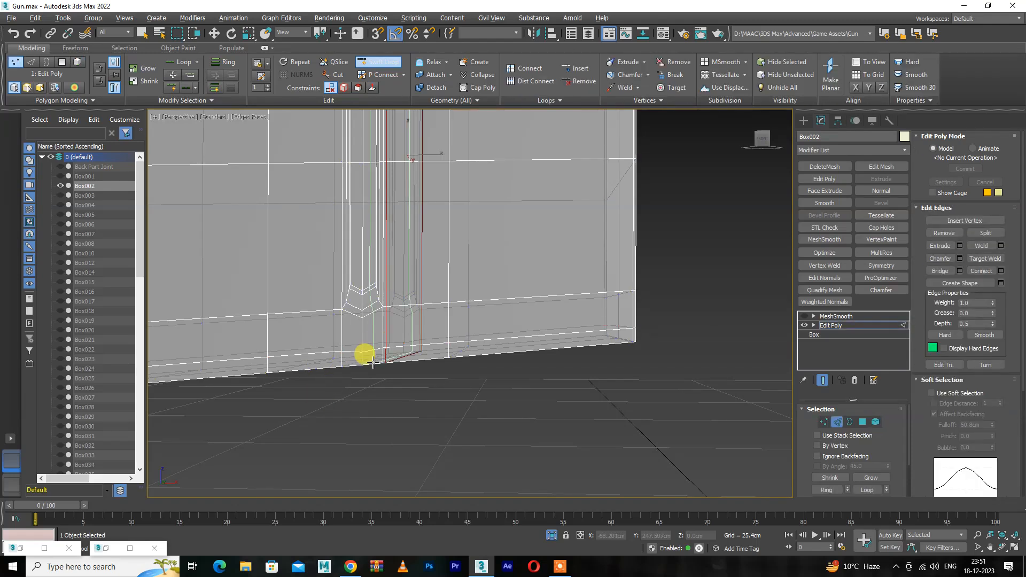
pyautogui.rightClick(372, 365)
# - Limit the vertex selection on the bottom loop to the vertices directly below the grooves on both large sides
pyautogui.press('1')
pyautogui.keyDown('alt'); pyautogui.moveTo(411, 364); pyautogui.dragTo(411, 361); pyautogui.keyUp('alt')
pyautogui.keyDown('alt'); pyautogui.moveTo(410, 362); pyautogui.dragTo(376, 404, button='middle'); pyautogui.keyUp('alt')
pyautogui.keyDown('alt'); pyautogui.moveTo(424, 299); pyautogui.dragTo(423, 295); pyautogui.keyUp('alt')
pyautogui.keyDown('alt'); pyautogui.moveTo(421, 386); pyautogui.dragTo(463, 348); pyautogui.keyUp('alt')
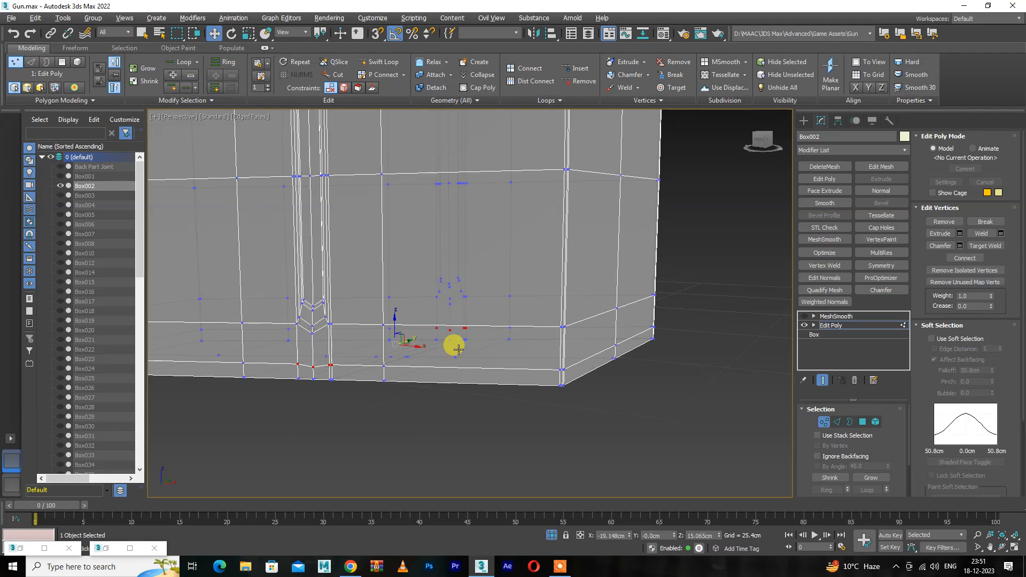
# - In front view, scale the selected vertices flat vertically and rotate them 5 degrees to follow the box's sloped bottom
pyautogui.keyDown('alt'); pyautogui.moveTo(458, 349); pyautogui.dragTo(468, 348, button='middle'); pyautogui.keyUp('alt')
pyautogui.press('f')
pyautogui.moveTo(575, 393); pyautogui.dragTo(508, 345, button='middle')
pyautogui.press('r')
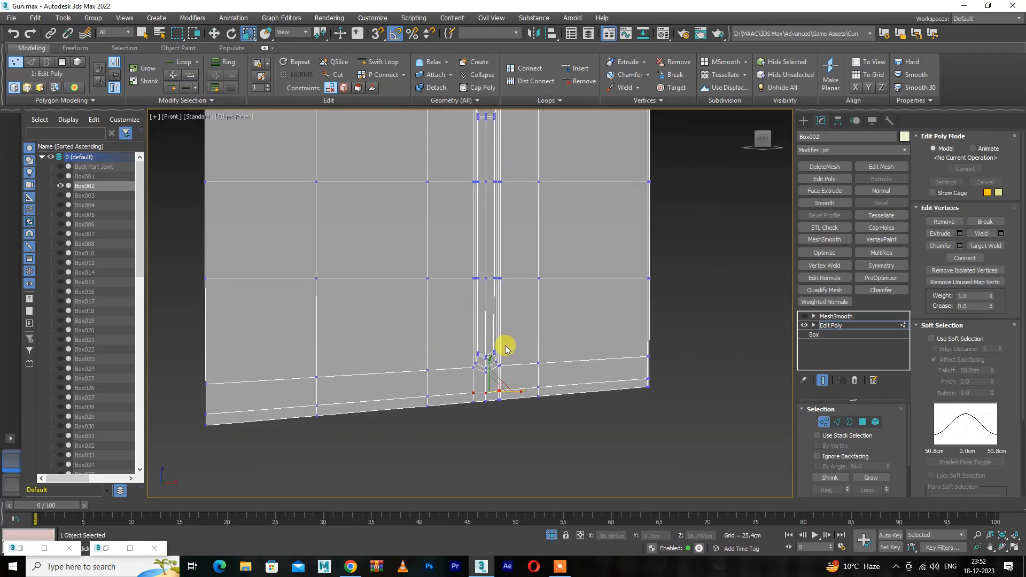
pyautogui.scroll(5, 507, 346)
pyautogui.moveTo(488, 370); pyautogui.dragTo(478, 394)
pyautogui.press('e')
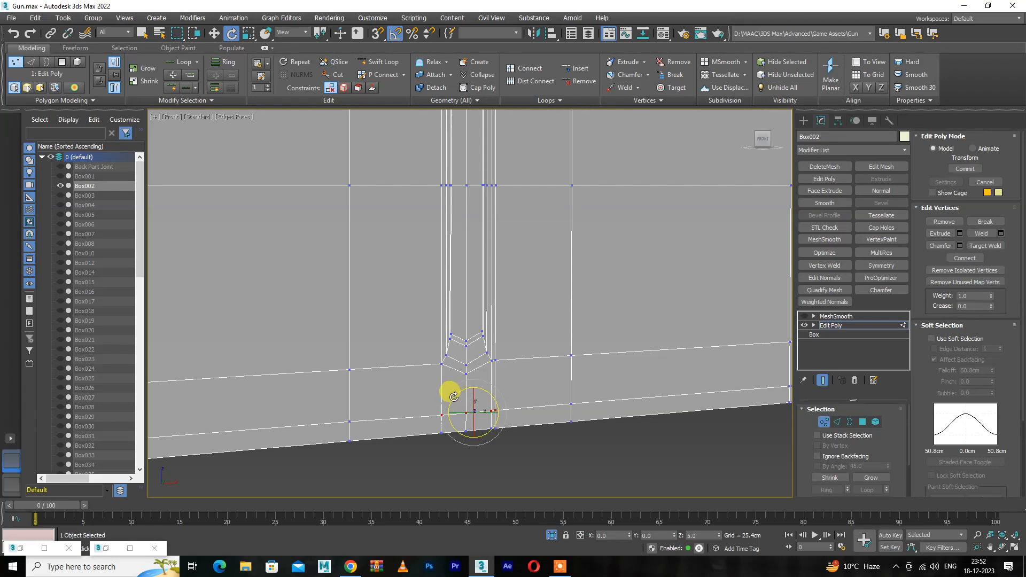
pyautogui.press('1')
pyautogui.click(520, 441)
pyautogui.click(443, 410)
pyautogui.press('1')
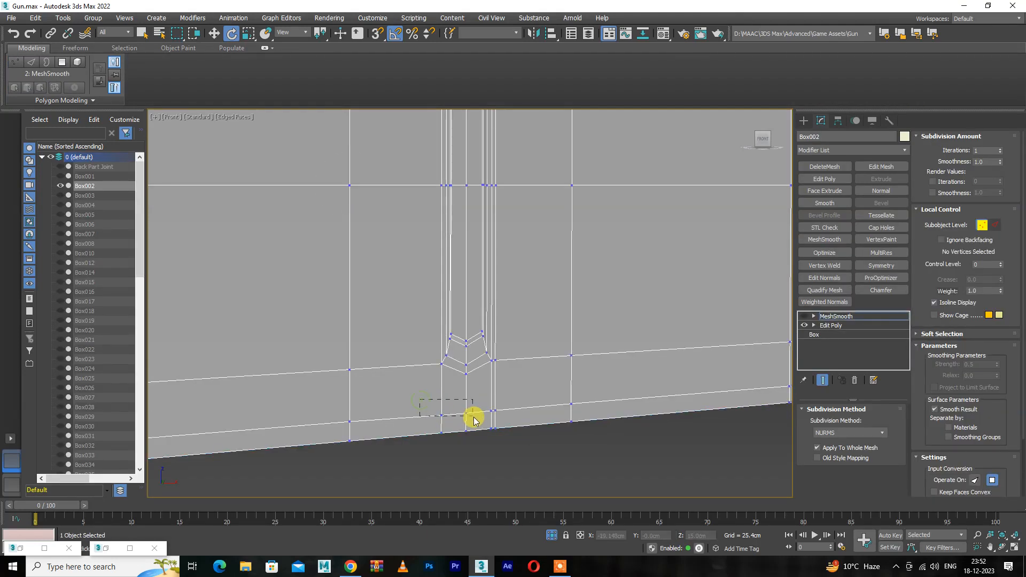
pyautogui.moveTo(473, 417); pyautogui.dragTo(472, 416)
# - Return to the Edit Poly vertices and nudge those below the groove onto the bottom loop line, the middle one at about Z 15.069 cm
pyautogui.scroll(2, 451, 412)
pyautogui.press('w')
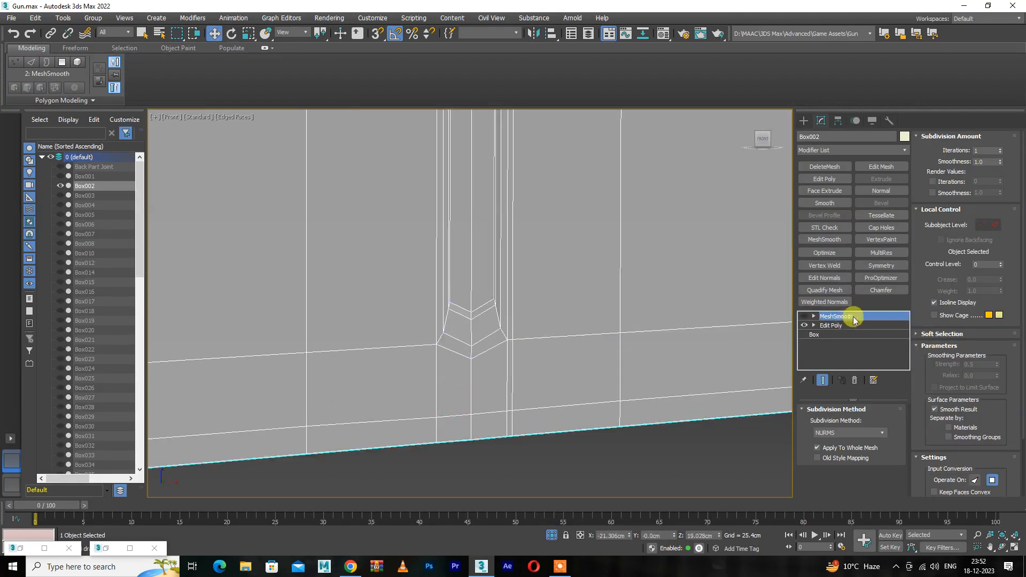
pyautogui.click(832, 326)
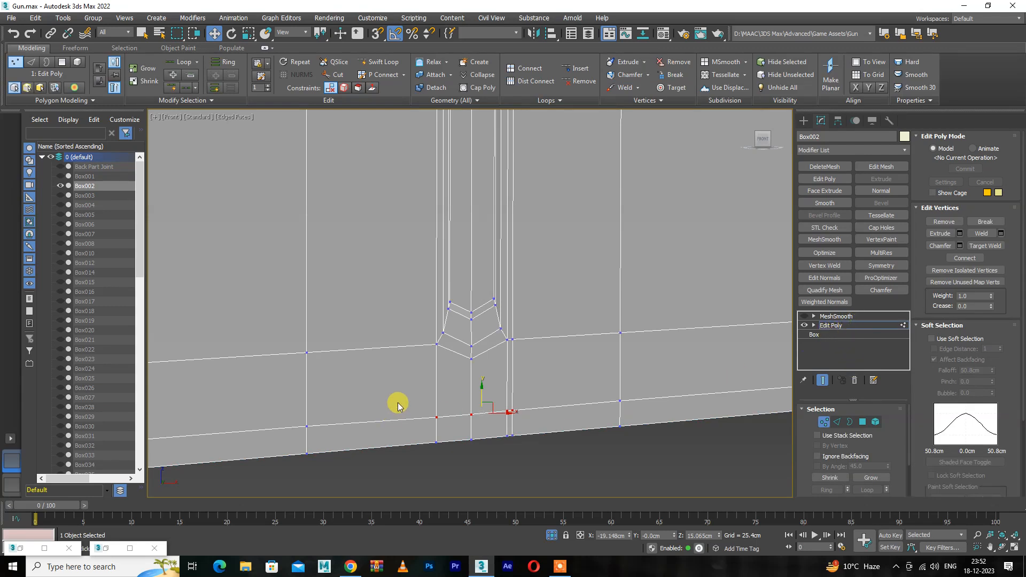
pyautogui.moveTo(455, 398); pyautogui.dragTo(454, 397)
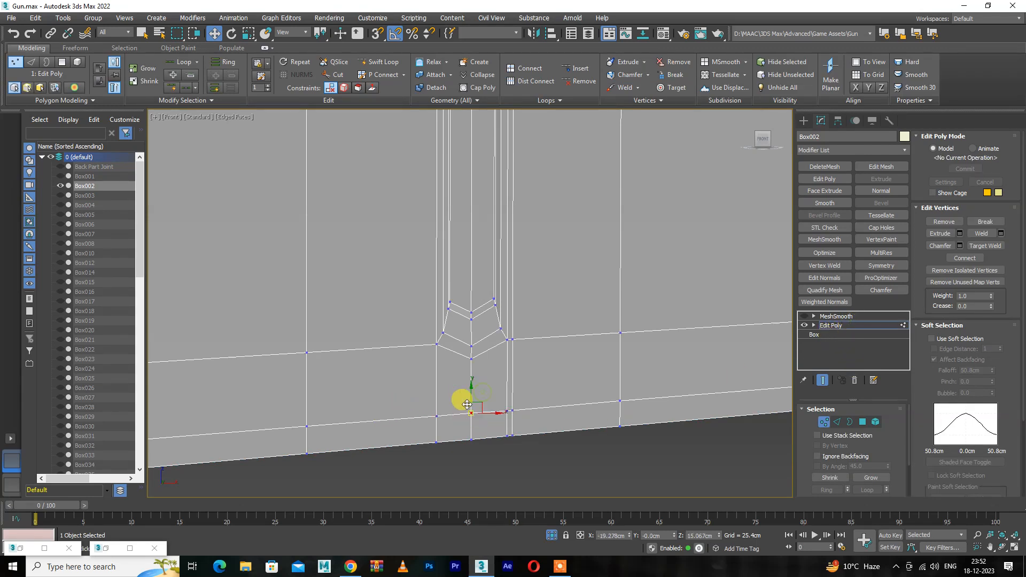
pyautogui.press('1')
pyautogui.press('1')
pyautogui.scroll(-3, 475, 375)
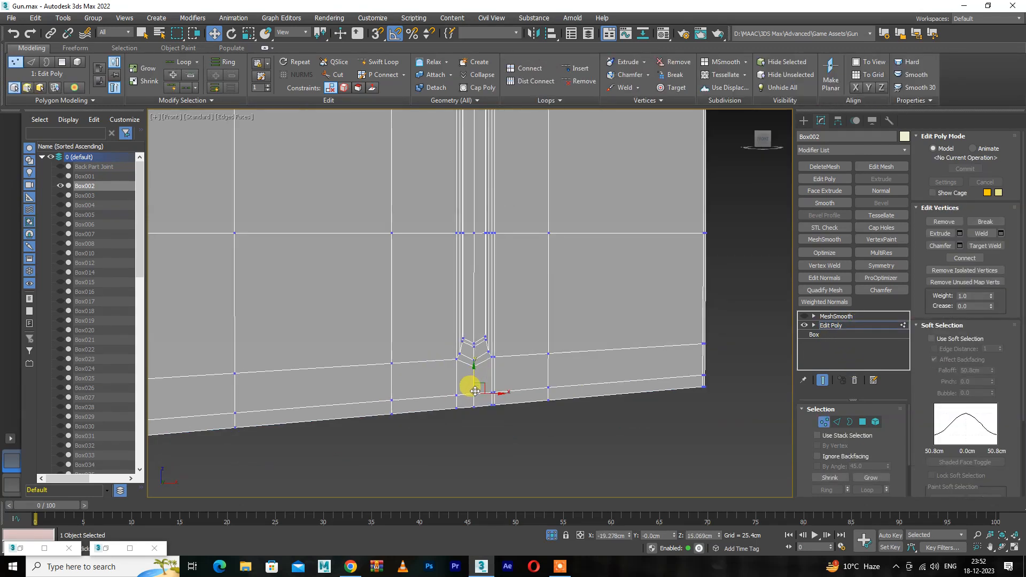
# - Select the thin band of polygons along the bottom of the box's front face, undoing any stray polygon selections
pyautogui.press('5')
pyautogui.click(456, 402)
pyautogui.press('4')
pyautogui.click(455, 401)
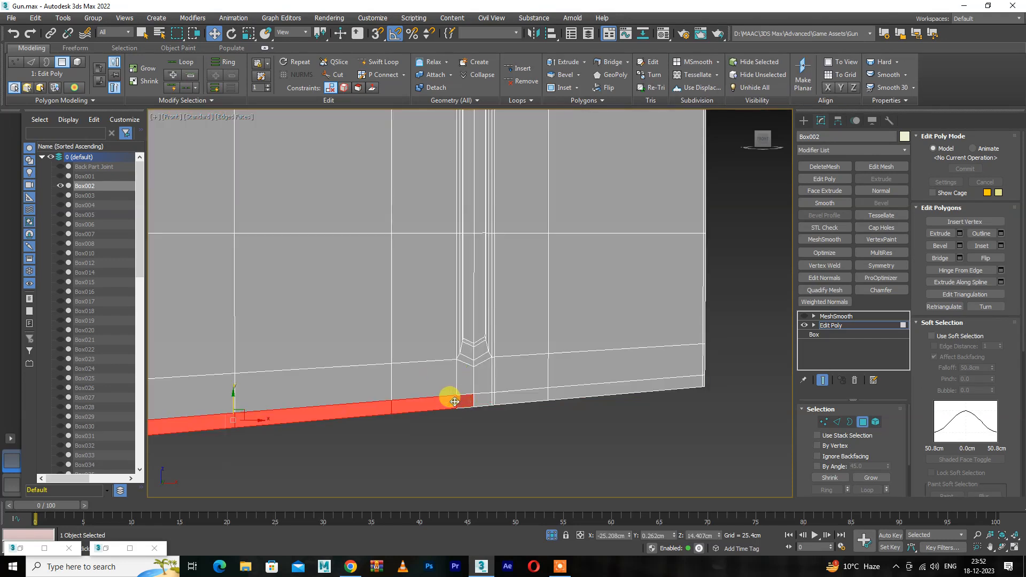
pyautogui.keyDown('ctrl'); pyautogui.click(499, 396); pyautogui.keyUp('ctrl')
pyautogui.keyDown('ctrl'); pyautogui.click(646, 379); pyautogui.keyUp('ctrl')
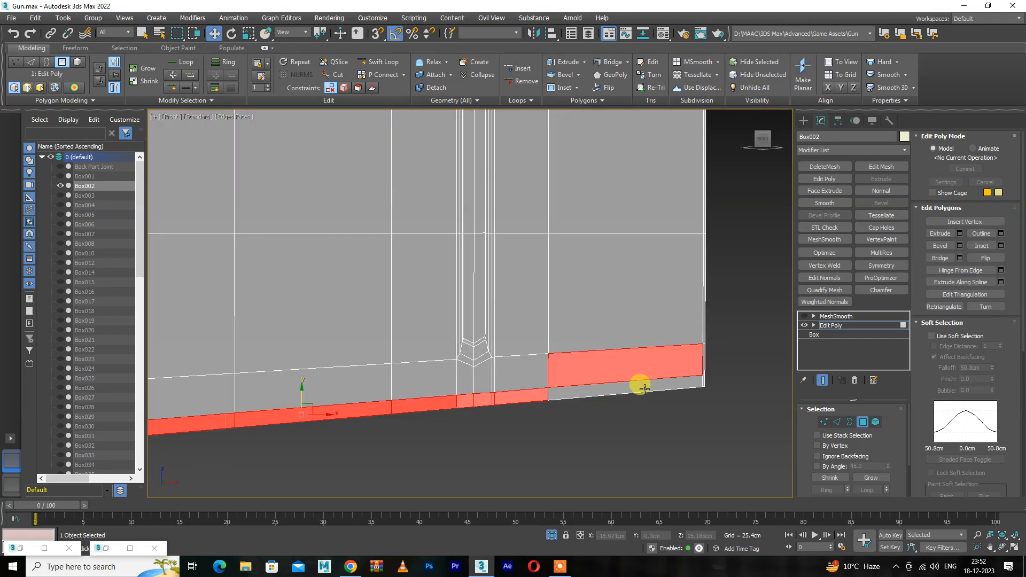
pyautogui.keyDown('shift'); pyautogui.click(648, 385); pyautogui.keyUp('shift')
pyautogui.keyDown('ctrl'); pyautogui.click(680, 356); pyautogui.keyUp('ctrl')
pyautogui.hotkey('ctrl', 'z')
pyautogui.hotkey('ctrl', 'z')
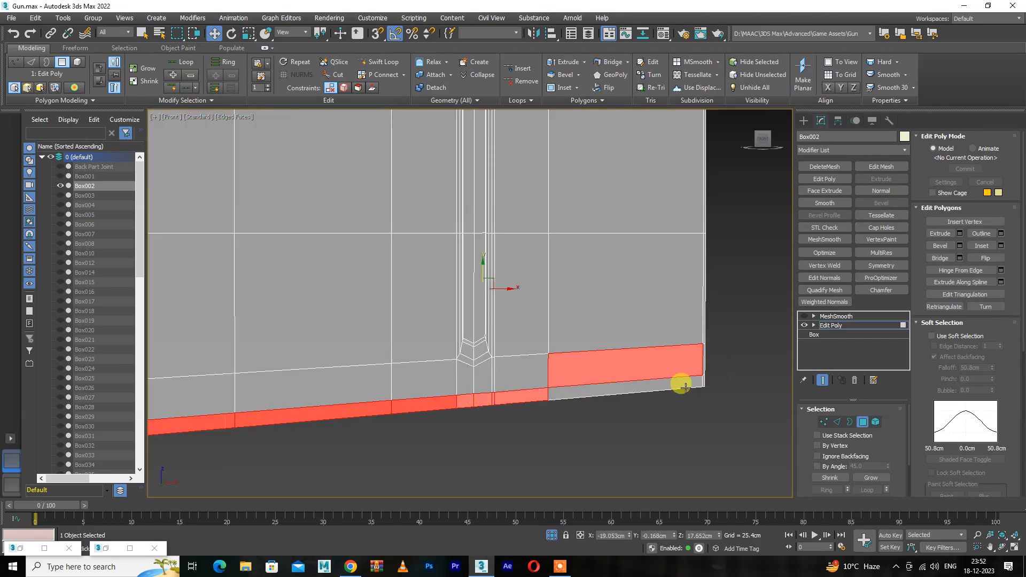
pyautogui.hotkey('ctrl', 'z')
pyautogui.keyDown('ctrl'); pyautogui.click(662, 384); pyautogui.keyUp('ctrl')
pyautogui.scroll(-2, 662, 386)
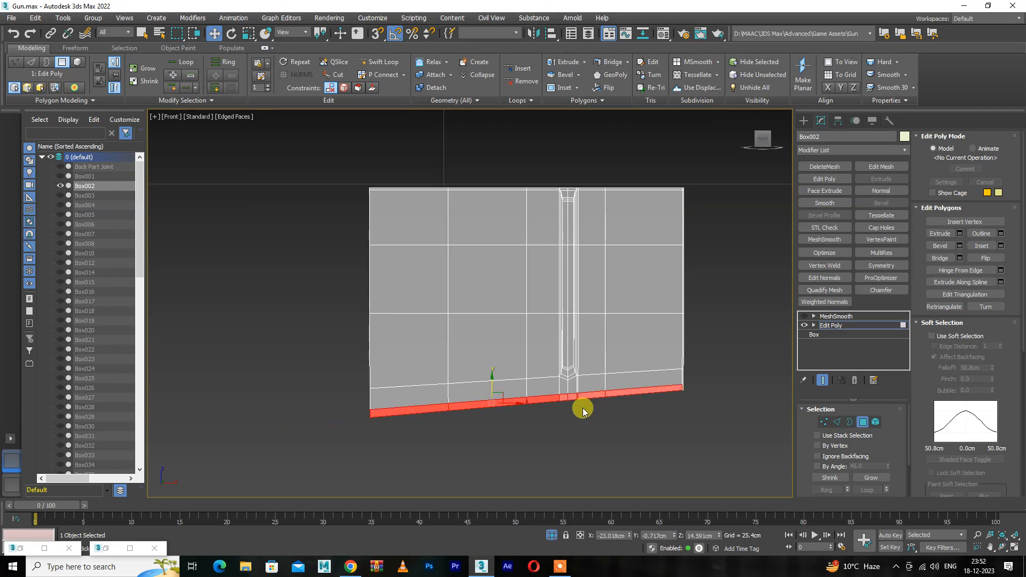
# - Extend the selection to the bottom band on the box's other sides and deselect the polygons above it
pyautogui.scroll(1, 410, 421)
pyautogui.keyDown('ctrl'); pyautogui.moveTo(541, 409); pyautogui.dragTo(540, 402); pyautogui.keyUp('ctrl')
pyautogui.moveTo(540, 402); pyautogui.dragTo(369, 357, button='middle')
pyautogui.scroll(1, 369, 357)
pyautogui.keyDown('ctrl'); pyautogui.moveTo(759, 310); pyautogui.dragTo(758, 309); pyautogui.keyUp('ctrl')
pyautogui.scroll(-3, 733, 326)
pyautogui.keyDown('alt'); pyautogui.moveTo(152, 268); pyautogui.dragTo(536, 325); pyautogui.keyUp('alt')
# - Remove the underside polygons from the selection, keeping only the thin band around the box's bottom edge
pyautogui.keyDown('alt'); pyautogui.moveTo(584, 320); pyautogui.dragTo(667, 321, button='middle'); pyautogui.keyUp('alt')
pyautogui.scroll(4, 560, 315)
pyautogui.scroll(-4, 540, 347)
pyautogui.keyDown('alt'); pyautogui.moveTo(540, 348); pyautogui.dragTo(614, 298, button='middle'); pyautogui.keyUp('alt')
pyautogui.keyDown('alt'); pyautogui.click(686, 300); pyautogui.keyUp('alt')
pyautogui.keyDown('alt'); pyautogui.click(715, 339); pyautogui.keyUp('alt')
pyautogui.keyDown('alt'); pyautogui.click(648, 337); pyautogui.keyUp('alt')
pyautogui.keyDown('alt'); pyautogui.click(636, 311); pyautogui.keyUp('alt')
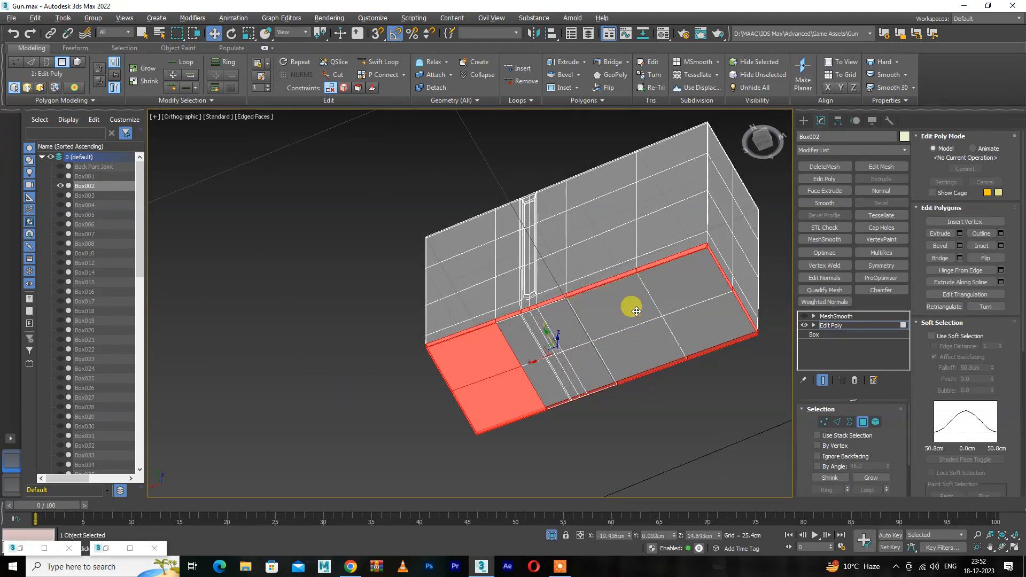
pyautogui.keyDown('alt'); pyautogui.click(506, 347); pyautogui.keyUp('alt')
pyautogui.keyDown('alt'); pyautogui.click(508, 372); pyautogui.keyUp('alt')
# - Inspect the band selection around the box's bottom corners and underside for stray or missing polygons
pyautogui.keyDown('alt'); pyautogui.moveTo(509, 373); pyautogui.dragTo(632, 293, button='middle'); pyautogui.keyUp('alt')
pyautogui.scroll(5, 460, 234)
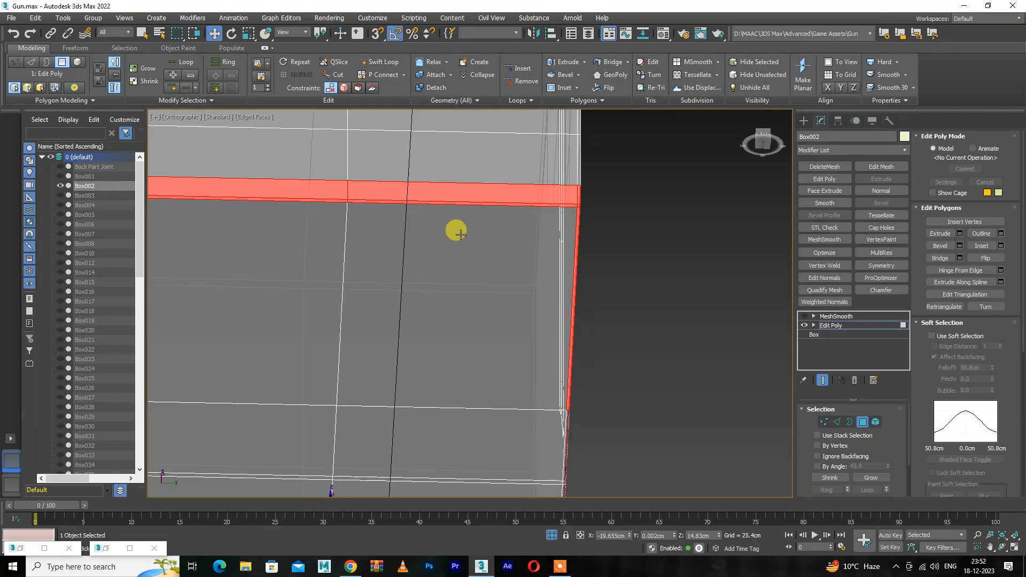
pyautogui.keyDown('alt'); pyautogui.moveTo(460, 234); pyautogui.dragTo(458, 218, button='middle'); pyautogui.keyUp('alt')
pyautogui.hotkey('ctrl', 'z')
pyautogui.hotkey('ctrl', 'y')
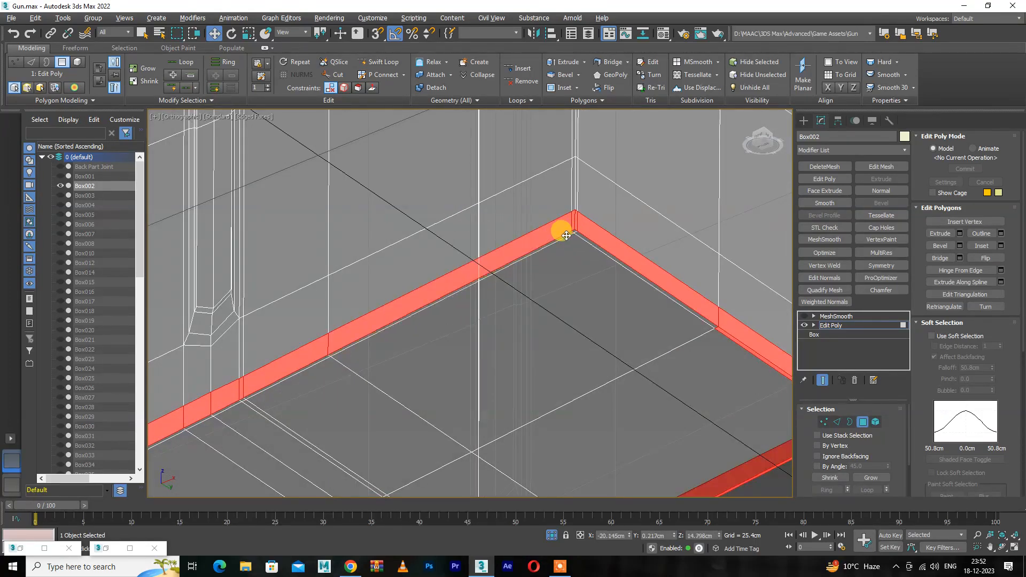
pyautogui.keyDown('alt'); pyautogui.moveTo(406, 303); pyautogui.dragTo(481, 93, button='middle'); pyautogui.keyUp('alt')
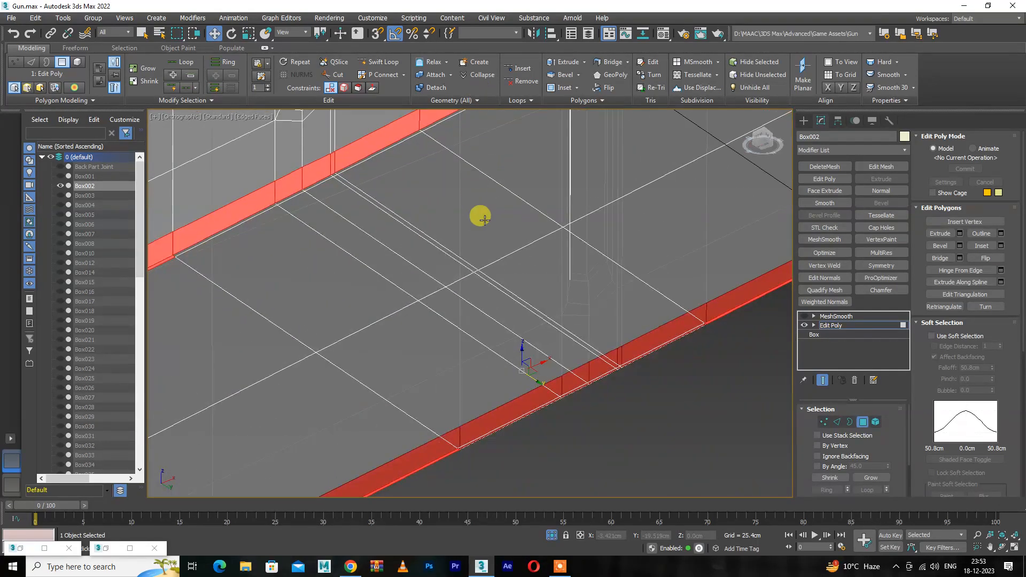
pyautogui.moveTo(481, 216); pyautogui.dragTo(223, 284, button='middle')
pyautogui.keyDown('alt'); pyautogui.moveTo(566, 321); pyautogui.dragTo(455, 345, button='middle'); pyautogui.keyUp('alt')
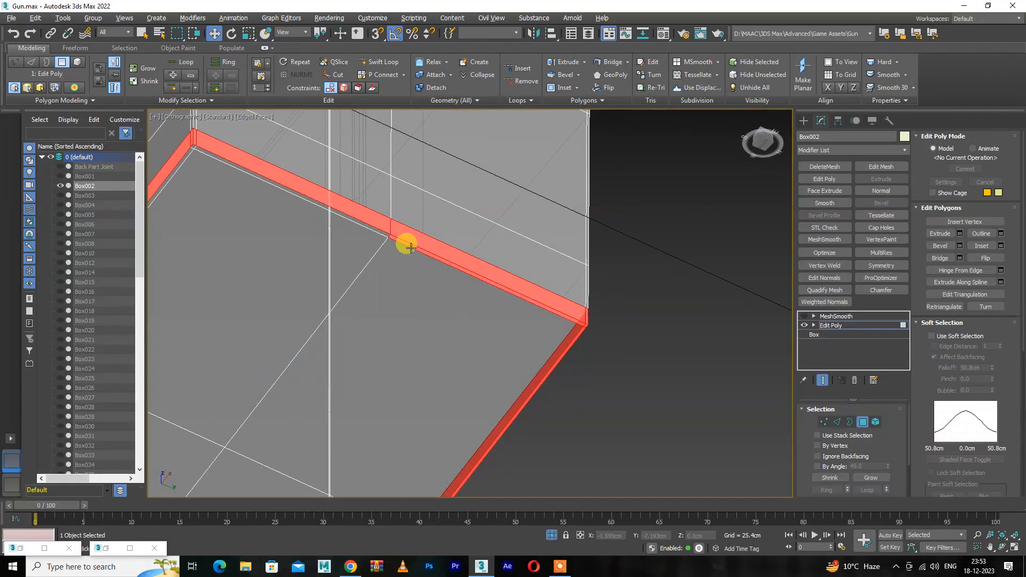
# - Remove the vertical support edge loops running beside the box's corners
pyautogui.keyDown('alt'); pyautogui.moveTo(568, 325); pyautogui.dragTo(514, 277, button='middle'); pyautogui.keyUp('alt')
pyautogui.press('2')
pyautogui.press('2')
pyautogui.keyDown('alt'); pyautogui.moveTo(432, 267); pyautogui.dragTo(510, 250, button='middle'); pyautogui.keyUp('alt')
pyautogui.scroll(4, 511, 249)
pyautogui.press('2')
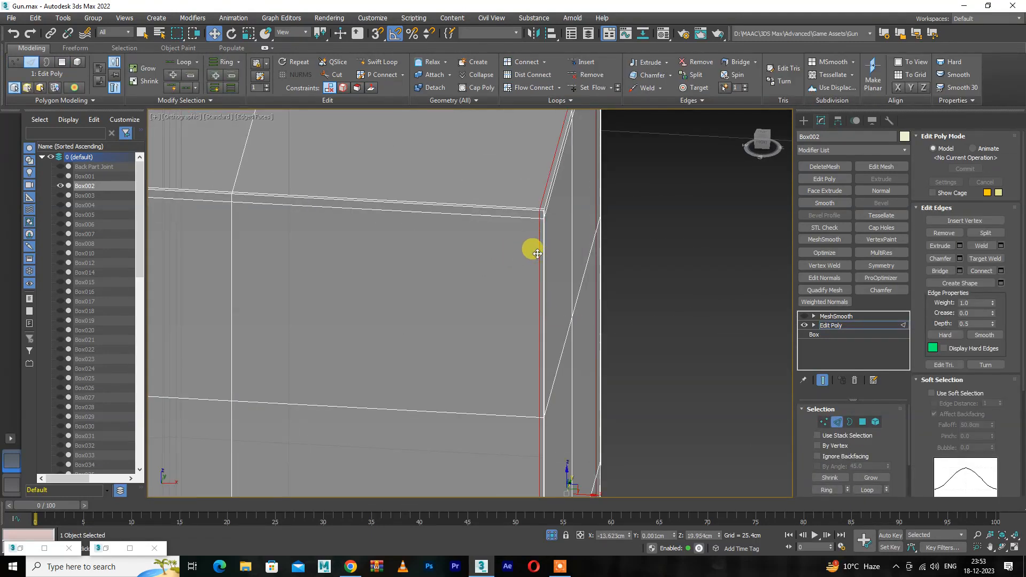
pyautogui.keyDown('ctrl'); pyautogui.doubleClick(534, 210); pyautogui.keyUp('ctrl')
pyautogui.hotkey('ctrl', 'BackSpace')
pyautogui.keyDown('alt'); pyautogui.moveTo(706, 255); pyautogui.dragTo(573, 332, button='middle'); pyautogui.keyUp('alt')
pyautogui.click(543, 335)
pyautogui.keyDown('alt'); pyautogui.moveTo(530, 331); pyautogui.dragTo(452, 280, button='middle'); pyautogui.keyUp('alt')
# - Deselect the stray underside polygons so that only the band around the bottom edge stays selected
pyautogui.scroll(-5, 316, 236)
pyautogui.keyDown('alt'); pyautogui.moveTo(343, 268); pyautogui.dragTo(474, 264, button='middle'); pyautogui.keyUp('alt')
pyautogui.moveTo(318, 389); pyautogui.dragTo(476, 371, button='middle')
pyautogui.scroll(4, 477, 371)
pyautogui.press('4')
pyautogui.scroll(-2, 412, 403)
pyautogui.keyDown('alt'); pyautogui.moveTo(384, 389); pyautogui.dragTo(382, 350, button='middle'); pyautogui.keyUp('alt')
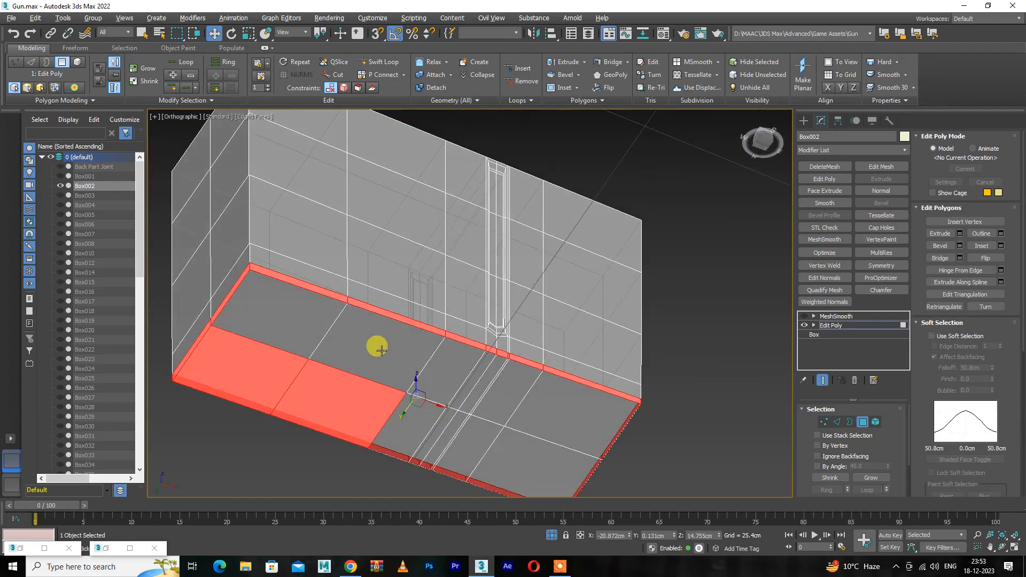
pyautogui.keyDown('alt'); pyautogui.click(296, 388); pyautogui.keyUp('alt')
pyautogui.keyDown('alt'); pyautogui.click(237, 356); pyautogui.keyUp('alt')
# - Refine the polygon selection to the bottom band along the box's two long sides, including the polygons beneath the grooves
pyautogui.keyDown('alt'); pyautogui.moveTo(237, 355); pyautogui.dragTo(396, 431, button='middle'); pyautogui.keyUp('alt')
pyautogui.keyDown('alt'); pyautogui.moveTo(402, 394); pyautogui.dragTo(518, 412, button='middle'); pyautogui.keyUp('alt')
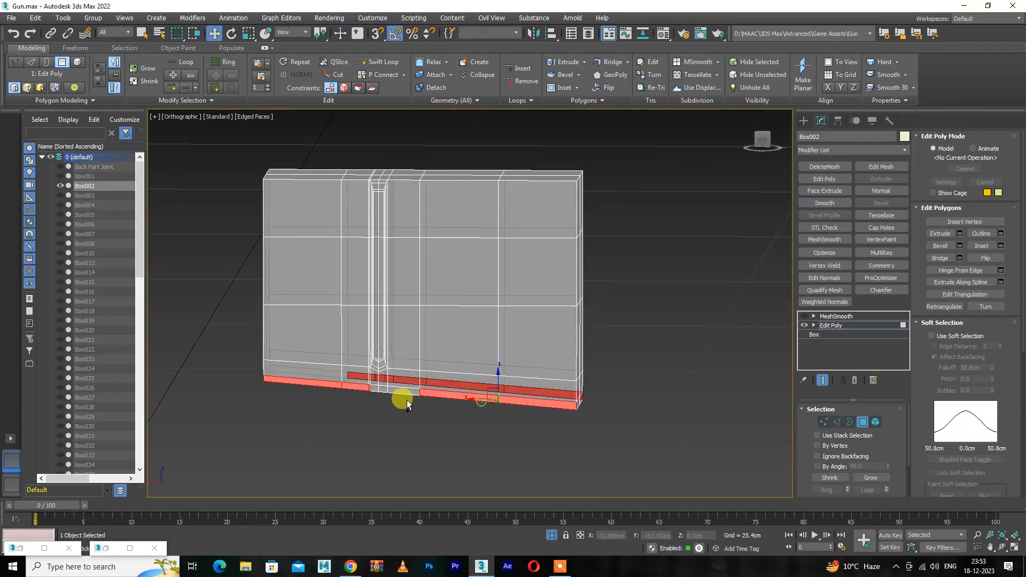
pyautogui.keyDown('alt'); pyautogui.moveTo(405, 390); pyautogui.dragTo(373, 440, button='middle'); pyautogui.keyUp('alt')
pyautogui.keyDown('alt'); pyautogui.moveTo(451, 323); pyautogui.dragTo(450, 323); pyautogui.keyUp('alt')
pyautogui.keyDown('alt'); pyautogui.moveTo(450, 322); pyautogui.dragTo(344, 362, button='middle'); pyautogui.keyUp('alt')
pyautogui.press('p')
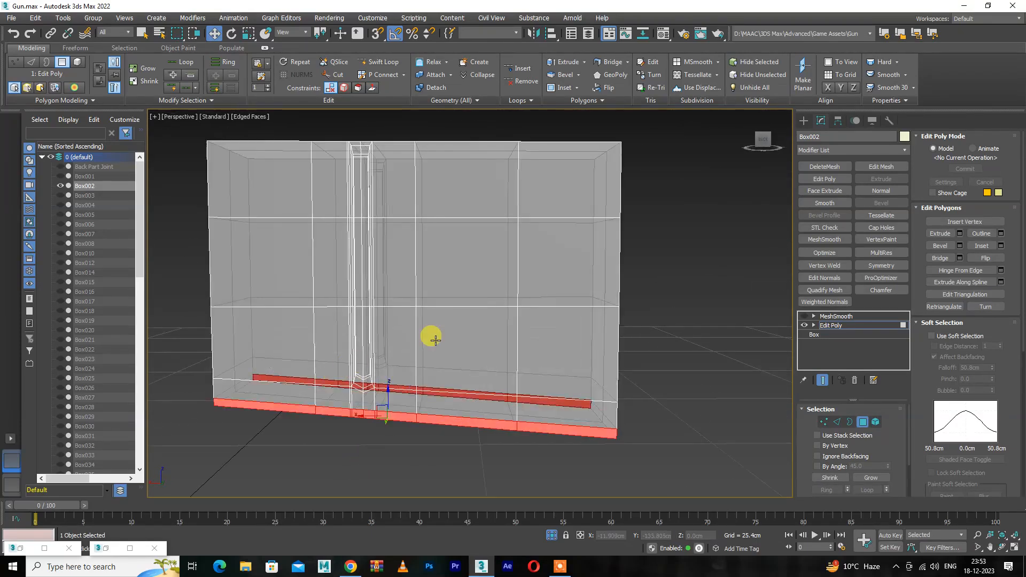
pyautogui.scroll(-4, 435, 340)
pyautogui.keyDown('alt'); pyautogui.moveTo(611, 419); pyautogui.dragTo(384, 348, button='middle'); pyautogui.keyUp('alt')
pyautogui.scroll(4, 384, 348)
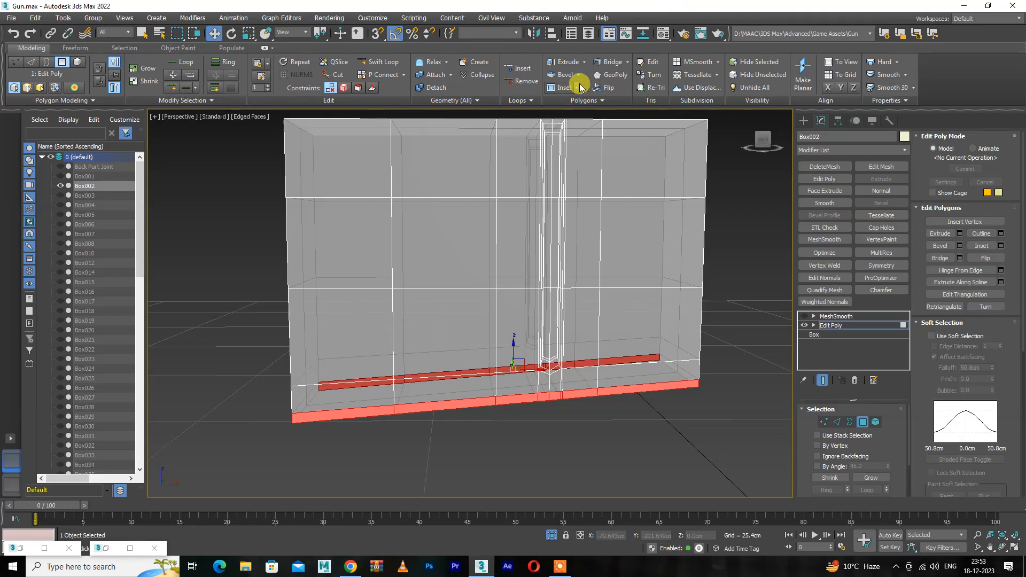
pyautogui.click(583, 64)
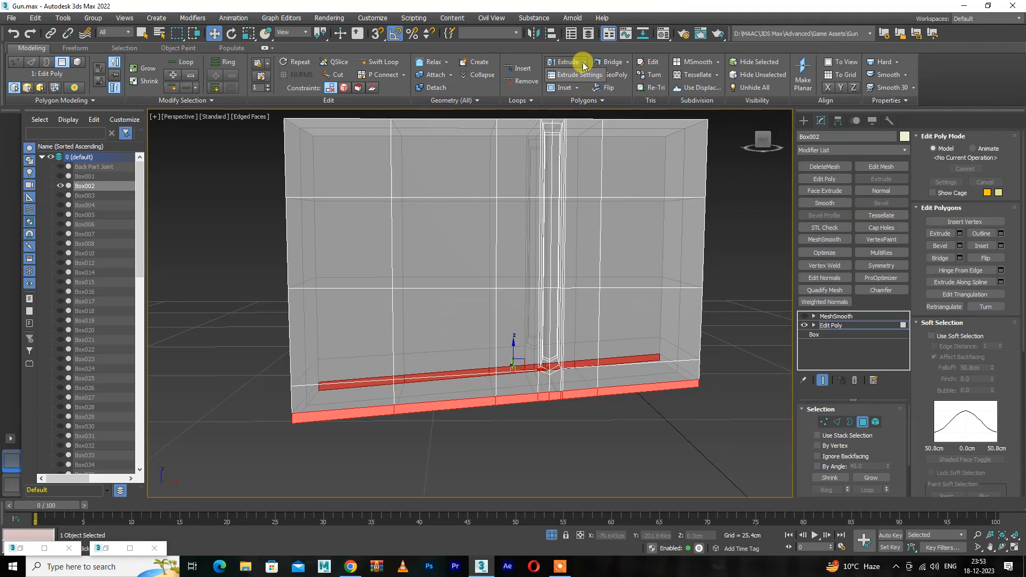
pyautogui.click(586, 79)
pyautogui.scroll(3, 437, 393)
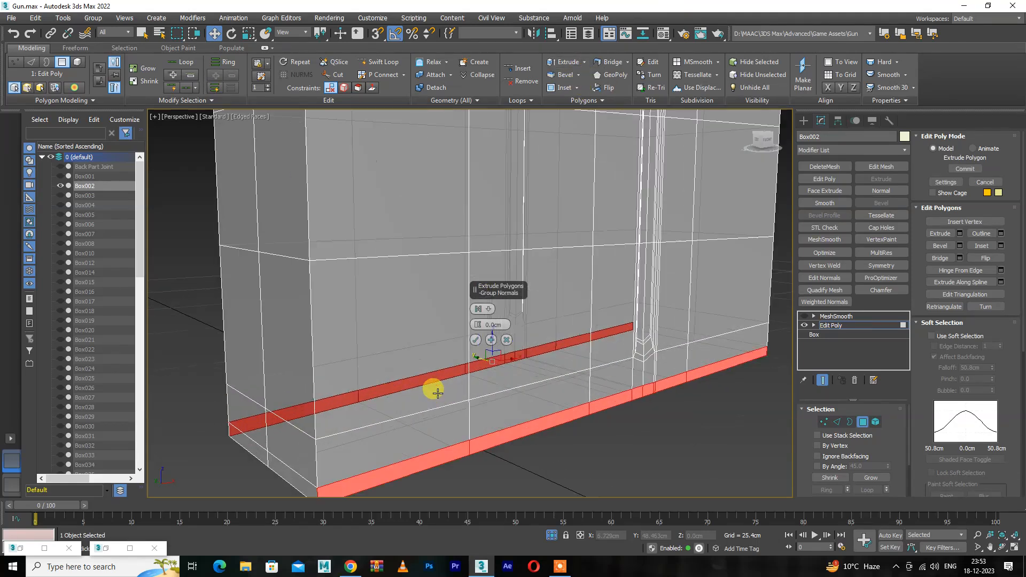
pyautogui.click(508, 341)
pyautogui.click(579, 86)
pyautogui.click(567, 104)
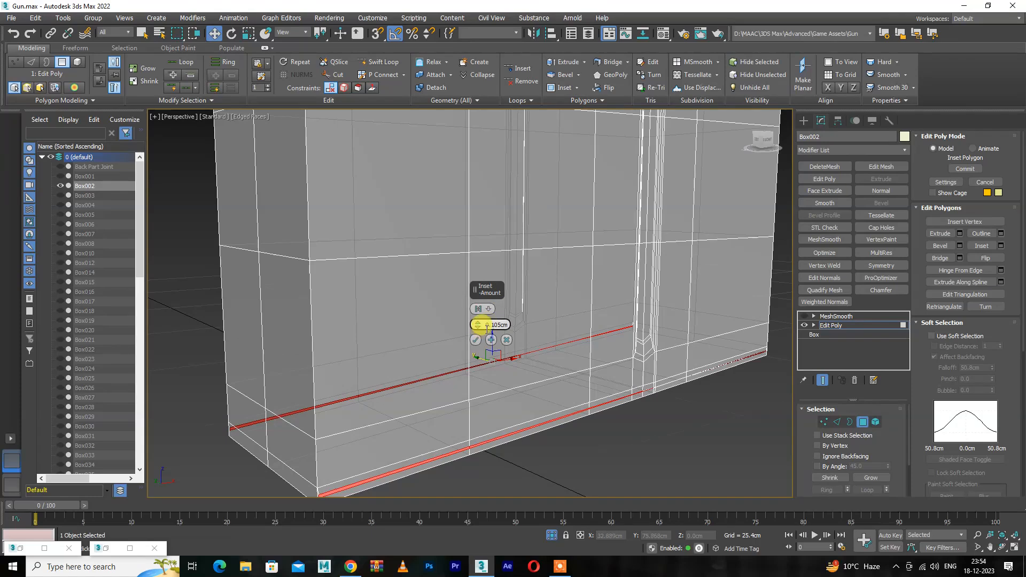
pyautogui.moveTo(481, 323)
pyautogui.mouseDown()
pyautogui.moveTo(477, 334)
pyautogui.moveTo(480, 322)
pyautogui.mouseUp()
pyautogui.moveTo(296, 330); pyautogui.dragTo(300, 239, button='middle')
pyautogui.scroll(2, 359, 337)
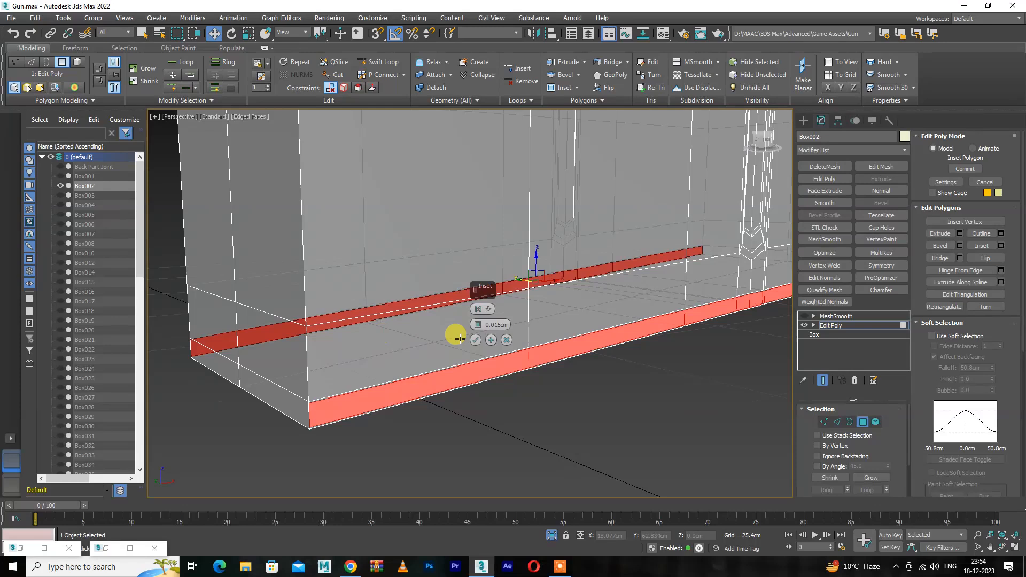
pyautogui.click(507, 341)
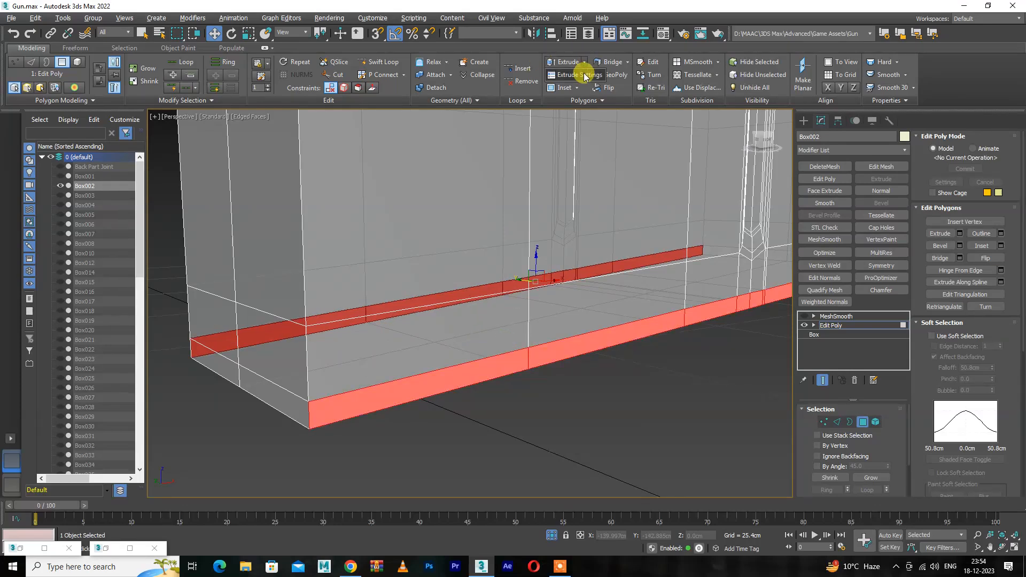
# - Extrude the selected bottom bands on both long sides outward by about 0.105 cm
pyautogui.click(584, 76)
pyautogui.moveTo(479, 325); pyautogui.dragTo(480, 320)
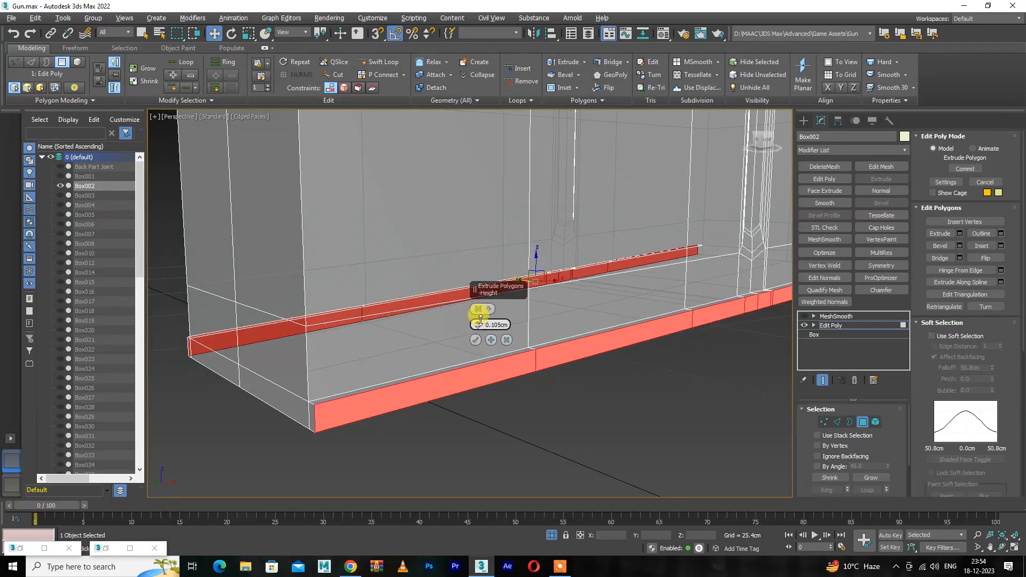
pyautogui.click(476, 340)
pyautogui.keyDown('alt'); pyautogui.moveTo(407, 406); pyautogui.dragTo(458, 368, button='middle'); pyautogui.keyUp('alt')
pyautogui.press('r')
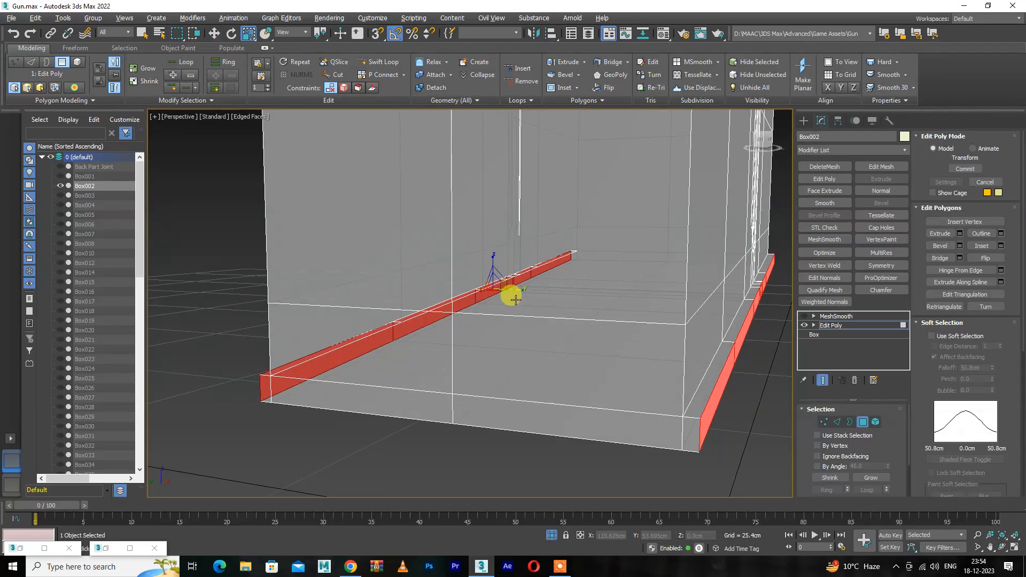
pyautogui.keyDown('alt'); pyautogui.moveTo(517, 303); pyautogui.dragTo(488, 355, button='middle'); pyautogui.keyUp('alt')
# - Try to delete one lengthwise half of the box's polygons
pyautogui.press('1')
pyautogui.press('f')
pyautogui.moveTo(294, 451); pyautogui.dragTo(530, 440, button='middle')
pyautogui.press('1')
pyautogui.scroll(-5, 639, 302)
pyautogui.press('4')
pyautogui.moveTo(445, 382); pyautogui.dragTo(460, 470)
pyautogui.press('Delete')
# - Try to mirror the remaining half across the Y axis as an instance
pyautogui.moveTo(430, 174); pyautogui.dragTo(553, 454)
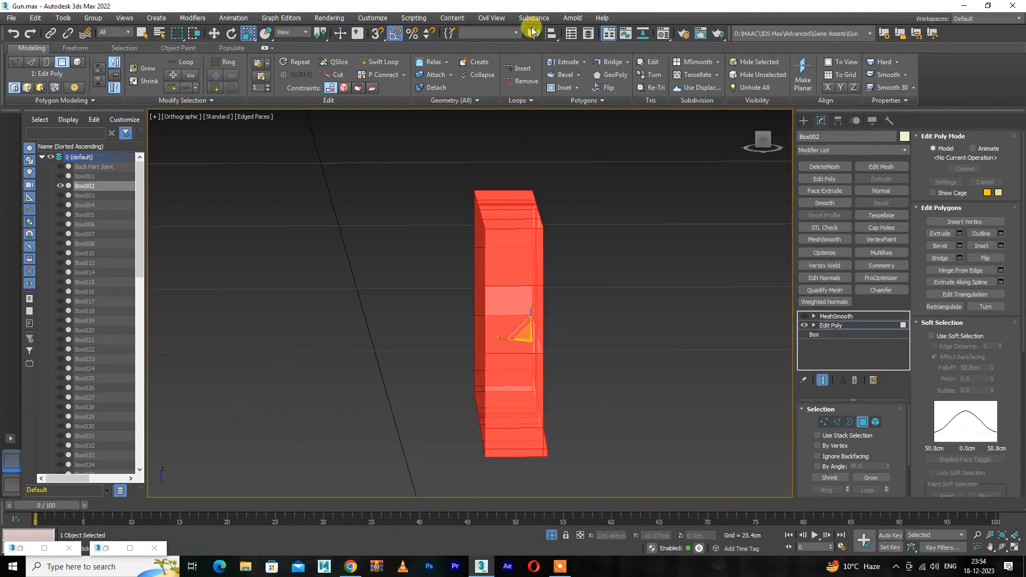
pyautogui.click(533, 33)
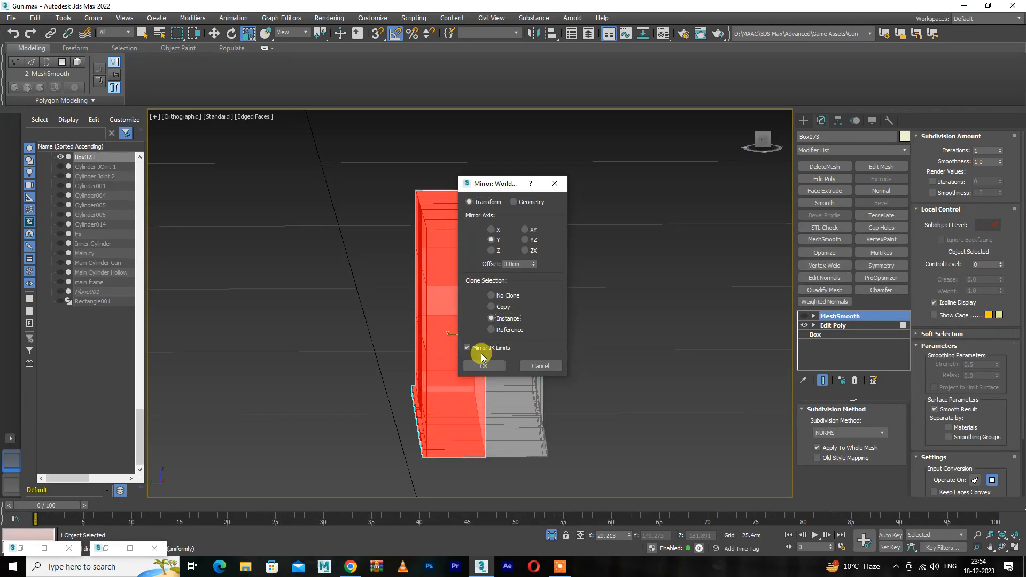
pyautogui.click(484, 366)
pyautogui.keyDown('alt'); pyautogui.moveTo(613, 346); pyautogui.dragTo(473, 421, button='middle'); pyautogui.keyUp('alt')
pyautogui.click(473, 421)
pyautogui.keyDown('alt'); pyautogui.moveTo(531, 374); pyautogui.dragTo(579, 290, button='middle'); pyautogui.keyUp('alt')
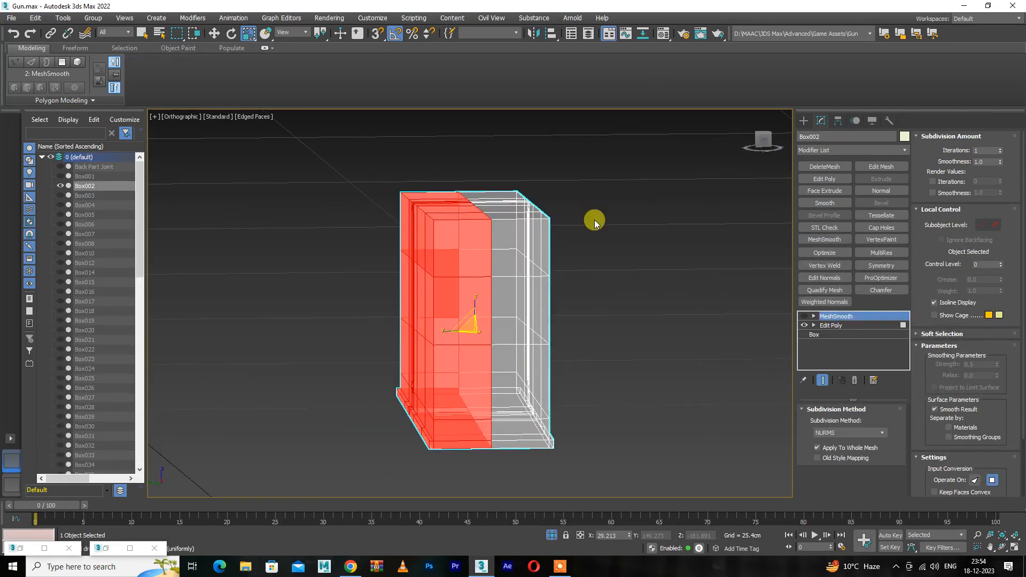
pyautogui.keyDown('alt'); pyautogui.moveTo(595, 221); pyautogui.dragTo(609, 190, button='middle'); pyautogui.keyUp('alt')
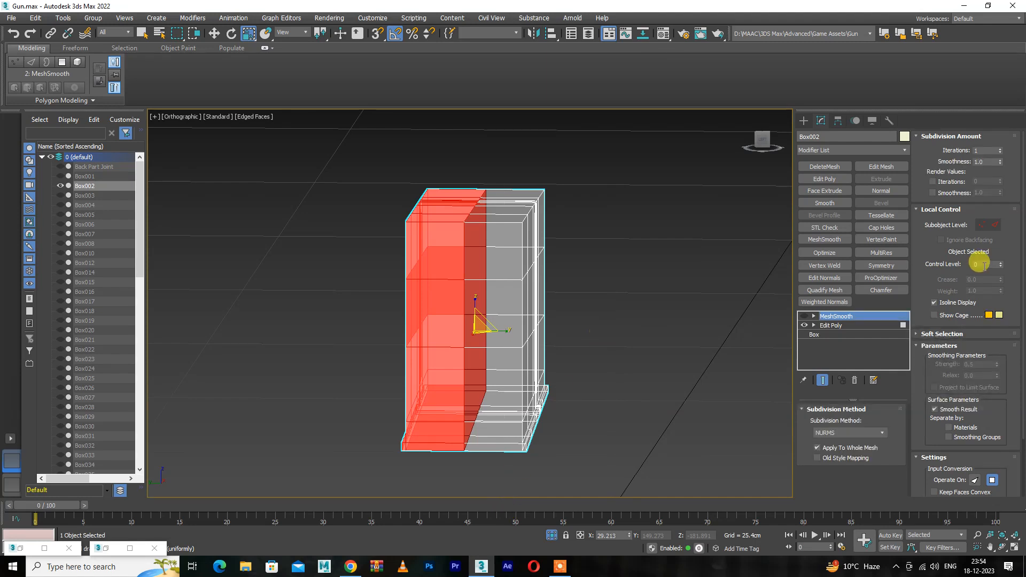
# - In the Edit Poly modifier of the full box, select the polygons of one lengthwise half and delete them
pyautogui.click(853, 325)
pyautogui.press('4')
pyautogui.moveTo(575, 192); pyautogui.dragTo(511, 481)
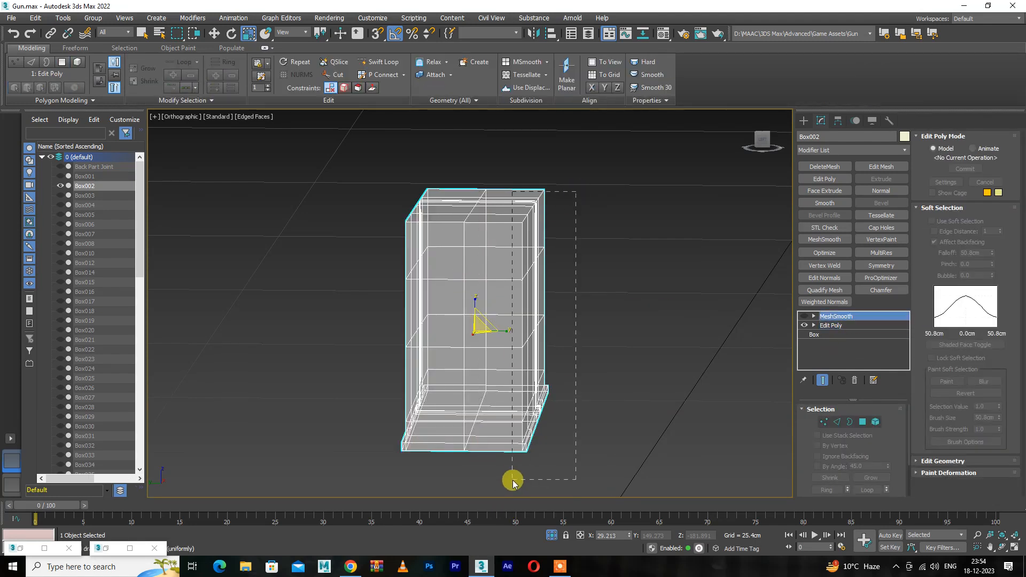
pyautogui.click(842, 324)
pyautogui.click(862, 422)
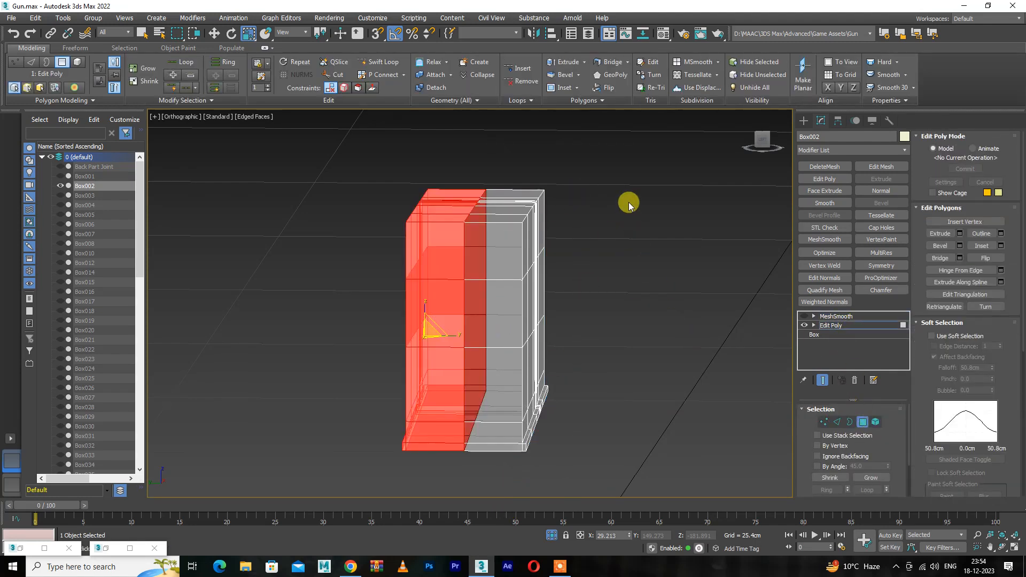
pyautogui.moveTo(510, 471); pyautogui.dragTo(510, 468)
pyautogui.press('Delete')
# - Mirror the remaining half of the box across the Y axis as an instance
pyautogui.press('4')
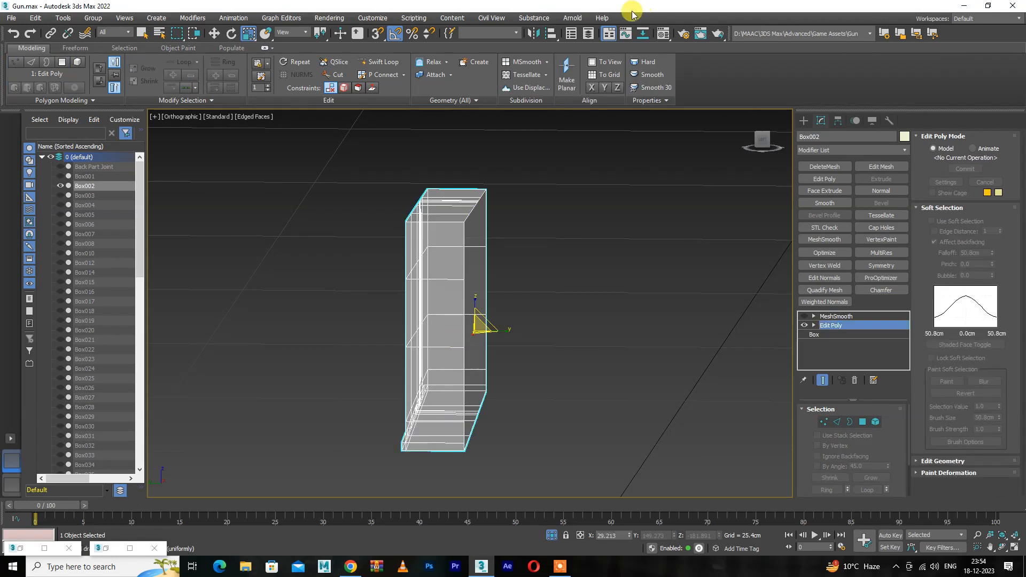
pyautogui.click(533, 34)
pyautogui.click(496, 365)
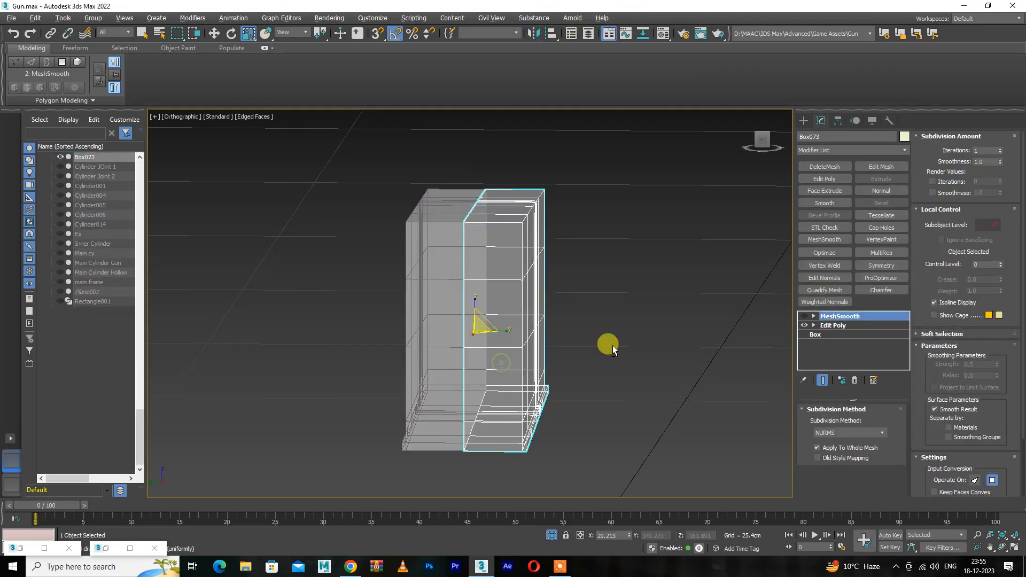
# - Select the upper outer corner vertices at both ends of the extruded band and try scaling them along X
pyautogui.press('1')
pyautogui.moveTo(611, 345)
pyautogui.keyDown('alt'); pyautogui.mouseDown(button='middle')
pyautogui.moveTo(502, 380)
pyautogui.moveTo(394, 442)
pyautogui.moveTo(355, 337)
pyautogui.moveTo(366, 315)
pyautogui.moveTo(360, 403)
pyautogui.moveTo(391, 214)
pyautogui.mouseUp(button='middle'); pyautogui.keyUp('alt')
pyautogui.scroll(3, 392, 217)
pyautogui.click(345, 398)
pyautogui.keyDown('alt'); pyautogui.moveTo(346, 399); pyautogui.dragTo(390, 404, button='middle'); pyautogui.keyUp('alt')
pyautogui.moveTo(476, 374); pyautogui.dragTo(240, 319, button='middle')
pyautogui.scroll(-2, 538, 336)
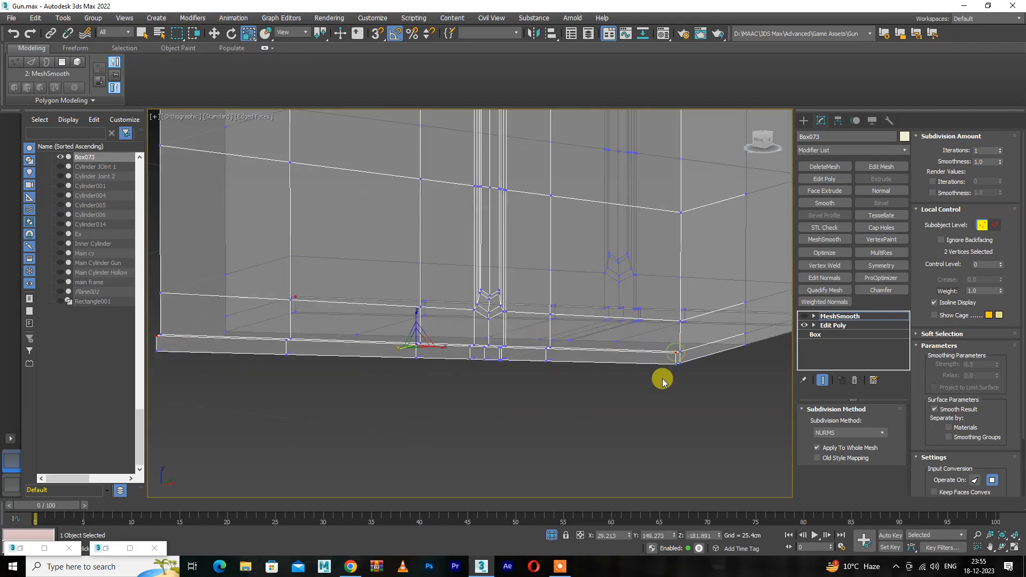
pyautogui.press('f')
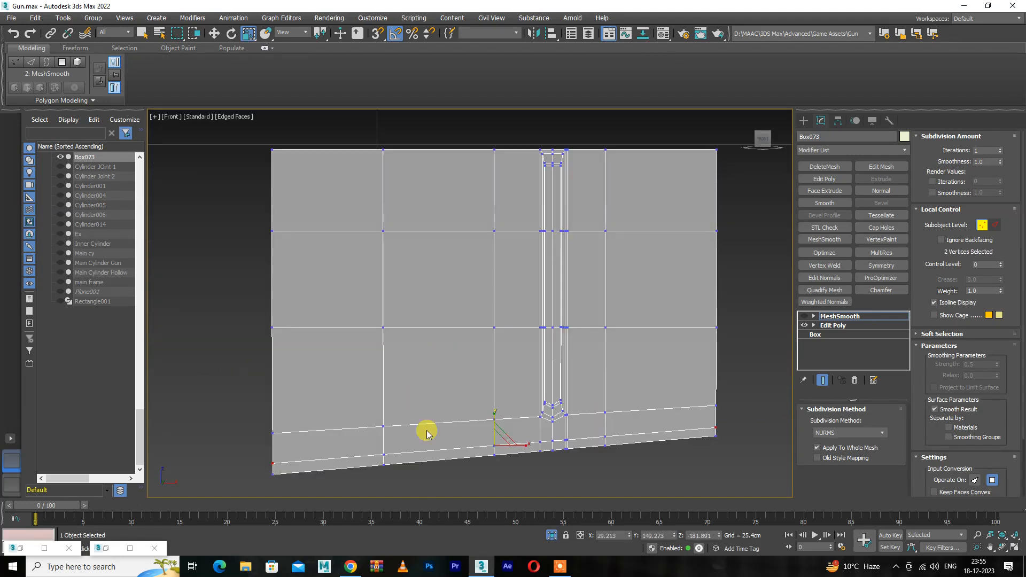
pyautogui.click(839, 326)
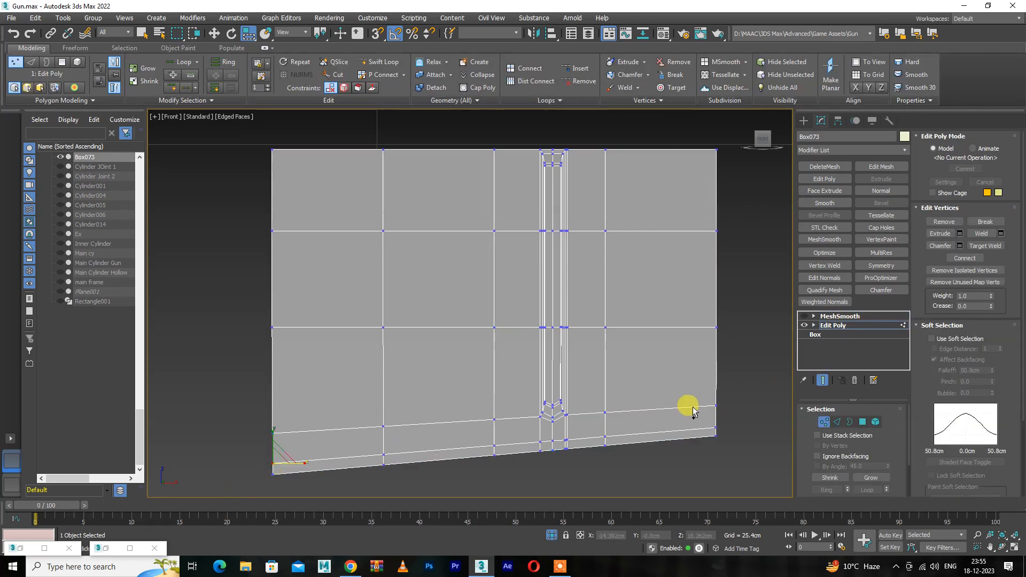
pyautogui.moveTo(550, 439); pyautogui.dragTo(516, 446)
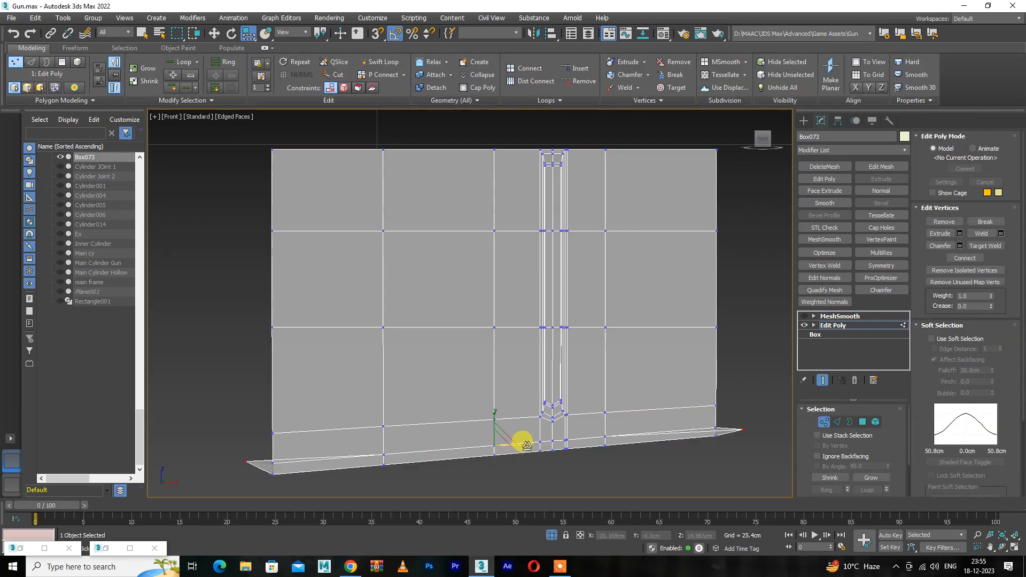
# - Move the band's upper outer corner vertex at each end inward along X by about 0.2 cm, undoing any extra shift
pyautogui.scroll(4, 269, 466)
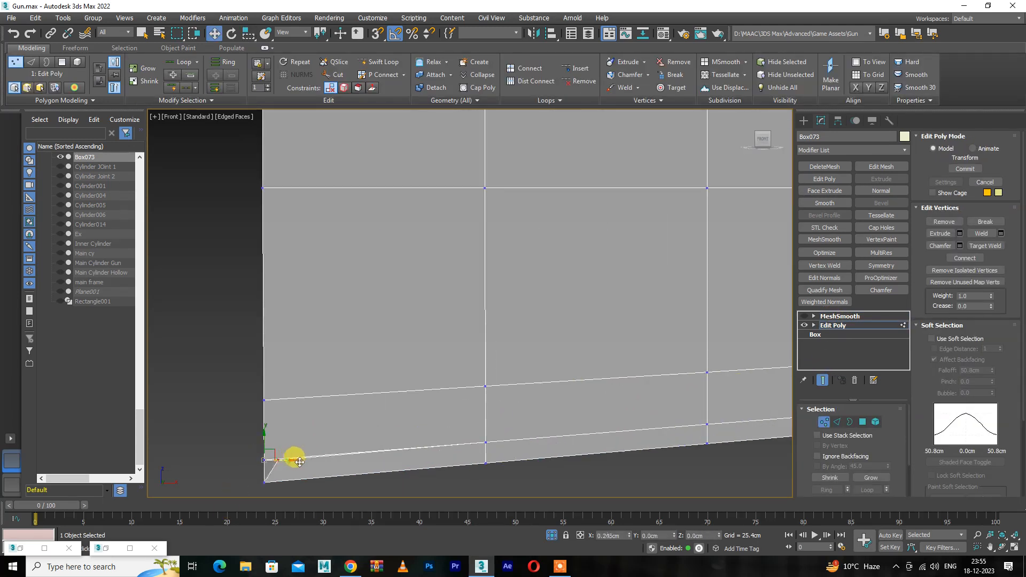
pyautogui.keyDown('alt'); pyautogui.moveTo(307, 460); pyautogui.dragTo(460, 380, button='middle'); pyautogui.keyUp('alt')
pyautogui.keyDown('alt'); pyautogui.moveTo(599, 366); pyautogui.dragTo(540, 377, button='middle'); pyautogui.keyUp('alt')
pyautogui.moveTo(540, 445); pyautogui.dragTo(540, 413, button='middle')
pyautogui.scroll(4, 541, 412)
pyautogui.click(542, 398)
pyautogui.scroll(3, 536, 405)
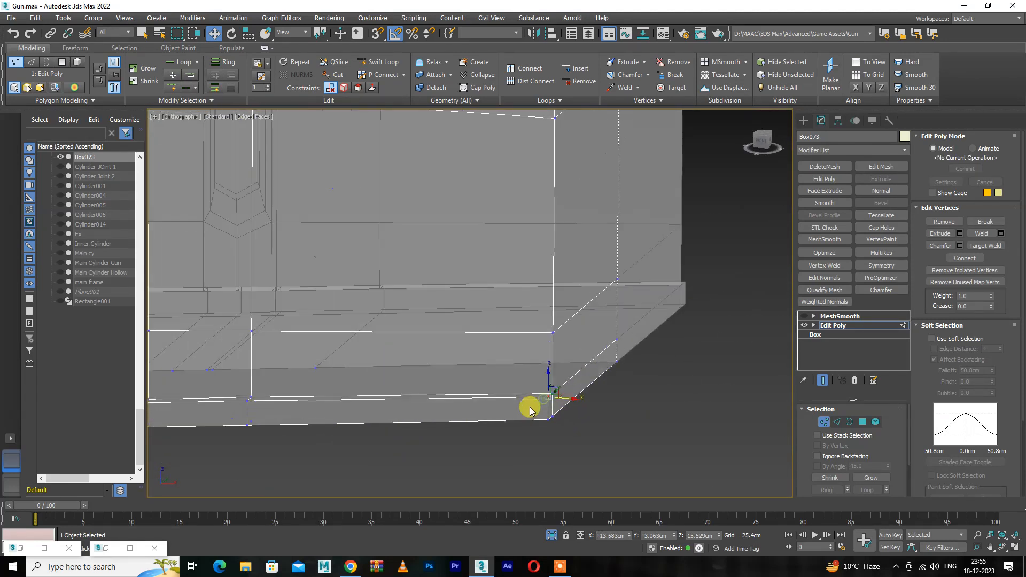
pyautogui.moveTo(571, 394); pyautogui.dragTo(565, 394)
pyautogui.moveTo(548, 395); pyautogui.dragTo(706, 326, button='middle')
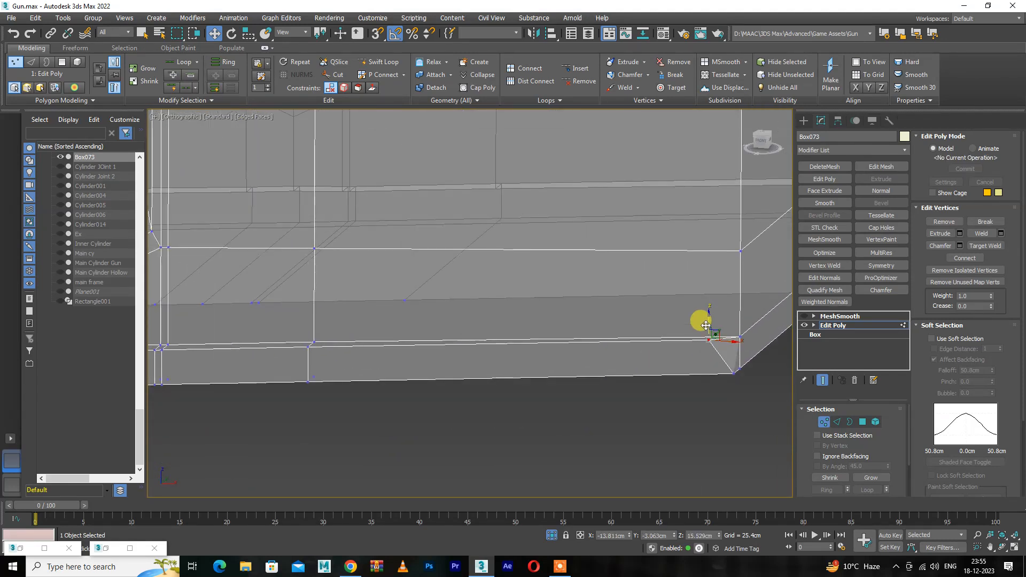
pyautogui.moveTo(708, 325); pyautogui.dragTo(707, 337)
pyautogui.hotkey('ctrl', 'z')
# - Insert a vertical edge loop close to the corner at each end of the box half with Swift Loop
pyautogui.scroll(-4, 681, 331)
pyautogui.moveTo(504, 364); pyautogui.dragTo(771, 378, button='middle')
pyautogui.scroll(-2, 302, 355)
pyautogui.scroll(-2, 308, 352)
pyautogui.moveTo(308, 352); pyautogui.dragTo(332, 357, button='middle')
pyautogui.scroll(4, 336, 359)
pyautogui.hotkey('alt', '1')
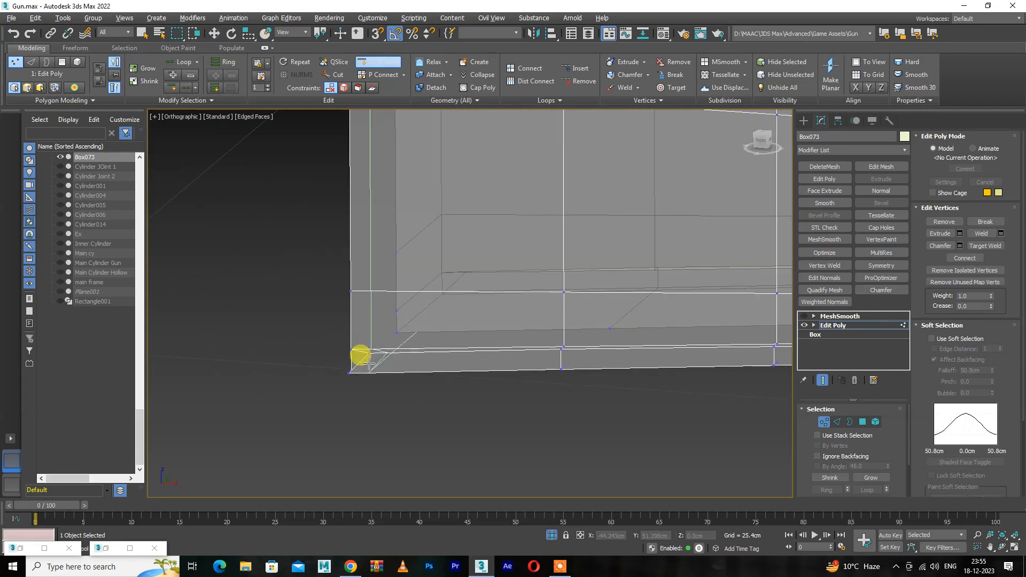
pyautogui.click(369, 363)
pyautogui.scroll(-3, 370, 362)
pyautogui.moveTo(620, 322); pyautogui.dragTo(351, 402, button='middle')
pyautogui.scroll(2, 512, 429)
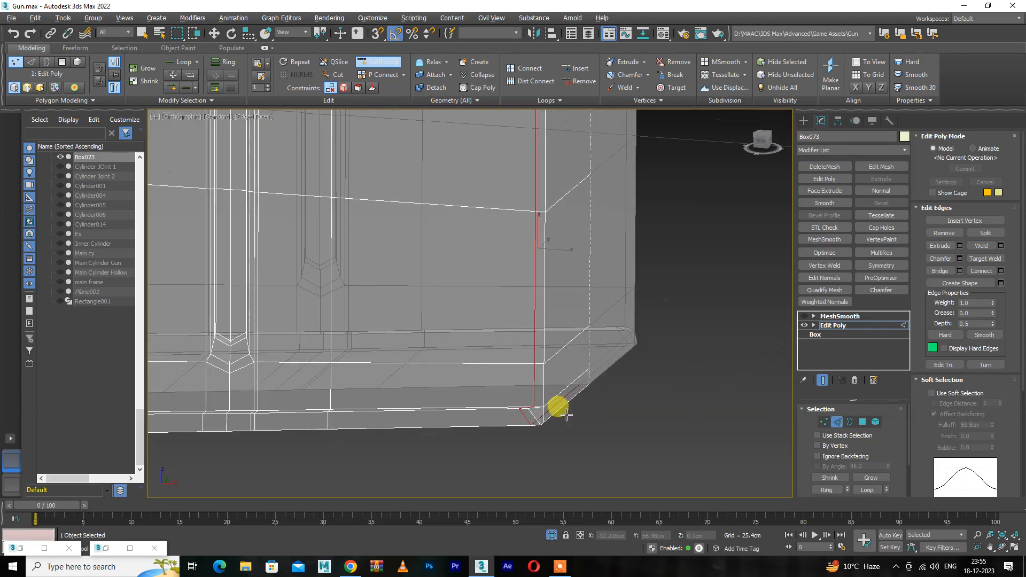
pyautogui.scroll(4, 524, 423)
# - Lower the band's inset corner vertices at both ends along Z by about 0.1 cm and finish vertex editing
pyautogui.press('1')
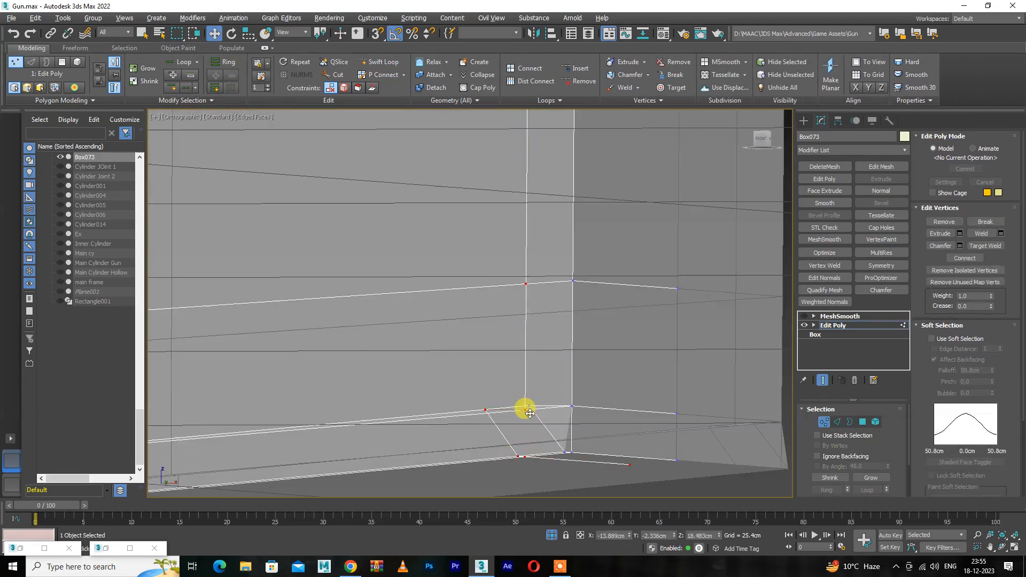
pyautogui.press('w')
pyautogui.moveTo(536, 420); pyautogui.dragTo(538, 418)
pyautogui.scroll(-4, 540, 417)
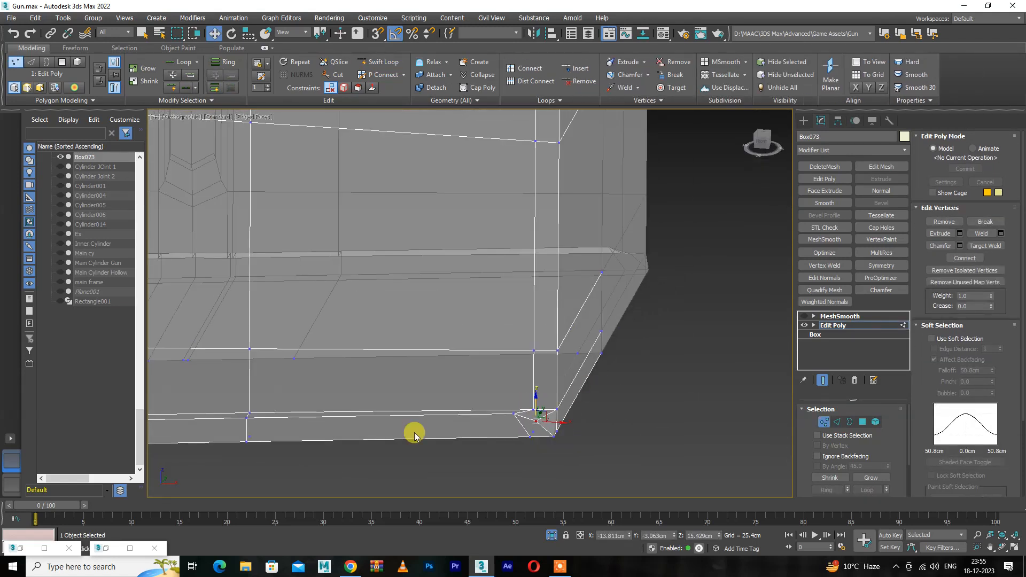
pyautogui.moveTo(214, 436); pyautogui.dragTo(424, 383, button='middle')
pyautogui.scroll(2, 425, 383)
pyautogui.moveTo(176, 393); pyautogui.dragTo(684, 410, button='middle')
pyautogui.scroll(3, 486, 349)
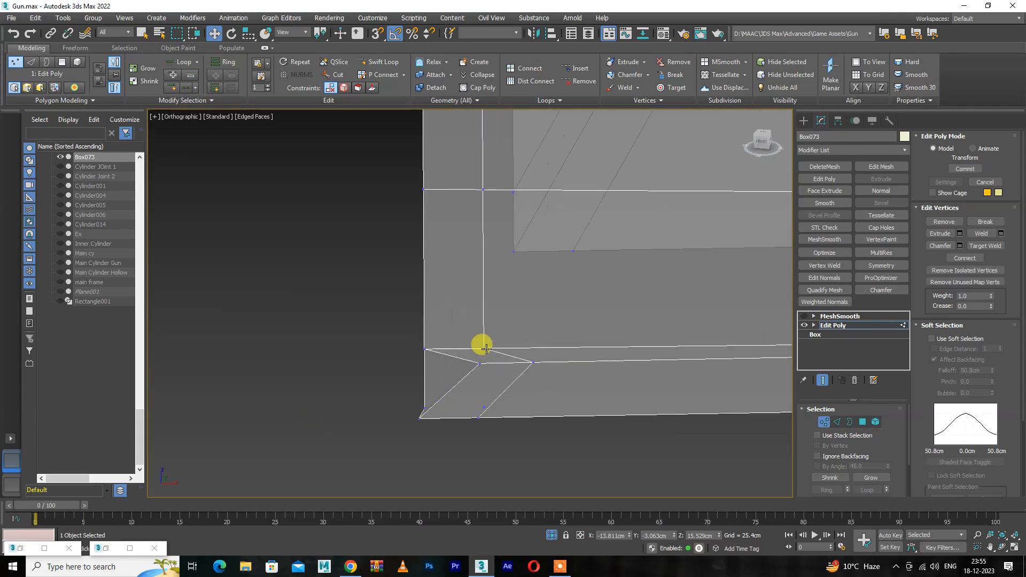
pyautogui.scroll(-4, 479, 368)
pyautogui.scroll(2, 520, 392)
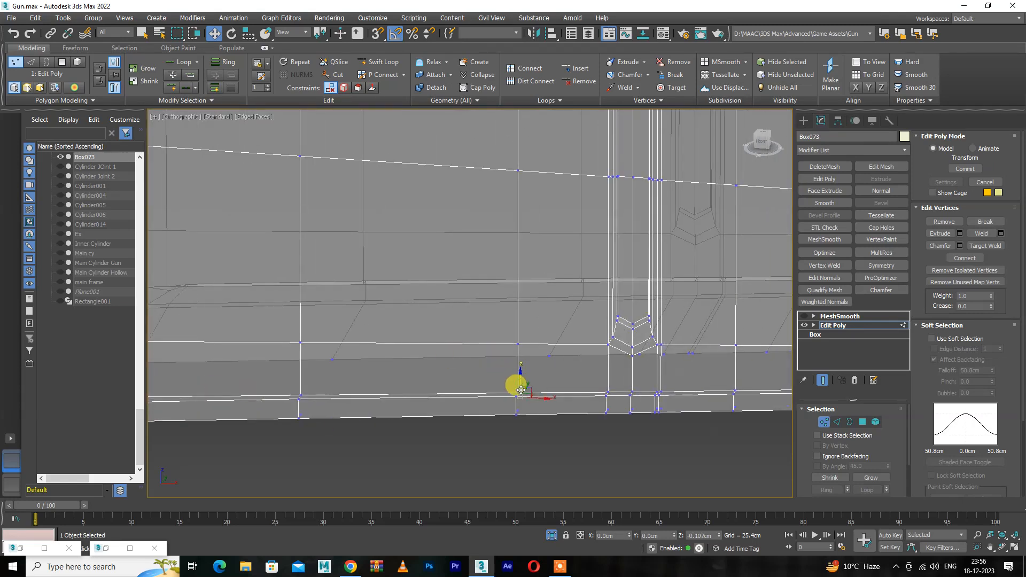
pyautogui.moveTo(520, 390); pyautogui.dragTo(521, 394)
pyautogui.scroll(-4, 521, 394)
pyautogui.moveTo(407, 401); pyautogui.dragTo(442, 396, button='middle')
pyautogui.keyDown('alt'); pyautogui.moveTo(399, 421); pyautogui.dragTo(476, 409, button='middle'); pyautogui.keyUp('alt')
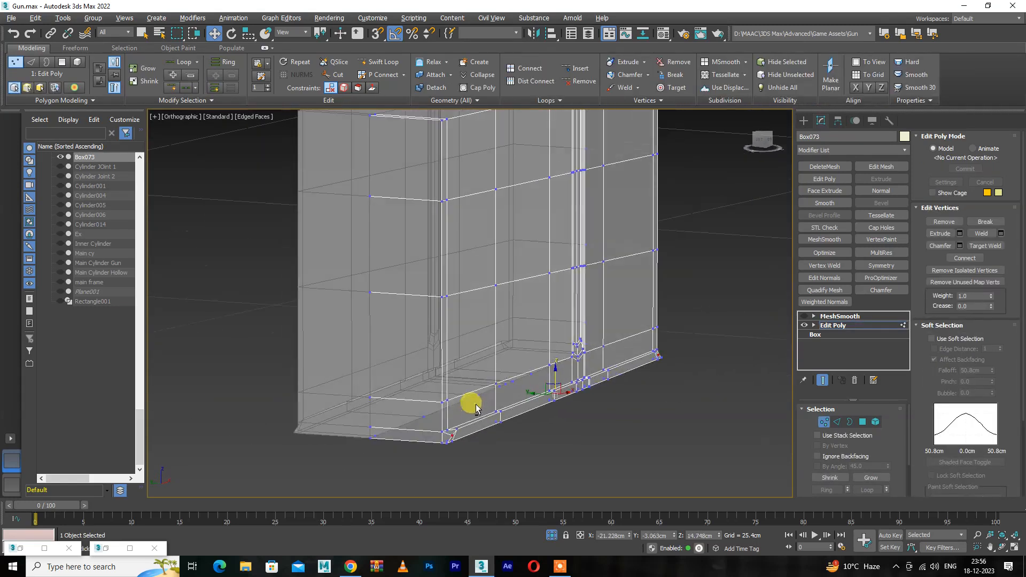
pyautogui.press('1')
pyautogui.keyDown('alt'); pyautogui.moveTo(406, 449); pyautogui.dragTo(342, 447, button='middle'); pyautogui.keyUp('alt')
pyautogui.press('1')
pyautogui.press('1')
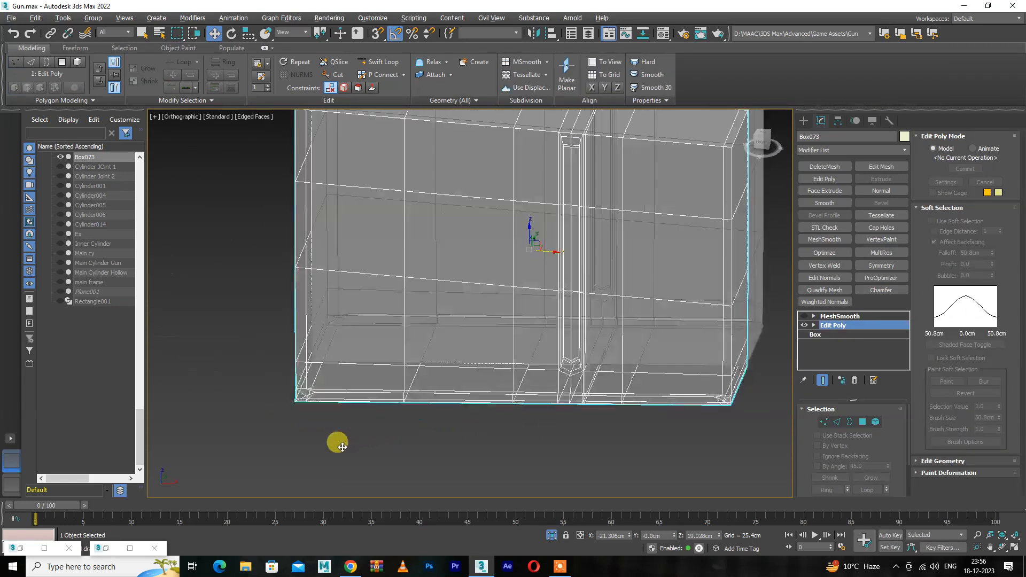
# - Preview the MeshSmooth result on the box half without edged faces, and examine the bottom band's corners
pyautogui.click(804, 315)
pyautogui.moveTo(497, 374)
pyautogui.keyDown('alt'); pyautogui.mouseDown(button='middle')
pyautogui.moveTo(432, 398)
pyautogui.moveTo(492, 361)
pyautogui.moveTo(447, 366)
pyautogui.mouseUp(button='middle'); pyautogui.keyUp('alt')
pyautogui.press('F4')
pyautogui.click(804, 316)
pyautogui.press('F4')
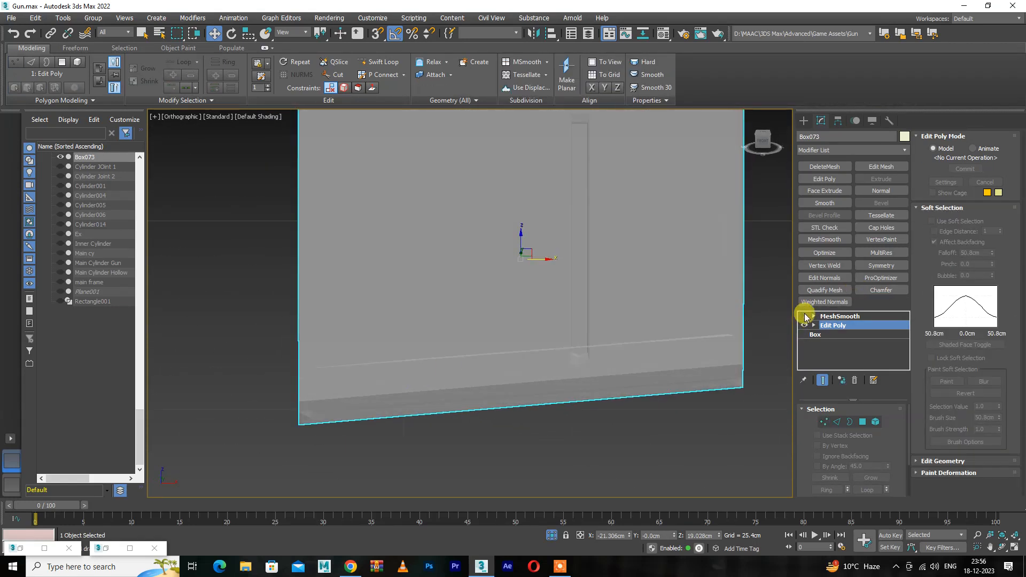
pyautogui.keyDown('alt'); pyautogui.moveTo(333, 360); pyautogui.dragTo(477, 429, button='middle'); pyautogui.keyUp('alt')
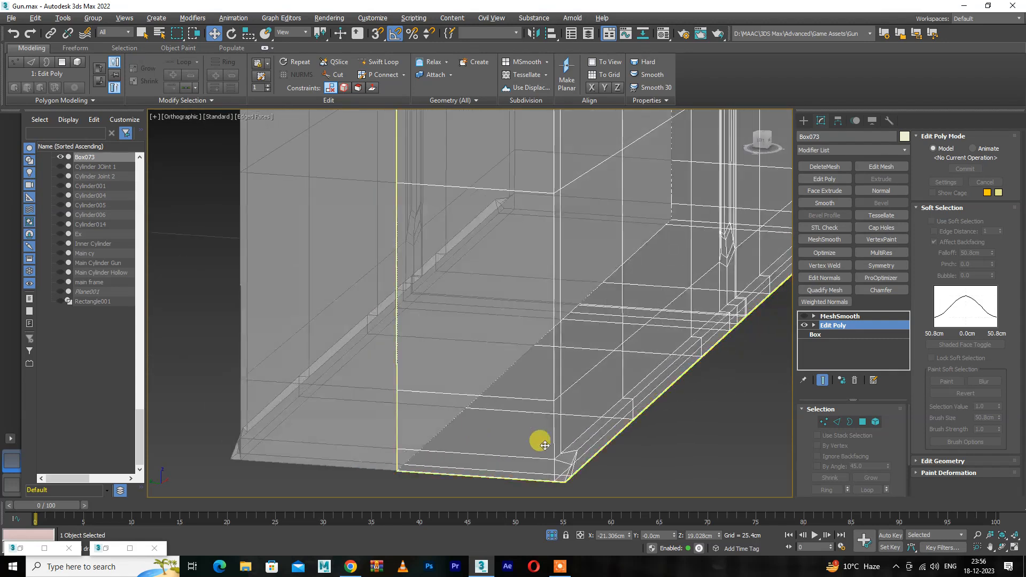
# - Shift the band's upper outer corner vertices at both ends inward along Y by about 0.1 cm
pyautogui.moveTo(574, 476); pyautogui.dragTo(543, 420, button='middle')
pyautogui.scroll(4, 544, 420)
pyautogui.press('1')
pyautogui.click(535, 393)
pyautogui.scroll(-4, 529, 413)
pyautogui.moveTo(668, 340); pyautogui.dragTo(370, 470, button='middle')
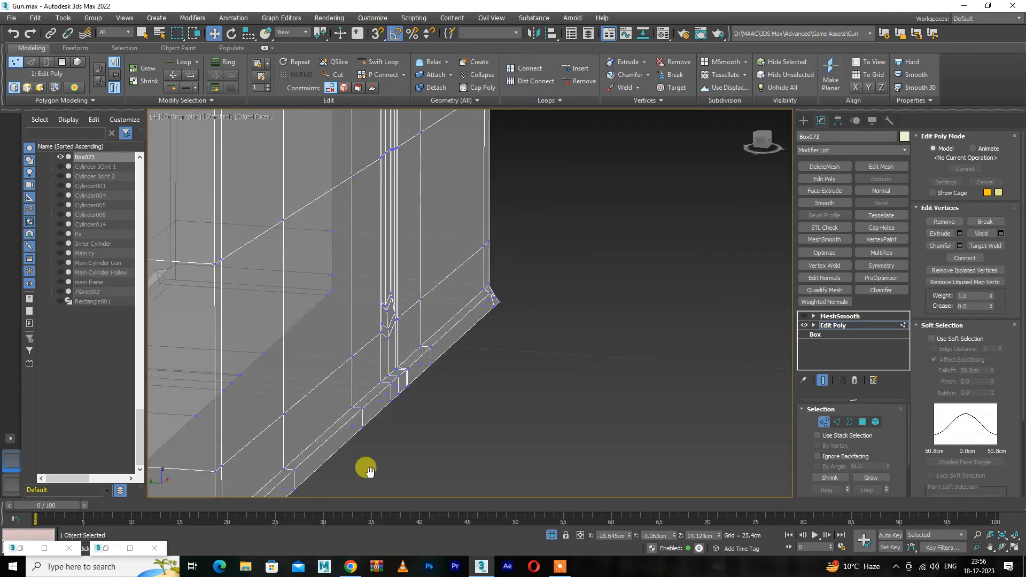
pyautogui.scroll(3, 483, 307)
pyautogui.moveTo(528, 282); pyautogui.dragTo(702, 227, button='middle')
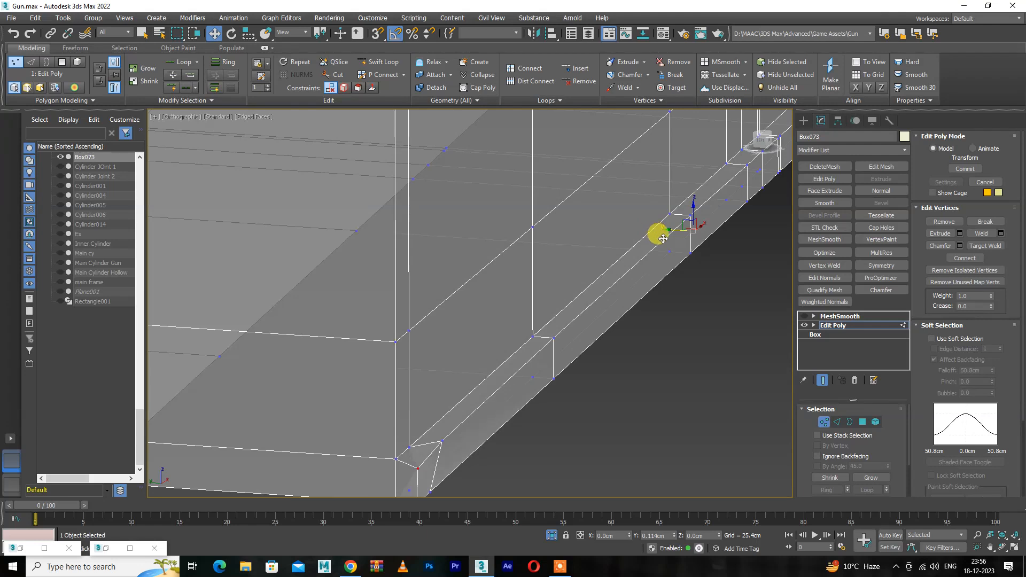
# - Insert horizontal edge loops close to the bottom band's upper and lower edges with Swift Loop
pyautogui.moveTo(573, 310); pyautogui.dragTo(572, 191, button='middle')
pyautogui.keyDown('alt'); pyautogui.moveTo(463, 353); pyautogui.dragTo(524, 308, button='middle'); pyautogui.keyUp('alt')
pyautogui.hotkey('alt', 's')
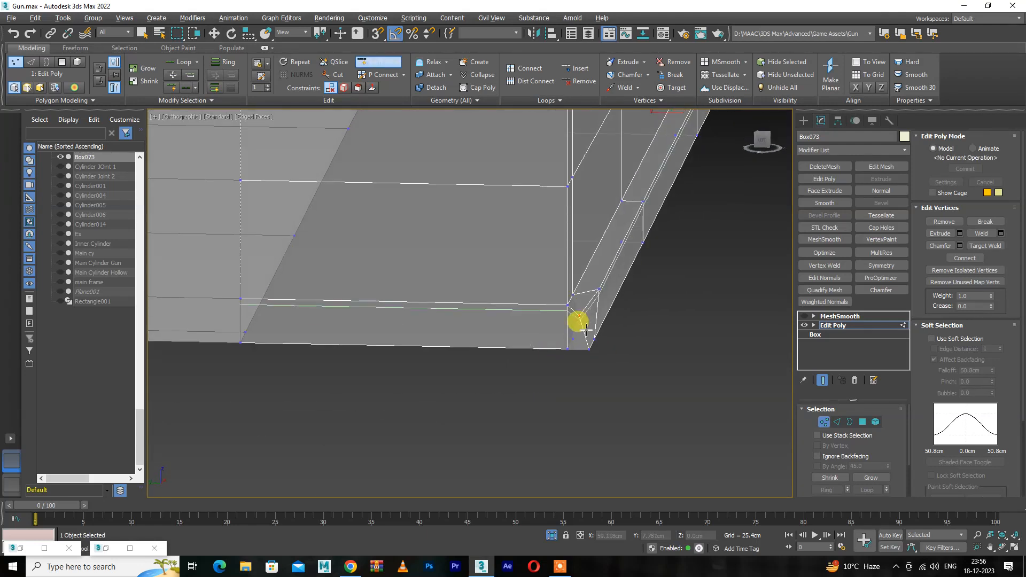
pyautogui.click(579, 318)
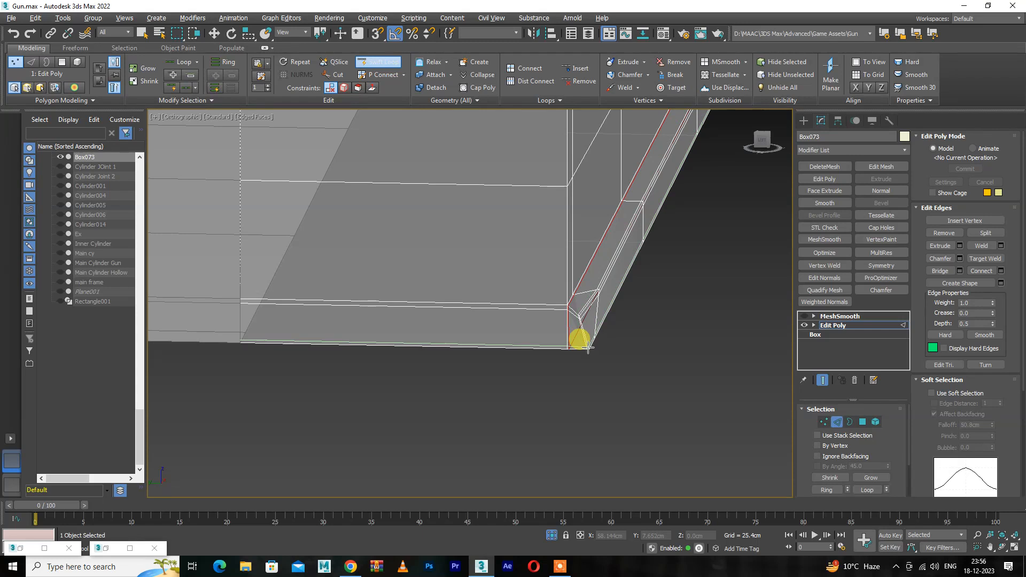
pyautogui.keyDown('alt'); pyautogui.moveTo(583, 326); pyautogui.dragTo(605, 381, button='middle'); pyautogui.keyUp('alt')
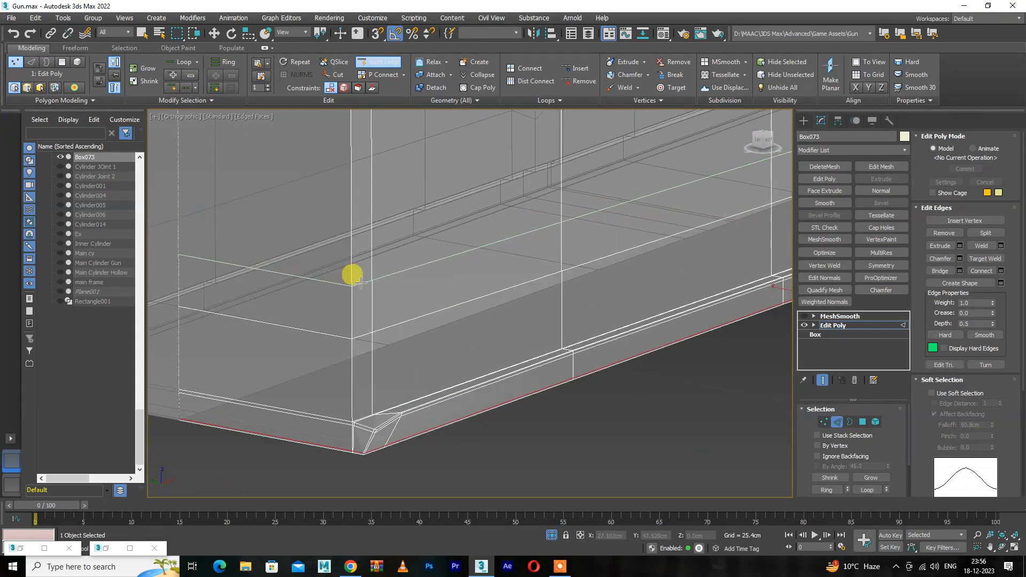
pyautogui.keyDown('alt'); pyautogui.moveTo(344, 327); pyautogui.dragTo(572, 426, button='middle'); pyautogui.keyUp('alt')
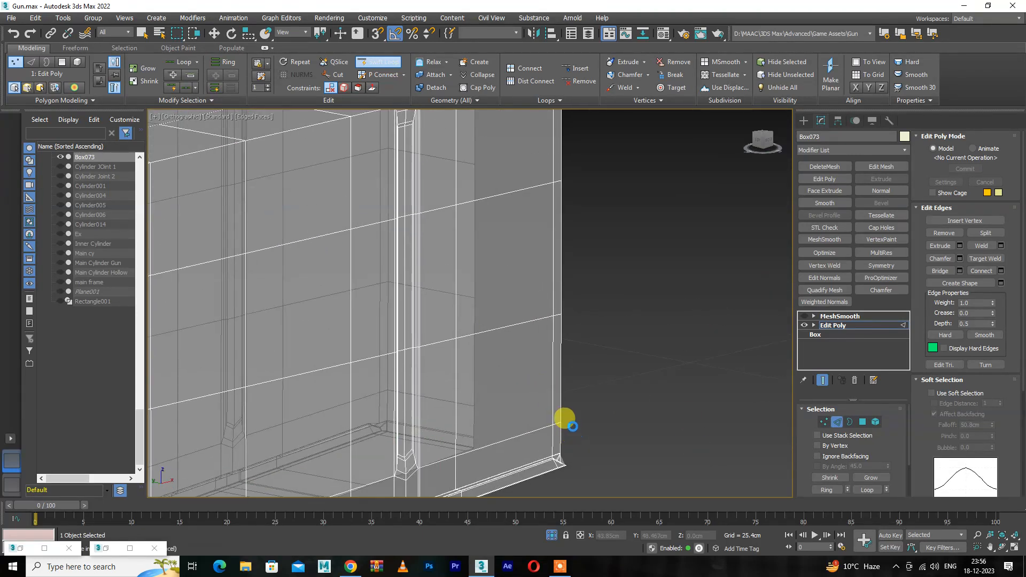
pyautogui.scroll(4, 549, 419)
pyautogui.scroll(-10, 657, 339)
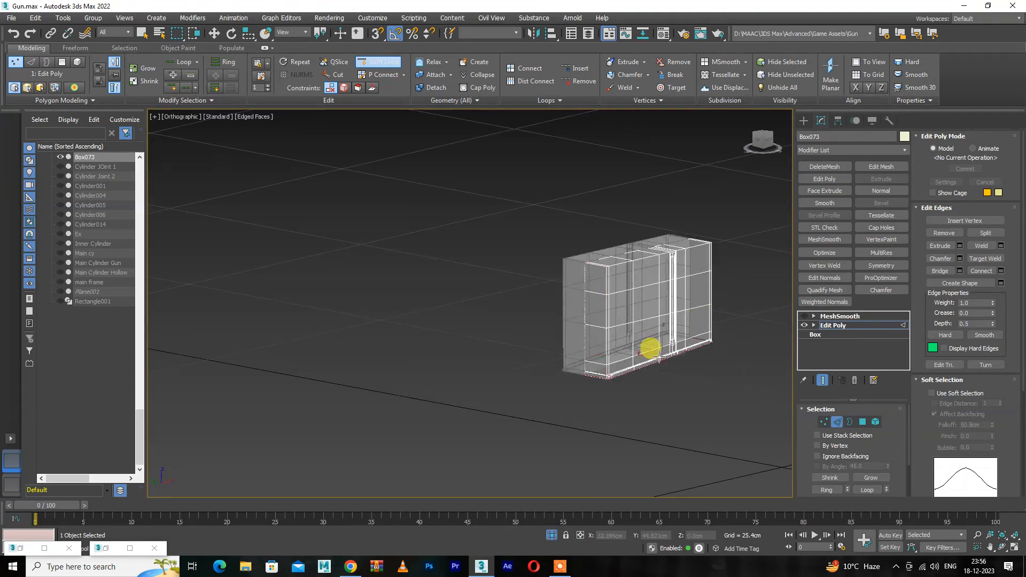
# - Finish the loop editing and remove the MeshSmooth modifier from the box half
pyautogui.keyDown('alt'); pyautogui.moveTo(659, 356); pyautogui.dragTo(610, 351, button='middle'); pyautogui.keyUp('alt')
pyautogui.press('1')
pyautogui.press('1')
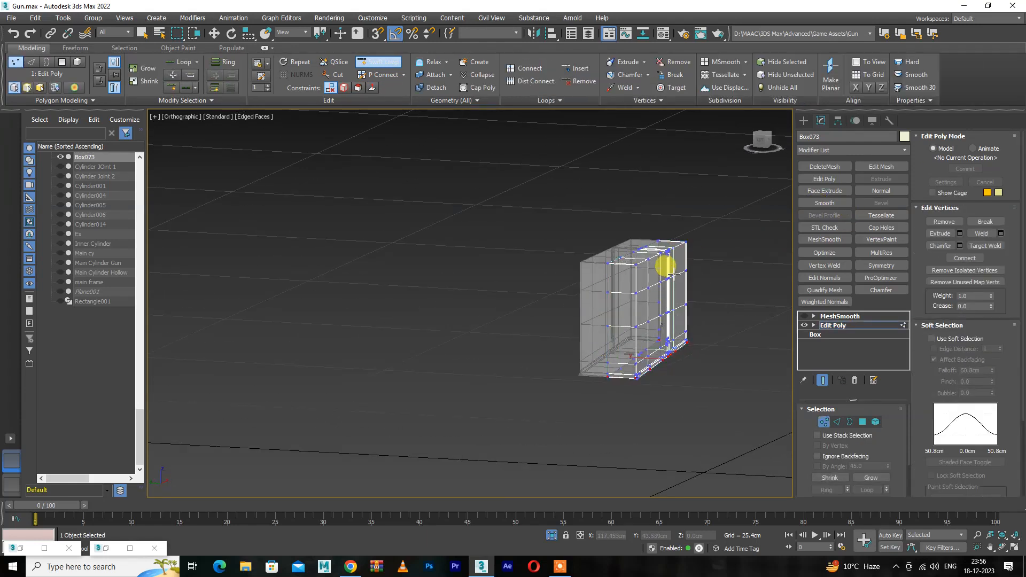
pyautogui.keyDown('alt'); pyautogui.moveTo(665, 264); pyautogui.dragTo(625, 275, button='middle'); pyautogui.keyUp('alt')
pyautogui.click(854, 379)
pyautogui.press('1')
pyautogui.press('1')
pyautogui.press('w')
pyautogui.press('2')
pyautogui.press('2')
# - Try to attach the mirrored half to the banded half, adding a second Edit Poly modifier
pyautogui.click(550, 290)
pyautogui.keyDown('alt'); pyautogui.moveTo(549, 291); pyautogui.dragTo(592, 294, button='middle'); pyautogui.keyUp('alt')
pyautogui.keyDown('ctrl'); pyautogui.click(592, 293); pyautogui.keyUp('ctrl')
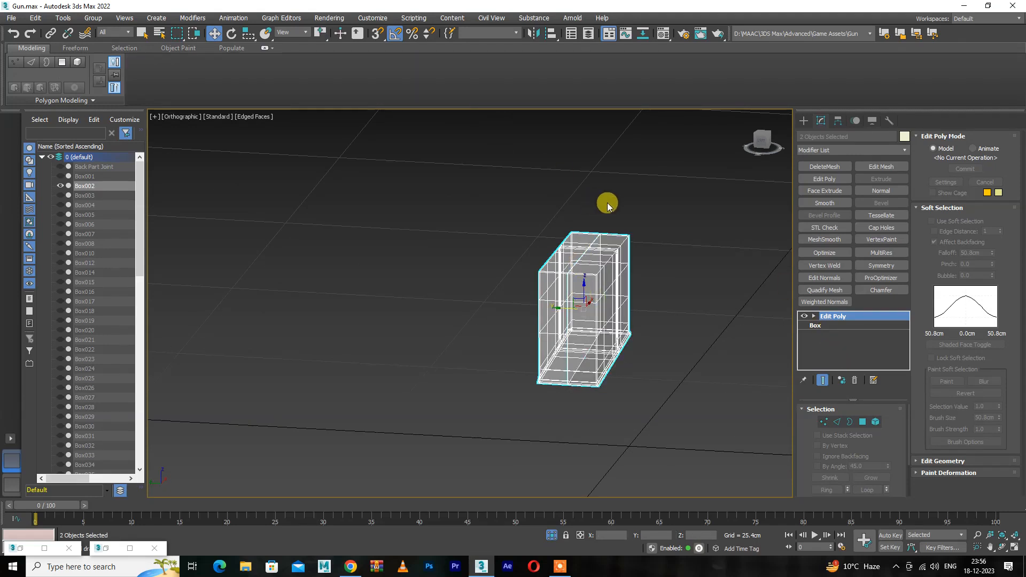
pyautogui.click(600, 269)
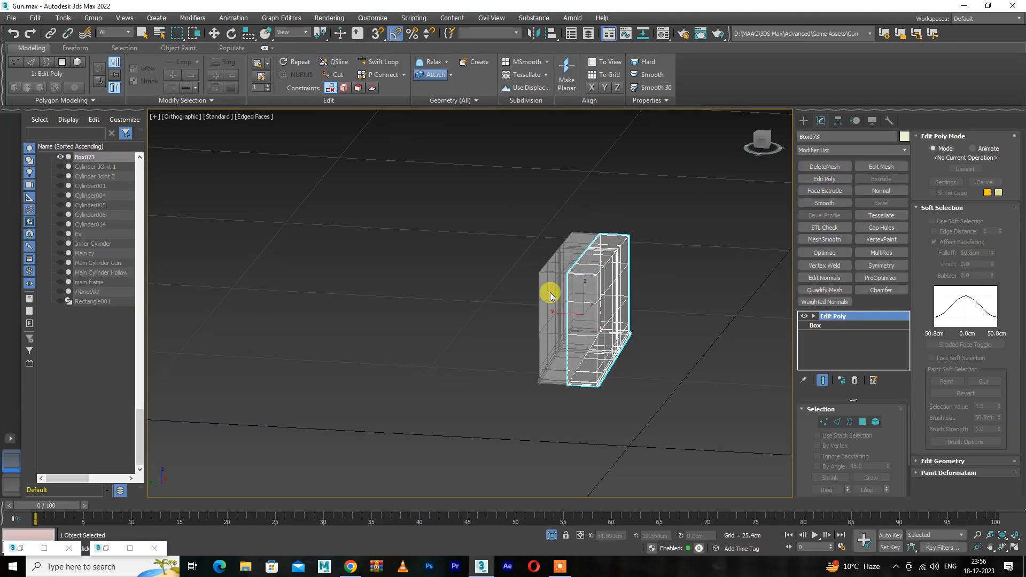
pyautogui.press('1')
pyautogui.press('1')
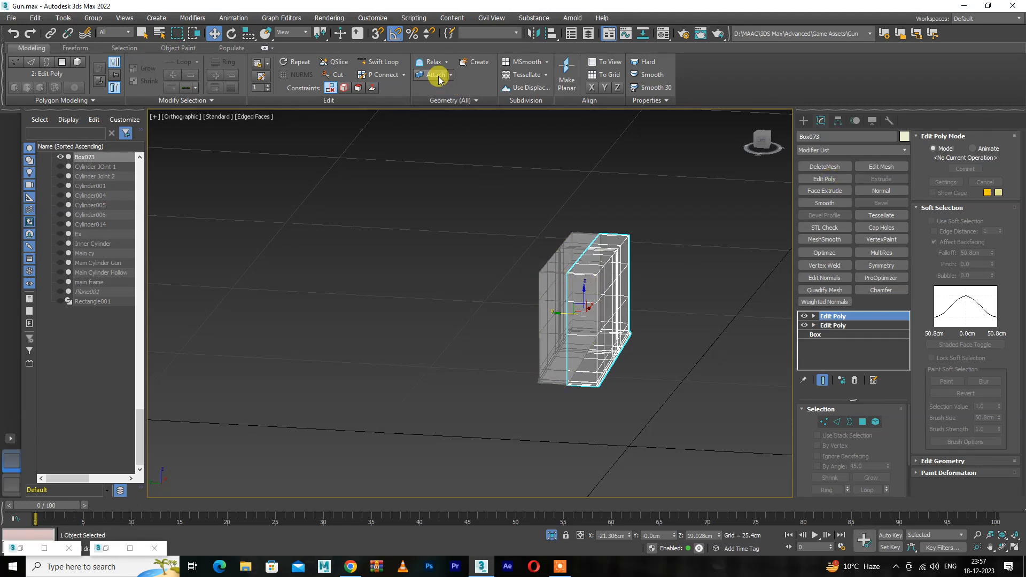
pyautogui.press('1')
pyautogui.press('1')
pyautogui.click(547, 294)
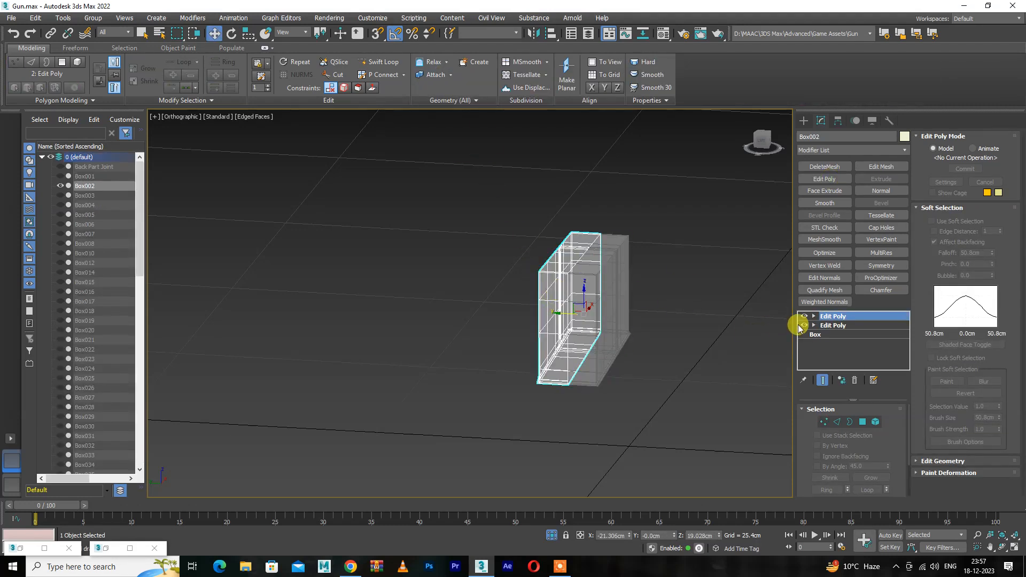
# - Select each magazine half in turn, show the whole gun, and isolate only one half
pyautogui.click(662, 247)
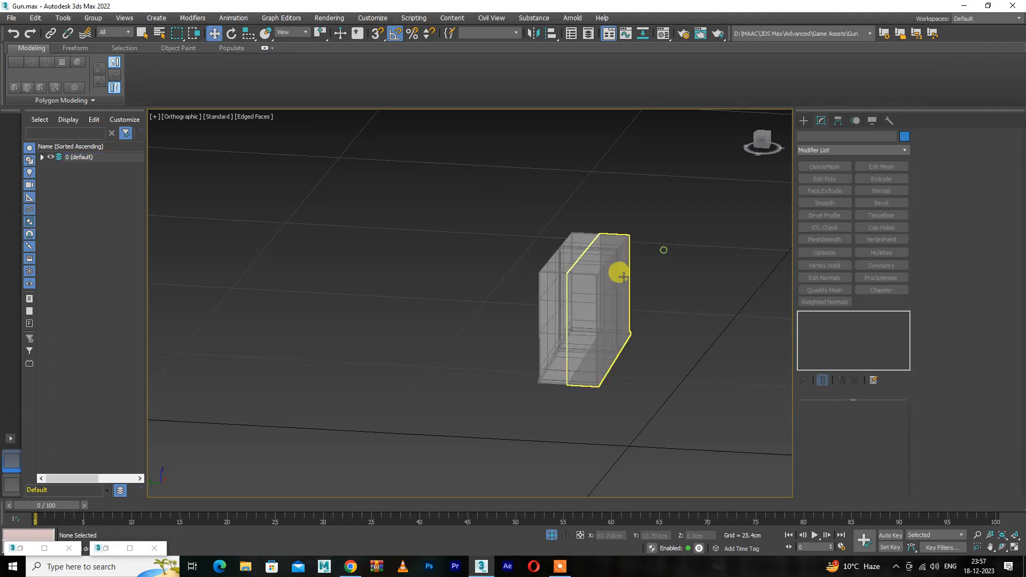
pyautogui.click(550, 313)
pyautogui.click(551, 313)
pyautogui.click(596, 312)
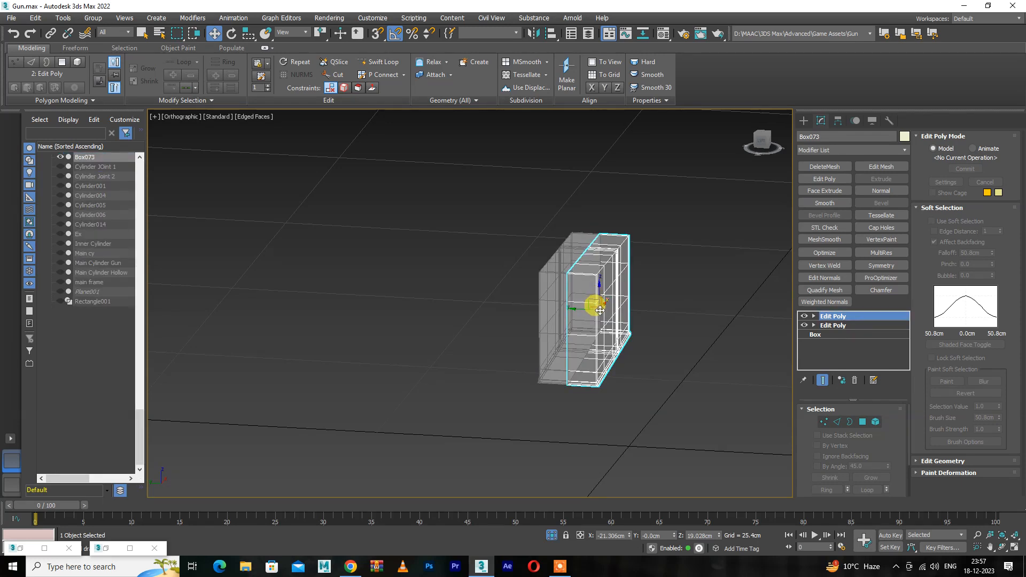
pyautogui.click(558, 319)
pyautogui.hotkey('alt', 'q')
pyautogui.scroll(-2, 559, 316)
pyautogui.keyDown('alt'); pyautogui.moveTo(581, 335); pyautogui.dragTo(538, 325, button='middle'); pyautogui.keyUp('alt')
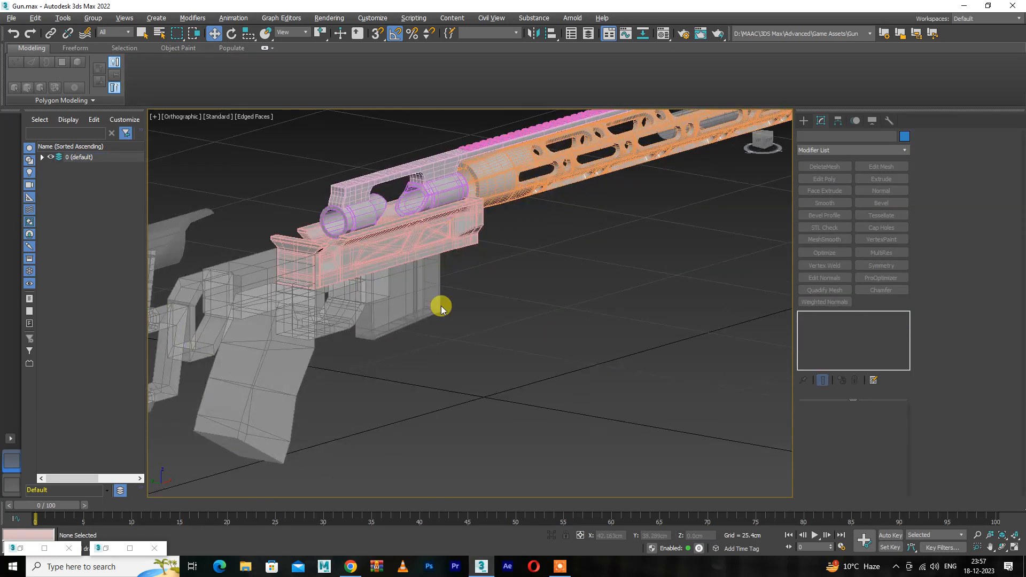
pyautogui.click(396, 300)
pyautogui.hotkey('alt', 'q')
pyautogui.keyDown('alt'); pyautogui.moveTo(396, 300); pyautogui.dragTo(542, 294, button='middle'); pyautogui.keyUp('alt')
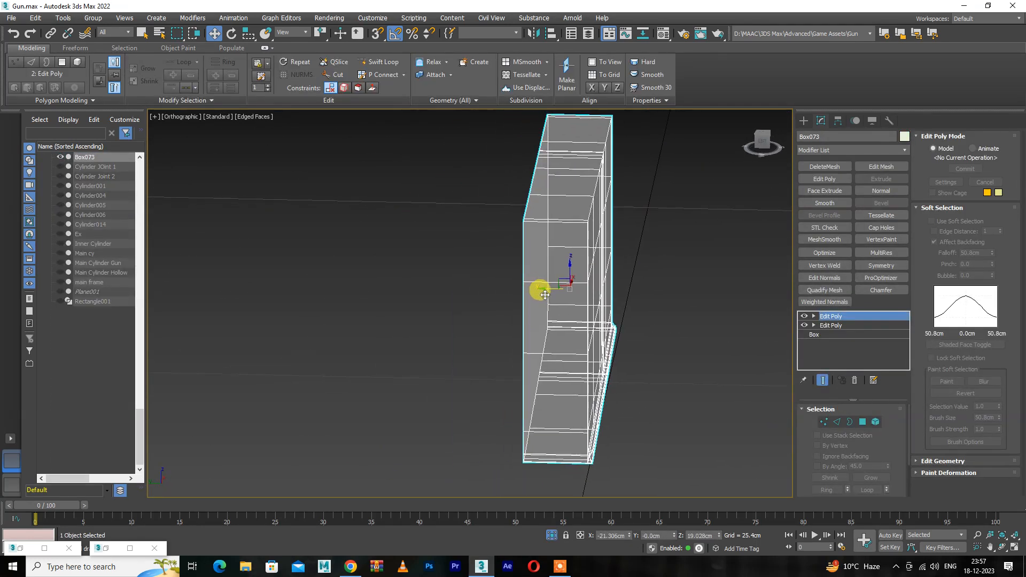
# - Leave isolation, delete one magazine half, and isolate the remaining half
pyautogui.hotkey('alt', 'q')
pyautogui.click(621, 303)
pyautogui.keyDown('alt'); pyautogui.moveTo(621, 302); pyautogui.dragTo(580, 310, button='middle'); pyautogui.keyUp('alt')
pyautogui.moveTo(579, 310); pyautogui.dragTo(918, 366, button='middle')
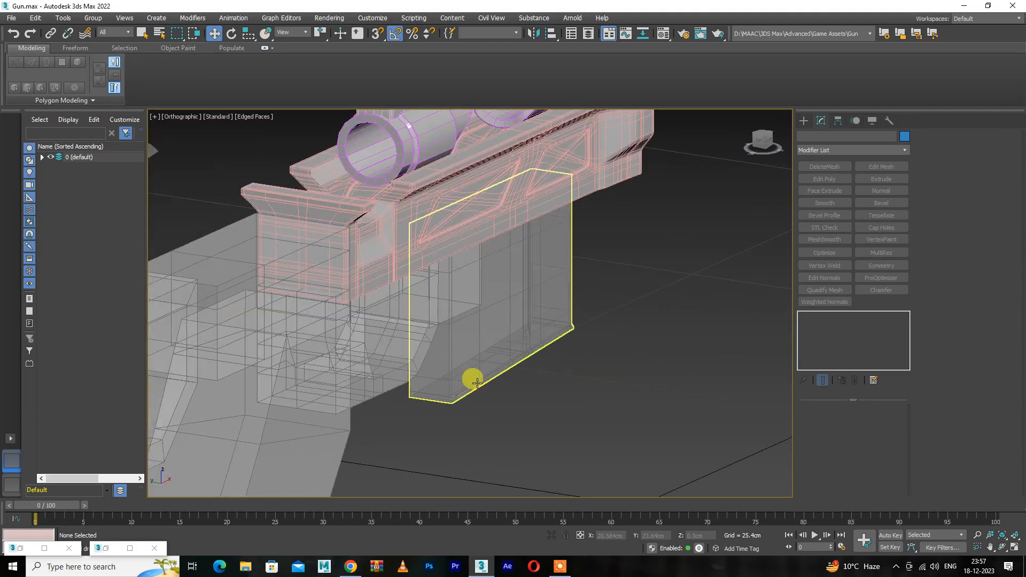
pyautogui.click(474, 355)
pyautogui.hotkey('alt', 'q')
pyautogui.hotkey('alt', 'q')
pyautogui.click(414, 303)
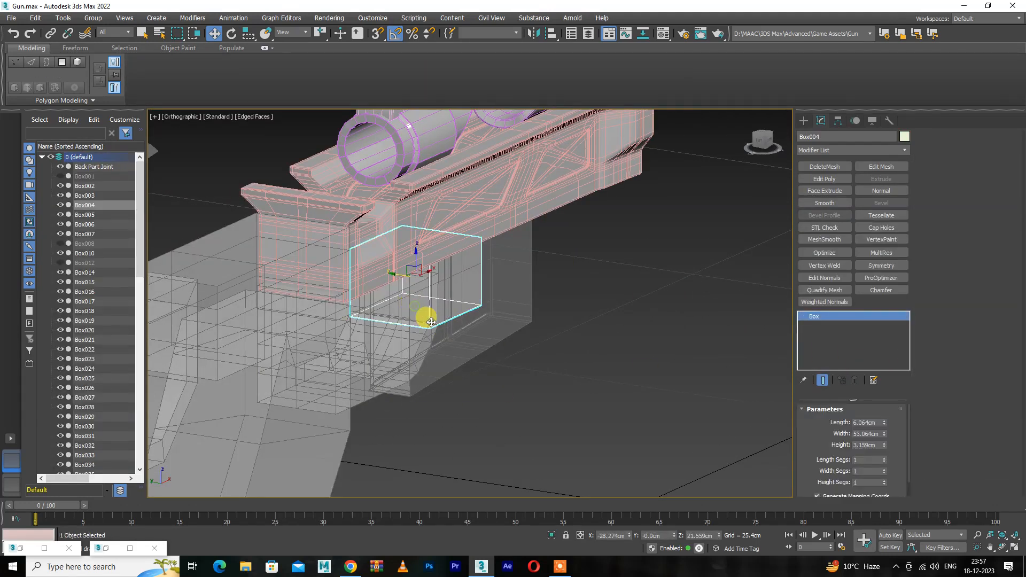
pyautogui.hotkey('alt', 'q')
# - Mirror the remaining half across the Y axis as a copy with zero offset
pyautogui.click(533, 33)
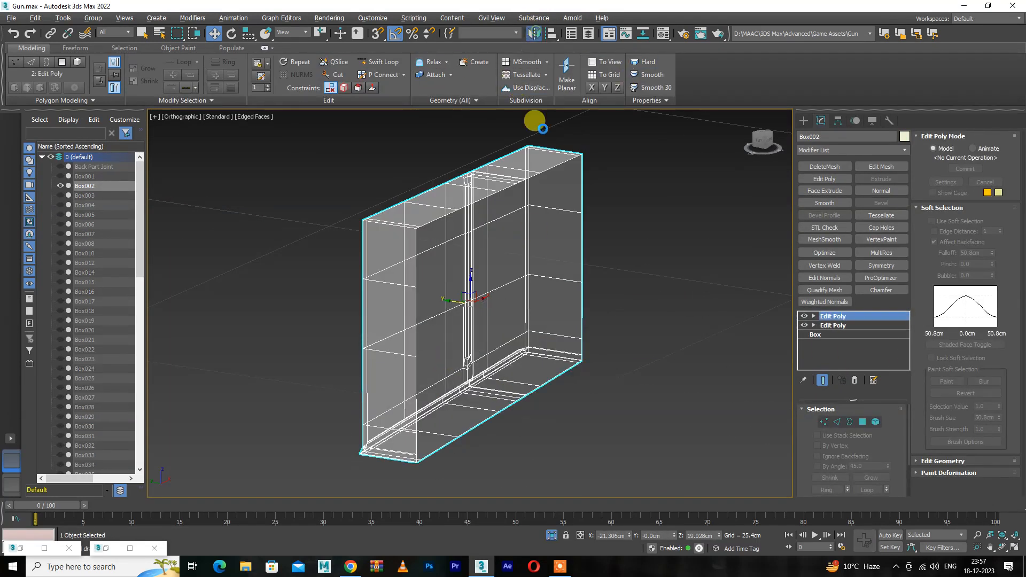
pyautogui.click(484, 366)
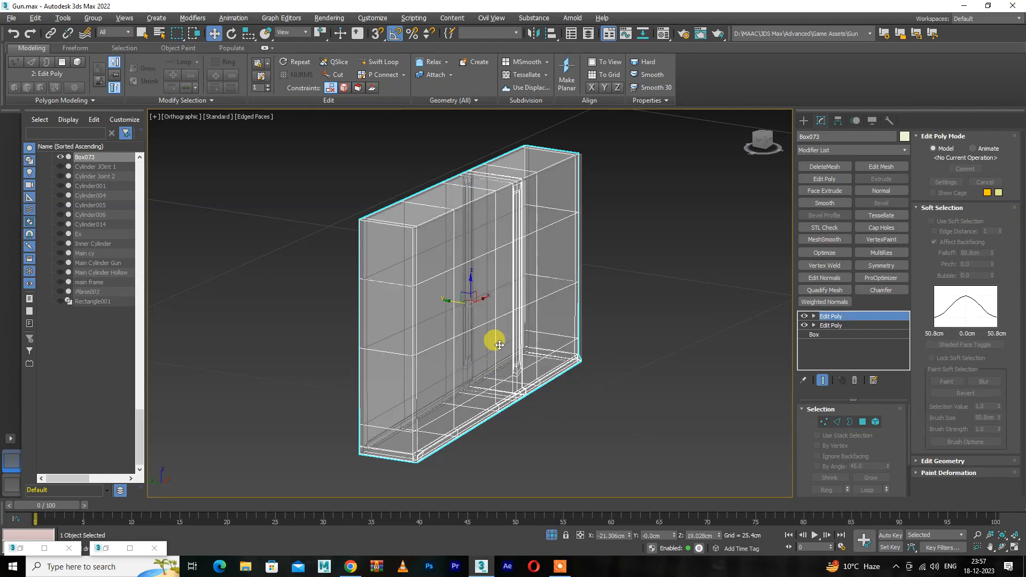
pyautogui.click(533, 33)
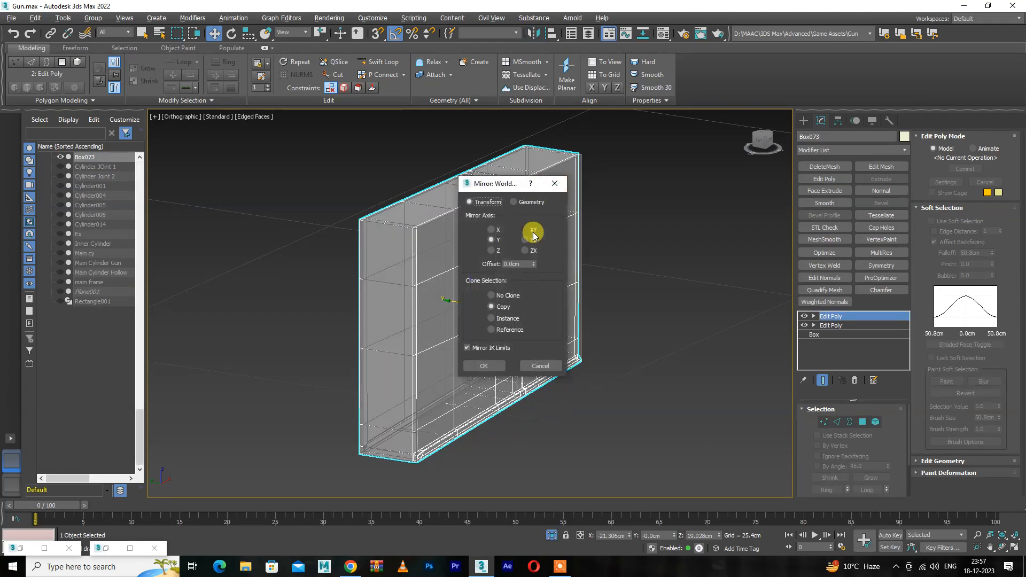
pyautogui.click(484, 366)
# - Try to move one copied half beside the other with snapping enabled, and undo the last move
pyautogui.moveTo(458, 298)
pyautogui.mouseDown()
pyautogui.moveTo(545, 311)
pyautogui.moveTo(592, 352)
pyautogui.mouseUp()
pyautogui.press('s')
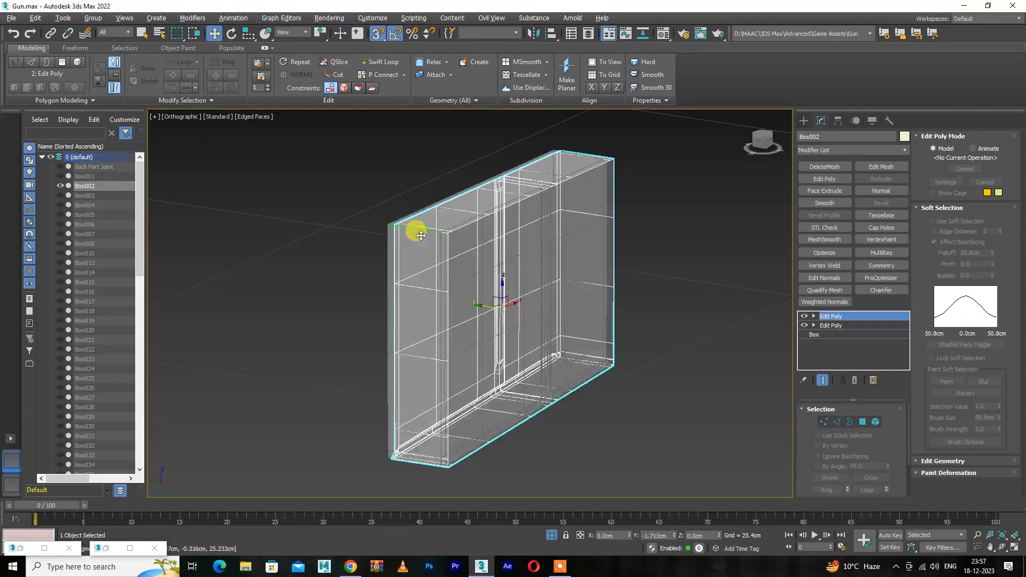
pyautogui.click(398, 226)
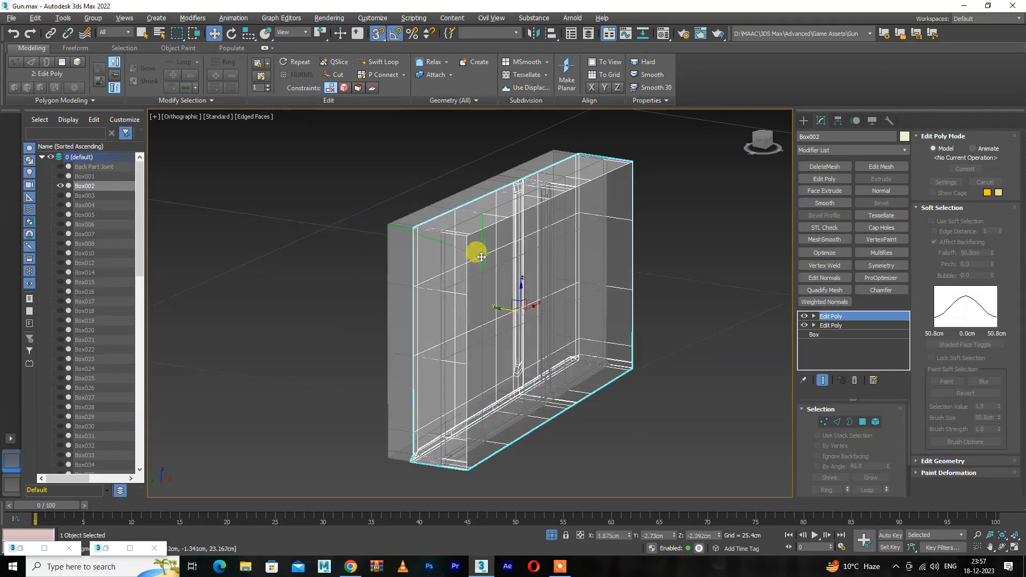
pyautogui.moveTo(449, 302); pyautogui.dragTo(506, 289)
pyautogui.keyDown('alt'); pyautogui.moveTo(507, 288); pyautogui.dragTo(474, 264, button='middle'); pyautogui.keyUp('alt')
pyautogui.hotkey('ctrl', 'z')
# - Move one copied half away from the other along Y, undoing the trial shifts
pyautogui.click(512, 294)
pyautogui.press('2')
pyautogui.press('2')
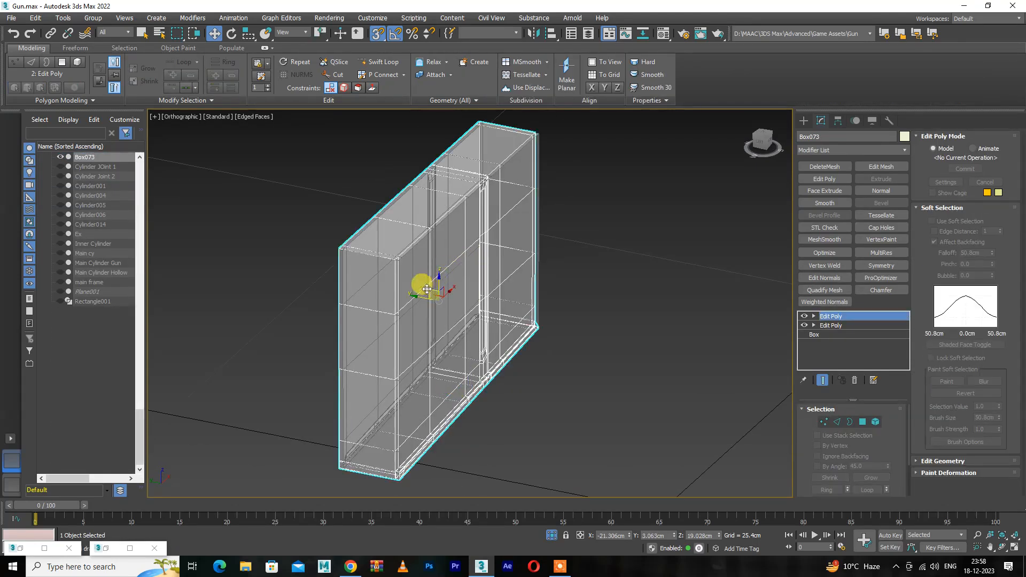
pyautogui.click(702, 298)
pyautogui.click(377, 315)
pyautogui.moveTo(421, 295); pyautogui.dragTo(543, 340)
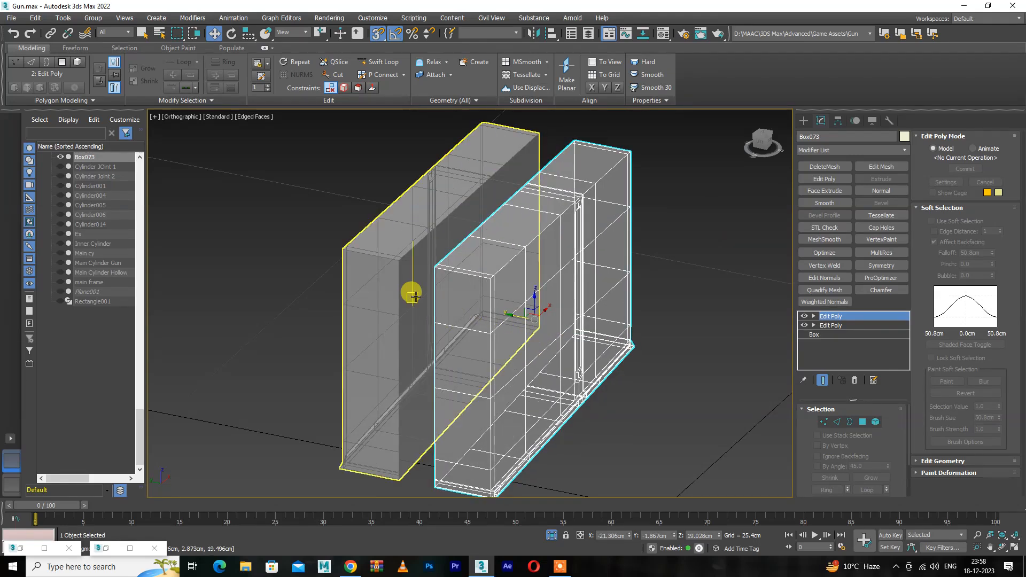
pyautogui.moveTo(435, 308); pyautogui.dragTo(463, 306)
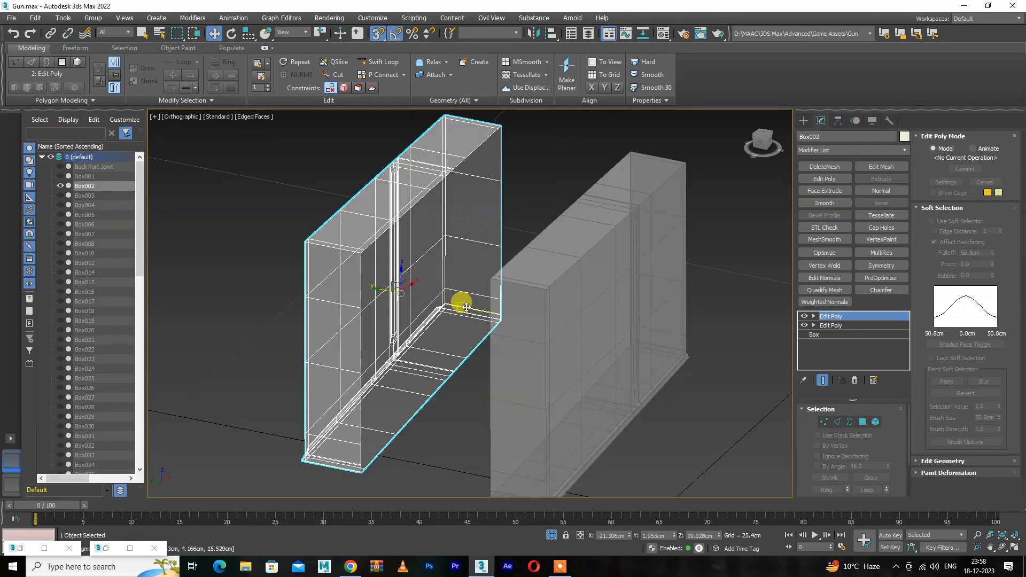
pyautogui.hotkey('ctrl', 'z')
pyautogui.hotkey('ctrl', 'z')
pyautogui.hotkey('ctrl', 'z')
pyautogui.moveTo(449, 269); pyautogui.dragTo(541, 469)
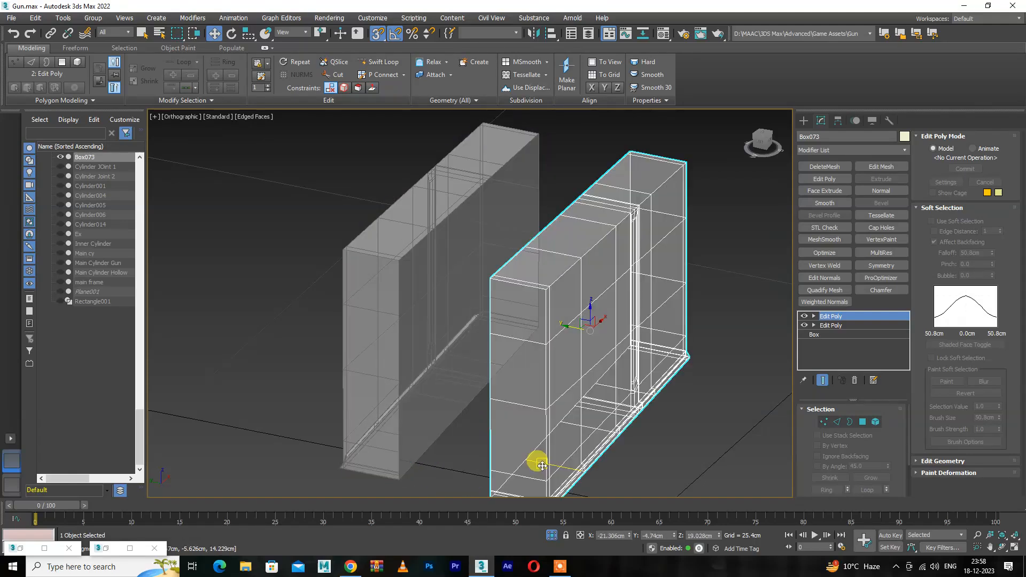
# - Snap the separated half against the other half's inner edge in the Top view and return to Perspective
pyautogui.press('t')
pyautogui.moveTo(449, 231); pyautogui.dragTo(460, 316, button='middle')
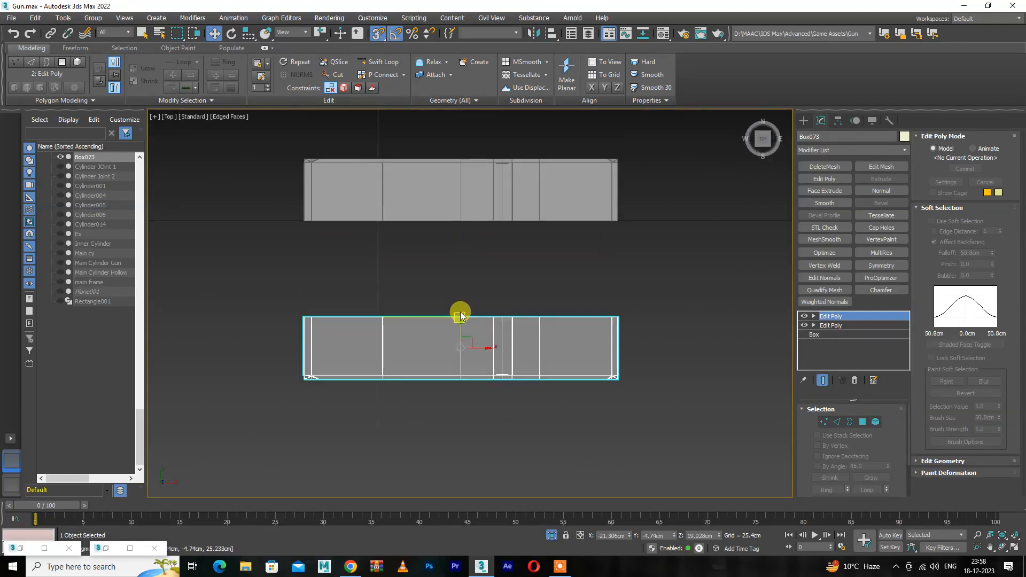
pyautogui.moveTo(475, 221); pyautogui.dragTo(475, 219)
pyautogui.moveTo(461, 321); pyautogui.dragTo(462, 224)
pyautogui.press('1')
pyautogui.press('p')
pyautogui.keyDown('alt'); pyautogui.moveTo(487, 297); pyautogui.dragTo(524, 349, button='middle'); pyautogui.keyUp('alt')
pyautogui.press('1')
# - Undo the copied halves' mirroring and repositioning back to the original instanced halves
pyautogui.hotkey('ctrl', 'z')
pyautogui.hotkey('ctrl', 'z')
pyautogui.hotkey('ctrl', 'z')
pyautogui.hotkey('ctrl', 'z')
pyautogui.hotkey('ctrl', 'z')
pyautogui.hotkey('ctrl', 'z')
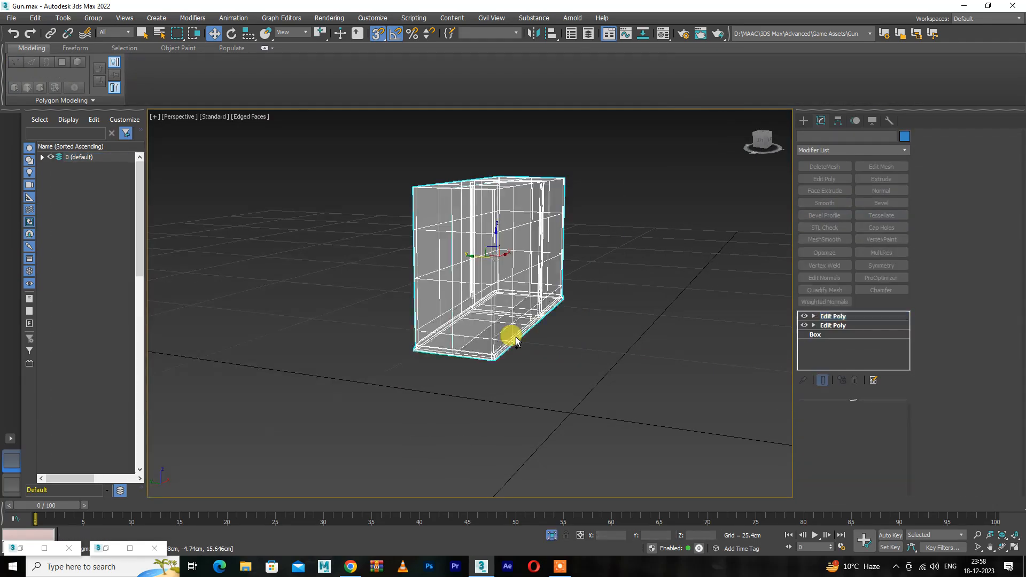
# - Try moving vertices of both selected halves along Y, and undo the change
pyautogui.keyDown('alt'); pyautogui.moveTo(513, 304); pyautogui.dragTo(556, 446, button='middle'); pyautogui.keyUp('alt')
pyautogui.press('1')
pyautogui.keyDown('alt'); pyautogui.moveTo(518, 339); pyautogui.dragTo(548, 340, button='middle'); pyautogui.keyUp('alt')
pyautogui.press('1')
pyautogui.press('1')
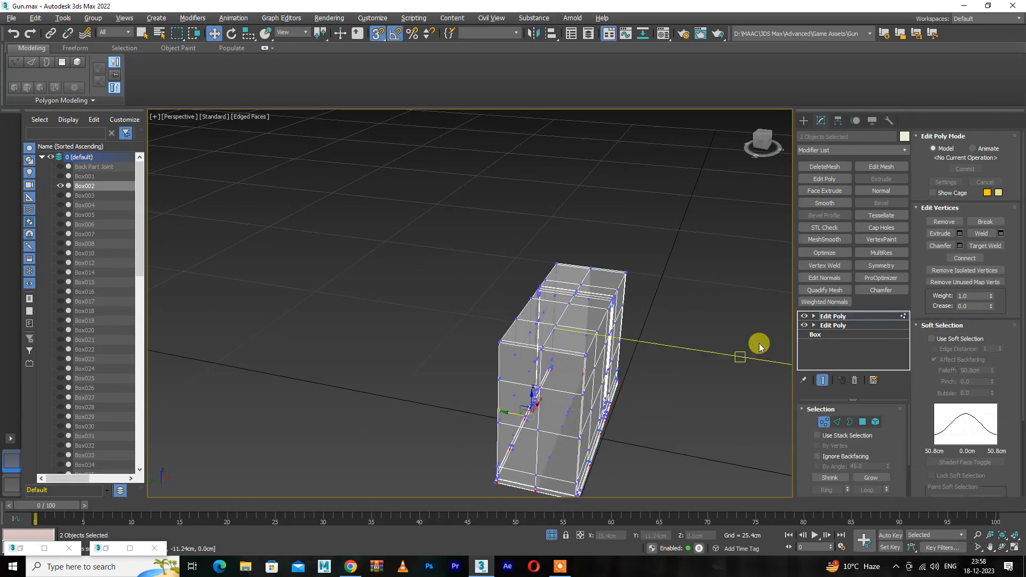
pyautogui.hotkey('ctrl', 'z')
pyautogui.hotkey('ctrl', 'z')
pyautogui.hotkey('ctrl', 'z')
pyautogui.hotkey('ctrl', 'z')
# - Select the vertices along the centre seam of both halves, weld them, and check a seam vertex on the bottom band
pyautogui.keyDown('alt'); pyautogui.moveTo(536, 355); pyautogui.dragTo(555, 281, button='middle'); pyautogui.keyUp('alt')
pyautogui.press('1')
pyautogui.press('1')
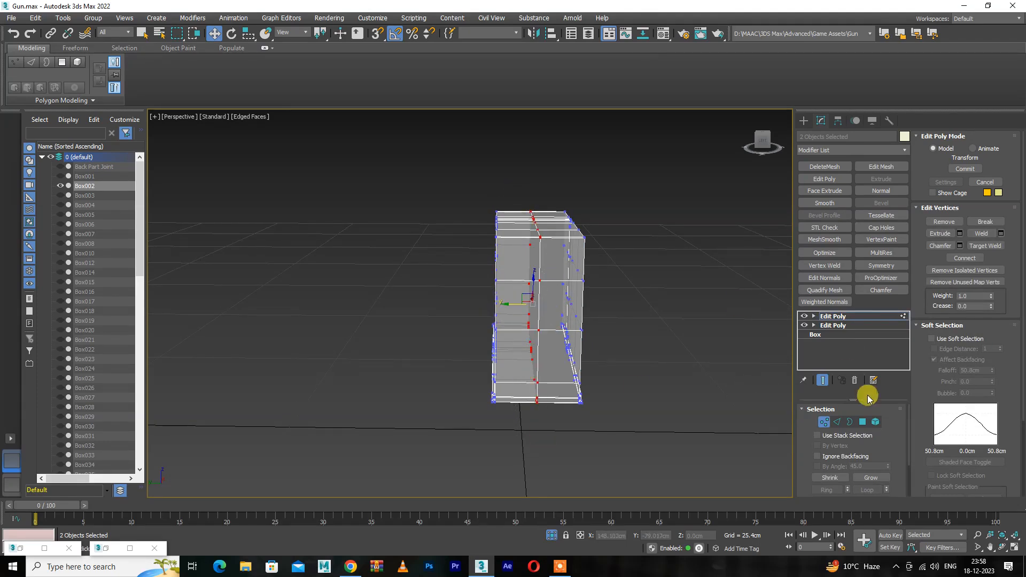
pyautogui.click(982, 233)
pyautogui.keyDown('alt'); pyautogui.moveTo(535, 433); pyautogui.dragTo(514, 401, button='middle'); pyautogui.keyUp('alt')
pyautogui.scroll(4, 514, 402)
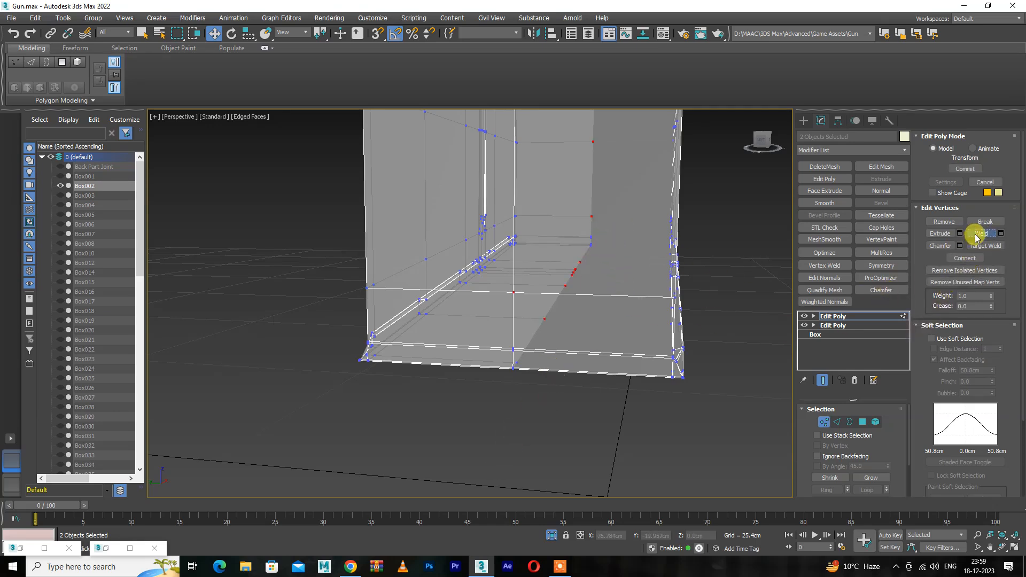
pyautogui.click(531, 379)
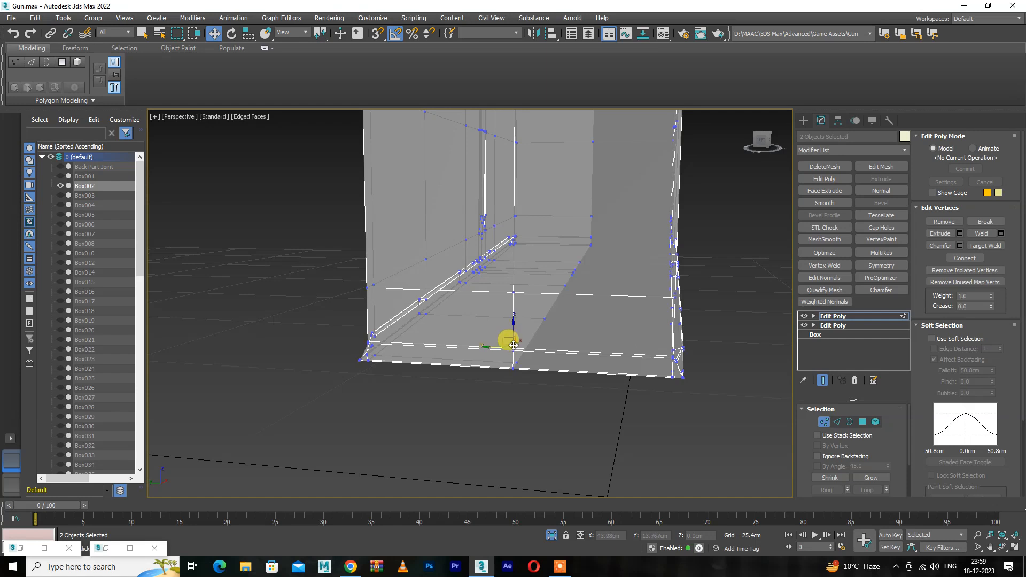
# - Try moving the seam vertex on the bottom band along Y, and undo the move
pyautogui.moveTo(489, 347); pyautogui.dragTo(579, 352)
pyautogui.hotkey('ctrl', 'z')
pyautogui.press('1')
pyautogui.press('1')
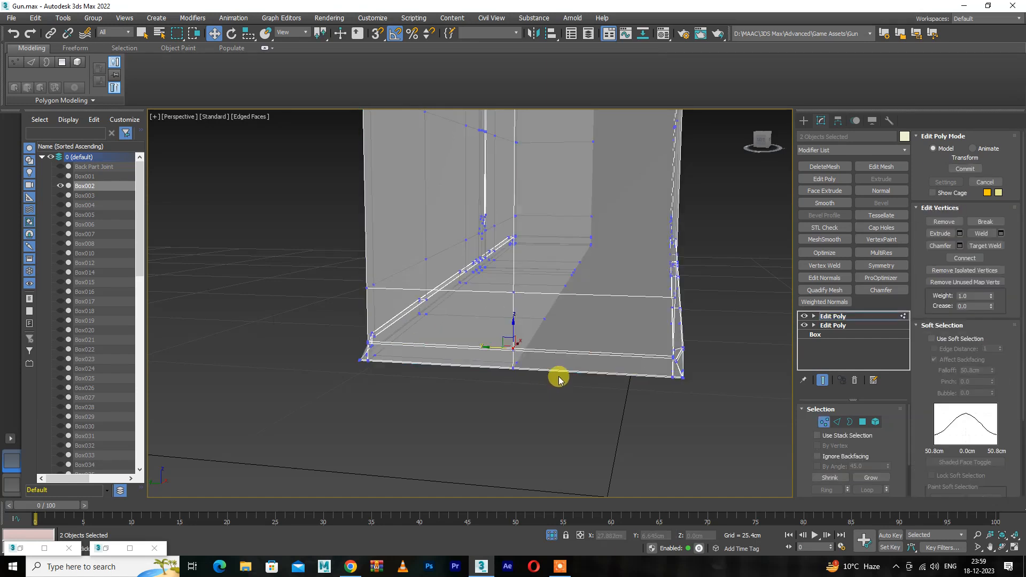
# - Try removing the top Edit Poly modifier from both selected halves, and undo the removal
pyautogui.click(862, 316)
pyautogui.click(850, 326)
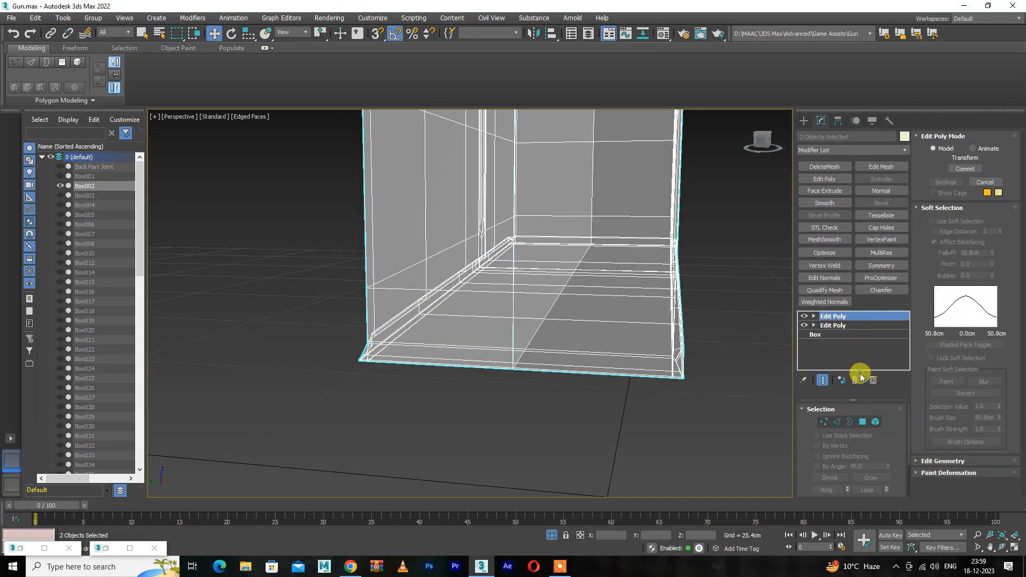
pyautogui.click(855, 379)
pyautogui.click(507, 392)
pyautogui.click(487, 343)
pyautogui.hotkey('ctrl', 'z')
# - Select the mirrored half Box073 and try to attach the other half to it
pyautogui.click(825, 179)
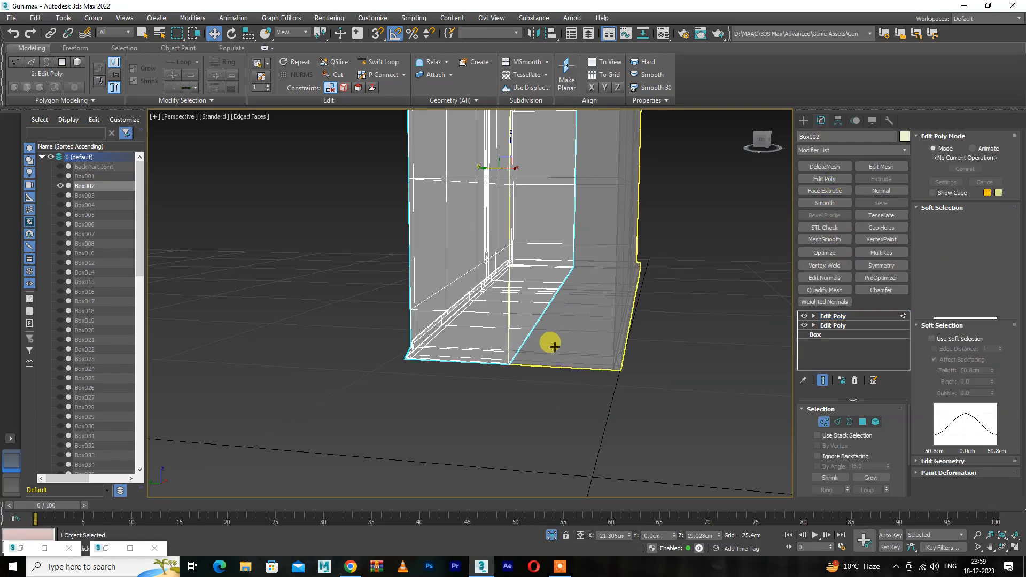
pyautogui.click(527, 335)
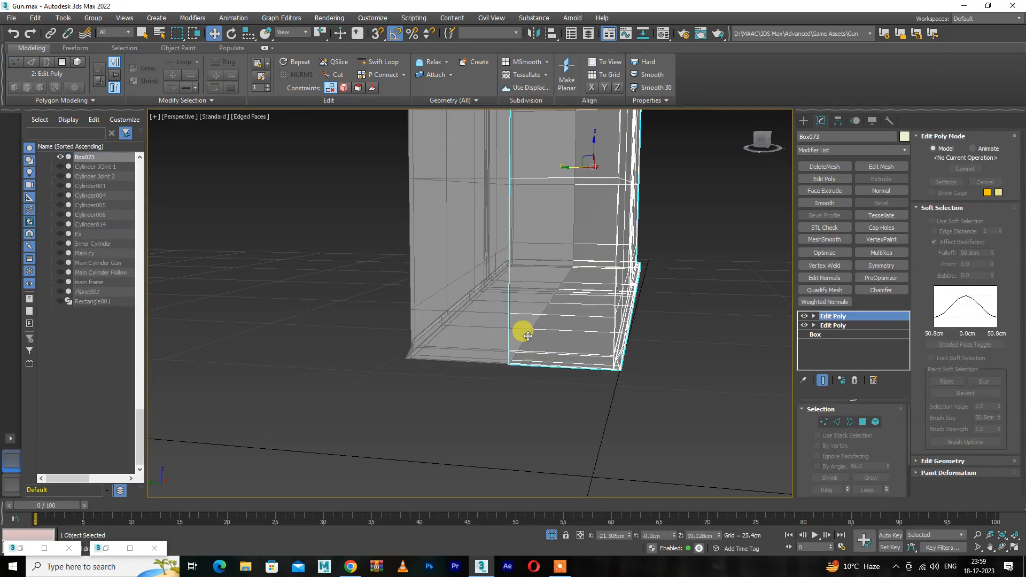
pyautogui.click(435, 74)
pyautogui.rightClick(485, 243)
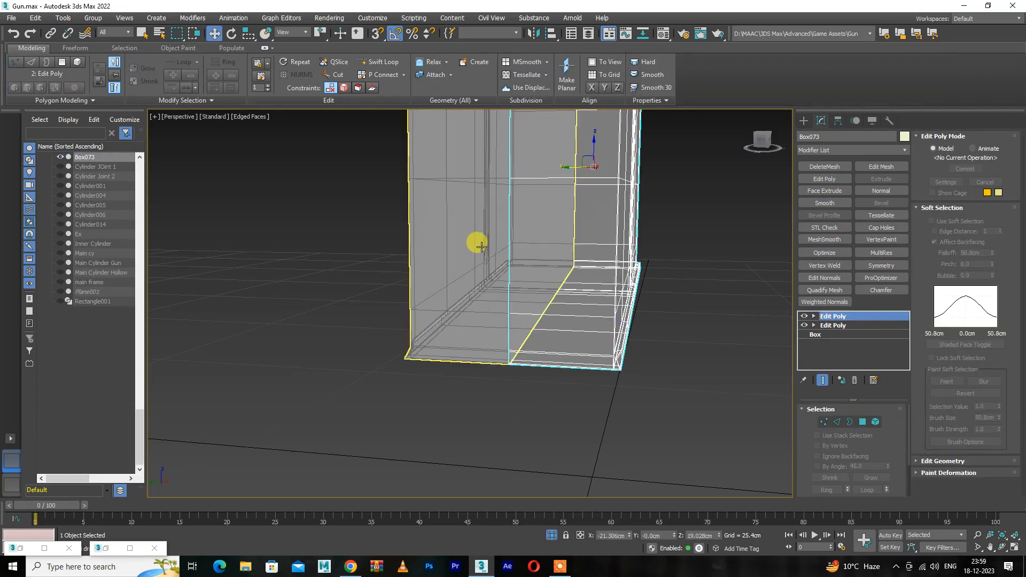
# - Select both magazine halves and apply a shared Edit Poly modifier to them
pyautogui.click(479, 236)
pyautogui.keyDown('ctrl'); pyautogui.click(578, 350); pyautogui.keyUp('ctrl')
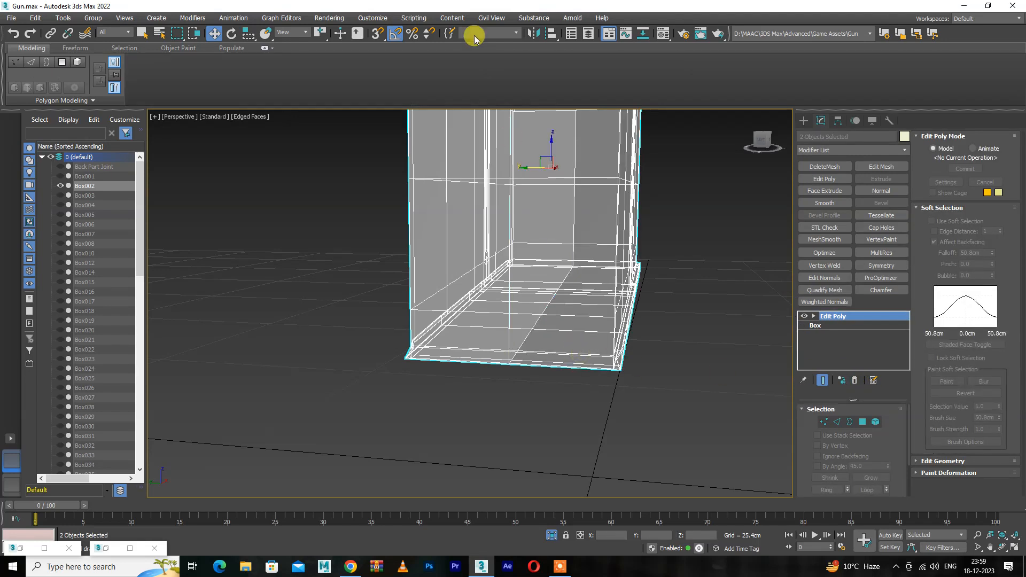
pyautogui.click(824, 179)
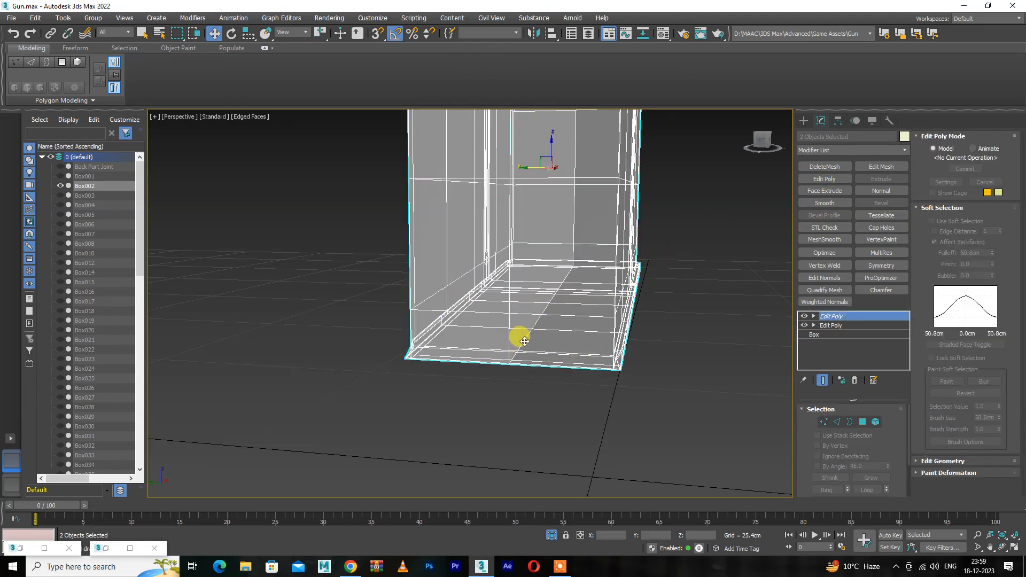
pyautogui.click(529, 345)
pyautogui.keyDown('alt'); pyautogui.moveTo(531, 346); pyautogui.dragTo(535, 350, button='middle'); pyautogui.keyUp('alt')
pyautogui.click(536, 348)
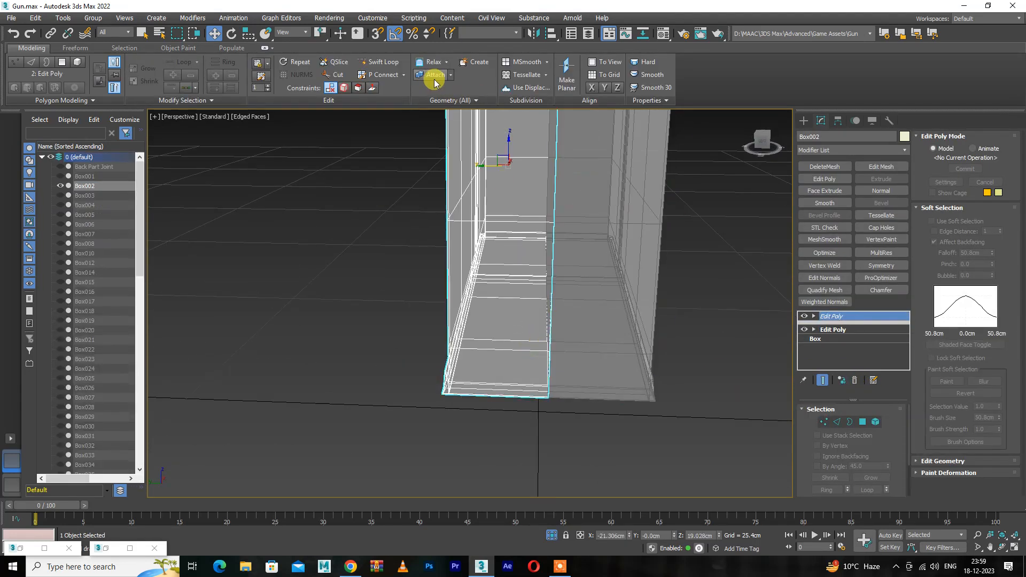
# - Try removing the shared Edit Poly modifier from one half, and undo the latest changes
pyautogui.click(855, 381)
pyautogui.hotkey('ctrl', 'z')
pyautogui.hotkey('ctrl', 'z')
pyautogui.keyDown('alt'); pyautogui.moveTo(754, 361); pyautogui.dragTo(580, 387, button='middle'); pyautogui.keyUp('alt')
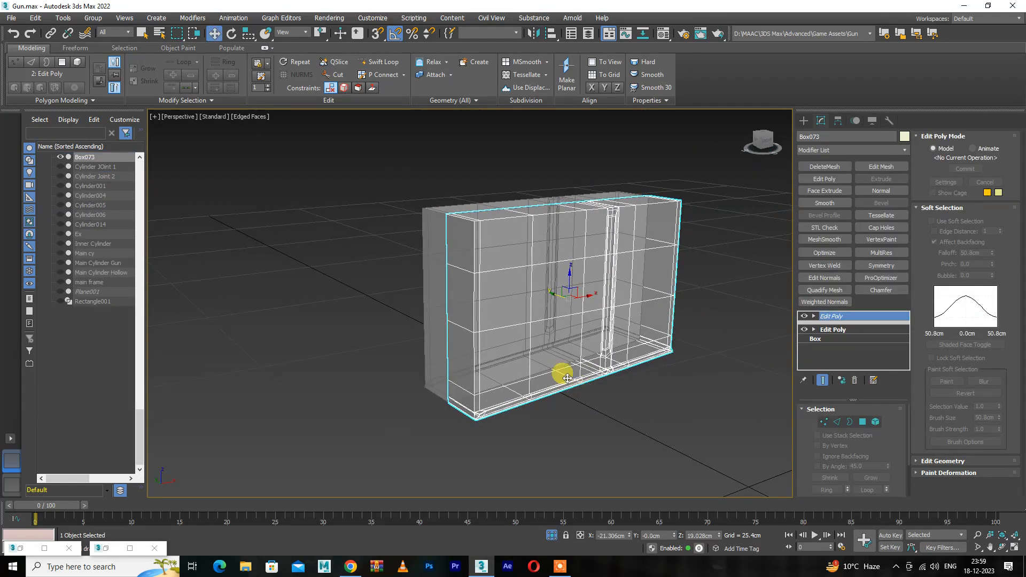
pyautogui.click(435, 233)
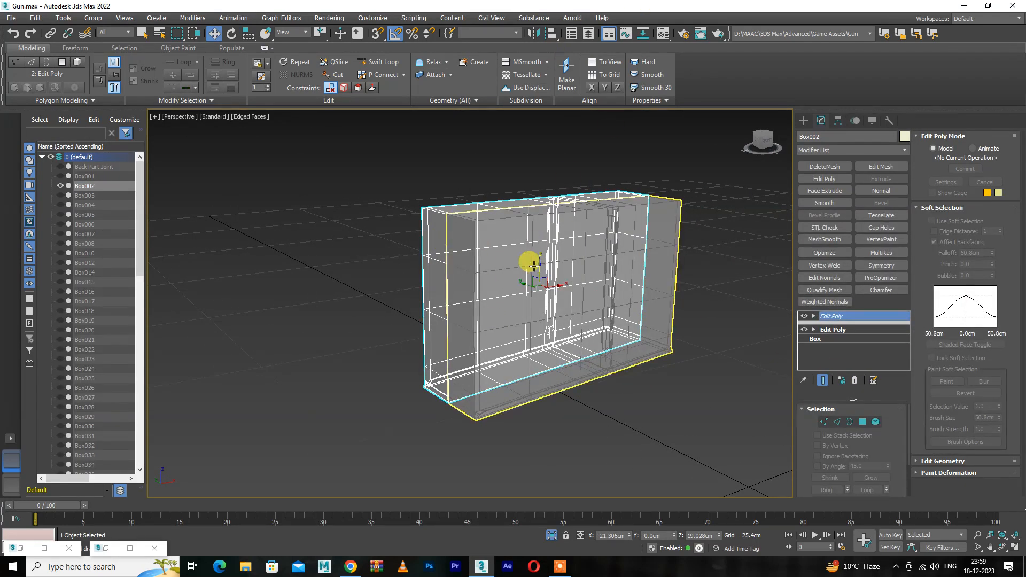
pyautogui.hotkey('ctrl', 'z')
pyautogui.hotkey('ctrl', 'z')
pyautogui.keyDown('alt'); pyautogui.moveTo(457, 369); pyautogui.dragTo(555, 367, button='middle'); pyautogui.keyUp('alt')
pyautogui.press('z')
pyautogui.click(532, 33)
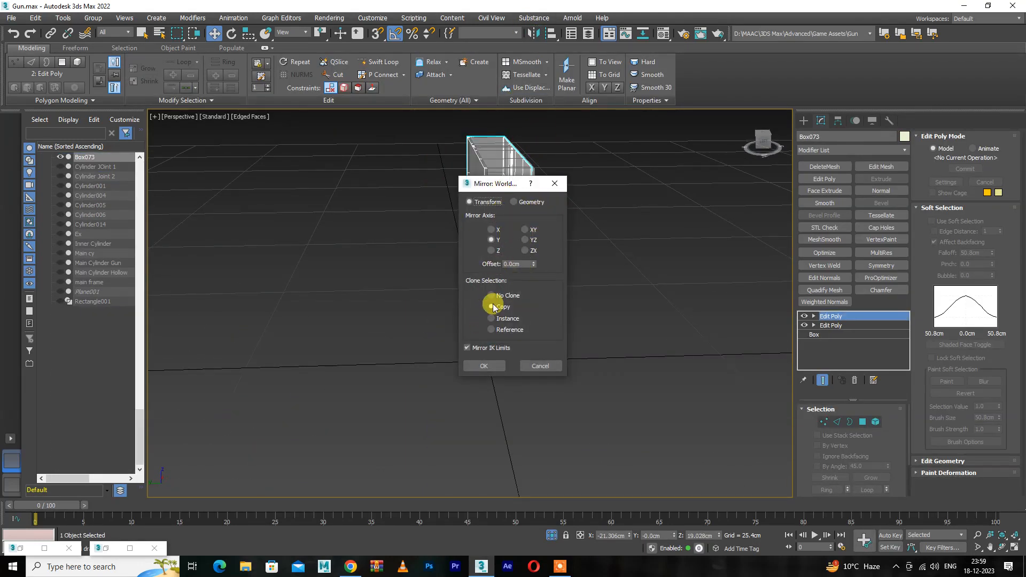
pyautogui.click(539, 366)
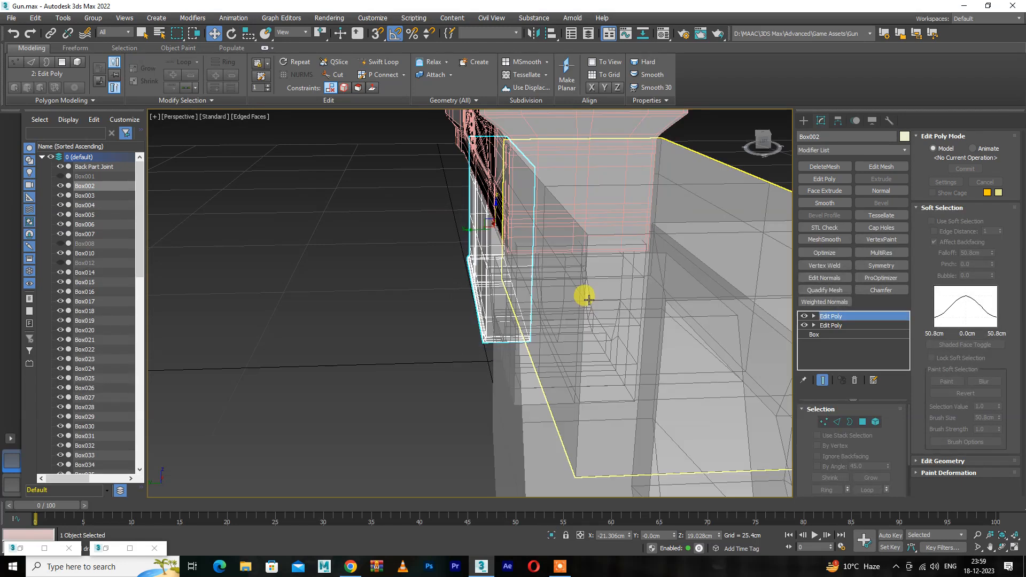
# - Try mirroring half Box073 along Y as a copy with a 4.42 cm offset, and cancel it
pyautogui.keyDown('alt'); pyautogui.moveTo(584, 294); pyautogui.dragTo(482, 334, button='middle'); pyautogui.keyUp('alt')
pyautogui.click(482, 334)
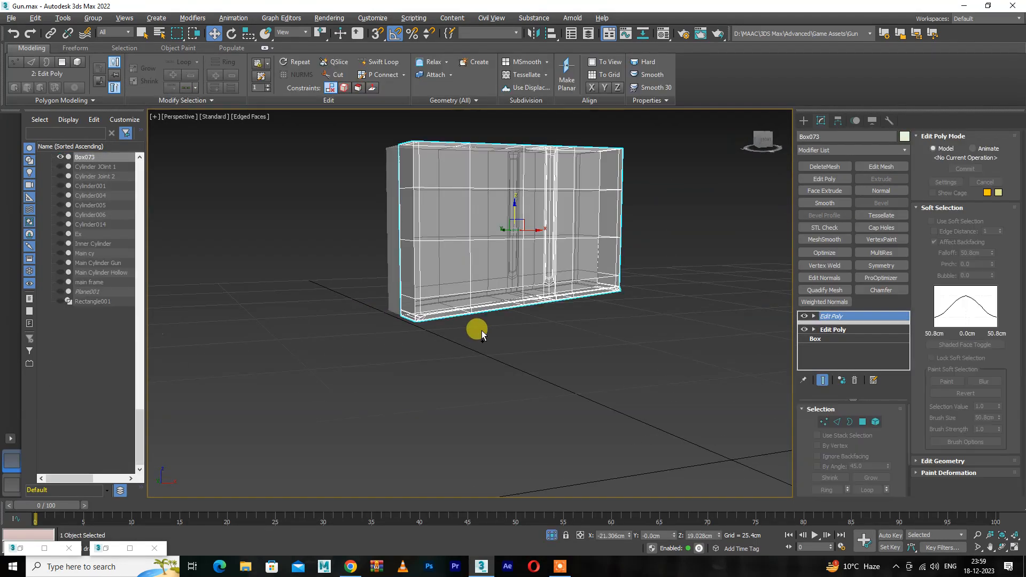
pyautogui.keyDown('alt'); pyautogui.moveTo(476, 328); pyautogui.dragTo(481, 246, button='middle'); pyautogui.keyUp('alt')
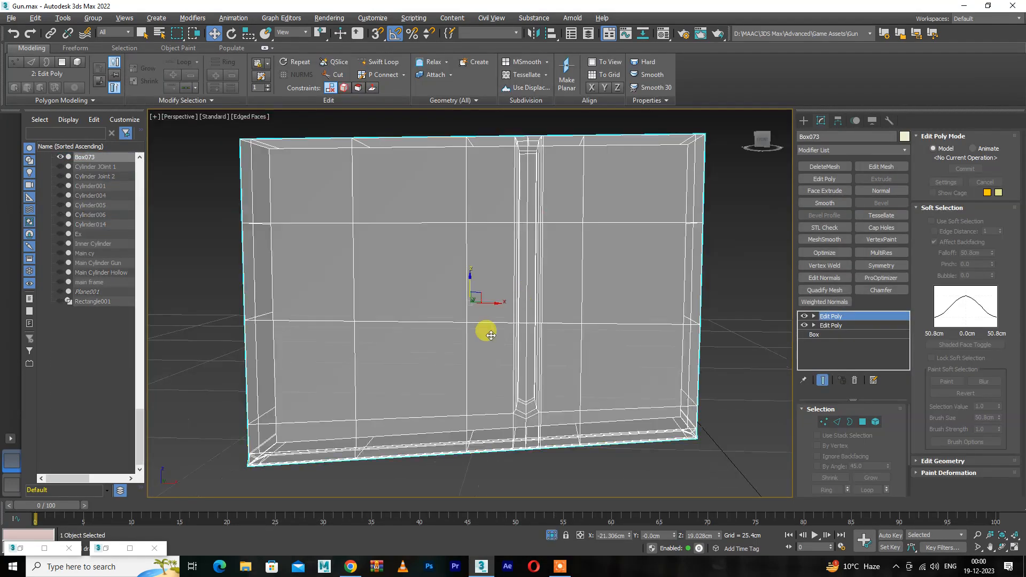
pyautogui.keyDown('alt'); pyautogui.moveTo(491, 335); pyautogui.dragTo(578, 9, button='middle'); pyautogui.keyUp('alt')
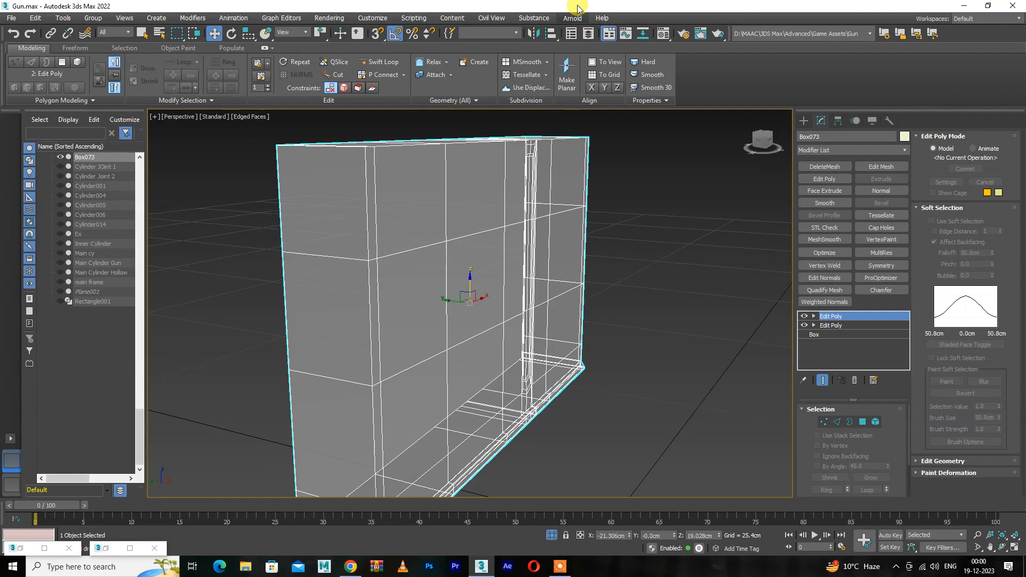
pyautogui.click(534, 34)
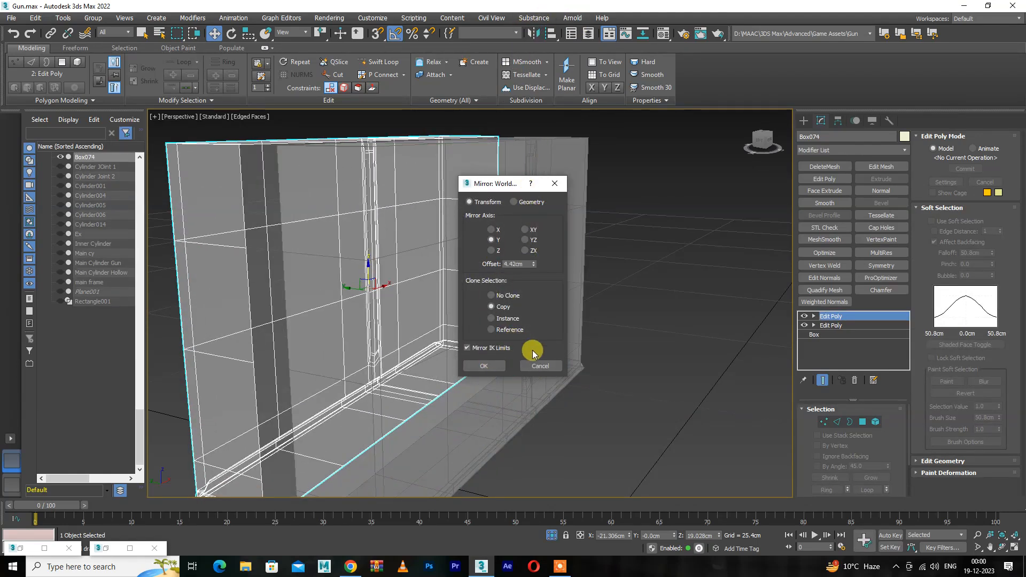
pyautogui.click(540, 366)
# - Undo the earlier mirroring and modifier changes back to the single original half
pyautogui.hotkey('ctrl', 'z')
pyautogui.hotkey('ctrl', 'z')
pyautogui.hotkey('ctrl', 'z')
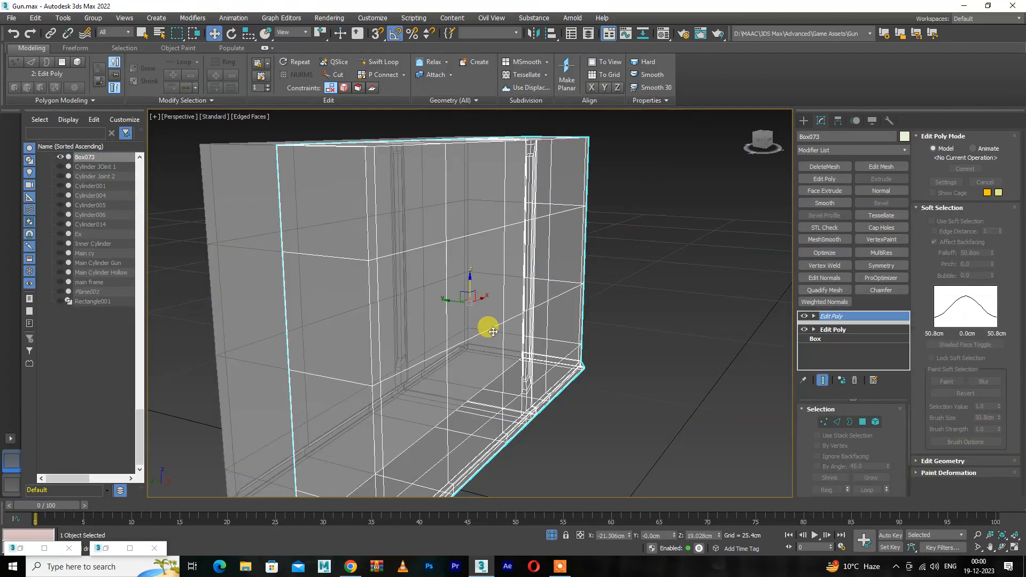
pyautogui.scroll(-3, 490, 342)
pyautogui.hotkey('ctrl', 'z')
pyautogui.hotkey('ctrl', 'z')
pyautogui.hotkey('ctrl', 'z')
pyautogui.keyDown('alt'); pyautogui.moveTo(456, 385); pyautogui.dragTo(501, 361, button='middle'); pyautogui.keyUp('alt')
pyautogui.scroll(-3, 501, 361)
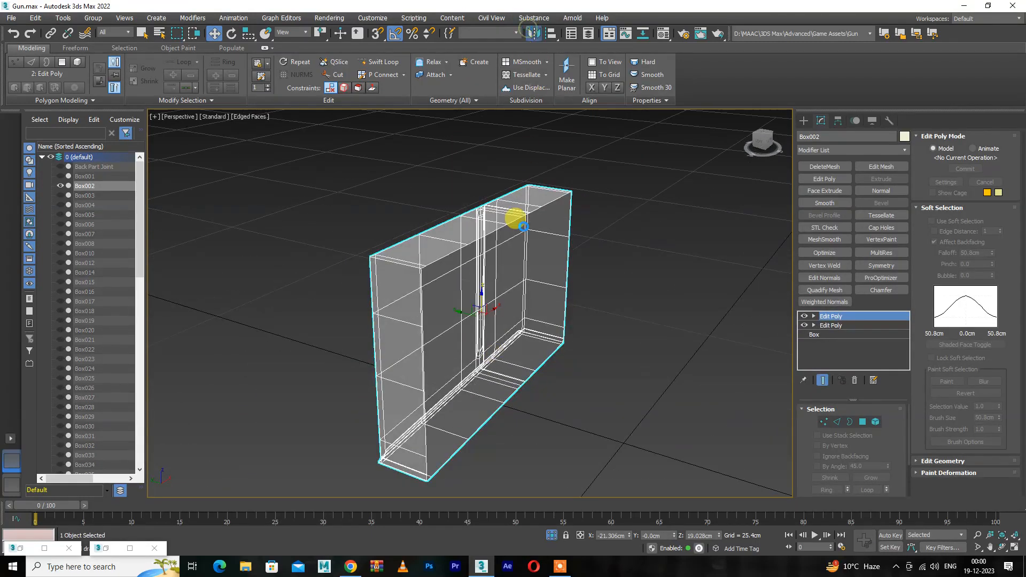
# - Mirror the magazine half along Y as a copy, offset so that the halves meet at the centre seam
pyautogui.click(491, 249)
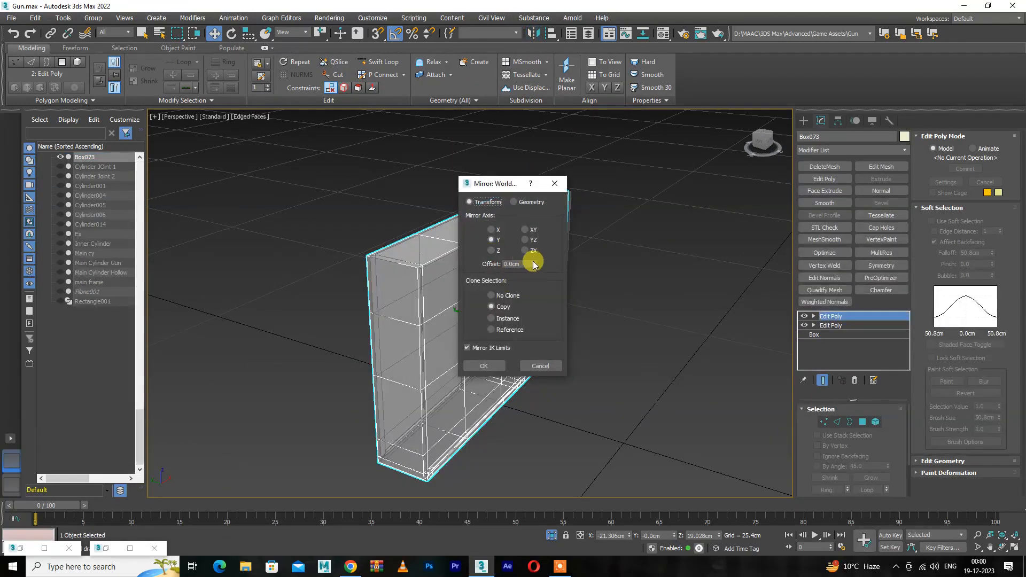
pyautogui.moveTo(534, 264); pyautogui.dragTo(573, 326)
pyautogui.click(477, 365)
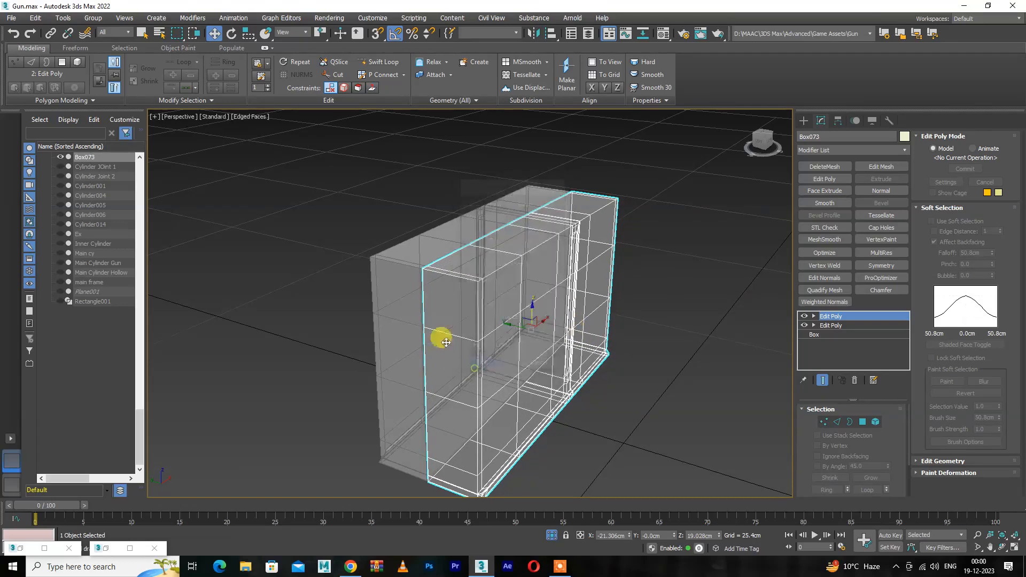
# - Attach the mirrored copy to the original half and weld the vertices along their centre seam
pyautogui.keyDown('alt'); pyautogui.moveTo(458, 355); pyautogui.dragTo(451, 291, button='middle'); pyautogui.keyUp('alt')
pyautogui.scroll(4, 460, 278)
pyautogui.keyDown('alt'); pyautogui.moveTo(597, 367); pyautogui.dragTo(515, 277, button='middle'); pyautogui.keyUp('alt')
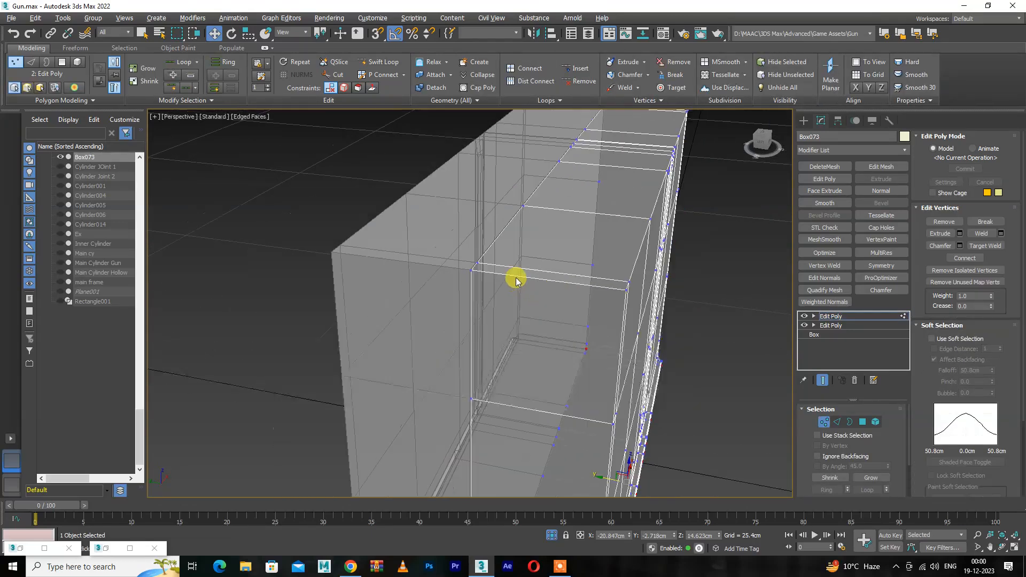
pyautogui.click(464, 269)
pyautogui.scroll(-6, 522, 271)
pyautogui.press('1')
pyautogui.keyDown('alt'); pyautogui.moveTo(545, 303); pyautogui.dragTo(559, 401, button='middle'); pyautogui.keyUp('alt')
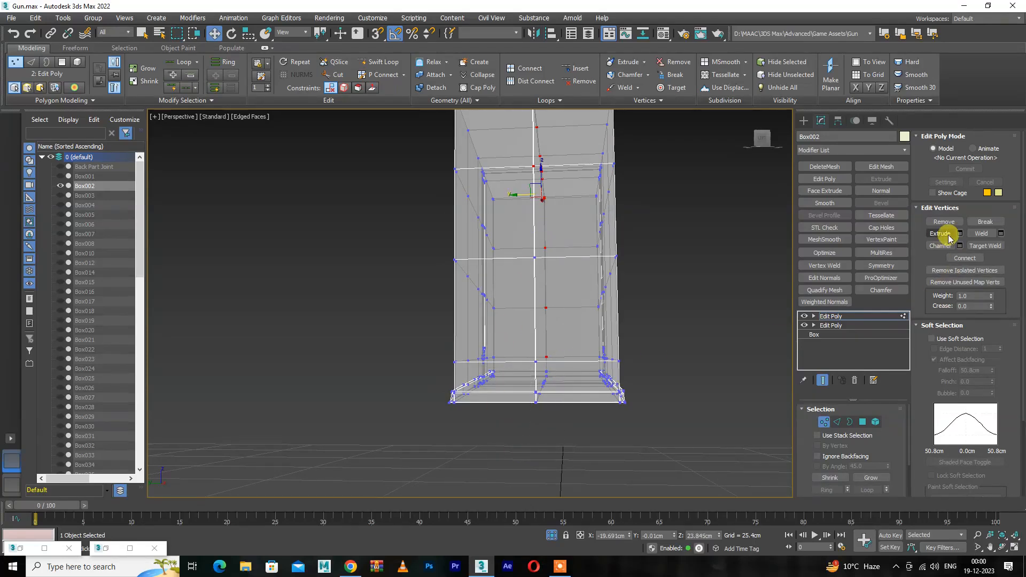
# - Weld the remaining paired centre-seam vertices up the magazine's end face
pyautogui.keyDown('alt'); pyautogui.moveTo(582, 324); pyautogui.dragTo(460, 425, button='middle'); pyautogui.keyUp('alt')
pyautogui.scroll(4, 460, 425)
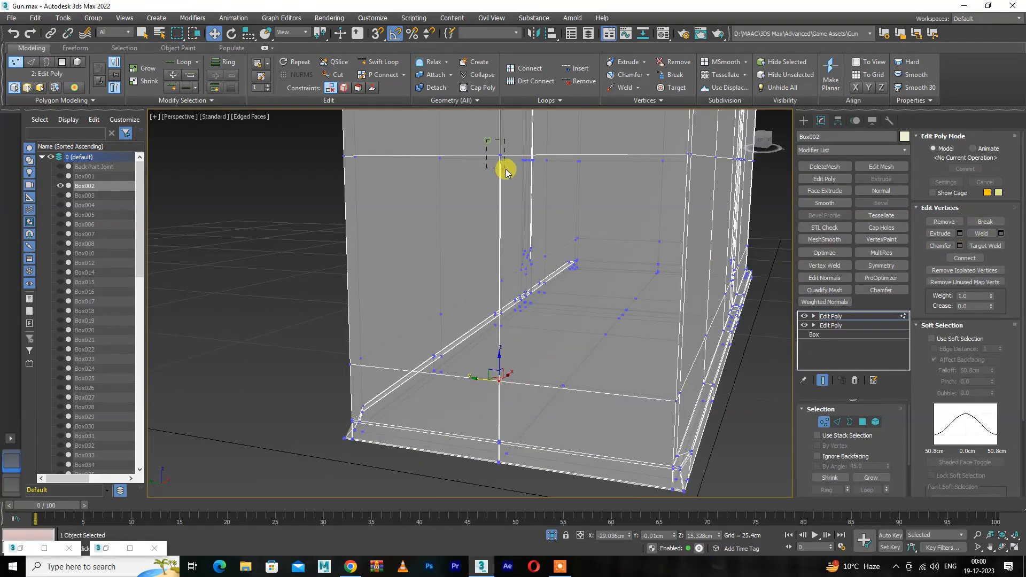
pyautogui.keyDown('alt'); pyautogui.moveTo(502, 163); pyautogui.dragTo(556, 216, button='middle'); pyautogui.keyUp('alt')
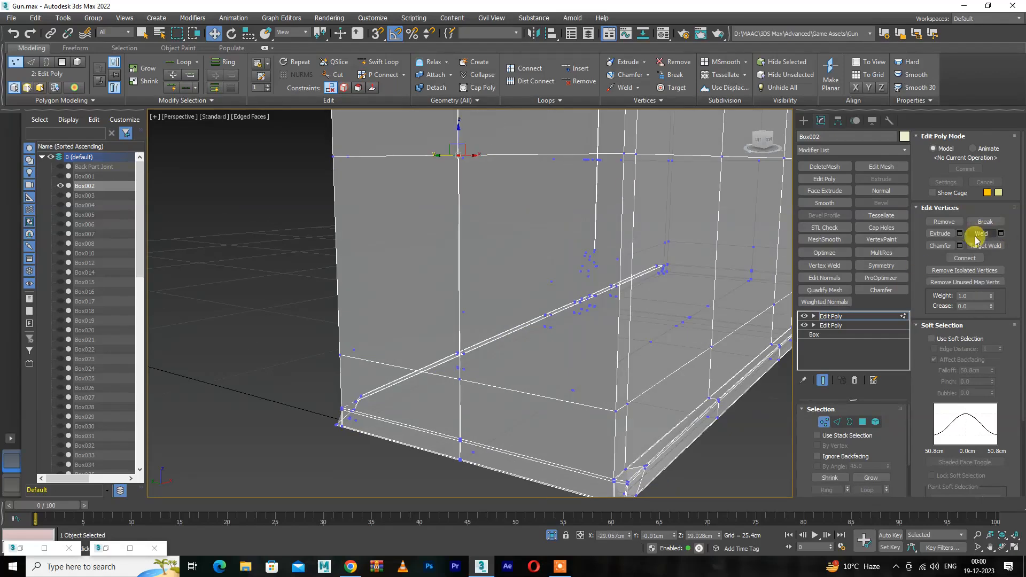
pyautogui.moveTo(492, 291); pyautogui.dragTo(510, 207, button='middle')
pyautogui.keyDown('alt'); pyautogui.moveTo(506, 355); pyautogui.dragTo(495, 367, button='middle'); pyautogui.keyUp('alt')
pyautogui.scroll(4, 486, 335)
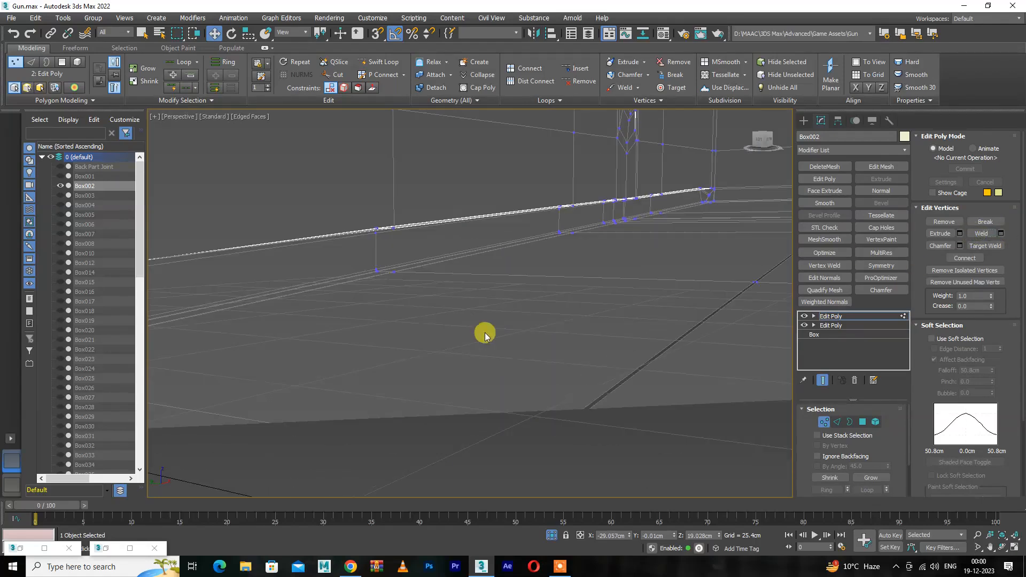
pyautogui.scroll(-1, 486, 334)
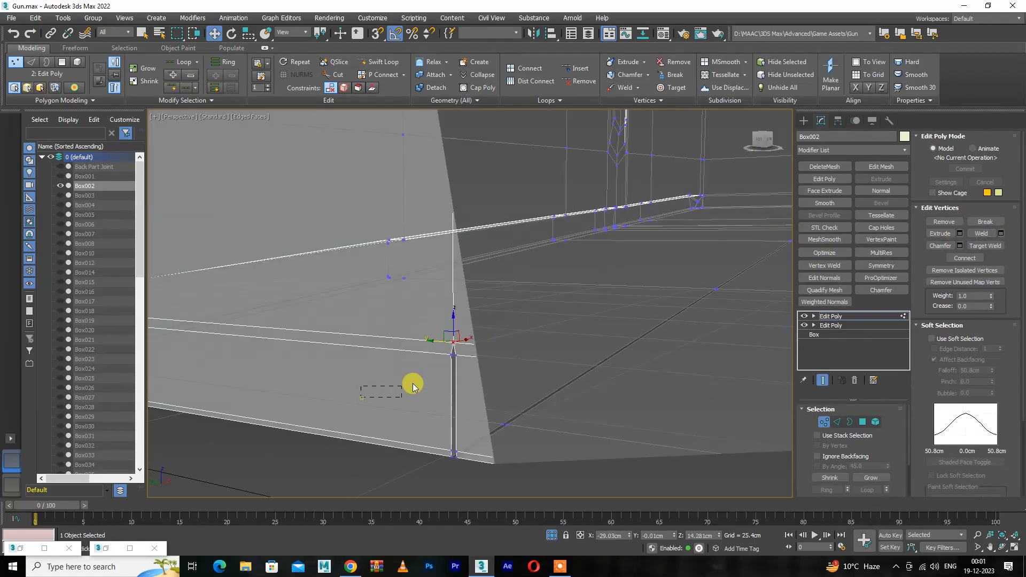
# - Weld the paired seam vertices on the end of the extruded bottom band to close its gap
pyautogui.moveTo(499, 332); pyautogui.dragTo(512, 209, button='middle')
pyautogui.scroll(1, 476, 358)
pyautogui.scroll(-1, 476, 358)
pyautogui.press('f')
pyautogui.keyDown('alt'); pyautogui.moveTo(475, 358); pyautogui.dragTo(492, 381, button='middle'); pyautogui.keyUp('alt')
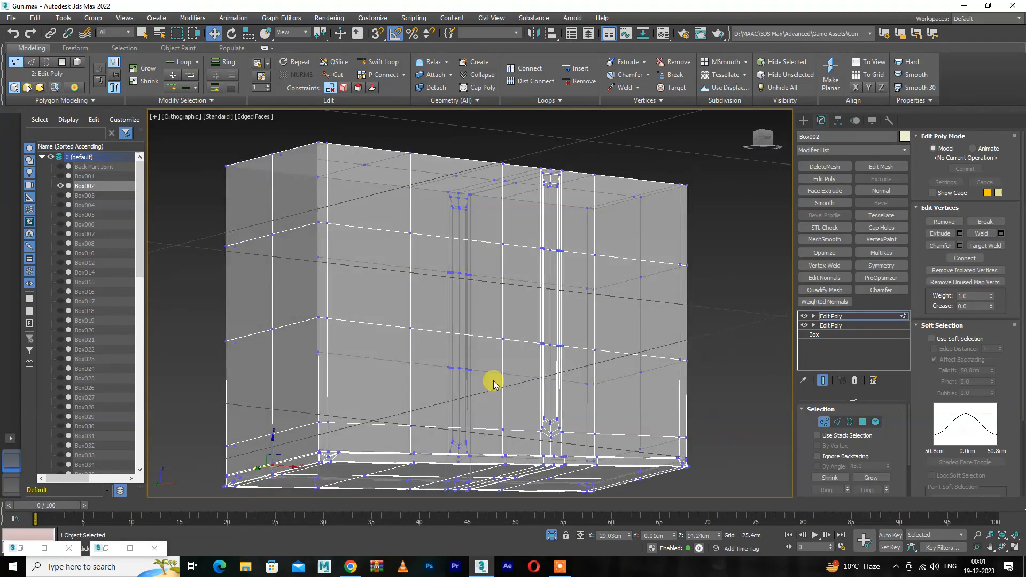
pyautogui.scroll(5, 338, 458)
pyautogui.moveTo(339, 458); pyautogui.dragTo(535, 369, button='middle')
pyautogui.scroll(8, 294, 371)
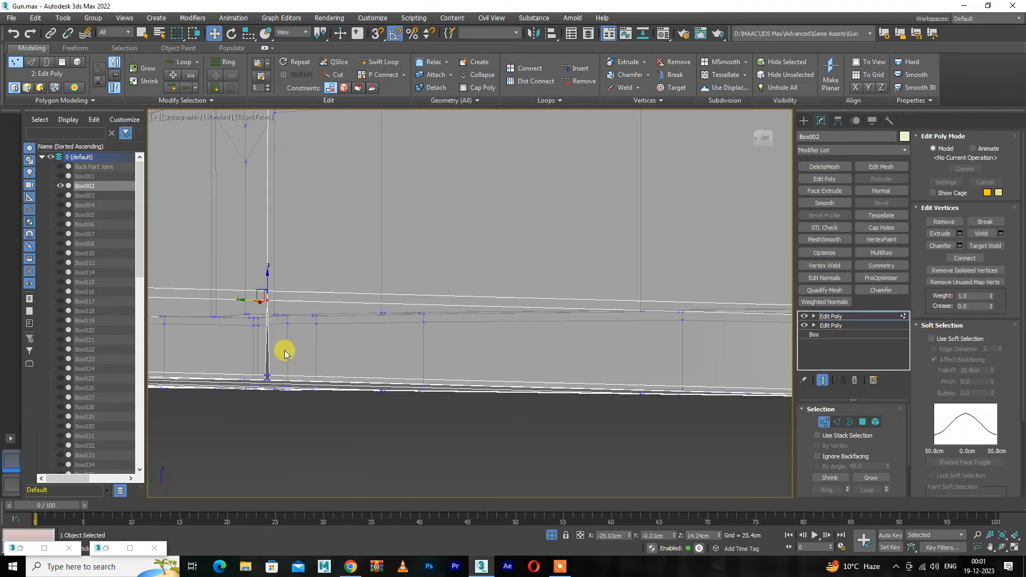
pyautogui.moveTo(275, 361); pyautogui.dragTo(343, 338, button='middle')
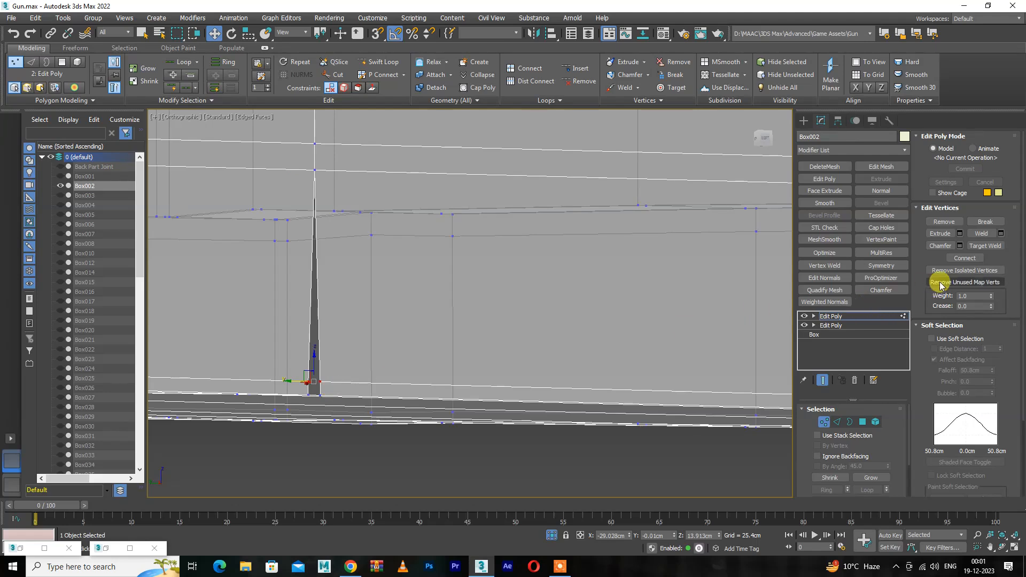
pyautogui.click(971, 237)
# - Weld the first paired seam vertices on the magazine's underside, next to the bottom band's end
pyautogui.keyDown('alt'); pyautogui.moveTo(464, 386); pyautogui.dragTo(489, 331, button='middle'); pyautogui.keyUp('alt')
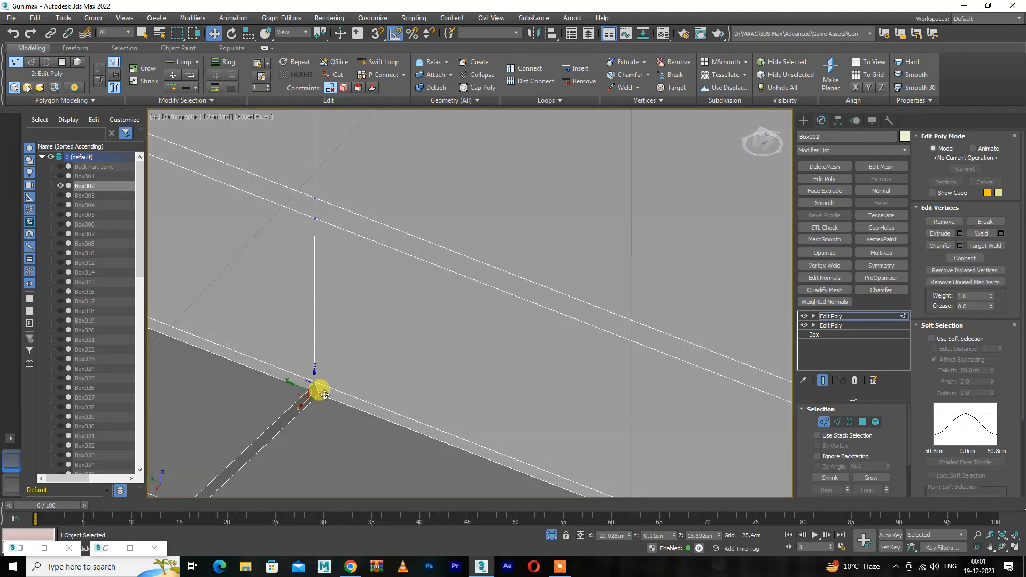
pyautogui.moveTo(321, 398); pyautogui.dragTo(425, 297, button='middle')
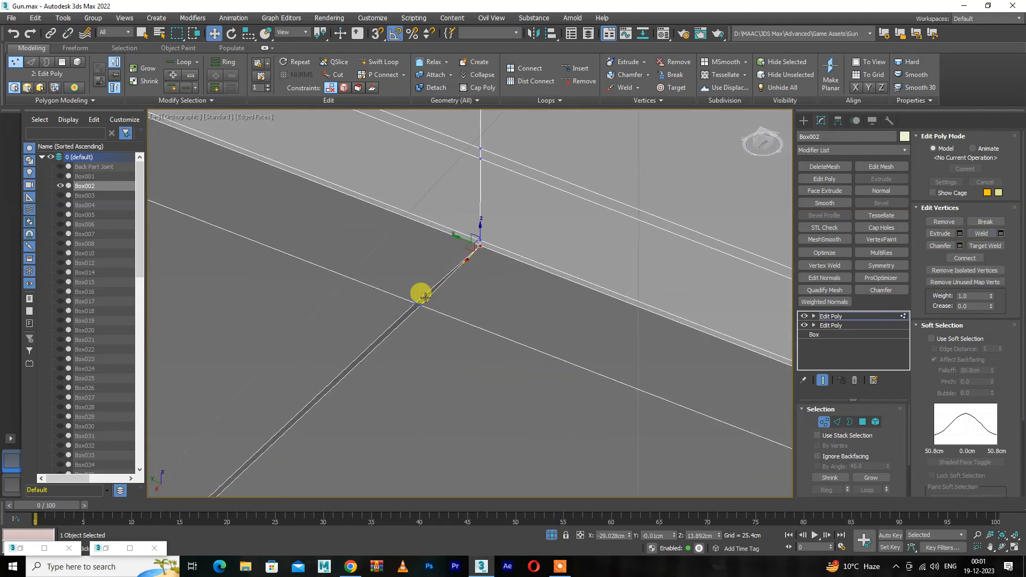
pyautogui.moveTo(403, 298); pyautogui.dragTo(430, 316)
pyautogui.keyDown('alt'); pyautogui.moveTo(431, 315); pyautogui.dragTo(748, 317, button='middle'); pyautogui.keyUp('alt')
pyautogui.scroll(-4, 377, 347)
pyautogui.scroll(-2, 540, 343)
pyautogui.moveTo(344, 392); pyautogui.dragTo(451, 370, button='middle')
pyautogui.scroll(5, 474, 372)
pyautogui.scroll(1, 588, 306)
pyautogui.moveTo(602, 351); pyautogui.dragTo(580, 364, button='middle')
pyautogui.scroll(-4, 550, 333)
pyautogui.scroll(-3, 538, 378)
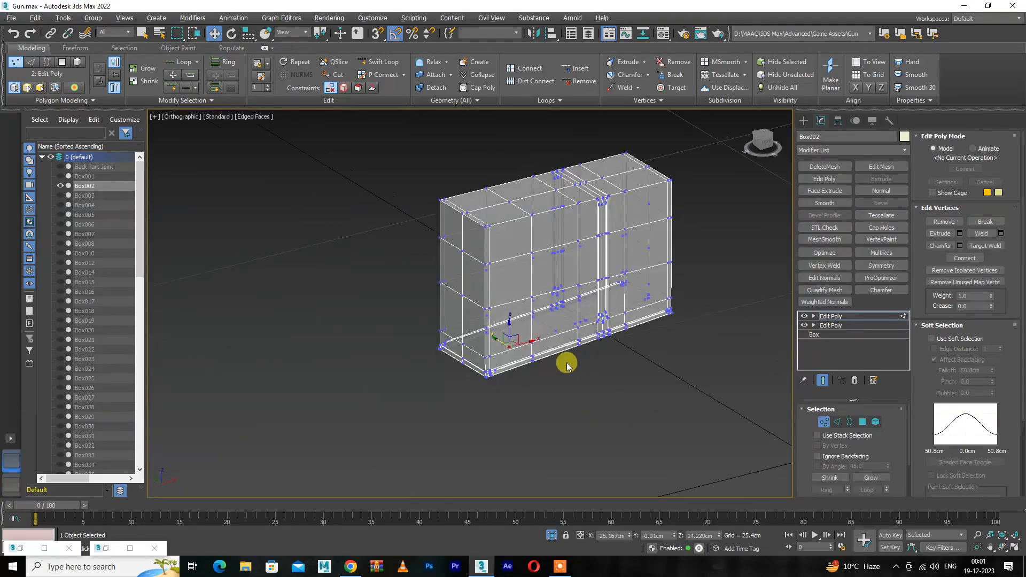
# - Weld the next paired centre-seam vertices along the magazine's underside, working away from the bottom band's end
pyautogui.scroll(5, 559, 323)
pyautogui.scroll(2, 722, 314)
pyautogui.moveTo(503, 355); pyautogui.dragTo(449, 414, button='middle')
pyautogui.scroll(4, 455, 410)
pyautogui.click(469, 404)
pyautogui.scroll(2, 512, 391)
pyautogui.moveTo(511, 391); pyautogui.dragTo(313, 447, button='middle')
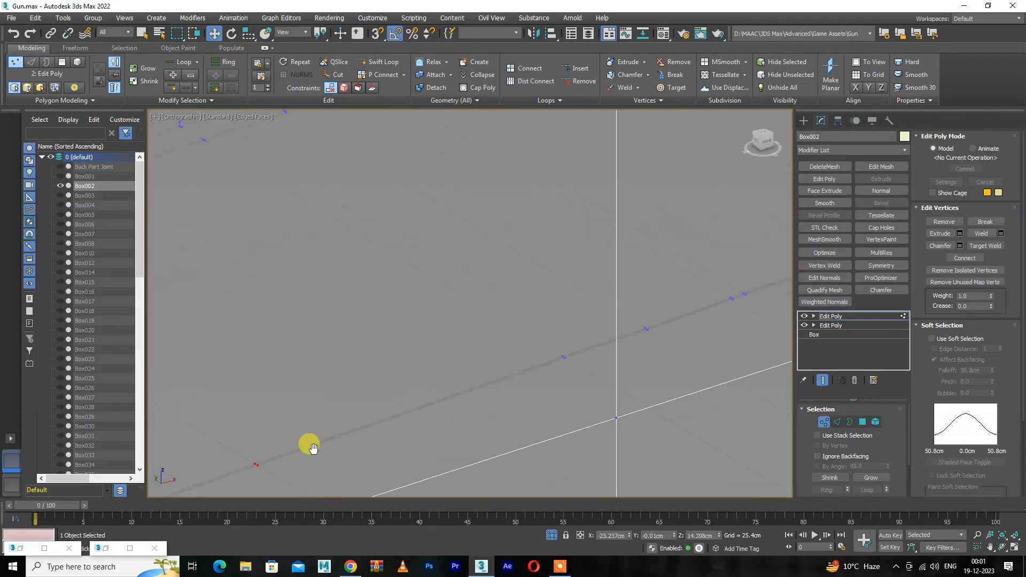
pyautogui.moveTo(702, 310); pyautogui.dragTo(557, 357, button='middle')
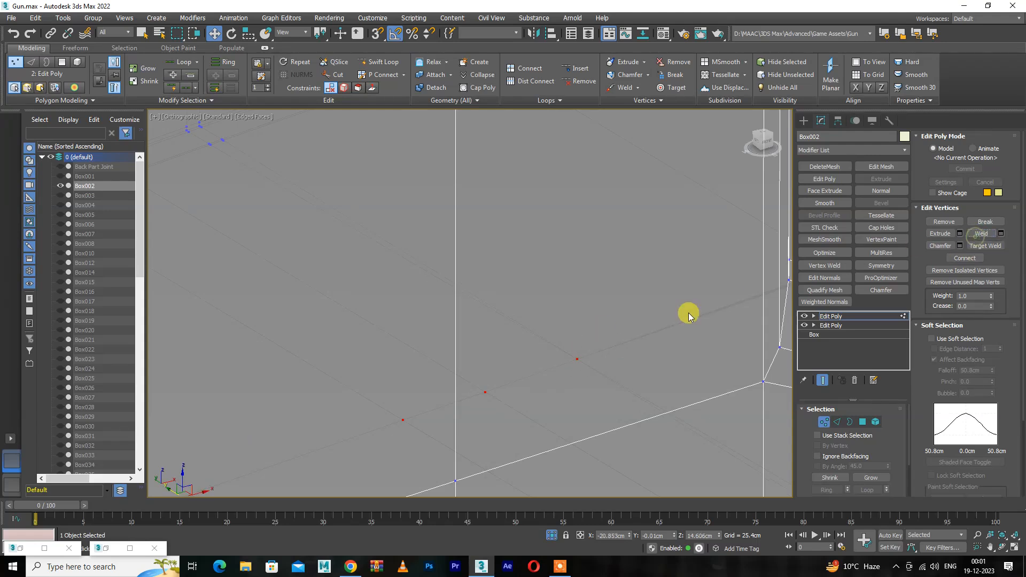
pyautogui.scroll(5, 543, 380)
pyautogui.moveTo(571, 369); pyautogui.dragTo(540, 402)
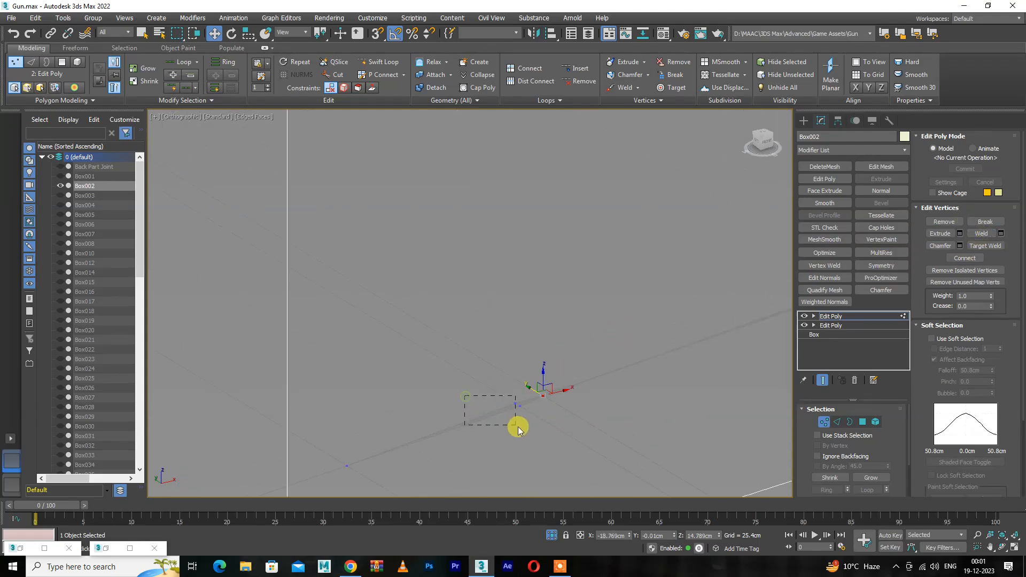
# - Weld the remaining paired seam vertices of the underside toward the magazine's opposite end
pyautogui.moveTo(457, 361); pyautogui.dragTo(99, 424, button='middle')
pyautogui.scroll(-2, 420, 382)
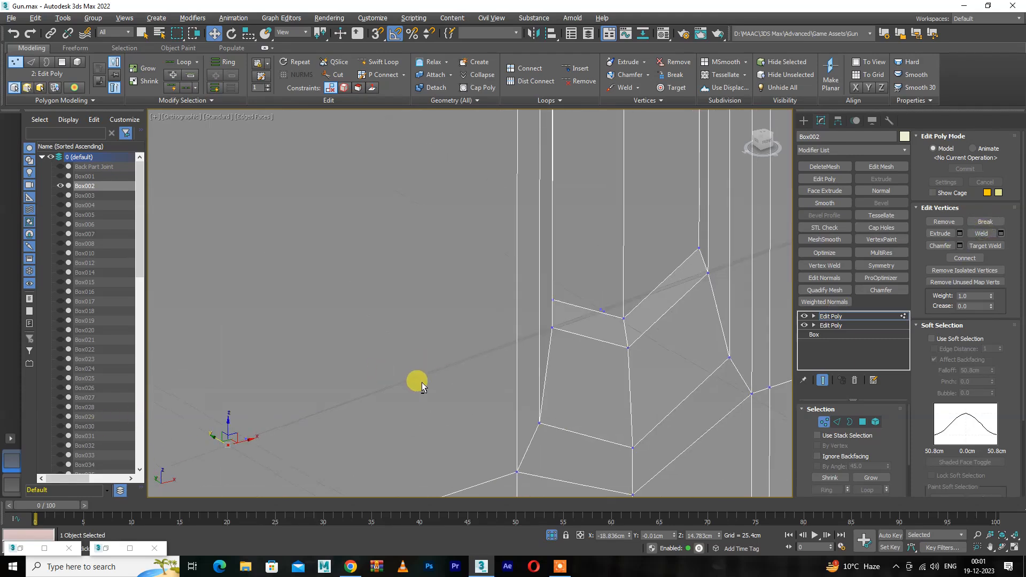
pyautogui.keyDown('alt'); pyautogui.moveTo(420, 383); pyautogui.dragTo(451, 308, button='middle'); pyautogui.keyUp('alt')
pyautogui.scroll(2, 451, 309)
pyautogui.moveTo(487, 233); pyautogui.dragTo(444, 258)
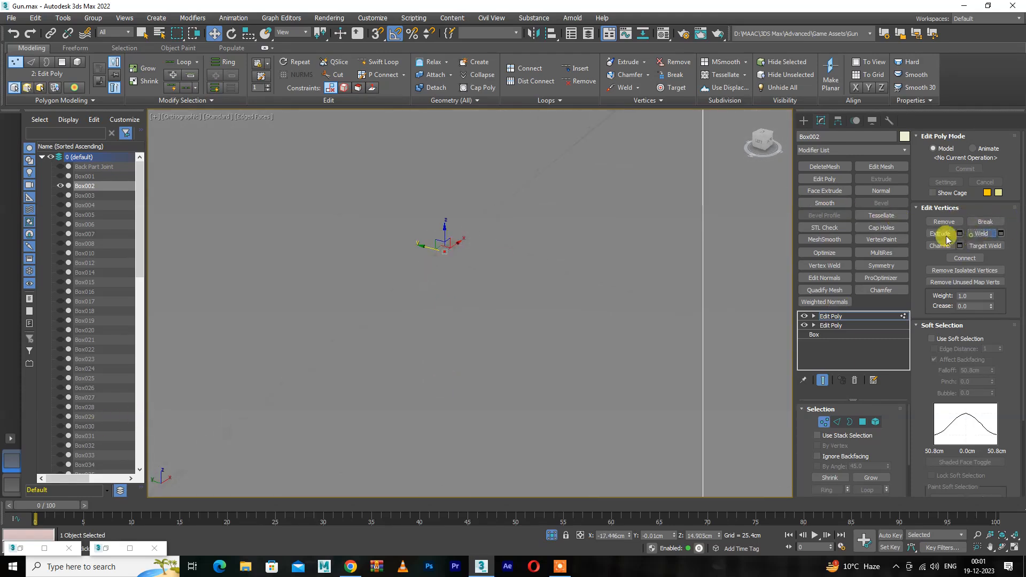
pyautogui.moveTo(353, 489); pyautogui.dragTo(251, 510, button='middle')
pyautogui.moveTo(498, 315); pyautogui.dragTo(345, 457, button='middle')
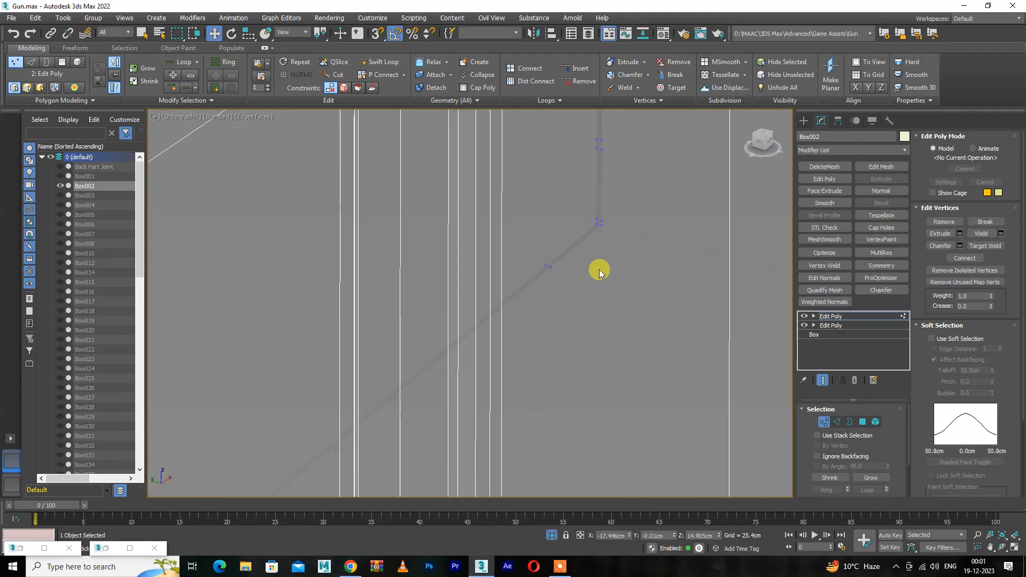
# - Weld the paired seam vertices around the opposite bottom corner and up that end face
pyautogui.scroll(2, 623, 271)
pyautogui.moveTo(563, 238); pyautogui.dragTo(554, 254)
pyautogui.moveTo(585, 205); pyautogui.dragTo(520, 370, button='middle')
pyautogui.scroll(3, 519, 371)
pyautogui.moveTo(616, 335); pyautogui.dragTo(544, 369)
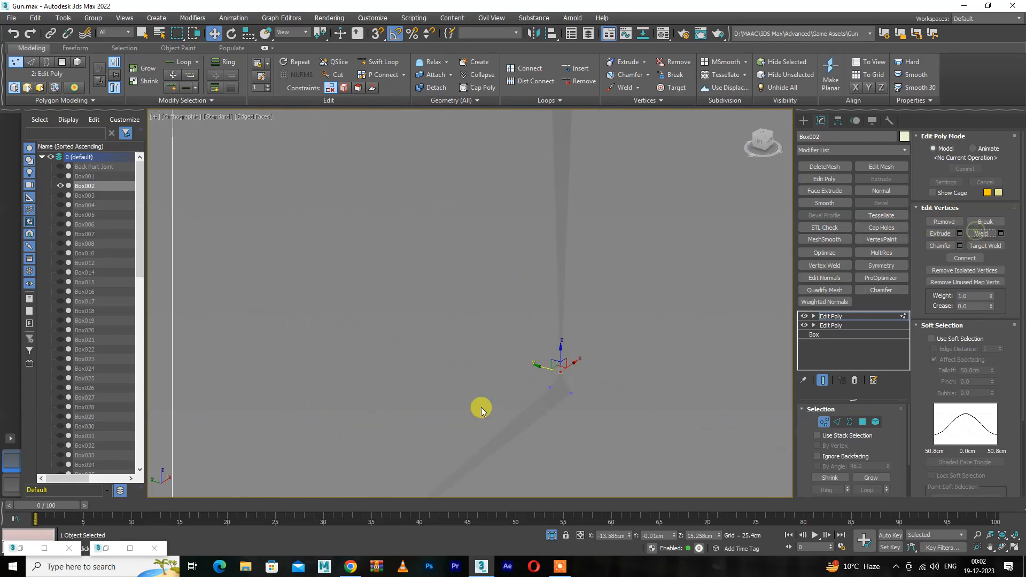
pyautogui.click(976, 240)
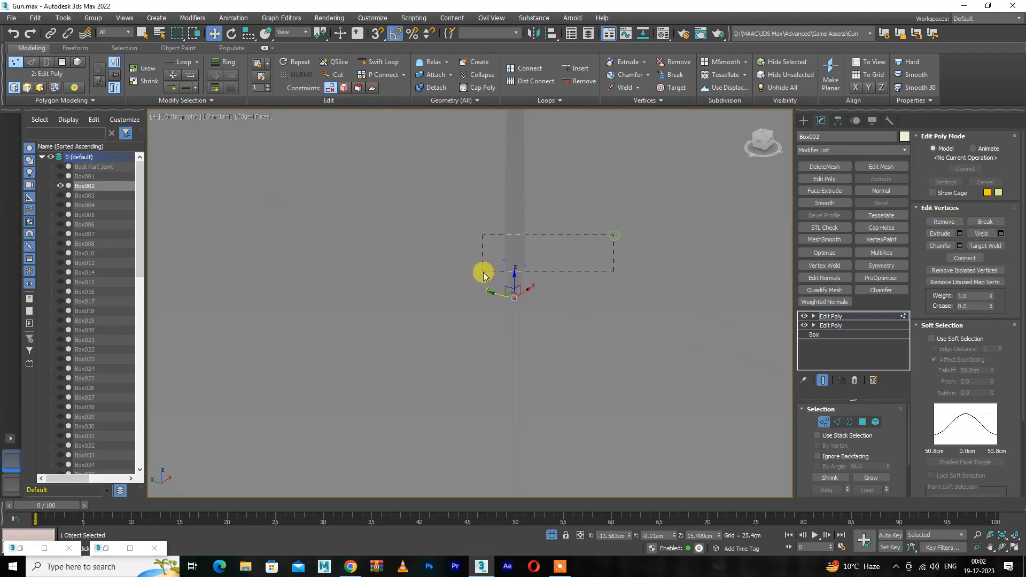
pyautogui.click(981, 233)
pyautogui.scroll(-12, 536, 424)
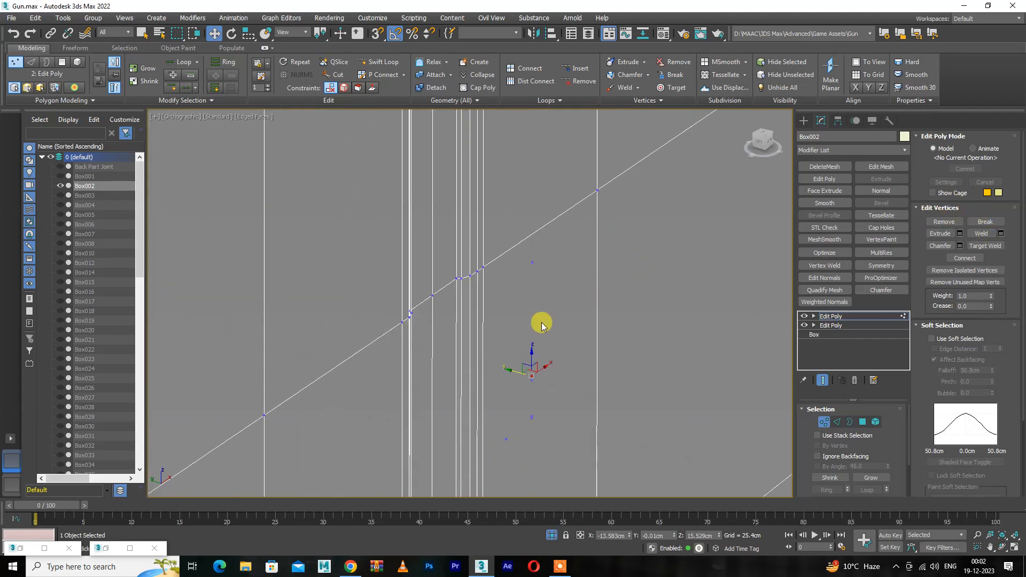
# - Insert an edge loop with SwiftLoop close to the vertical corner edge of the magazine's end face
pyautogui.keyDown('alt'); pyautogui.moveTo(544, 317); pyautogui.dragTo(567, 352, button='middle'); pyautogui.keyUp('alt')
pyautogui.press('1')
pyautogui.scroll(-5, 538, 334)
pyautogui.scroll(3, 358, 275)
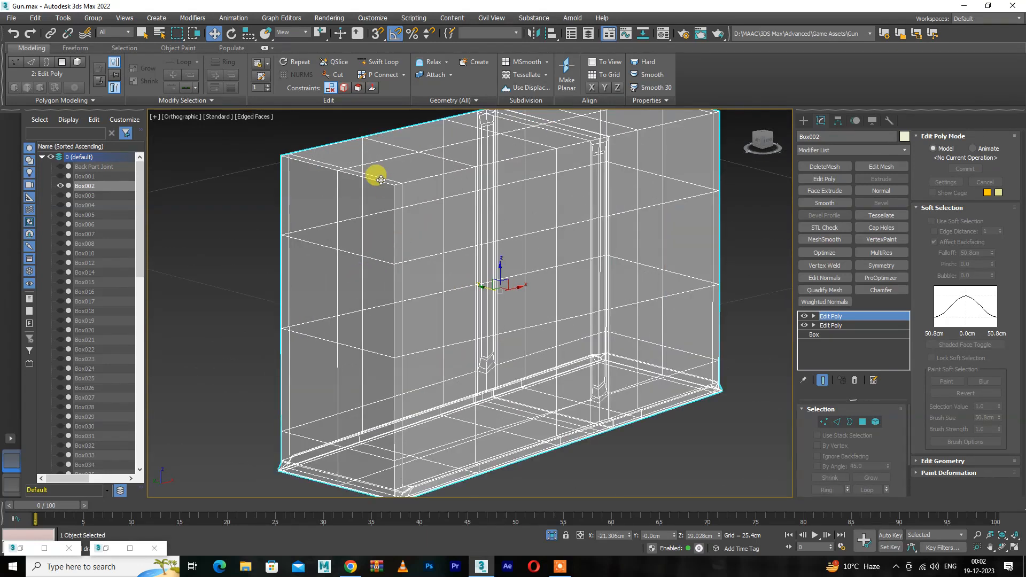
pyautogui.scroll(3, 379, 179)
pyautogui.hotkey('alt', '1')
pyautogui.click(412, 194)
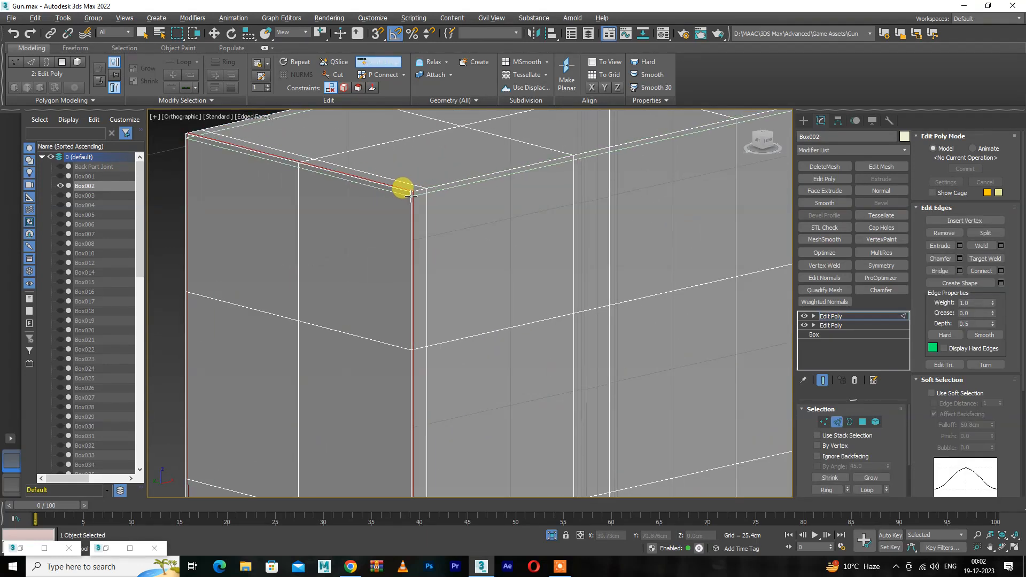
# - Insert a matching SwiftLoop edge loop close to the opposite vertical corner edge
pyautogui.scroll(-6, 406, 224)
pyautogui.keyDown('alt'); pyautogui.moveTo(412, 248); pyautogui.dragTo(407, 332, button='middle'); pyautogui.keyUp('alt')
pyautogui.scroll(4, 437, 315)
pyautogui.scroll(3, 588, 336)
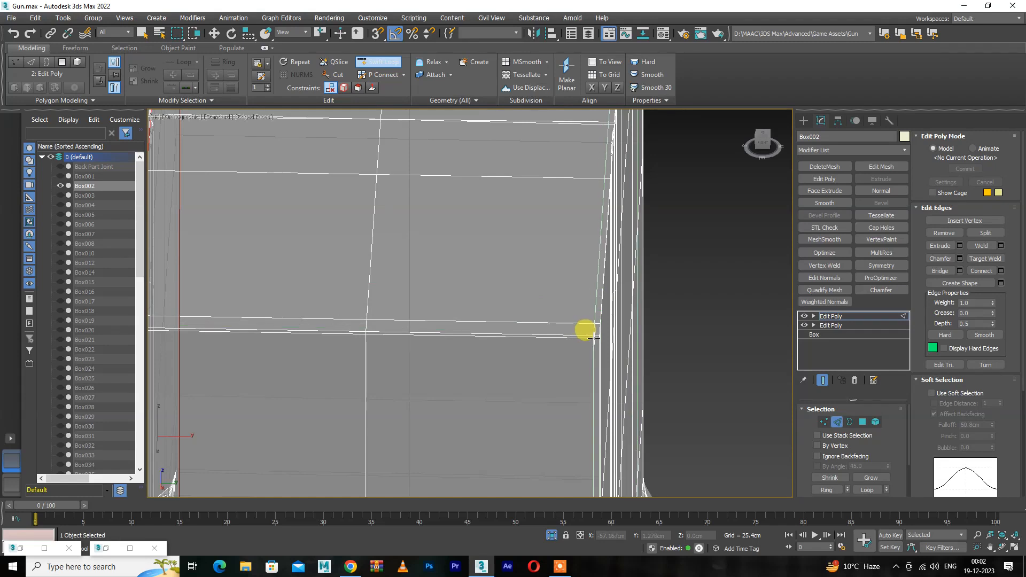
pyautogui.keyDown('alt'); pyautogui.moveTo(589, 331); pyautogui.dragTo(298, 328, button='middle'); pyautogui.keyUp('alt')
pyautogui.click(282, 248)
# - Examine how the new edge loops run through the bottom band's corner and around the whole magazine
pyautogui.scroll(-5, 281, 259)
pyautogui.moveTo(331, 362); pyautogui.dragTo(361, 317, button='middle')
pyautogui.scroll(4, 321, 394)
pyautogui.moveTo(247, 428); pyautogui.dragTo(315, 337, button='middle')
pyautogui.scroll(2, 321, 342)
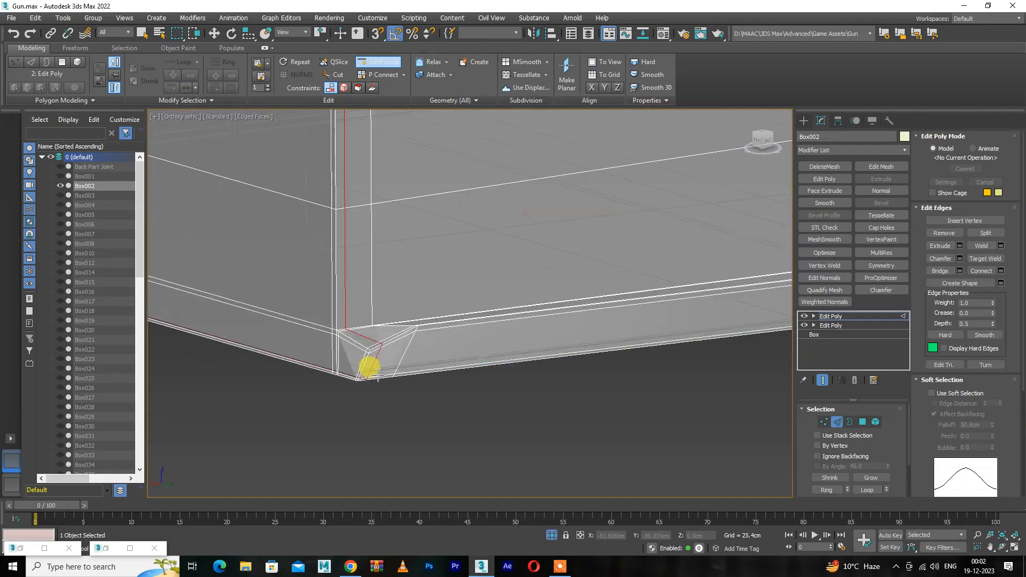
pyautogui.press('1')
pyautogui.press('1')
pyautogui.scroll(-5, 392, 396)
pyautogui.keyDown('alt'); pyautogui.moveTo(391, 396); pyautogui.dragTo(454, 352, button='middle'); pyautogui.keyUp('alt')
pyautogui.press('1')
pyautogui.press('1')
pyautogui.scroll(-5, 428, 350)
pyautogui.press('1')
pyautogui.press('1')
pyautogui.press('1')
# - Apply a MeshSmooth modifier to the magazine and bring its bottom corner into perspective view with edged faces
pyautogui.click(846, 317)
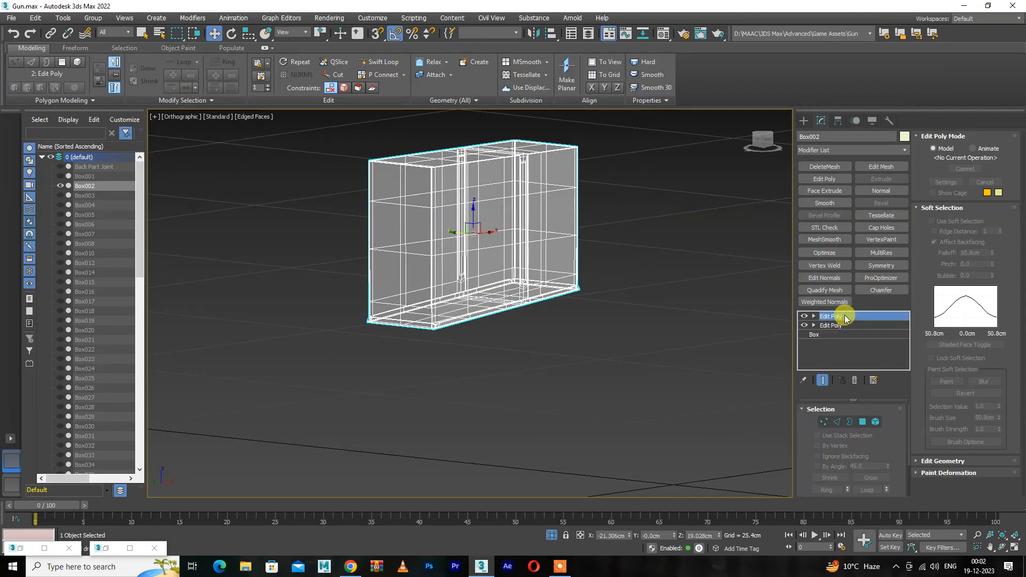
pyautogui.click(854, 381)
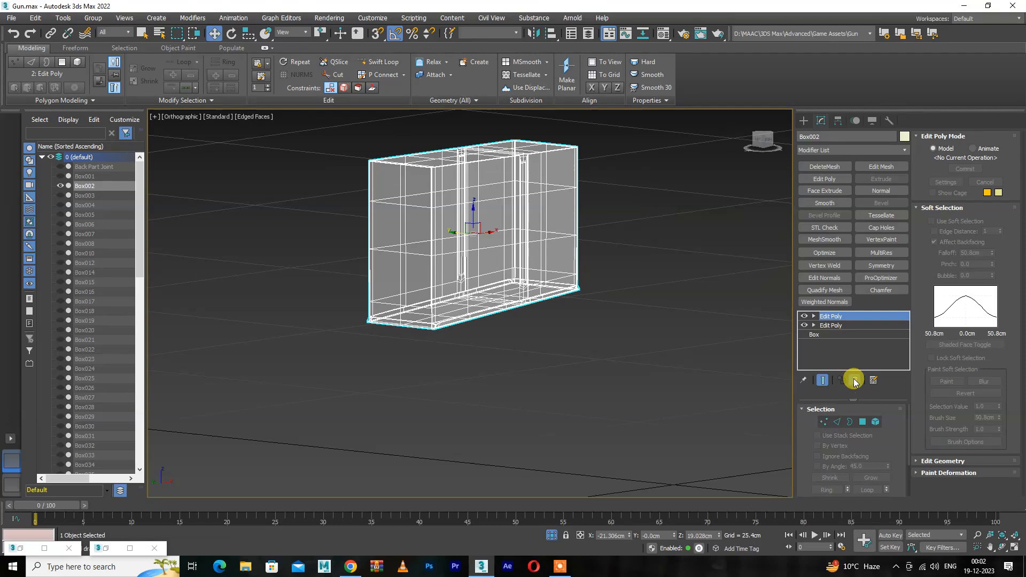
pyautogui.hotkey('ctrl', 'z')
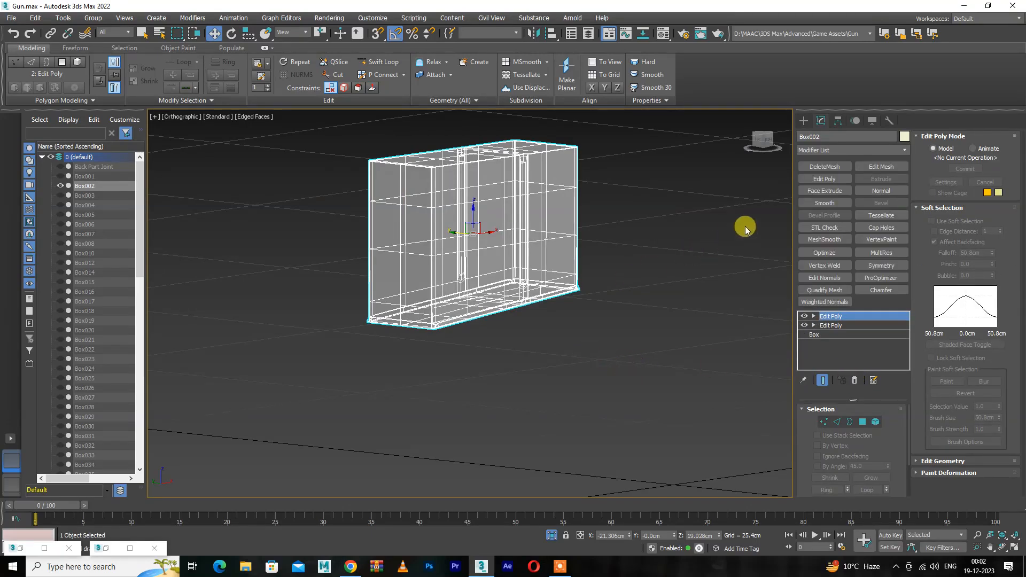
pyautogui.click(837, 244)
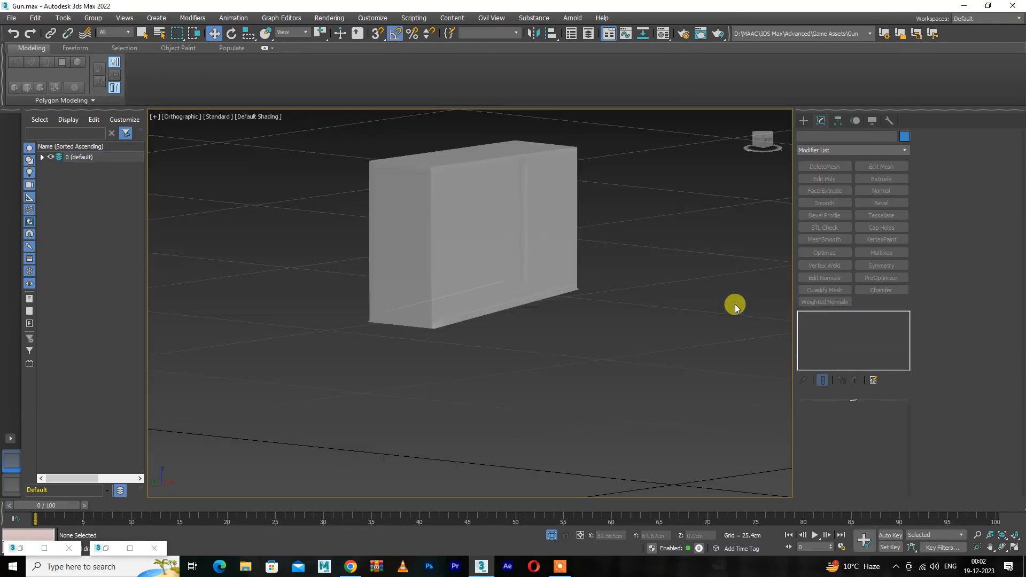
pyautogui.keyDown('alt'); pyautogui.moveTo(646, 309); pyautogui.dragTo(395, 402, button='middle'); pyautogui.keyUp('alt')
pyautogui.press('z')
pyautogui.press('p')
pyautogui.click(426, 344)
pyautogui.press('F4')
pyautogui.keyDown('alt'); pyautogui.moveTo(424, 348); pyautogui.dragTo(571, 378, button='middle'); pyautogui.keyUp('alt')
pyautogui.press('1')
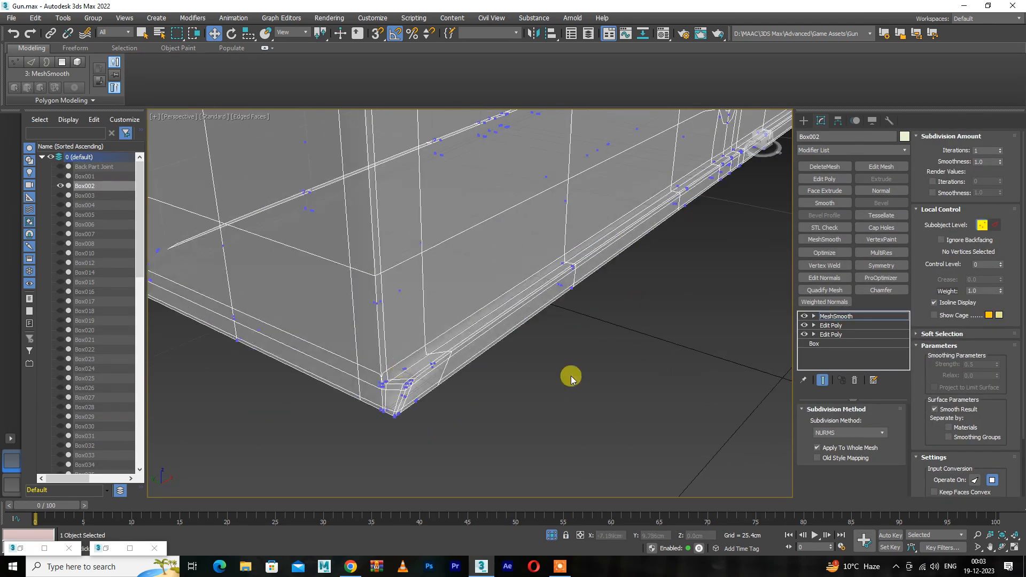
# - Activate vertex editing on the upper Edit Poly modifier and compare the bottom corner with MeshSmooth on and off
pyautogui.click(803, 316)
pyautogui.click(849, 325)
pyautogui.press('1')
pyautogui.keyDown('alt'); pyautogui.moveTo(424, 385); pyautogui.dragTo(442, 357, button='middle'); pyautogui.keyUp('alt')
pyautogui.scroll(5, 510, 402)
pyautogui.moveTo(459, 144); pyautogui.dragTo(504, 199, button='middle')
pyautogui.scroll(2, 506, 433)
pyautogui.moveTo(506, 433); pyautogui.dragTo(395, 332, button='middle')
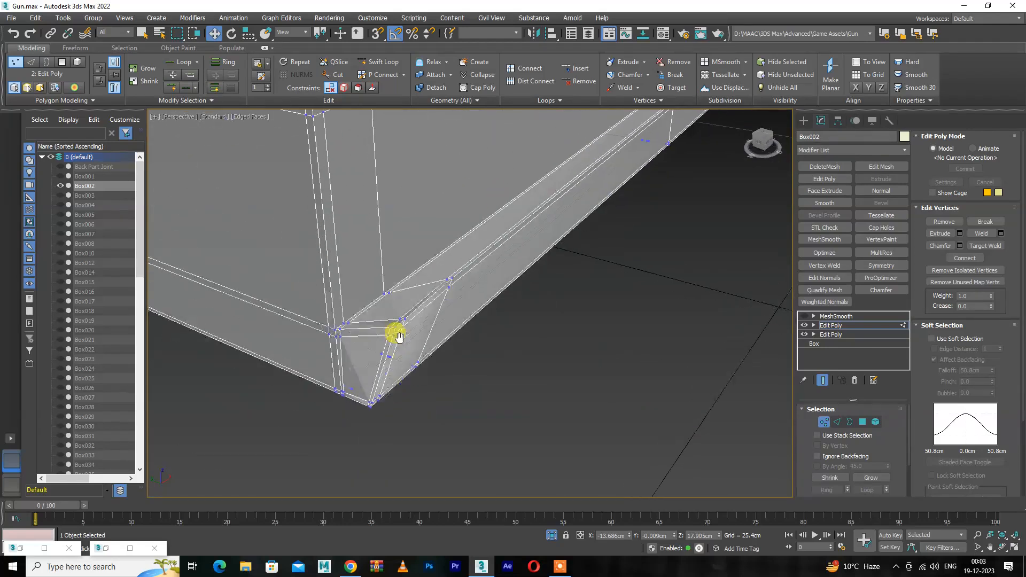
pyautogui.click(804, 315)
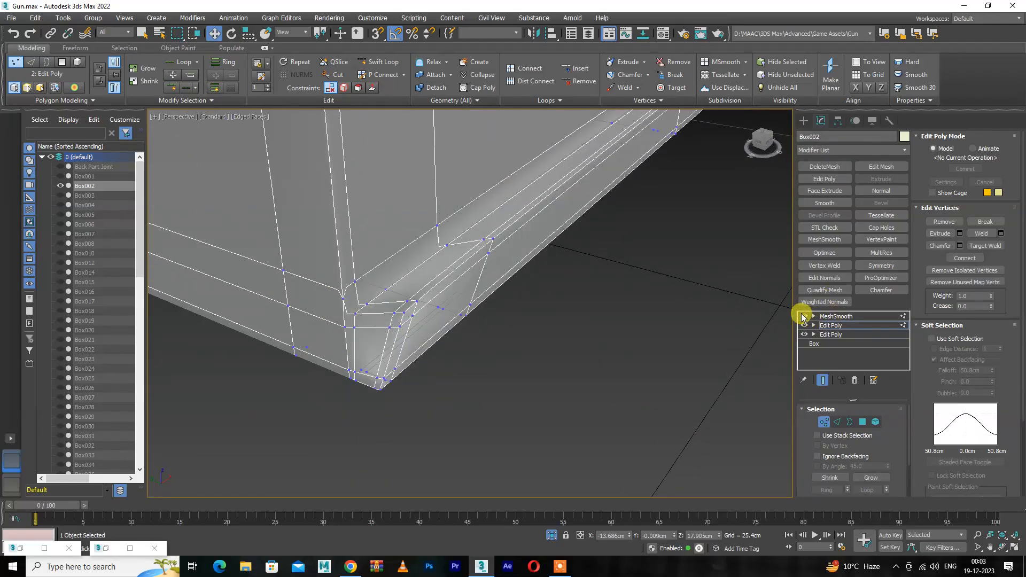
pyautogui.click(804, 316)
pyautogui.keyDown('alt'); pyautogui.moveTo(517, 369); pyautogui.dragTo(505, 335, button='middle'); pyautogui.keyUp('alt')
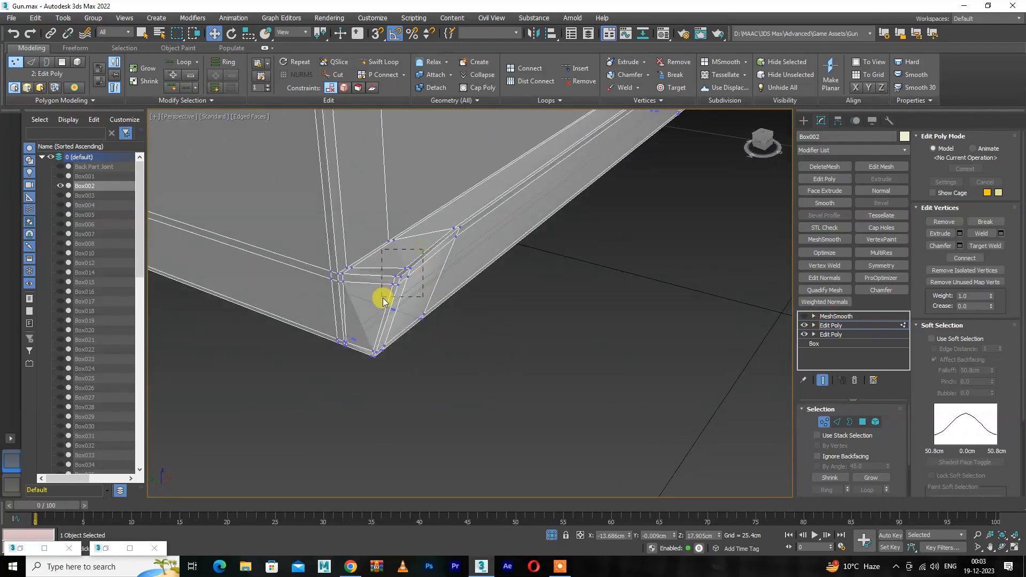
# - Move the vertex cluster on the bottom band's corner outward toward the magazine's end face
pyautogui.moveTo(383, 298); pyautogui.dragTo(384, 294)
pyautogui.keyDown('alt'); pyautogui.moveTo(385, 287); pyautogui.dragTo(505, 316, button='middle'); pyautogui.keyUp('alt')
pyautogui.moveTo(506, 316); pyautogui.dragTo(514, 318)
pyautogui.moveTo(514, 318)
pyautogui.keyDown('alt'); pyautogui.mouseDown(button='middle')
pyautogui.moveTo(527, 316)
pyautogui.moveTo(519, 311)
pyautogui.mouseUp(button='middle'); pyautogui.keyUp('alt')
pyautogui.moveTo(539, 323); pyautogui.dragTo(540, 324)
pyautogui.keyDown('alt'); pyautogui.moveTo(540, 324); pyautogui.dragTo(559, 327, button='middle'); pyautogui.keyUp('alt')
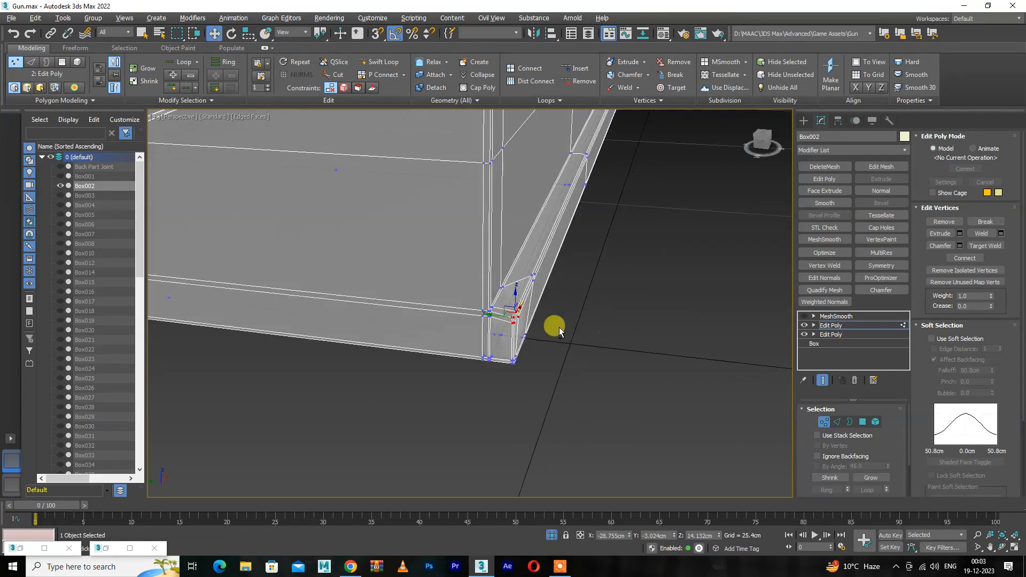
# - Examine the adjusted bottom corner with MeshSmooth enabled and edged faces hidden
pyautogui.click(804, 317)
pyautogui.scroll(-3, 590, 354)
pyautogui.keyDown('alt'); pyautogui.moveTo(590, 354); pyautogui.dragTo(534, 348, button='middle'); pyautogui.keyUp('alt')
pyautogui.press('F4')
pyautogui.moveTo(314, 305); pyautogui.dragTo(374, 345, button='middle')
pyautogui.press('1')
pyautogui.keyDown('alt'); pyautogui.moveTo(383, 380); pyautogui.dragTo(461, 288, button='middle'); pyautogui.keyUp('alt')
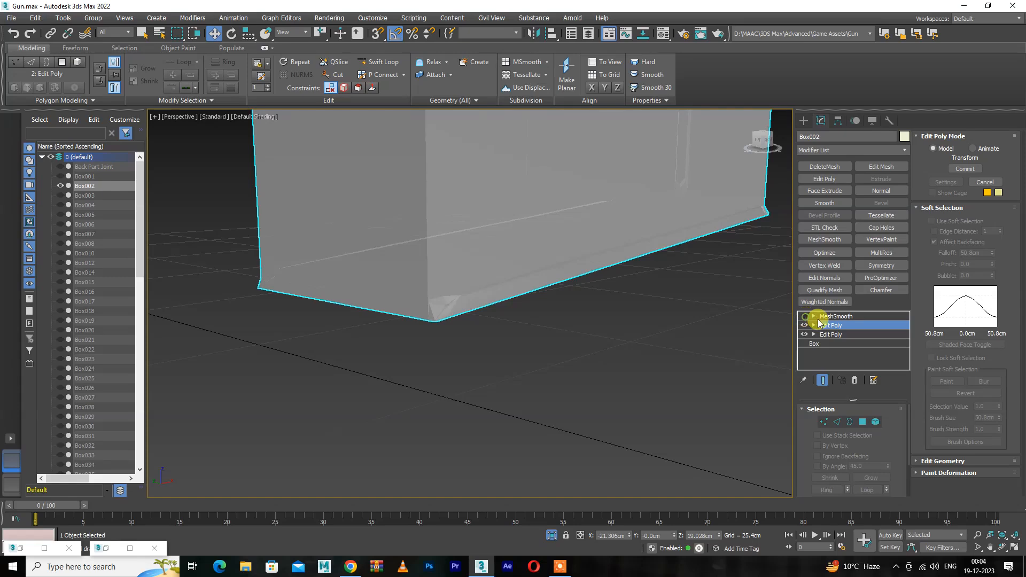
# - Try to shift the bottom band's corner vertices further outward along X on the upper Edit Poly modifier
pyautogui.click(818, 316)
pyautogui.press('1')
pyautogui.press('F4')
pyautogui.scroll(3, 421, 313)
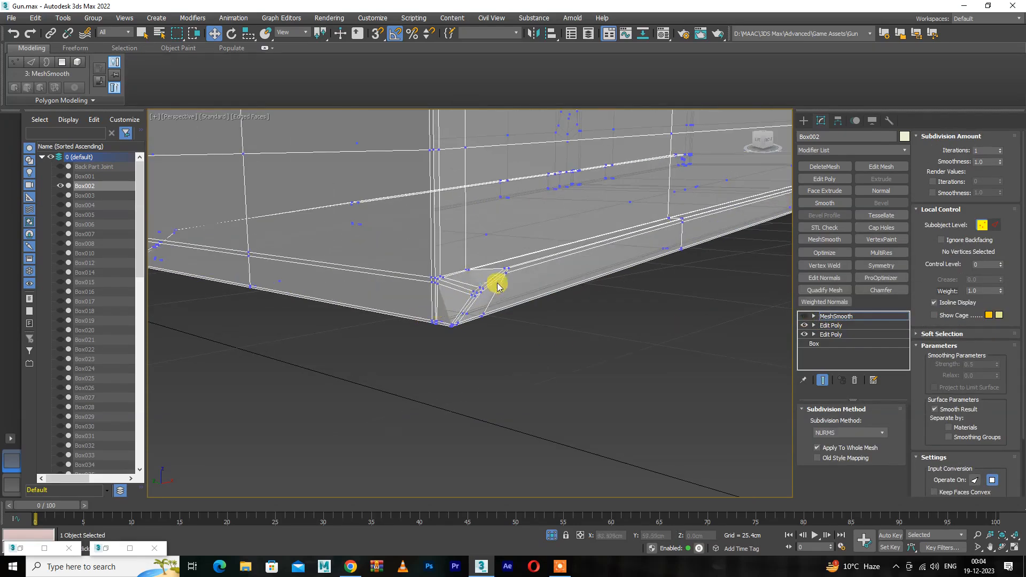
pyautogui.moveTo(468, 297); pyautogui.dragTo(467, 298)
pyautogui.keyDown('alt'); pyautogui.moveTo(467, 298); pyautogui.dragTo(470, 273, button='middle'); pyautogui.keyUp('alt')
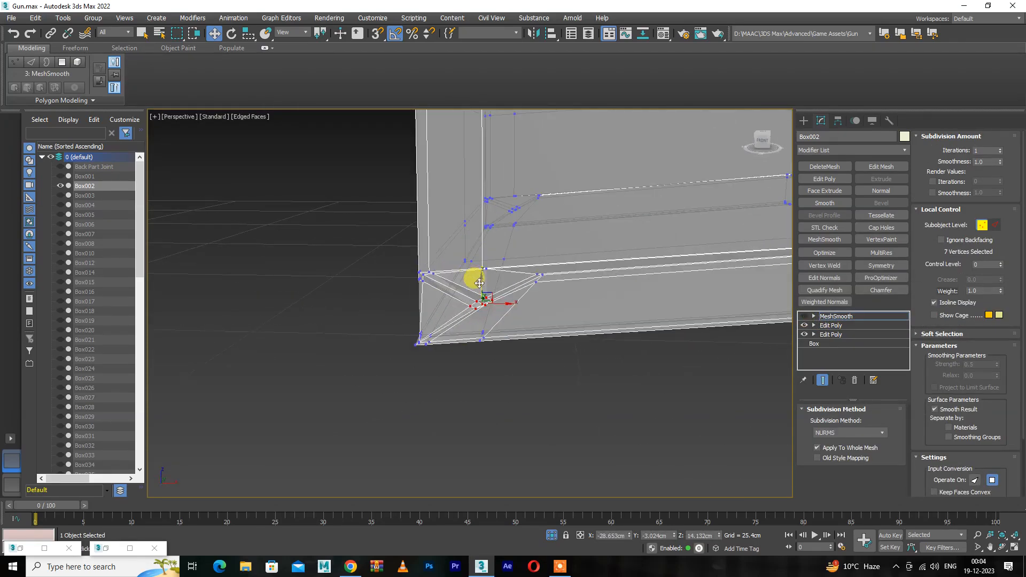
pyautogui.click(832, 325)
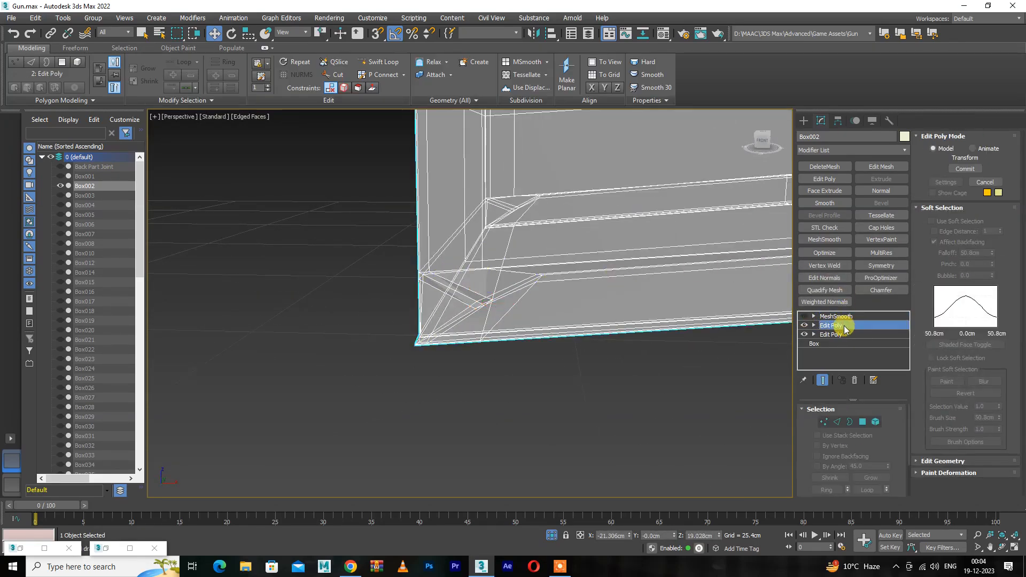
pyautogui.press('1')
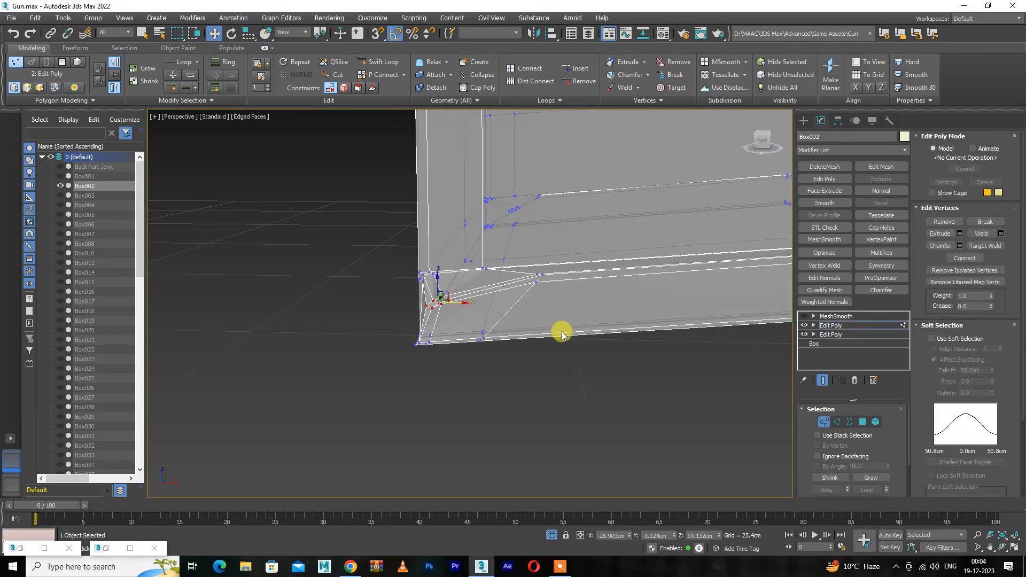
# - Undo the corner moves, MeshSmooth, edge loops and seam welds back to the two separate magazine halves
pyautogui.hotkey('ctrl', 'z')
pyautogui.hotkey('ctrl', 'z')
pyautogui.hotkey('ctrl', 'z')
pyautogui.hotkey('ctrl', 'z')
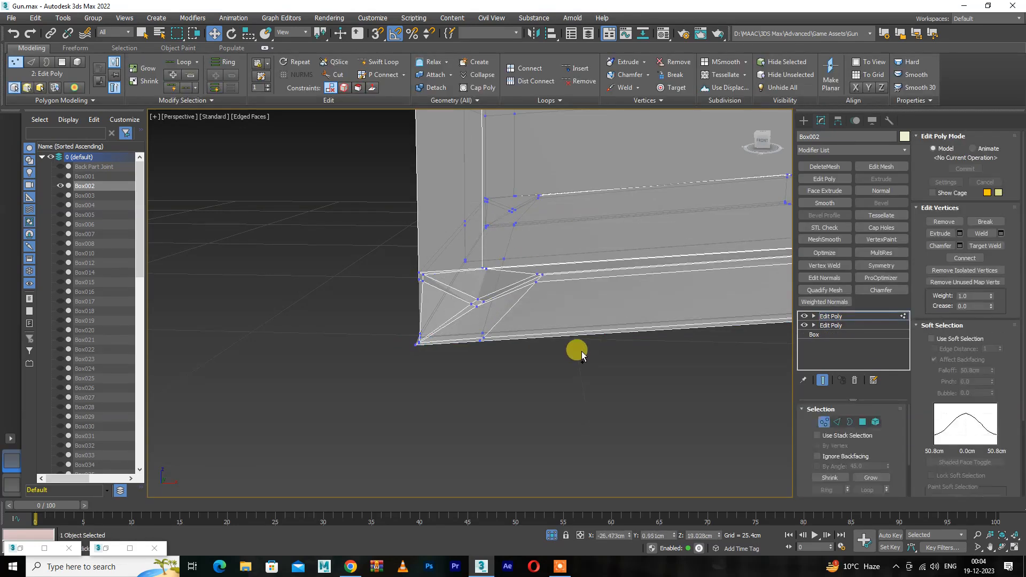
pyautogui.hotkey('ctrl', 'z')
pyautogui.hotkey('ctrl', 'z')
pyautogui.hotkey('ctrl', 'z')
pyautogui.hotkey('ctrl', 'z')
pyautogui.hotkey('ctrl', 'z')
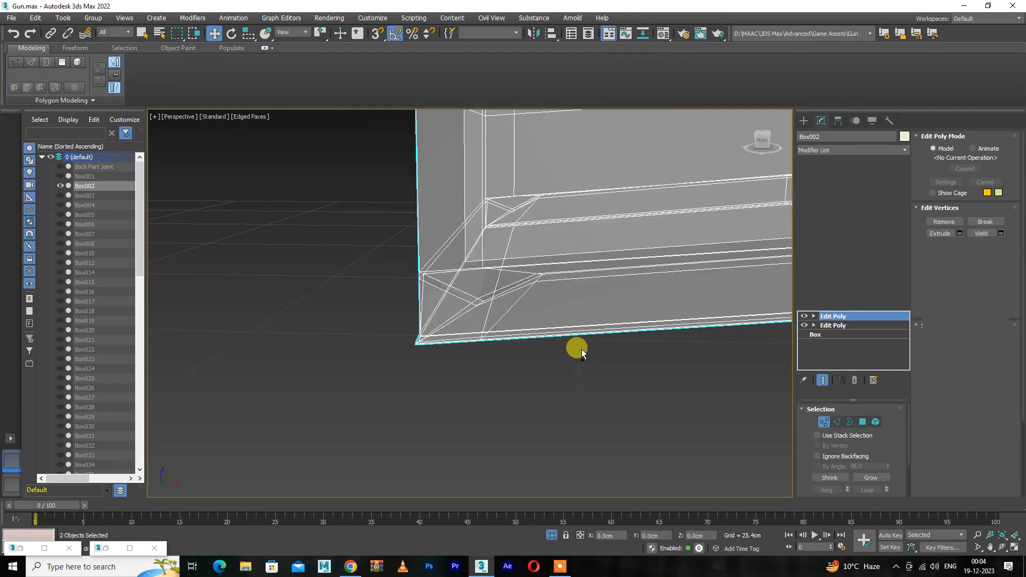
# - Undo further to the single magazine half without the bottom band's extra support edges, and activate vertex editing
pyautogui.scroll(-3, 567, 313)
pyautogui.keyDown('alt'); pyautogui.moveTo(460, 331); pyautogui.dragTo(421, 322, button='middle'); pyautogui.keyUp('alt')
pyautogui.scroll(-2, 396, 291)
pyautogui.hotkey('ctrl', 'z')
pyautogui.hotkey('ctrl', 'z')
pyautogui.hotkey('ctrl', 'z')
pyautogui.scroll(6, 421, 322)
pyautogui.press('2')
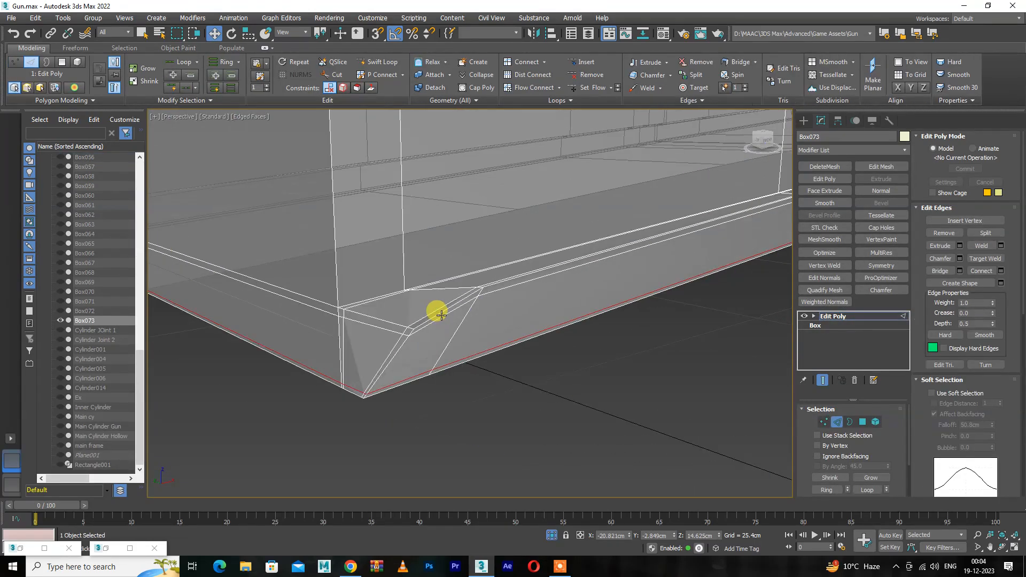
pyautogui.click(406, 318)
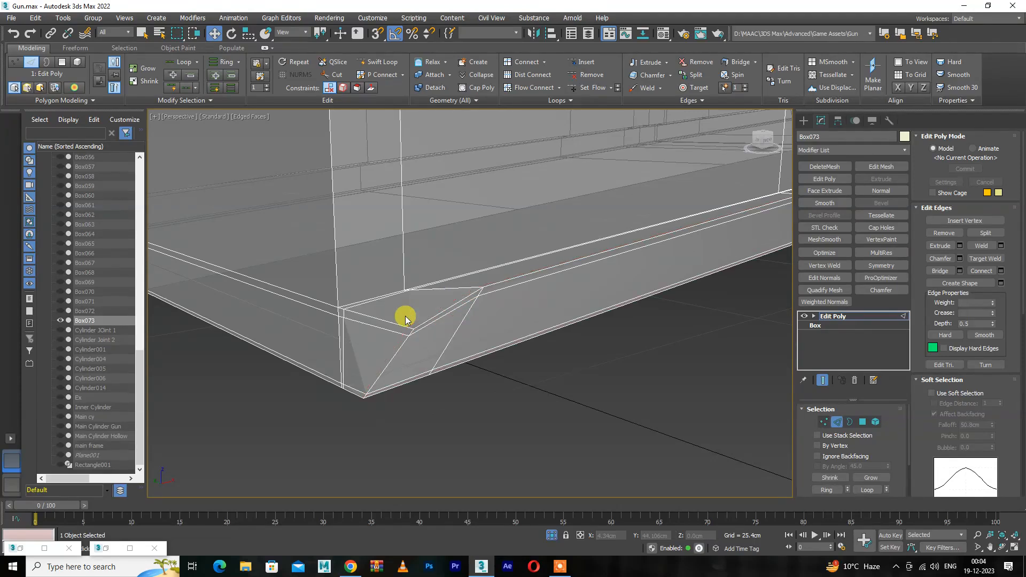
pyautogui.press('1')
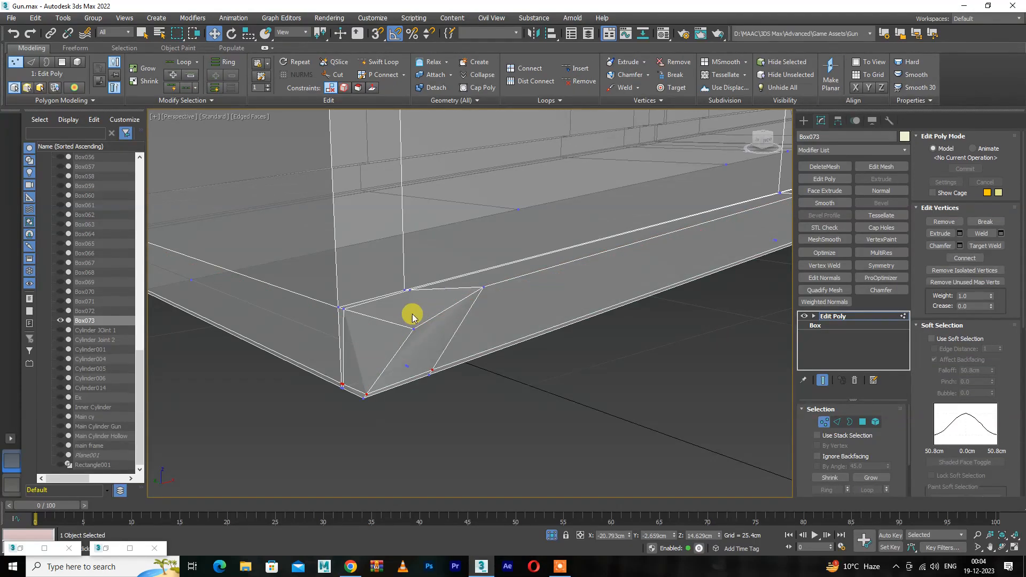
# - Move the bottom band's inner corner vertices outward to the magazine's end at the first corner
pyautogui.keyDown('alt'); pyautogui.moveTo(396, 333); pyautogui.dragTo(256, 372, button='middle'); pyautogui.keyUp('alt')
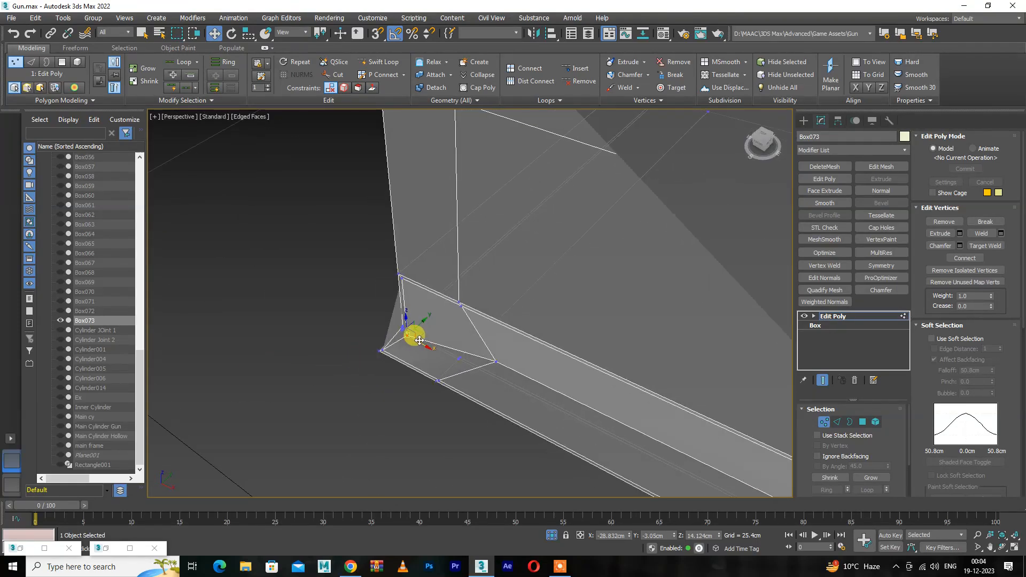
pyautogui.keyDown('alt'); pyautogui.moveTo(393, 328); pyautogui.dragTo(408, 313, button='middle'); pyautogui.keyUp('alt')
pyautogui.moveTo(528, 301); pyautogui.dragTo(466, 296)
pyautogui.keyDown('alt'); pyautogui.moveTo(466, 297); pyautogui.dragTo(440, 346, button='middle'); pyautogui.keyUp('alt')
# - Move the two inner vertices of the bottom band's opposite corner along X toward the magazine's end
pyautogui.keyDown('alt'); pyautogui.moveTo(414, 304); pyautogui.dragTo(206, 300, button='middle'); pyautogui.keyUp('alt')
pyautogui.scroll(5, 636, 364)
pyautogui.keyDown('alt'); pyautogui.moveTo(617, 341); pyautogui.dragTo(605, 338, button='middle'); pyautogui.keyUp('alt')
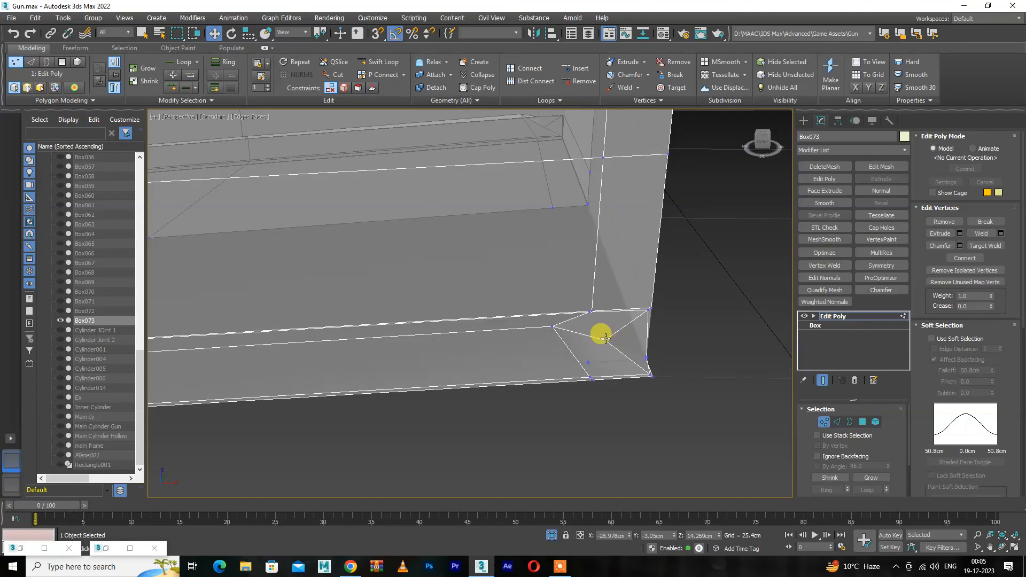
pyautogui.moveTo(603, 335); pyautogui.dragTo(639, 336)
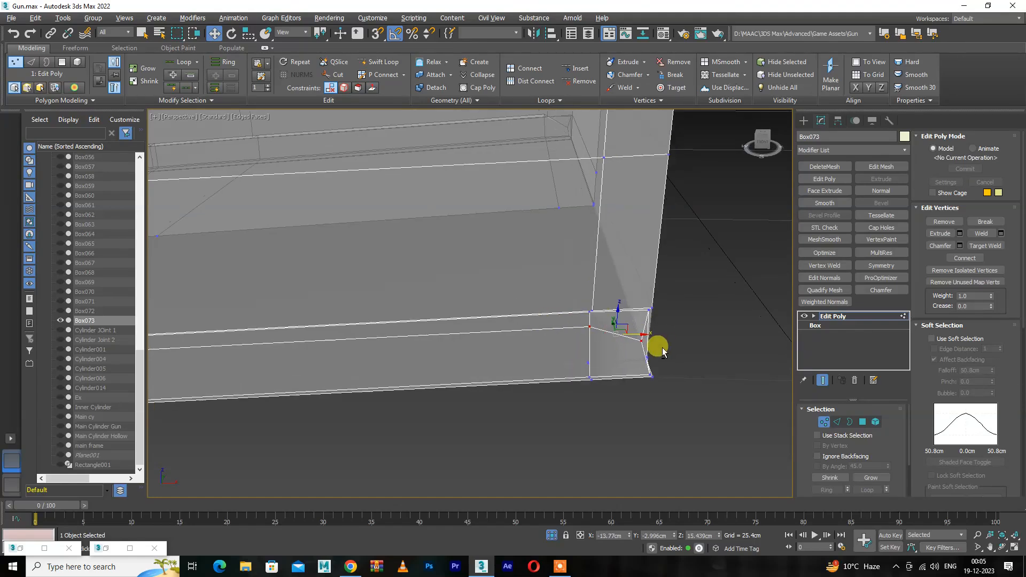
# - Add support edge loops with SwiftLoop along the bottom band and around the outer side of the magazine half
pyautogui.keyDown('alt'); pyautogui.moveTo(665, 350); pyautogui.dragTo(581, 346, button='middle'); pyautogui.keyUp('alt')
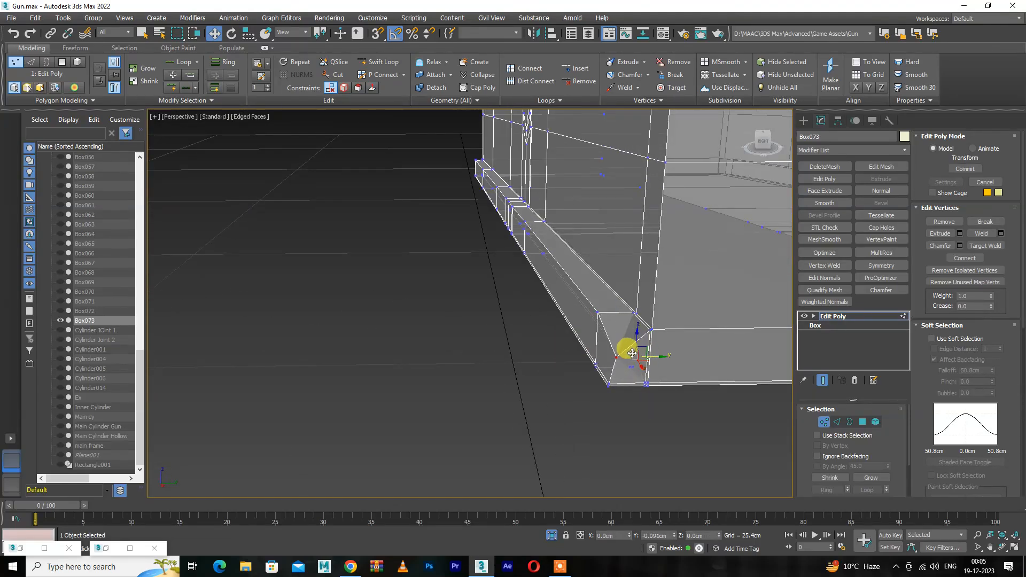
pyautogui.click(616, 317)
pyautogui.moveTo(616, 317)
pyautogui.keyDown('alt'); pyautogui.mouseDown(button='middle')
pyautogui.moveTo(595, 332)
pyautogui.moveTo(633, 338)
pyautogui.moveTo(600, 323)
pyautogui.moveTo(608, 330)
pyautogui.mouseUp(button='middle'); pyautogui.keyUp('alt')
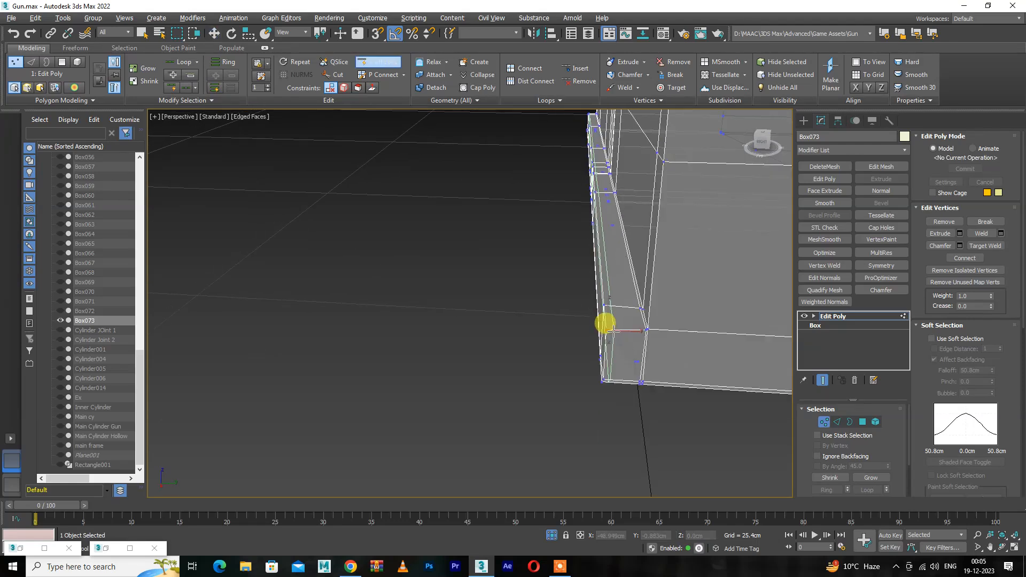
pyautogui.press('2')
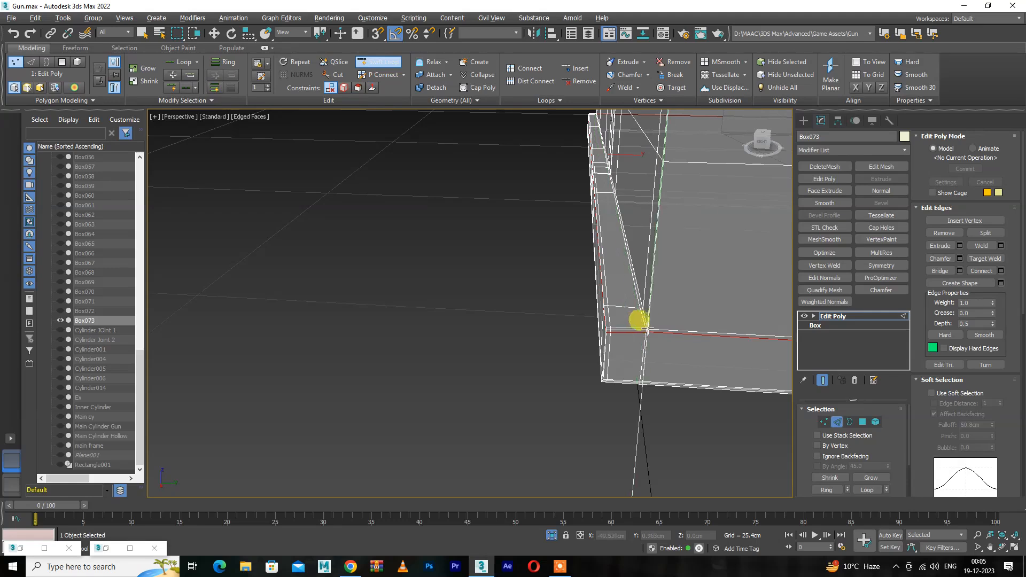
pyautogui.keyDown('alt'); pyautogui.moveTo(602, 314); pyautogui.dragTo(385, 316, button='middle'); pyautogui.keyUp('alt')
pyautogui.keyDown('alt'); pyautogui.moveTo(364, 392); pyautogui.dragTo(434, 398, button='middle'); pyautogui.keyUp('alt')
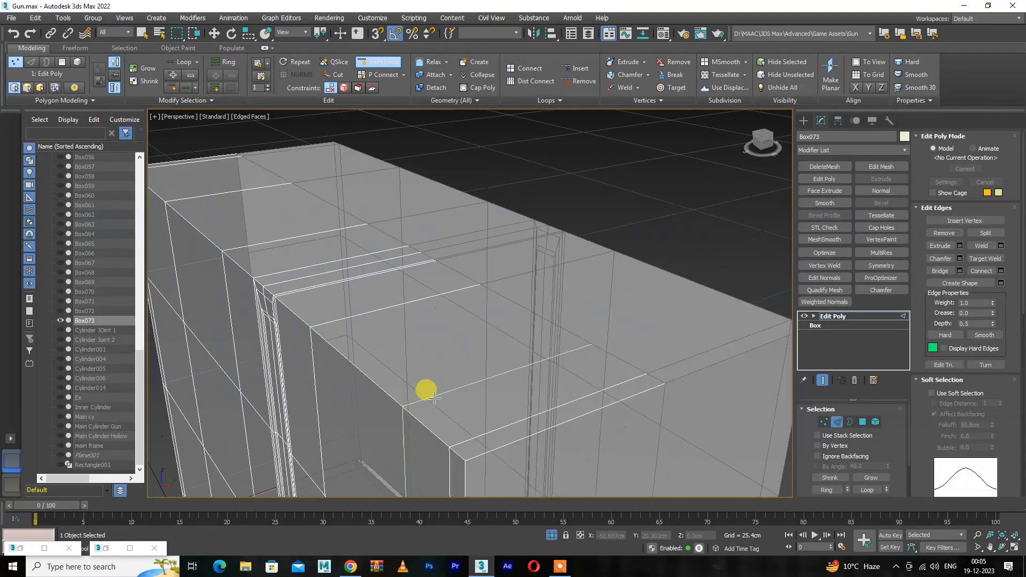
pyautogui.keyDown('alt'); pyautogui.moveTo(458, 451); pyautogui.dragTo(486, 355, button='middle'); pyautogui.keyUp('alt')
pyautogui.scroll(-2, 485, 347)
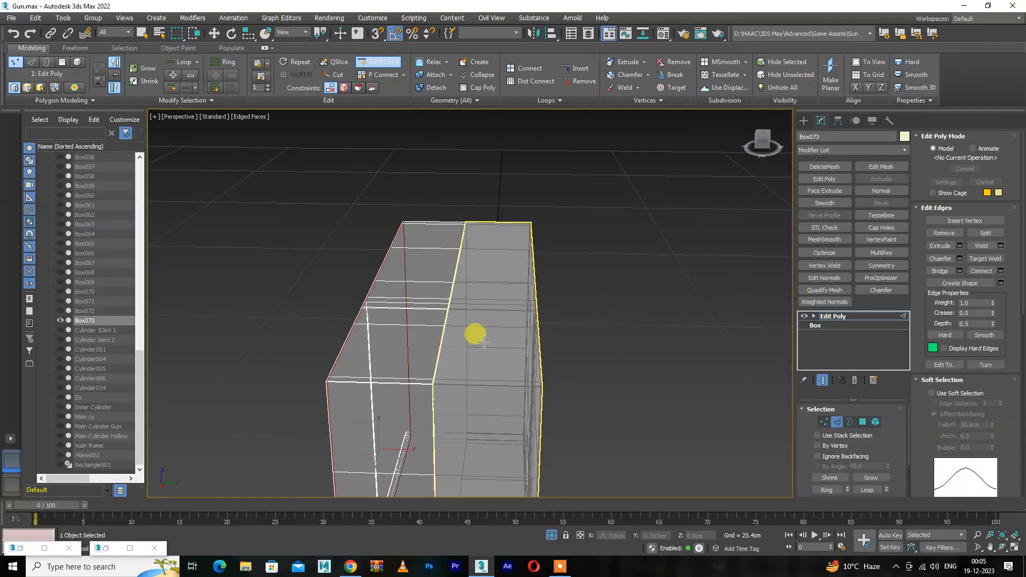
# - Inspect the magazine halves' end, side and bottom band with the added support loops from several angles
pyautogui.press('1')
pyautogui.scroll(-3, 463, 363)
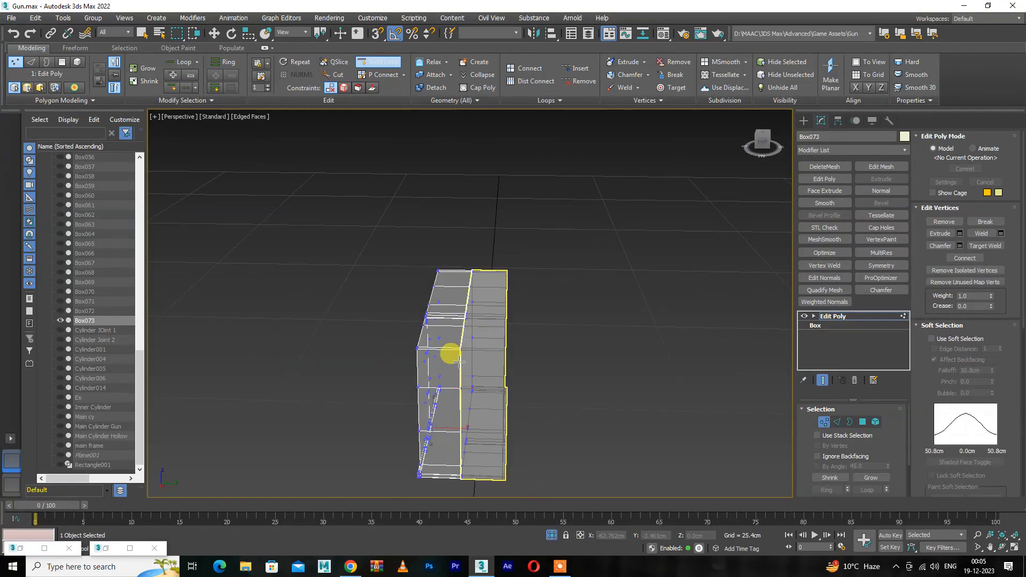
pyautogui.scroll(3, 459, 362)
pyautogui.keyDown('alt'); pyautogui.moveTo(442, 290); pyautogui.dragTo(512, 240, button='middle'); pyautogui.keyUp('alt')
pyautogui.moveTo(512, 240); pyautogui.dragTo(466, 127, button='middle')
pyautogui.scroll(2, 539, 297)
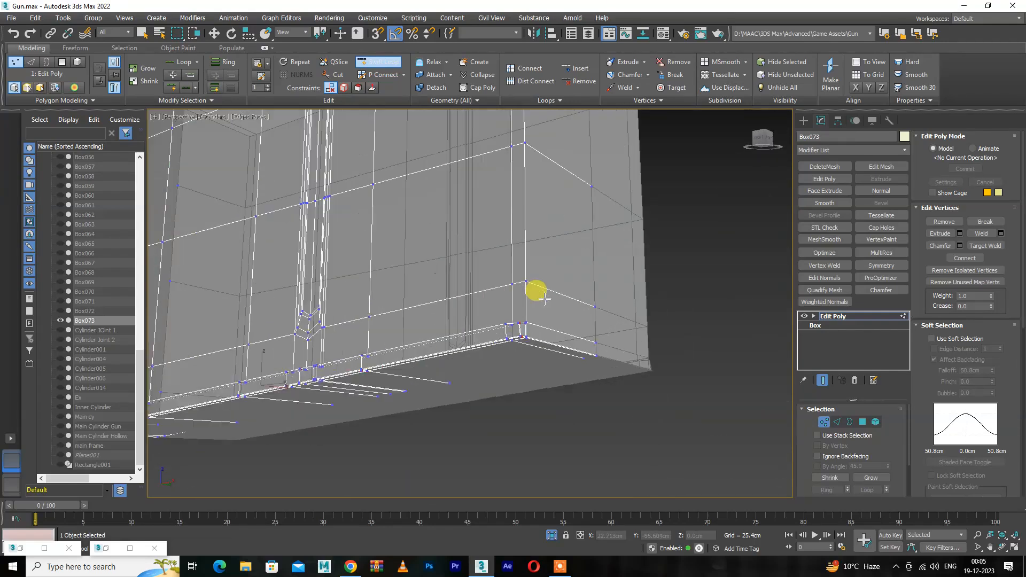
pyautogui.scroll(-1, 497, 308)
pyautogui.press('1')
pyautogui.scroll(-4, 497, 296)
pyautogui.press('1')
pyautogui.keyDown('alt'); pyautogui.moveTo(522, 278); pyautogui.dragTo(521, 315, button='middle'); pyautogui.keyUp('alt')
pyautogui.press('1')
pyautogui.press('1')
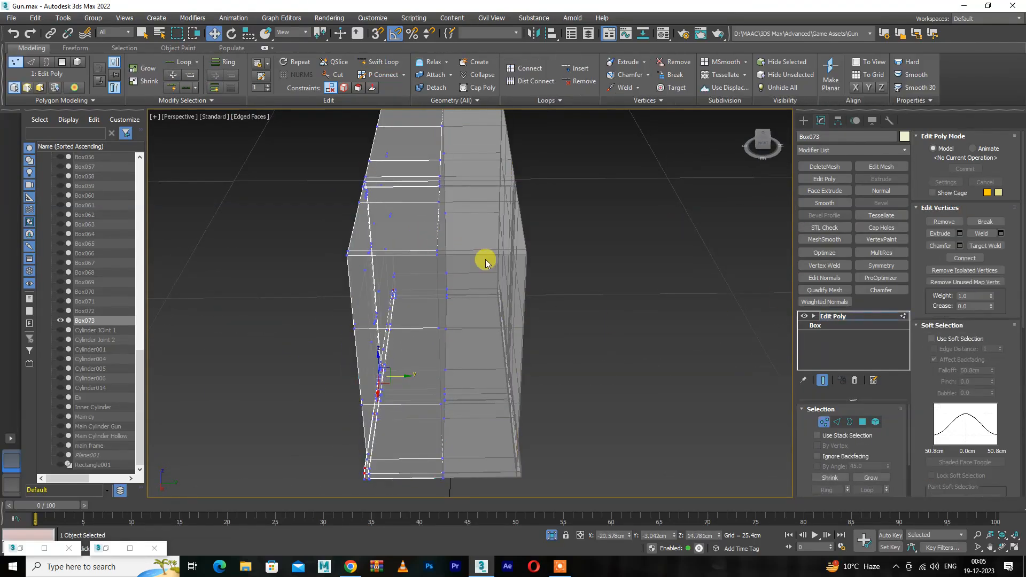
# - Apply a new Edit Poly modifier to both magazine halves and try to attach them into one object
pyautogui.press('1')
pyautogui.moveTo(598, 242); pyautogui.dragTo(374, 353)
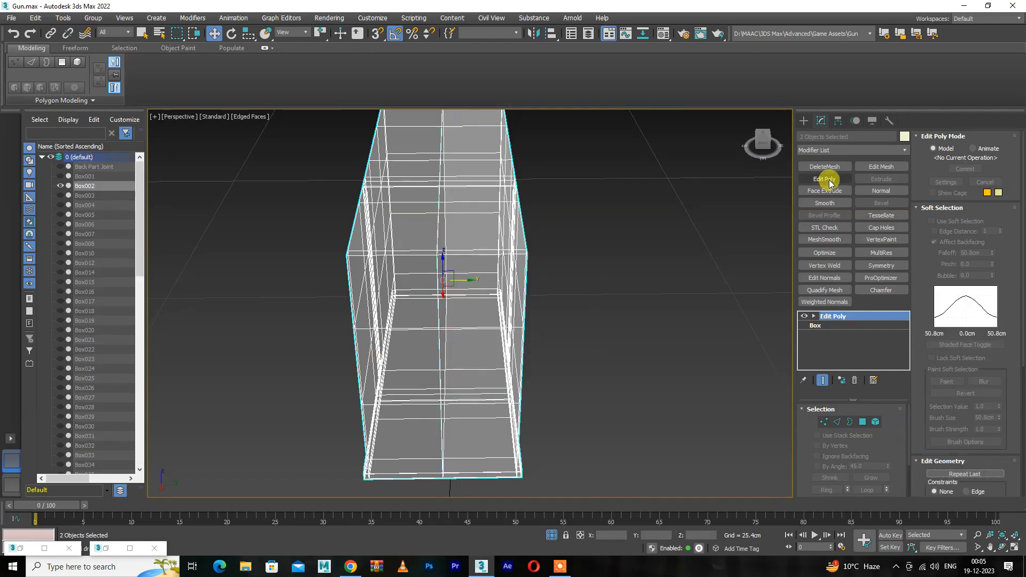
pyautogui.click(495, 278)
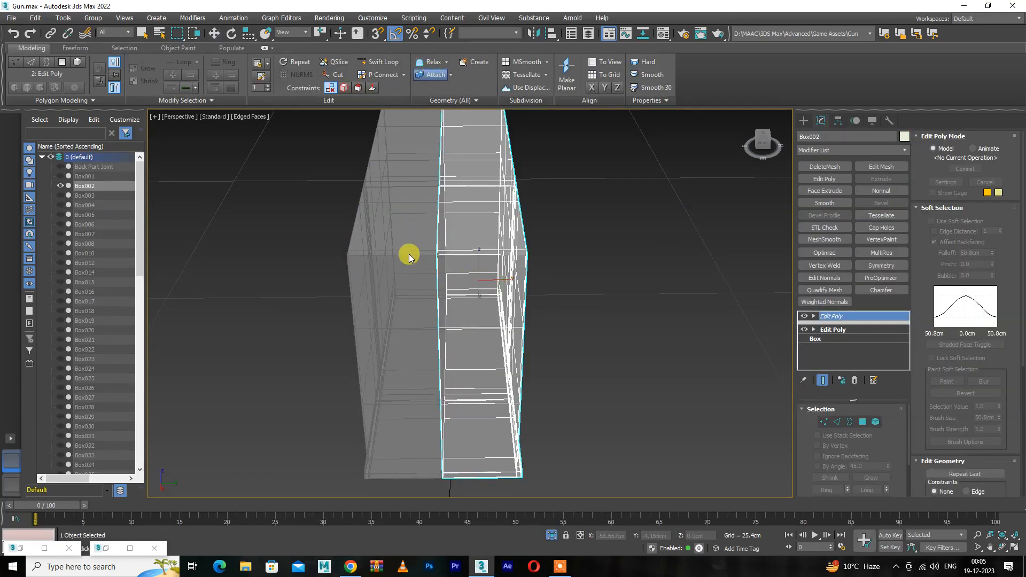
pyautogui.press('1')
pyautogui.press('1')
pyautogui.click(419, 242)
pyautogui.keyDown('ctrl'); pyautogui.click(465, 240); pyautogui.keyUp('ctrl')
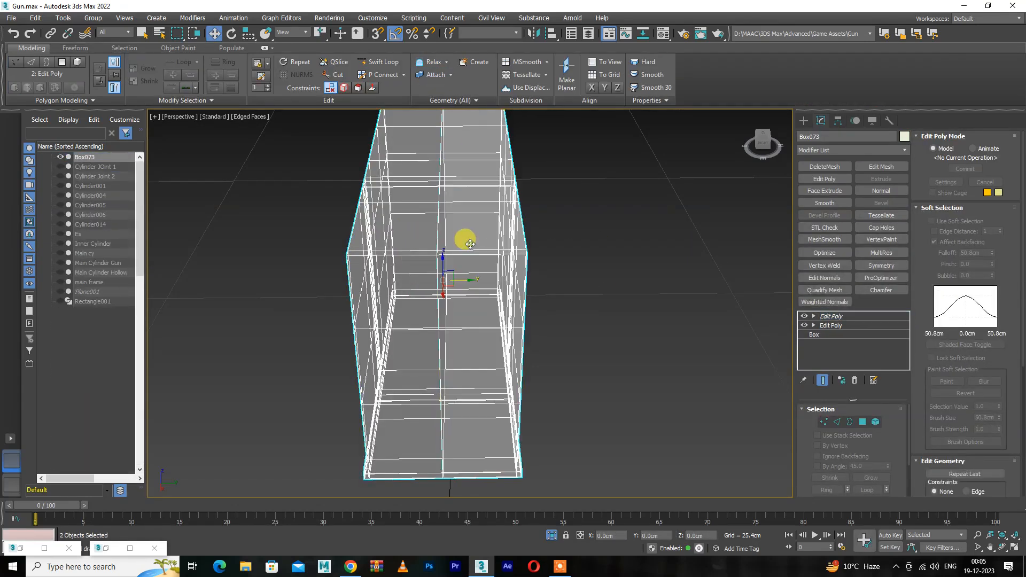
# - Remove the extra Edit Poly modifier from both magazine halves and activate vertex editing on one half
pyautogui.click(855, 380)
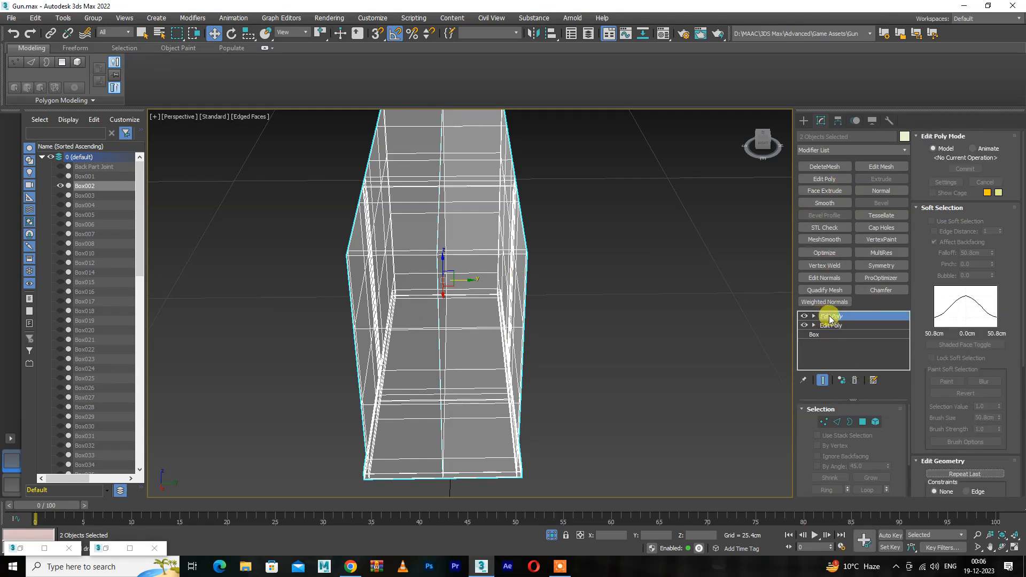
pyautogui.press('1')
pyautogui.press('1')
pyautogui.rightClick(487, 254)
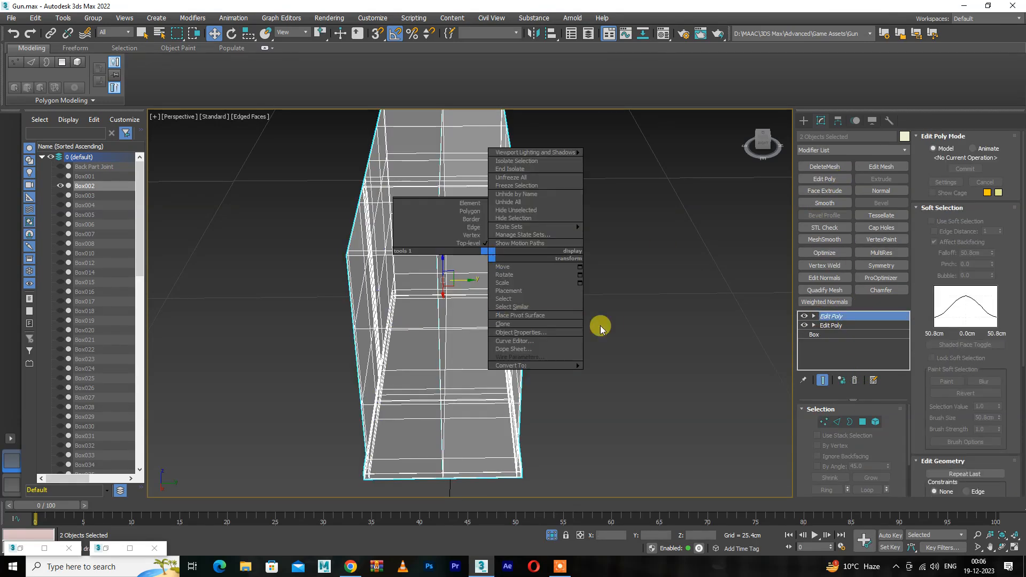
pyautogui.click(623, 370)
pyautogui.click(451, 261)
pyautogui.press('1')
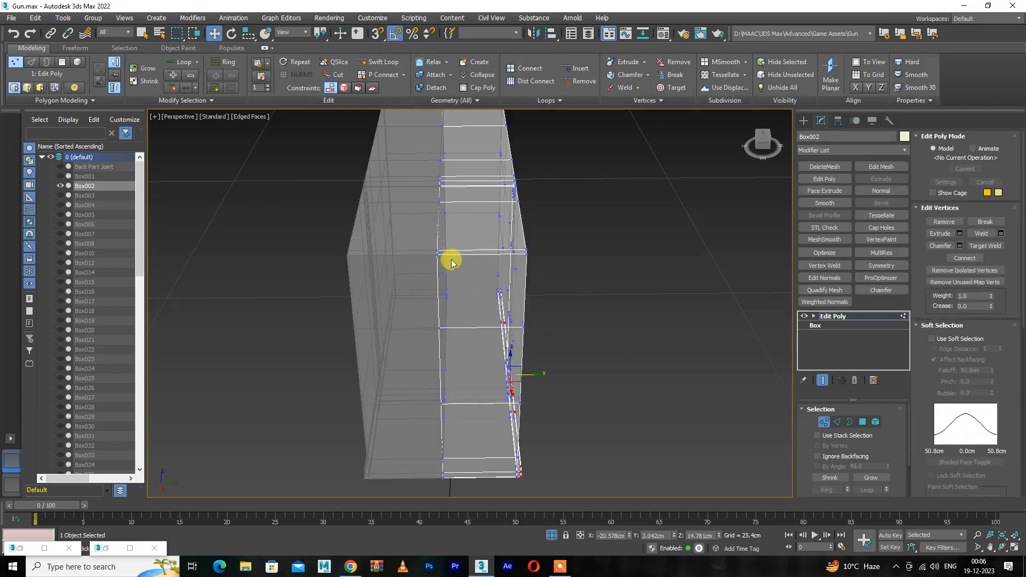
# - Delete one of the two linked magazine halves and end the isolation to bring back the whole gun
pyautogui.keyDown('alt'); pyautogui.moveTo(405, 266); pyautogui.dragTo(382, 289, button='middle'); pyautogui.keyUp('alt')
pyautogui.press('1')
pyautogui.click(383, 290)
pyautogui.press('Delete')
pyautogui.hotkey('alt', 'q')
# - Examine the remaining magazine half both isolated and in place under the gun body
pyautogui.scroll(-5, 505, 283)
pyautogui.click(512, 298)
pyautogui.keyDown('alt'); pyautogui.moveTo(512, 298); pyautogui.dragTo(558, 319, button='middle'); pyautogui.keyUp('alt')
pyautogui.click(544, 318)
pyautogui.click(508, 334)
pyautogui.hotkey('alt', 'q')
pyautogui.click(513, 397)
pyautogui.click(490, 323)
pyautogui.hotkey('alt', 'q')
pyautogui.scroll(-3, 497, 318)
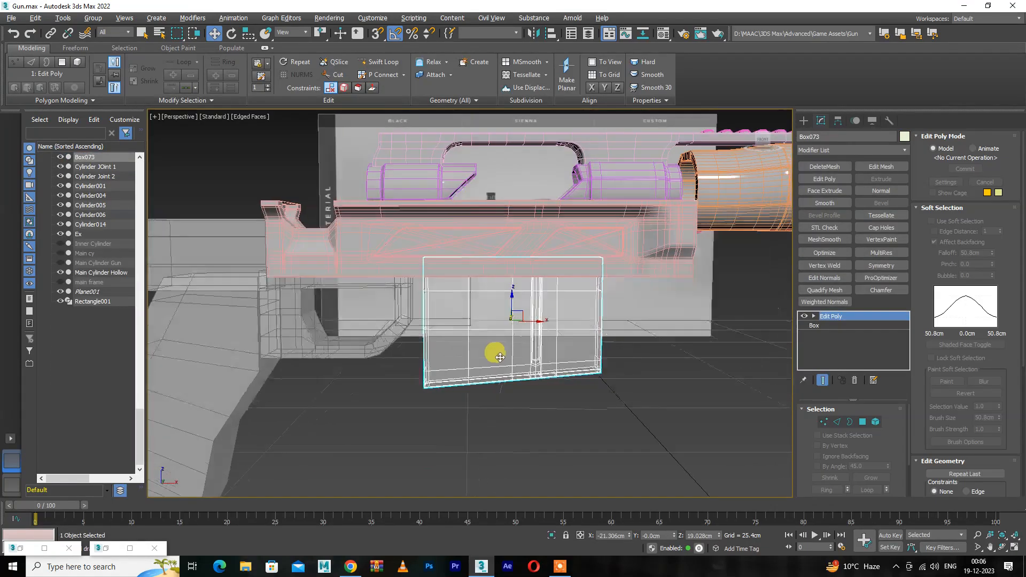
# - Try to mirror the remaining magazine half along the Y axis, and undo the mirroring
pyautogui.click(532, 34)
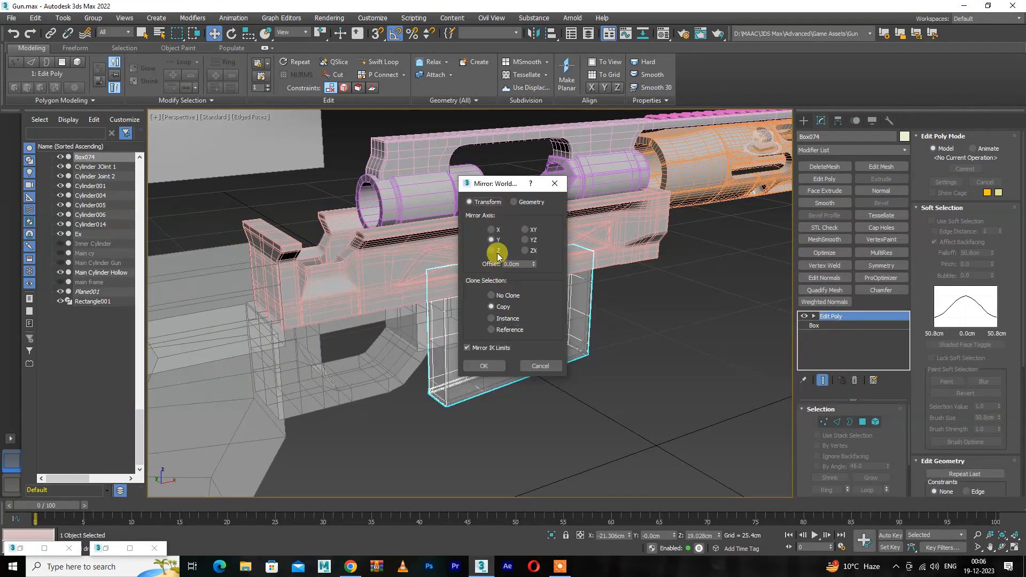
pyautogui.click(529, 366)
pyautogui.hotkey('alt', 'q')
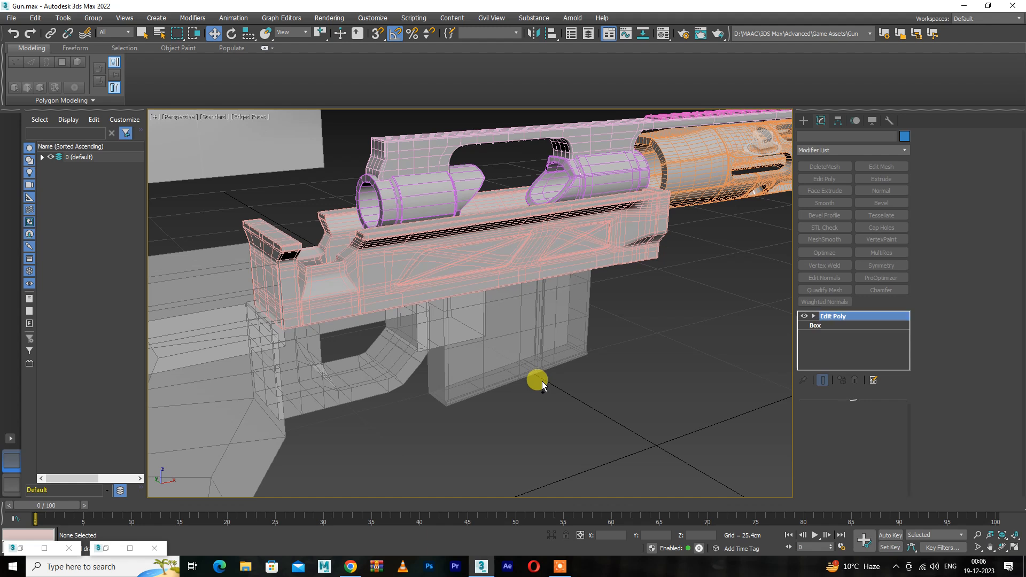
pyautogui.hotkey('alt', 'q')
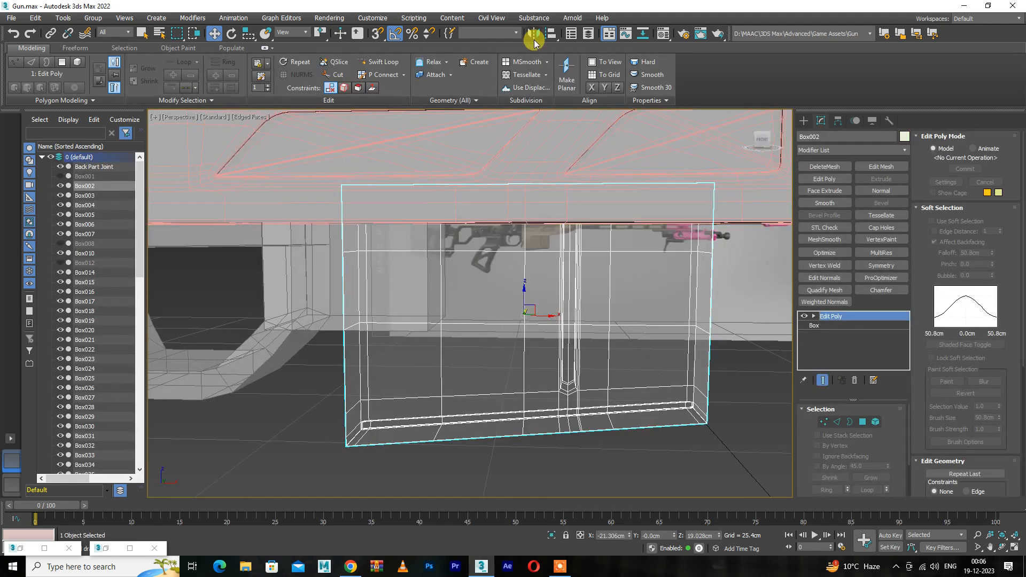
pyautogui.click(533, 33)
pyautogui.click(486, 367)
pyautogui.keyDown('alt'); pyautogui.moveTo(427, 398); pyautogui.dragTo(470, 381, button='middle'); pyautogui.keyUp('alt')
pyautogui.hotkey('ctrl', 'z')
# - Clone the magazine half as one copy, mirror the clone along Y with No Clone, and fit it against the original
pyautogui.scroll(-2, 493, 358)
pyautogui.moveTo(506, 320)
pyautogui.keyDown('shift'); pyautogui.mouseDown()
pyautogui.moveTo(554, 358)
pyautogui.moveTo(535, 338)
pyautogui.mouseUp(); pyautogui.keyUp('shift')
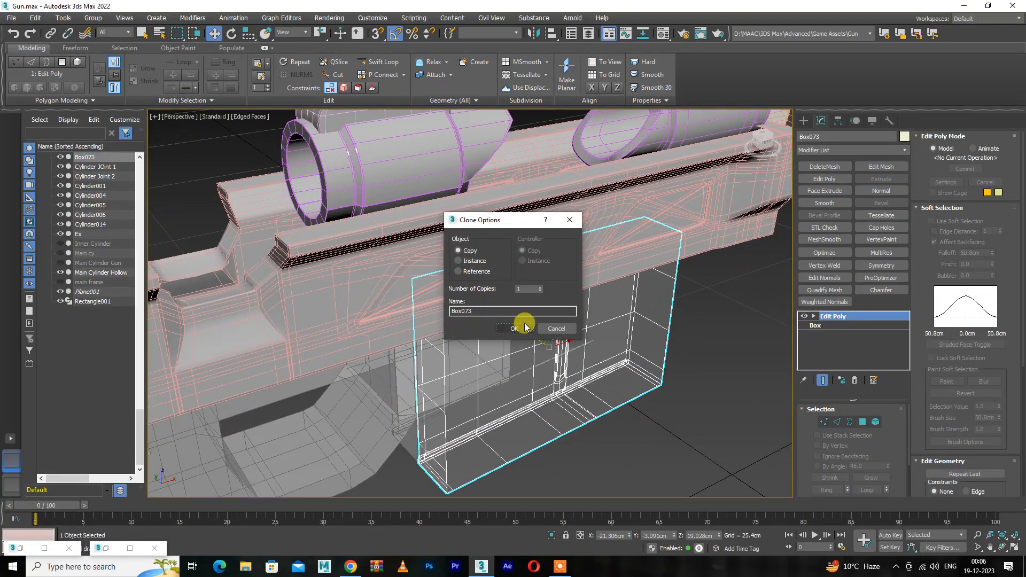
pyautogui.click(514, 328)
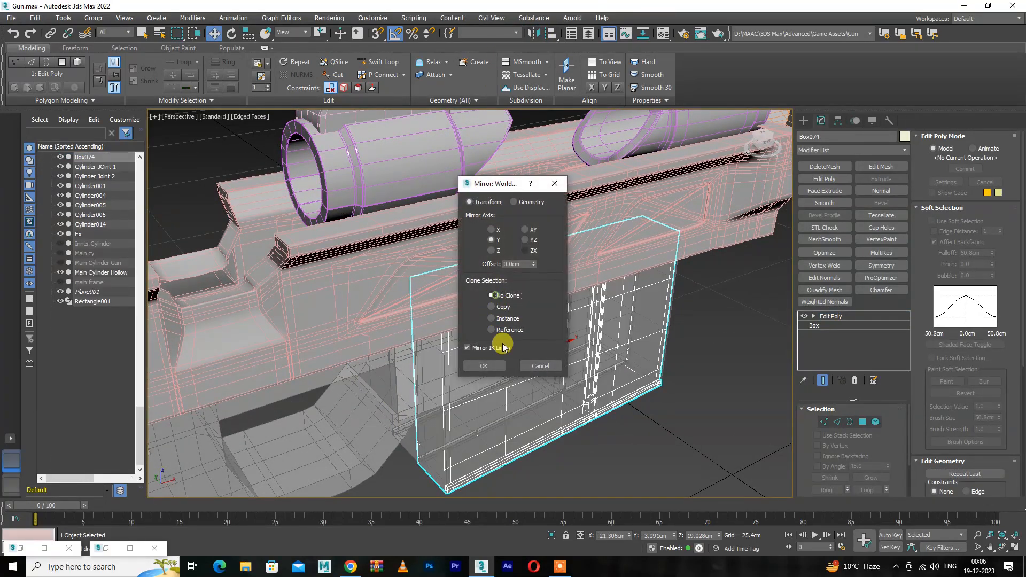
pyautogui.click(489, 365)
pyautogui.keyDown('alt'); pyautogui.moveTo(480, 394); pyautogui.dragTo(457, 389, button='middle'); pyautogui.keyUp('alt')
pyautogui.moveTo(454, 417); pyautogui.dragTo(454, 415)
# - Isolate the two magazine halves, attach them into one object, and activate vertex editing
pyautogui.hotkey('alt', 'q')
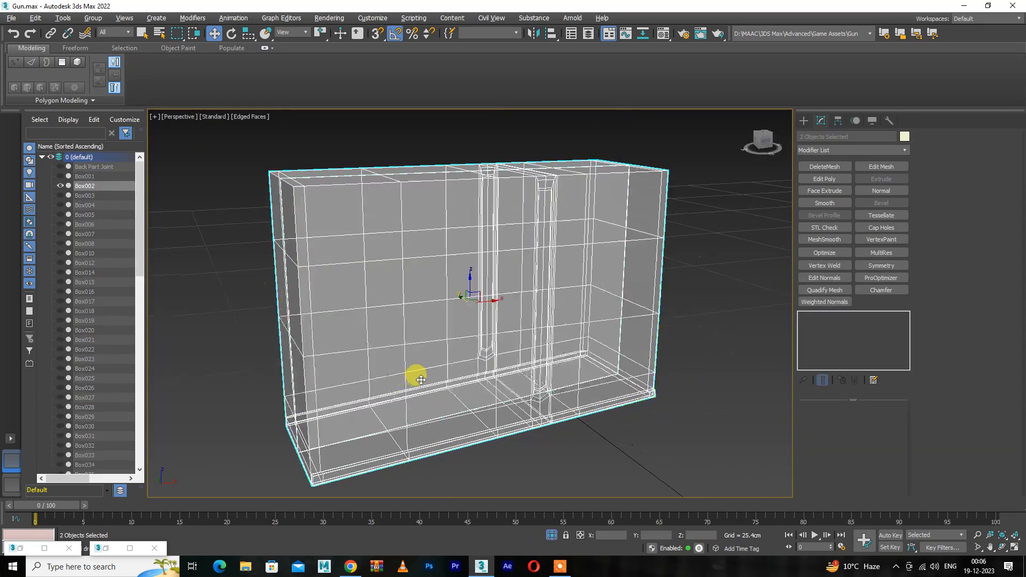
pyautogui.keyDown('alt'); pyautogui.moveTo(412, 375); pyautogui.dragTo(476, 390, button='middle'); pyautogui.keyUp('alt')
pyautogui.scroll(3, 428, 275)
pyautogui.scroll(-4, 438, 279)
pyautogui.keyDown('alt'); pyautogui.moveTo(442, 281); pyautogui.dragTo(465, 279, button='middle'); pyautogui.keyUp('alt')
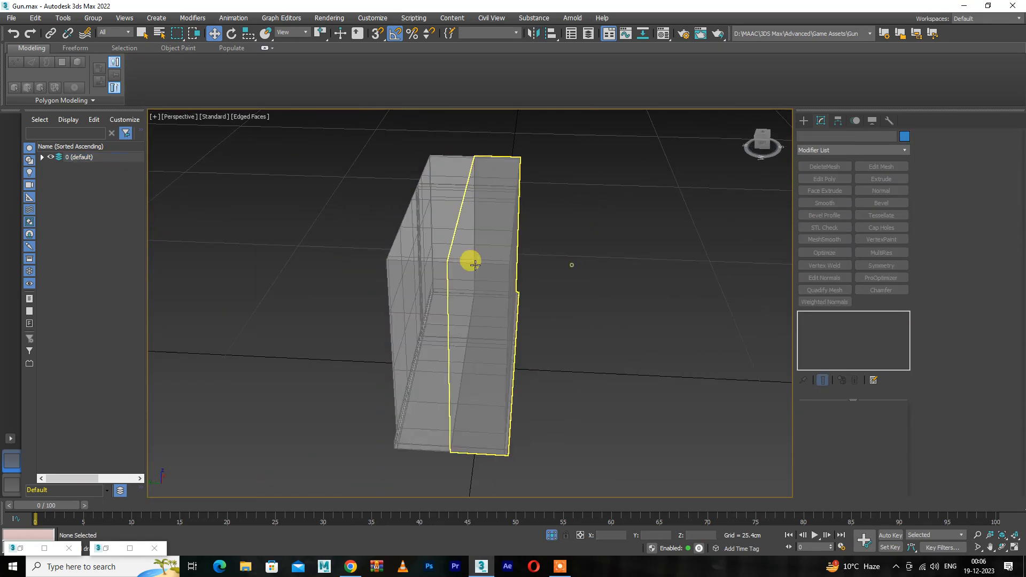
pyautogui.click(439, 271)
pyautogui.click(441, 245)
pyautogui.keyDown('alt'); pyautogui.moveTo(451, 284); pyautogui.dragTo(481, 236, button='middle'); pyautogui.keyUp('alt')
pyautogui.press('1')
# - Select the facing vertex pairs along the magazine's centre seam, down to the lower edge, and weld them
pyautogui.scroll(5, 491, 193)
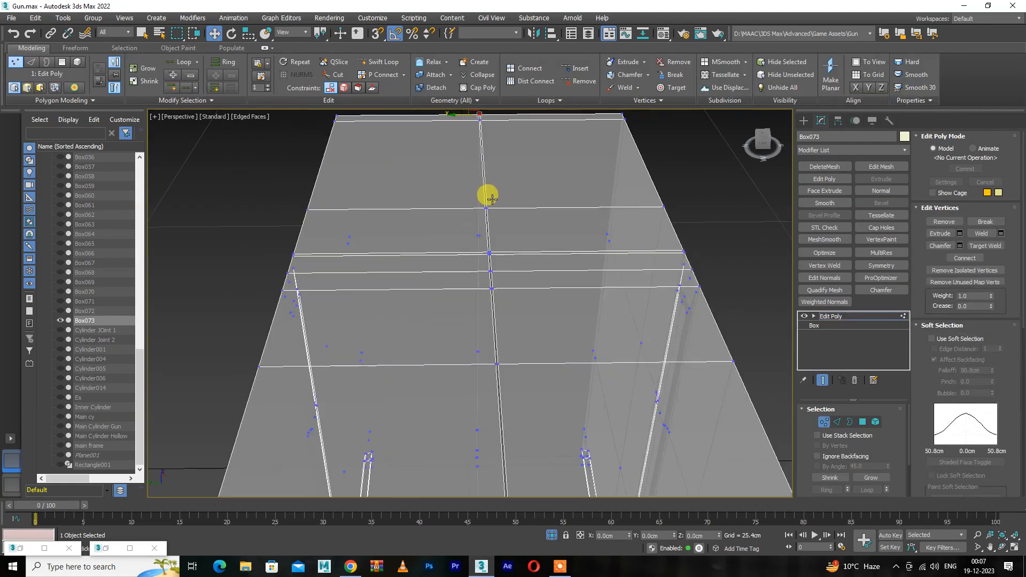
pyautogui.scroll(3, 493, 221)
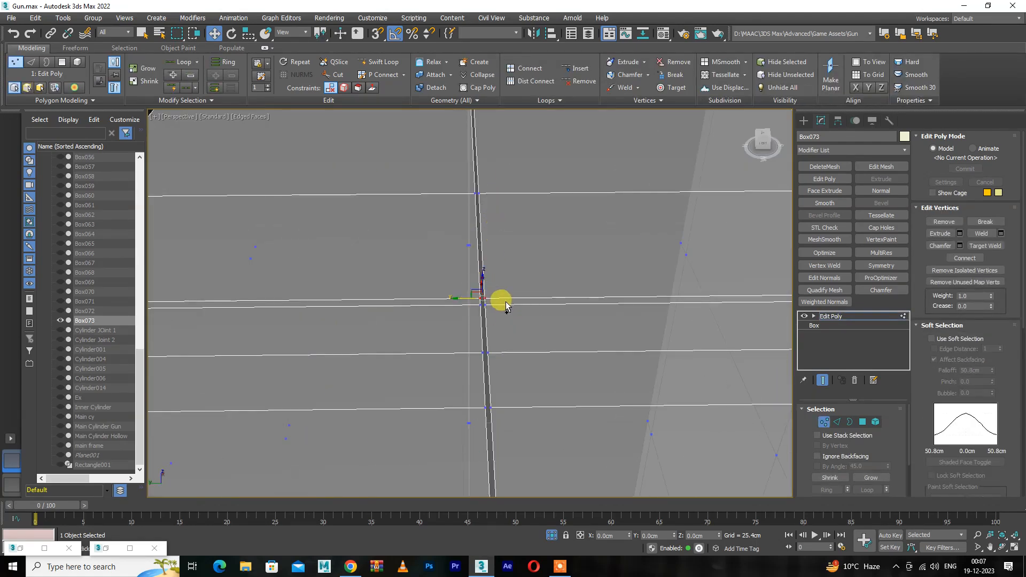
pyautogui.keyDown('alt'); pyautogui.moveTo(476, 357); pyautogui.dragTo(492, 233, button='middle'); pyautogui.keyUp('alt')
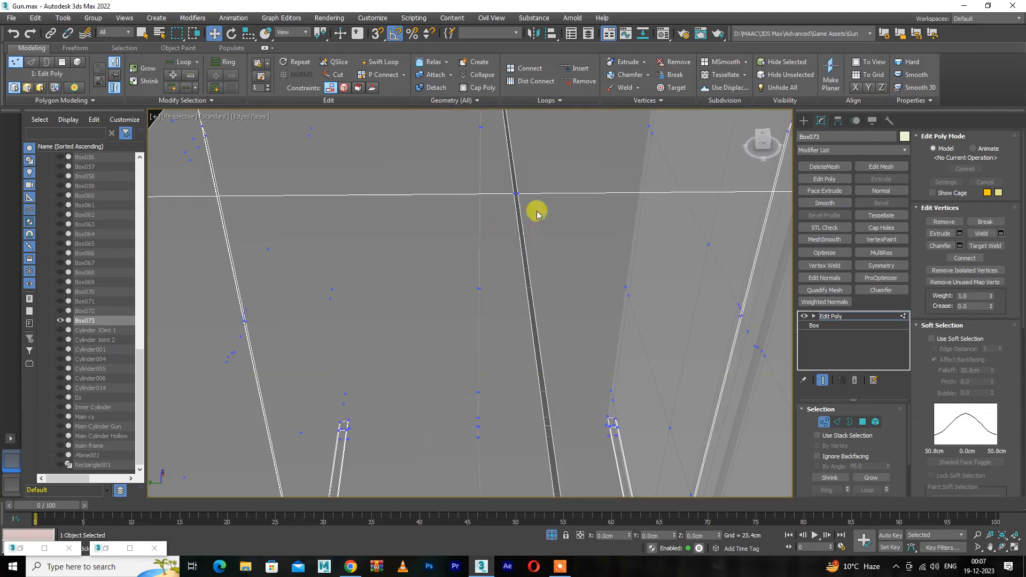
pyautogui.moveTo(508, 320); pyautogui.dragTo(474, 224, button='middle')
pyautogui.scroll(-3, 471, 213)
pyautogui.moveTo(495, 340); pyautogui.dragTo(502, 294, button='middle')
pyautogui.keyDown('ctrl'); pyautogui.moveTo(510, 280); pyautogui.dragTo(444, 324); pyautogui.keyUp('ctrl')
pyautogui.moveTo(471, 334); pyautogui.dragTo(463, 149, button='middle')
pyautogui.moveTo(505, 406); pyautogui.dragTo(508, 294, button='middle')
pyautogui.keyDown('ctrl'); pyautogui.moveTo(508, 295); pyautogui.dragTo(456, 345); pyautogui.keyUp('ctrl')
pyautogui.moveTo(502, 400); pyautogui.dragTo(522, 325, button='middle')
pyautogui.keyDown('ctrl'); pyautogui.moveTo(523, 324); pyautogui.dragTo(444, 374); pyautogui.keyUp('ctrl')
pyautogui.scroll(1, 464, 420)
pyautogui.moveTo(464, 420); pyautogui.dragTo(475, 322, button='middle')
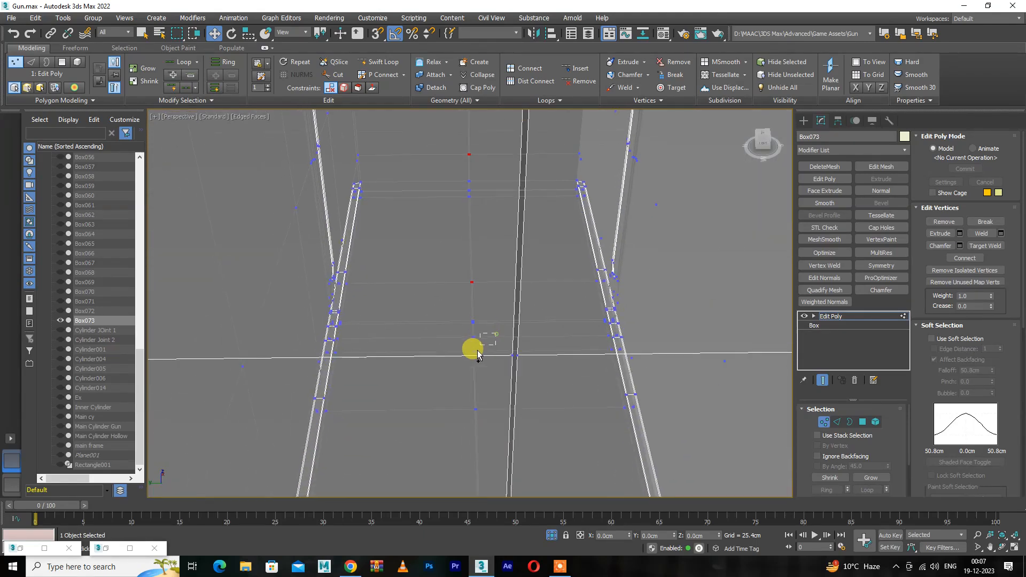
pyautogui.moveTo(484, 402)
pyautogui.mouseDown(button='middle')
pyautogui.moveTo(492, 358)
pyautogui.moveTo(544, 279)
pyautogui.mouseUp(button='middle')
pyautogui.keyDown('ctrl'); pyautogui.moveTo(534, 349); pyautogui.dragTo(443, 398); pyautogui.keyUp('ctrl')
pyautogui.moveTo(470, 400); pyautogui.dragTo(474, 238, button='middle')
pyautogui.scroll(-2, 477, 242)
pyautogui.moveTo(477, 442); pyautogui.dragTo(474, 290, button='middle')
pyautogui.scroll(2, 528, 402)
pyautogui.scroll(-3, 499, 315)
pyautogui.scroll(3, 485, 368)
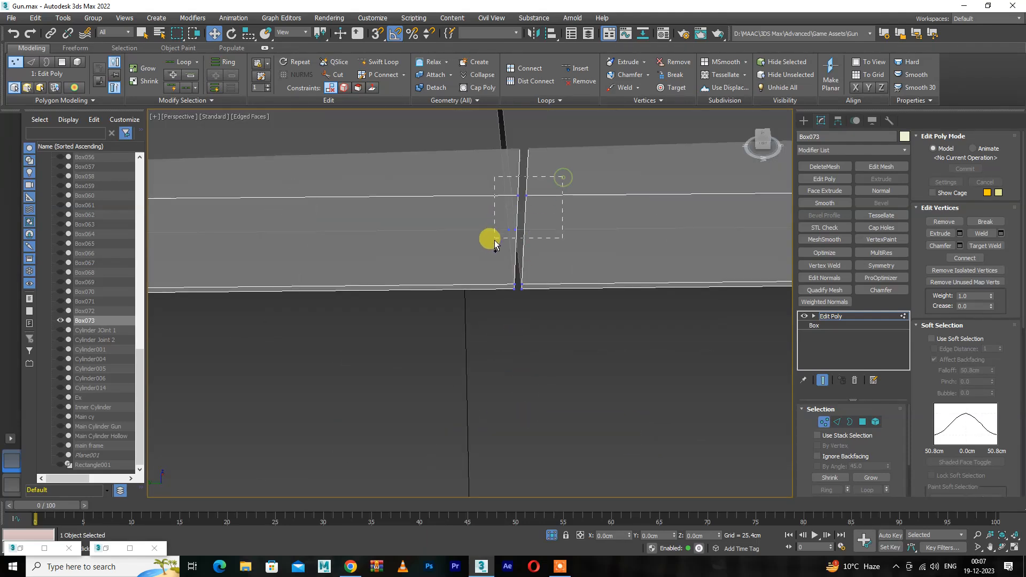
pyautogui.click(984, 234)
# - Weld the remaining open seam vertices at the lower corner of the magazine's end face
pyautogui.scroll(3, 514, 288)
pyautogui.scroll(-2, 489, 297)
pyautogui.scroll(-3, 492, 278)
pyautogui.press('f')
pyautogui.keyDown('alt'); pyautogui.moveTo(515, 355); pyautogui.dragTo(577, 341, button='middle'); pyautogui.keyUp('alt')
pyautogui.scroll(3, 361, 445)
pyautogui.scroll(4, 361, 443)
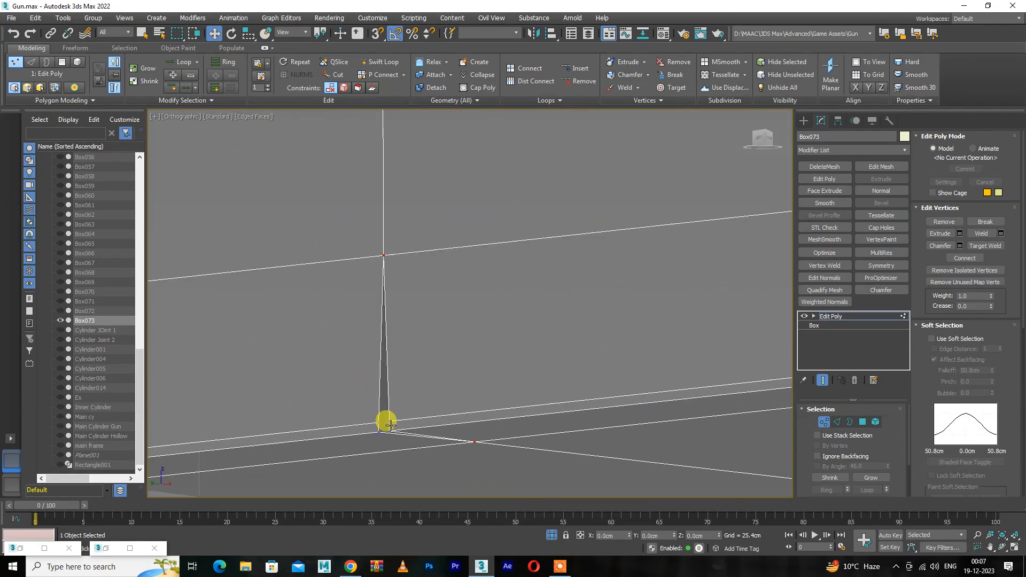
pyautogui.click(979, 235)
# - Weld the seam vertices on the magazine's underside where the groove's closely spaced edges cross, undoing the first attempt
pyautogui.keyDown('alt'); pyautogui.moveTo(450, 371); pyautogui.dragTo(203, 399, button='middle'); pyautogui.keyUp('alt')
pyautogui.scroll(-2, 524, 313)
pyautogui.moveTo(604, 319); pyautogui.dragTo(511, 367, button='middle')
pyautogui.scroll(3, 511, 367)
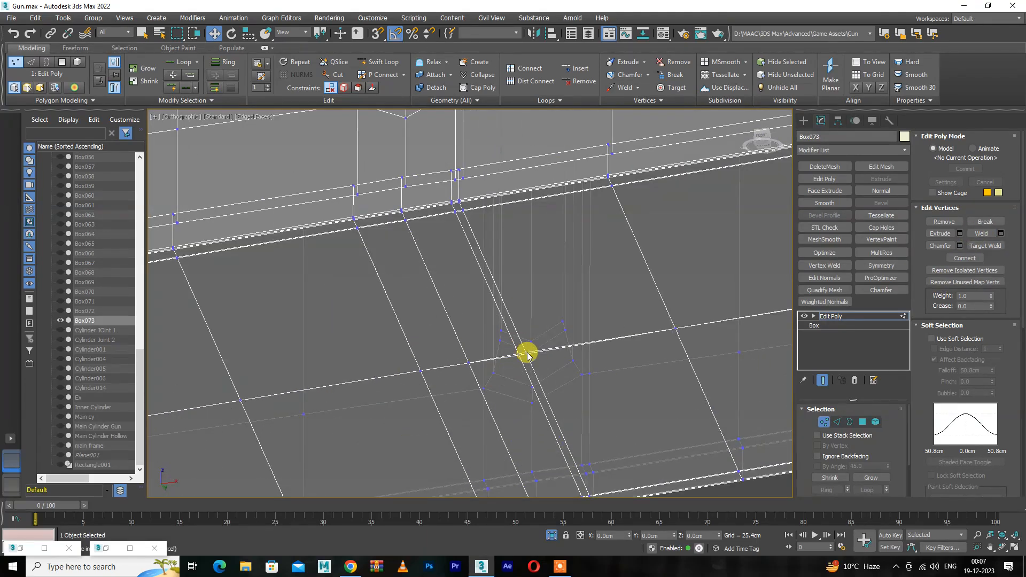
pyautogui.scroll(2, 527, 353)
pyautogui.moveTo(534, 343); pyautogui.dragTo(511, 361)
pyautogui.click(981, 234)
pyautogui.hotkey('ctrl', 'z')
pyautogui.scroll(3, 530, 366)
pyautogui.click(982, 234)
# - Weld the next seam vertex pairs along the underside toward the magazine's end
pyautogui.moveTo(466, 335); pyautogui.dragTo(496, 359)
pyautogui.moveTo(748, 337); pyautogui.dragTo(218, 403, button='middle')
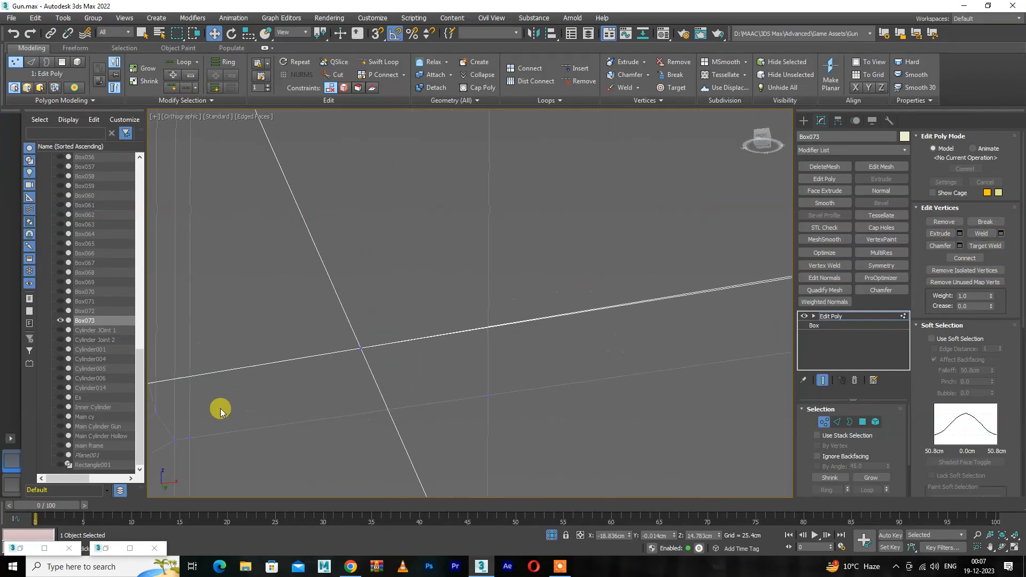
pyautogui.scroll(-6, 355, 359)
pyautogui.scroll(4, 568, 310)
pyautogui.moveTo(534, 336); pyautogui.dragTo(576, 372)
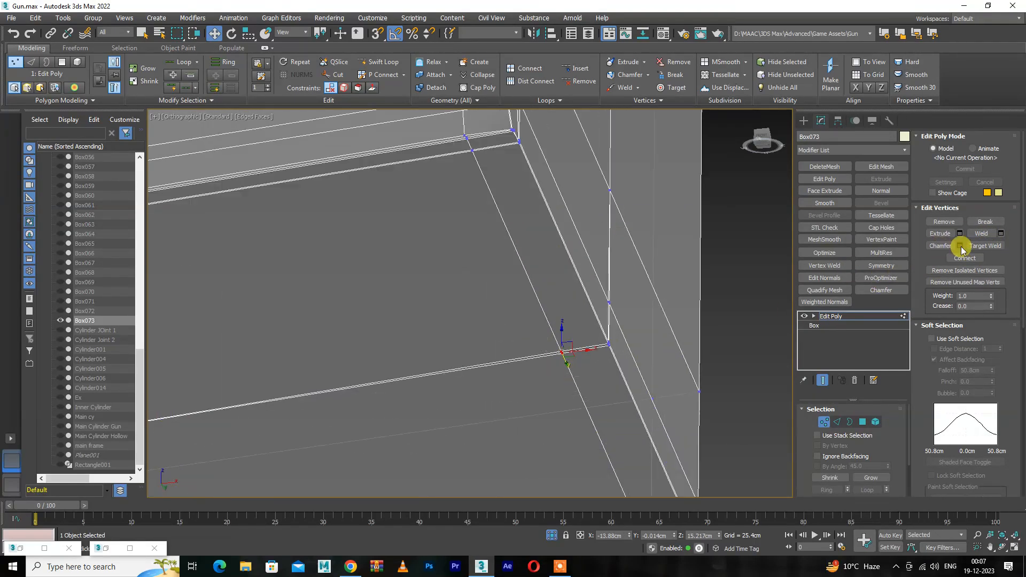
# - Weld the split seam vertex pairs at the lower edge of the magazine's other end face
pyautogui.keyDown('alt'); pyautogui.moveTo(609, 337); pyautogui.dragTo(598, 366, button='middle'); pyautogui.keyUp('alt')
pyautogui.scroll(7, 597, 350)
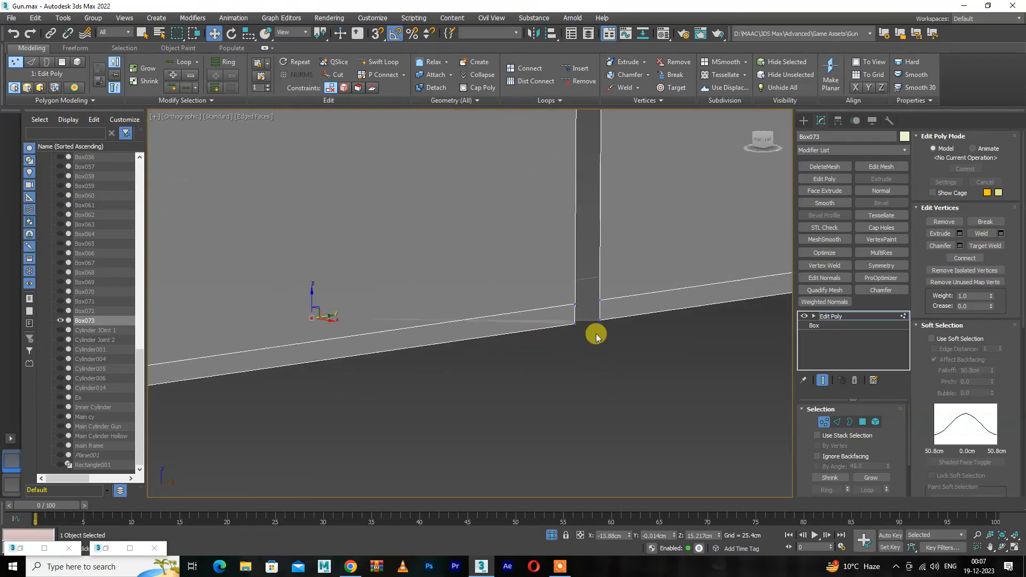
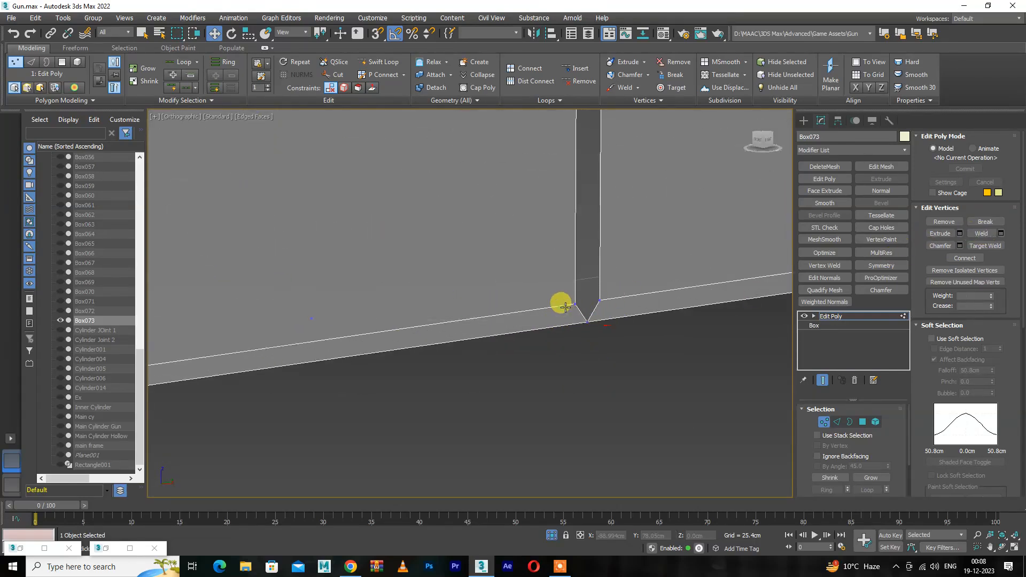
pyautogui.scroll(-5, 556, 437)
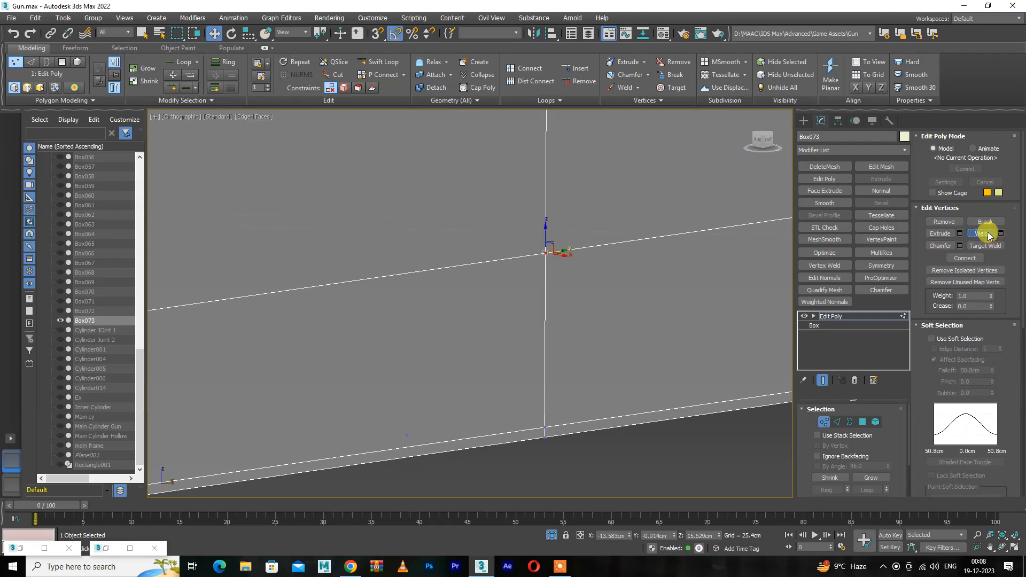
pyautogui.scroll(-8, 531, 435)
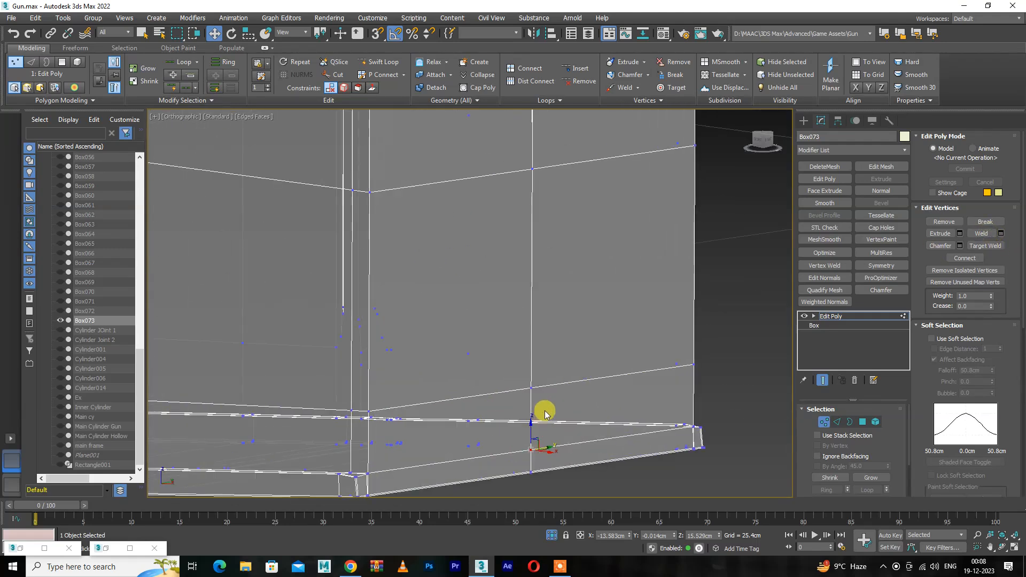
# - Weld the split seam vertices up the magazine's end face, finishing at its top edge
pyautogui.moveTo(507, 231); pyautogui.dragTo(513, 474, button='middle')
pyautogui.scroll(-2, 512, 470)
pyautogui.moveTo(517, 195); pyautogui.dragTo(519, 325, button='middle')
pyautogui.scroll(2, 531, 353)
pyautogui.moveTo(502, 335); pyautogui.dragTo(549, 374)
pyautogui.keyDown('alt'); pyautogui.moveTo(550, 358); pyautogui.dragTo(532, 370, button='middle'); pyautogui.keyUp('alt')
pyautogui.scroll(-4, 565, 361)
pyautogui.scroll(8, 548, 287)
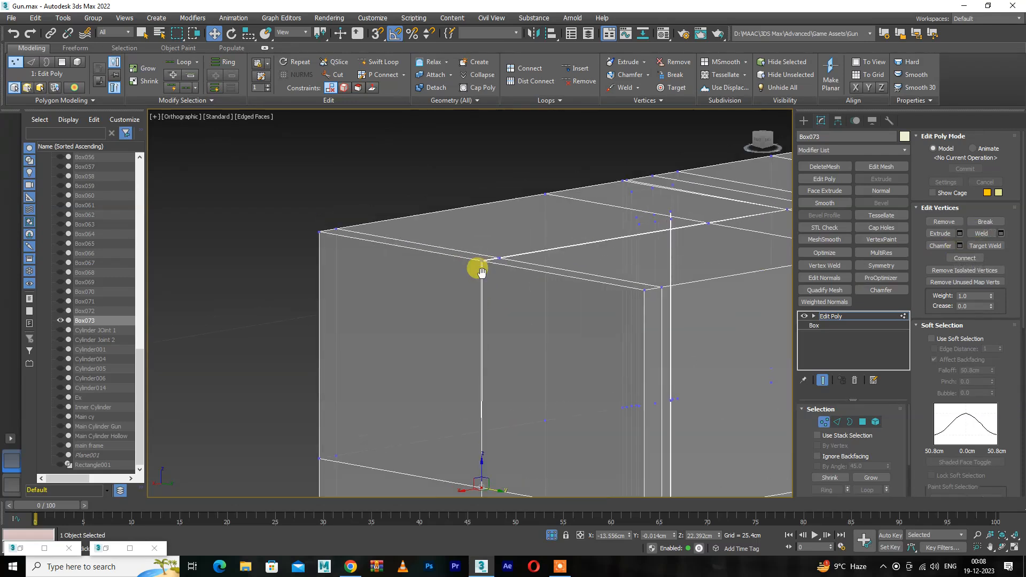
pyautogui.moveTo(453, 257); pyautogui.dragTo(497, 297)
pyautogui.click(984, 234)
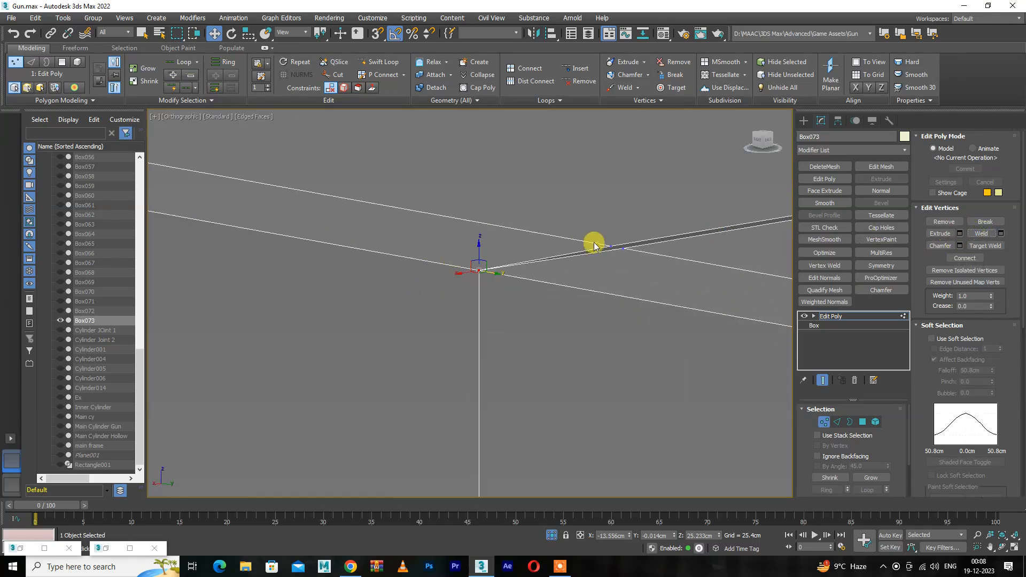
# - Weld the open seam vertex pairs on the magazine's top face, starting near the end
pyautogui.scroll(-8, 531, 262)
pyautogui.moveTo(534, 264); pyautogui.dragTo(320, 339, button='middle')
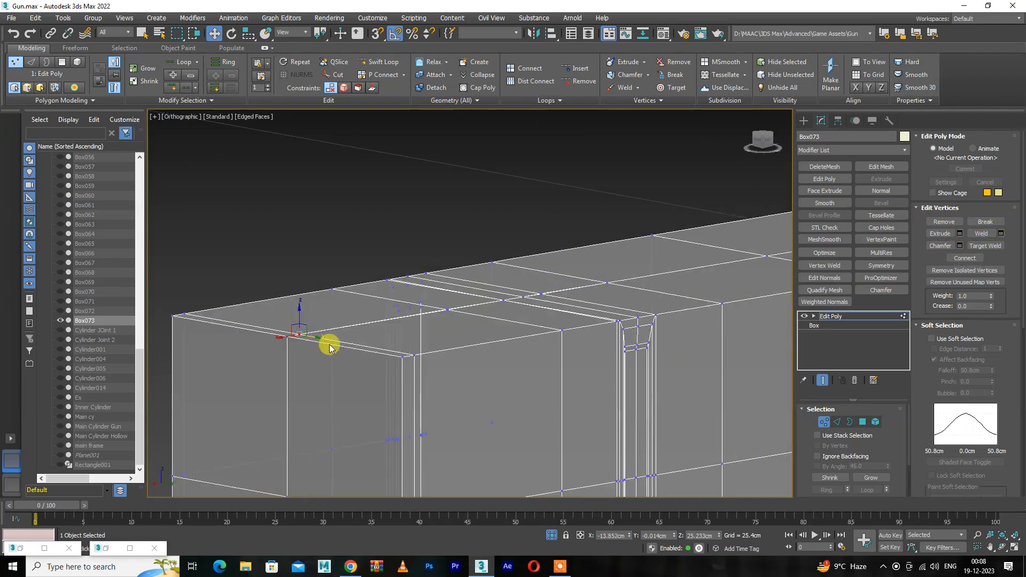
pyautogui.scroll(3, 451, 300)
pyautogui.keyDown('alt'); pyautogui.moveTo(451, 300); pyautogui.dragTo(459, 249, button='middle'); pyautogui.keyUp('alt')
pyautogui.scroll(5, 446, 198)
pyautogui.moveTo(446, 198); pyautogui.dragTo(436, 315, button='middle')
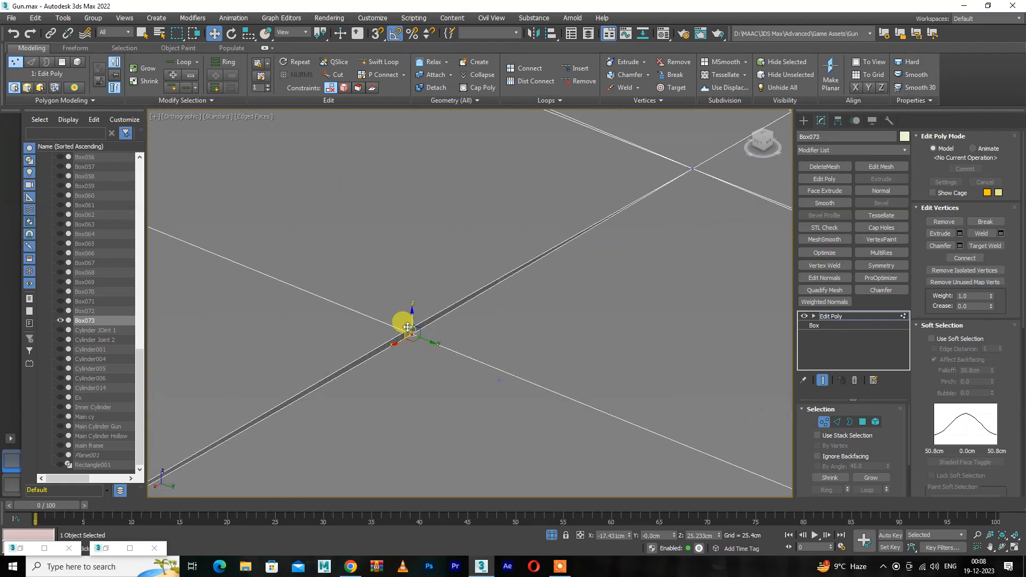
pyautogui.scroll(-5, 546, 292)
pyautogui.scroll(5, 443, 370)
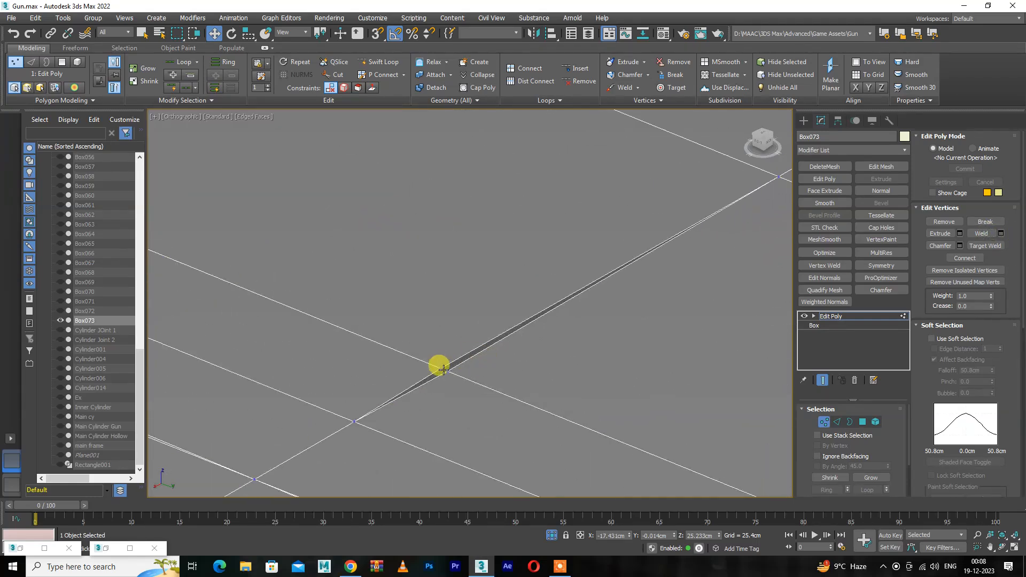
# - Weld the remaining seam vertex pairs along the magazine's top face and leave vertex editing
pyautogui.scroll(-4, 562, 306)
pyautogui.moveTo(562, 305); pyautogui.dragTo(372, 421, button='middle')
pyautogui.scroll(4, 481, 364)
pyautogui.scroll(-10, 494, 353)
pyautogui.keyDown('alt'); pyautogui.moveTo(494, 352); pyautogui.dragTo(412, 245, button='middle'); pyautogui.keyUp('alt')
pyautogui.scroll(5, 470, 408)
pyautogui.scroll(-2, 412, 246)
pyautogui.scroll(3, 442, 314)
pyautogui.moveTo(462, 332); pyautogui.dragTo(582, 330, button='middle')
pyautogui.scroll(-6, 443, 314)
pyautogui.press('1')
pyautogui.press('1')
pyautogui.press('1')
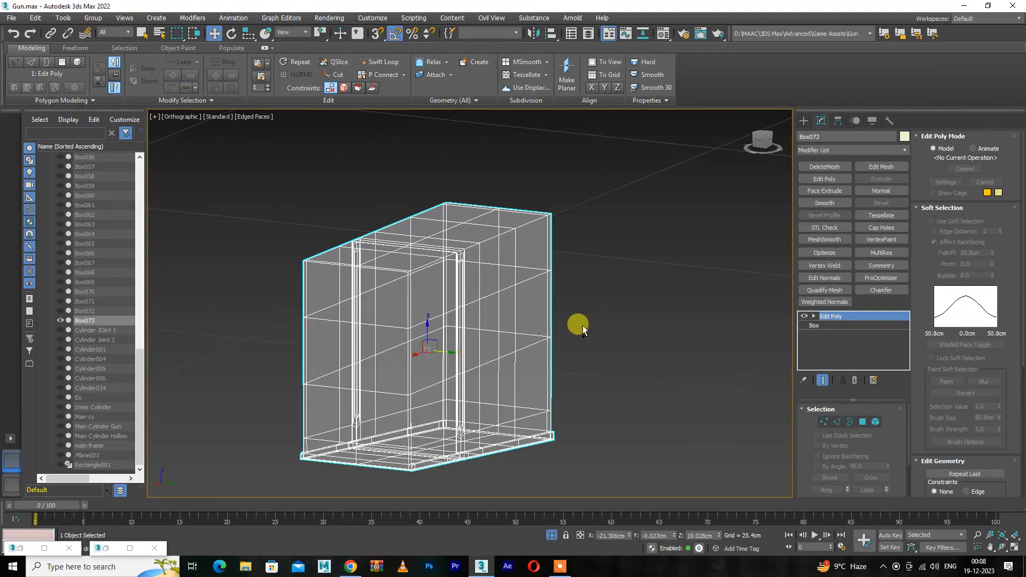
# - Add a support loop with SwiftLoop just below the magazine's top edge
pyautogui.keyDown('alt'); pyautogui.moveTo(386, 313); pyautogui.dragTo(485, 408, button='middle'); pyautogui.keyUp('alt')
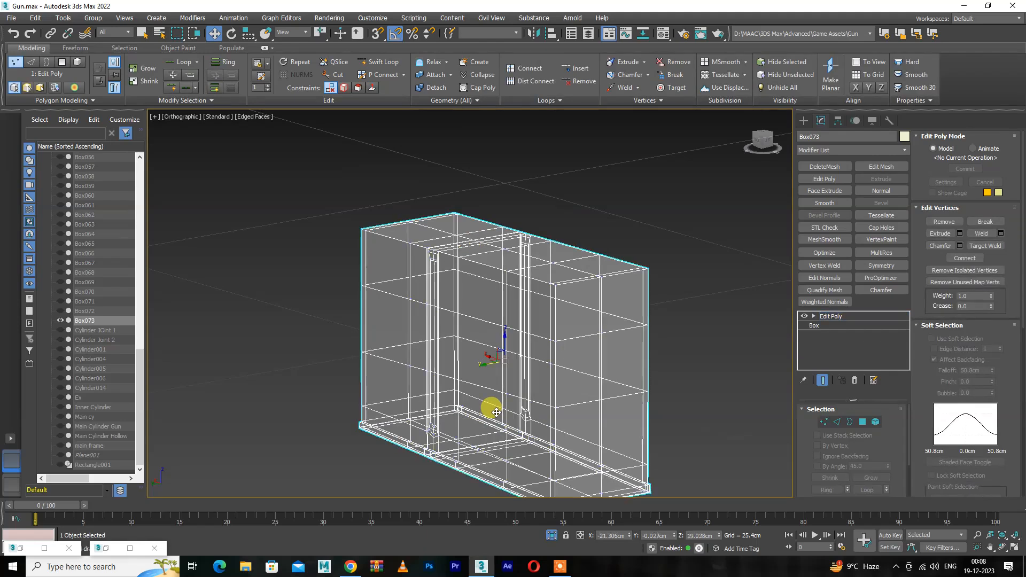
pyautogui.scroll(4, 558, 303)
pyautogui.scroll(4, 547, 266)
pyautogui.hotkey('alt', '1')
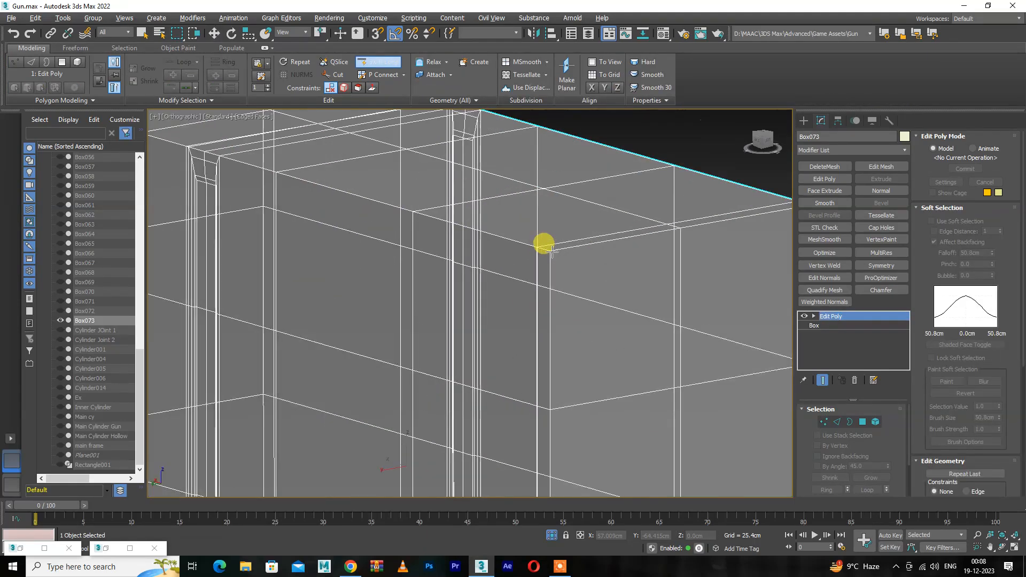
pyautogui.click(552, 253)
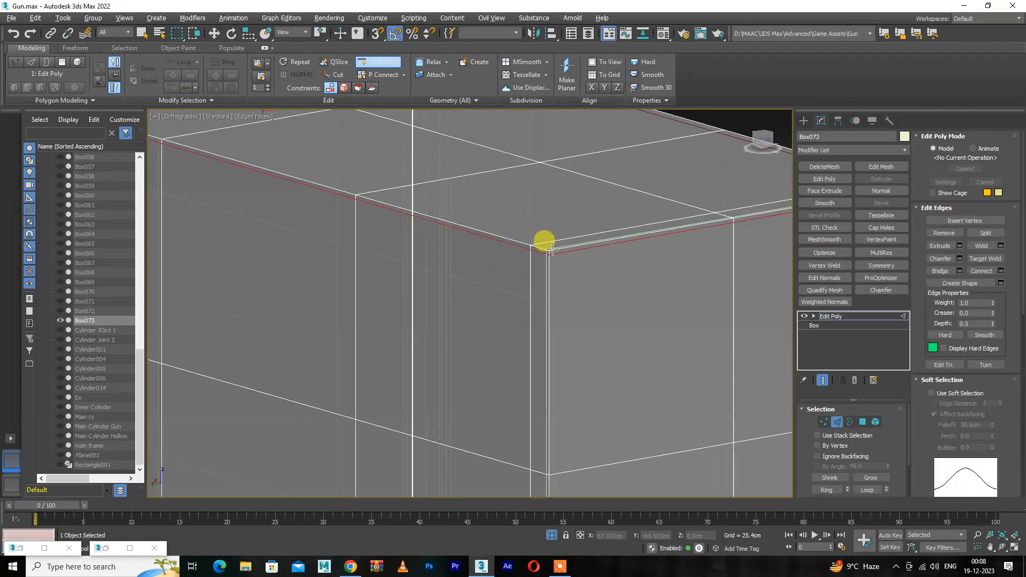
pyautogui.scroll(-5, 549, 265)
pyautogui.scroll(7, 648, 232)
pyautogui.scroll(-4, 661, 260)
# - Add further support loops close to the magazine's vertical corners and upper end edges
pyautogui.keyDown('alt'); pyautogui.moveTo(661, 260); pyautogui.dragTo(294, 298, button='middle'); pyautogui.keyUp('alt')
pyautogui.scroll(-4, 501, 248)
pyautogui.scroll(5, 514, 236)
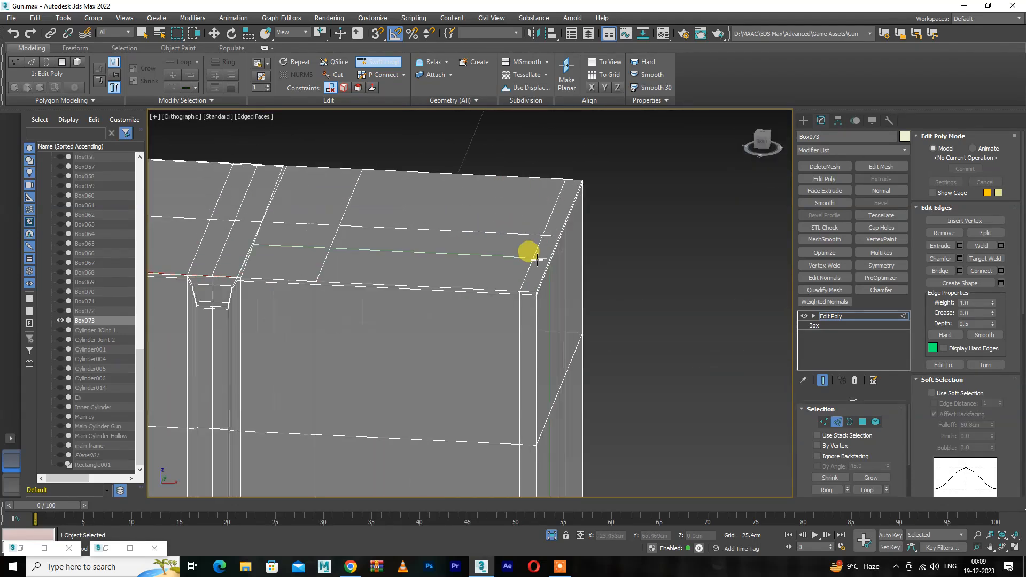
pyautogui.keyDown('alt'); pyautogui.moveTo(513, 235); pyautogui.dragTo(530, 294, button='middle'); pyautogui.keyUp('alt')
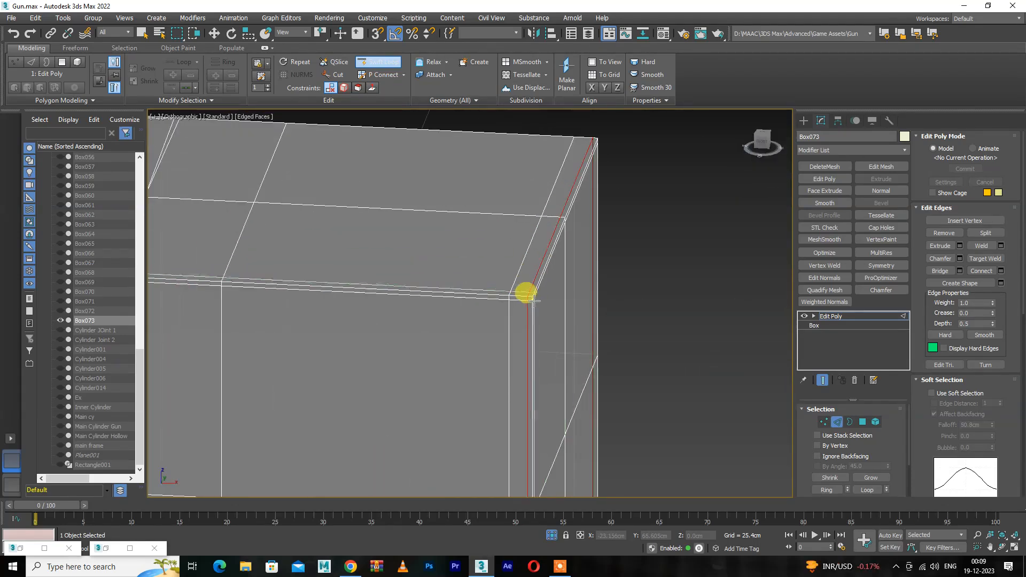
pyautogui.keyDown('alt'); pyautogui.moveTo(534, 302); pyautogui.dragTo(466, 320, button='middle'); pyautogui.keyUp('alt')
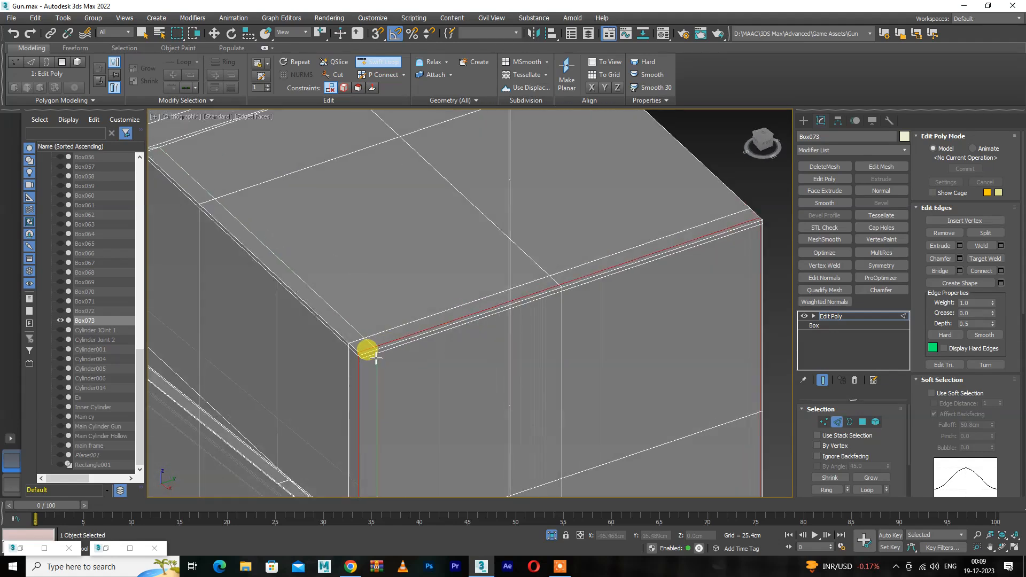
pyautogui.moveTo(682, 257); pyautogui.dragTo(390, 329, button='middle')
pyautogui.scroll(2, 391, 329)
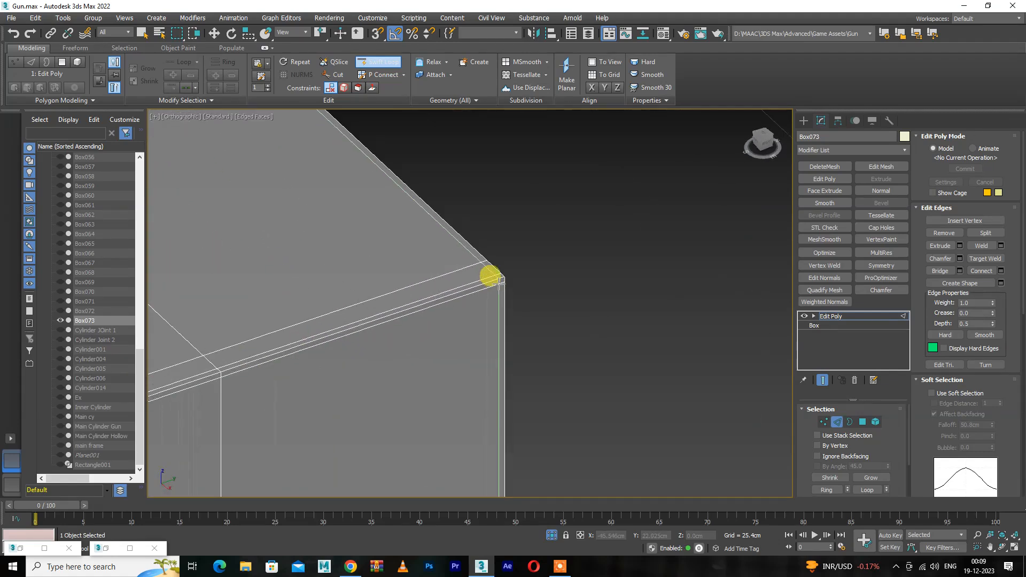
# - Add support loops close to the edges and corners of the magazine's base rim
pyautogui.scroll(-4, 483, 281)
pyautogui.moveTo(289, 439); pyautogui.dragTo(405, 318, button='middle')
pyautogui.scroll(-1, 329, 237)
pyautogui.scroll(2, 404, 317)
pyautogui.moveTo(366, 393); pyautogui.dragTo(258, 281, button='middle')
pyautogui.scroll(2, 390, 342)
pyautogui.scroll(5, 258, 281)
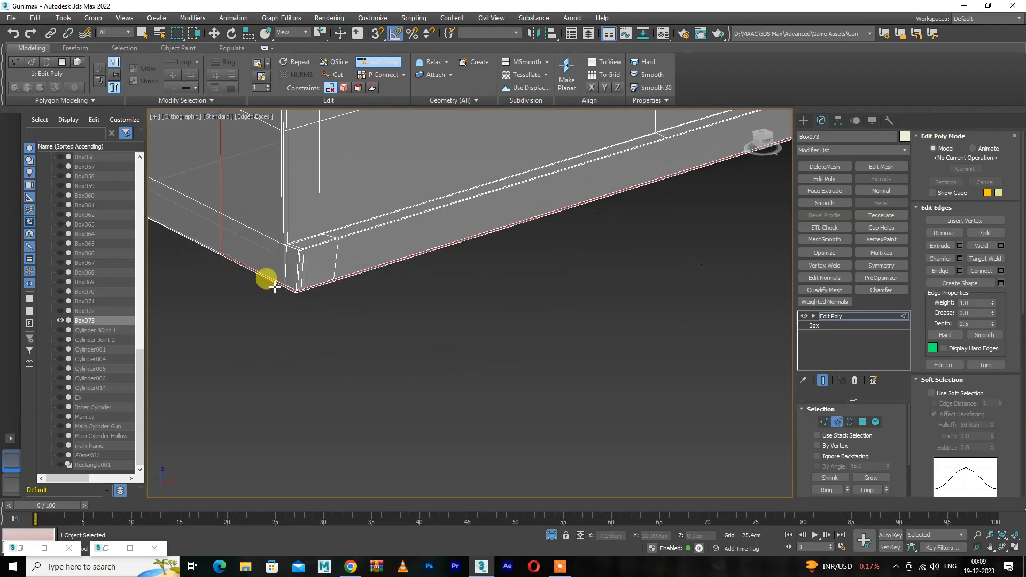
pyautogui.moveTo(306, 241); pyautogui.dragTo(333, 317, button='middle')
pyautogui.scroll(4, 332, 317)
pyautogui.doubleClick(319, 280)
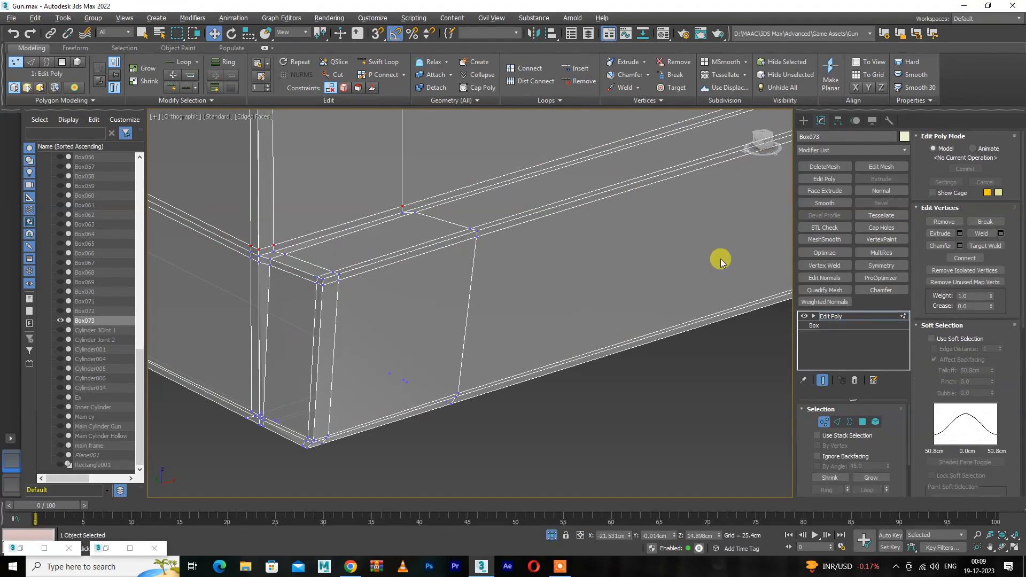
# - Apply MeshSmooth to the magazine and examine the smoothed base rim in shaded and wireframe display
pyautogui.click(825, 240)
pyautogui.scroll(2, 566, 339)
pyautogui.press('F4')
pyautogui.scroll(2, 552, 369)
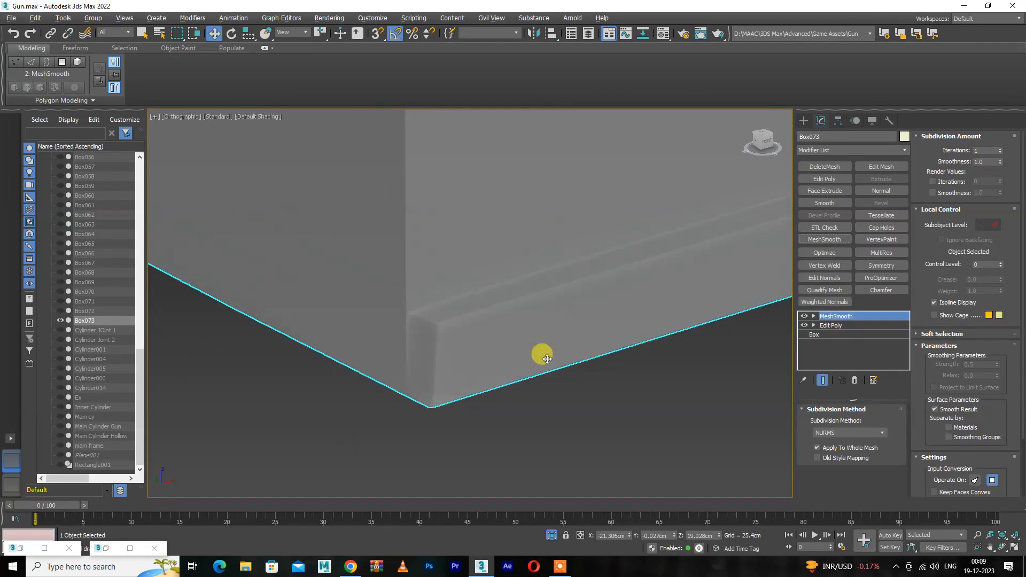
pyautogui.keyDown('alt'); pyautogui.moveTo(519, 337); pyautogui.dragTo(452, 382, button='middle'); pyautogui.keyUp('alt')
pyautogui.scroll(-3, 479, 339)
pyautogui.scroll(-3, 504, 358)
pyautogui.press('F3')
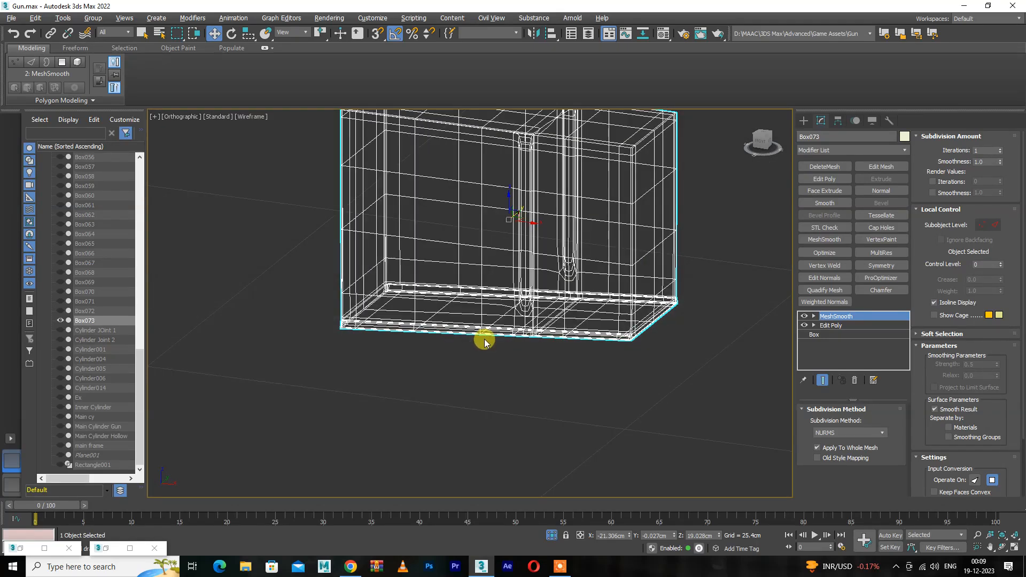
pyautogui.press('F3')
pyautogui.moveTo(476, 361)
pyautogui.keyDown('alt'); pyautogui.mouseDown(button='middle')
pyautogui.moveTo(543, 335)
pyautogui.moveTo(675, 351)
pyautogui.moveTo(662, 300)
pyautogui.moveTo(595, 312)
pyautogui.moveTo(576, 348)
pyautogui.moveTo(533, 368)
pyautogui.moveTo(422, 362)
pyautogui.moveTo(782, 342)
pyautogui.mouseUp(button='middle'); pyautogui.keyUp('alt')
pyautogui.press('F4')
pyautogui.scroll(6, 459, 359)
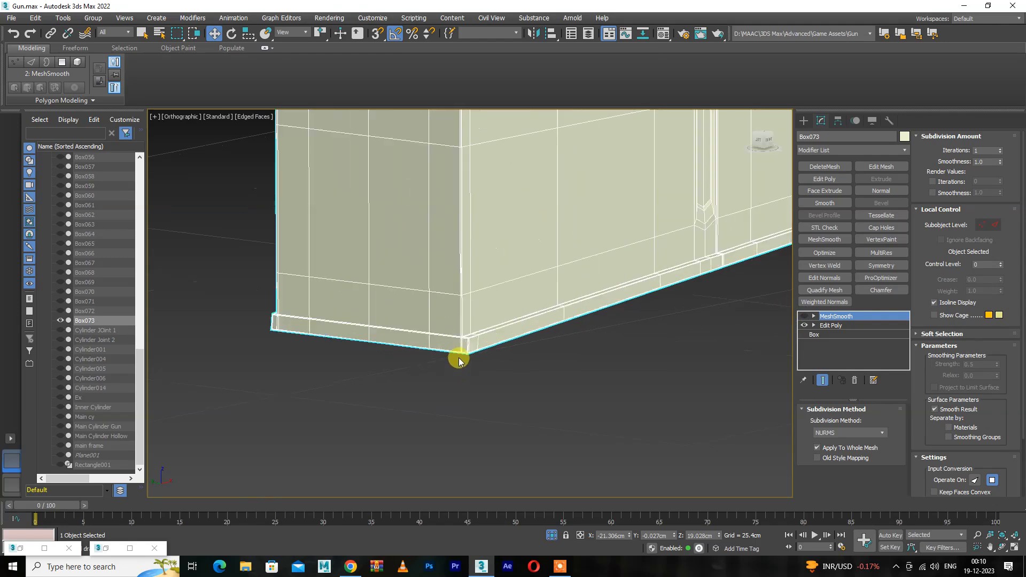
# - Adjust the corner vertices of the base rim in the Edit Poly level with the MeshSmooth result shown
pyautogui.press('1')
pyautogui.keyDown('alt'); pyautogui.moveTo(465, 335); pyautogui.dragTo(427, 351, button='middle'); pyautogui.keyUp('alt')
pyautogui.keyDown('alt'); pyautogui.moveTo(176, 356); pyautogui.dragTo(224, 359, button='middle'); pyautogui.keyUp('alt')
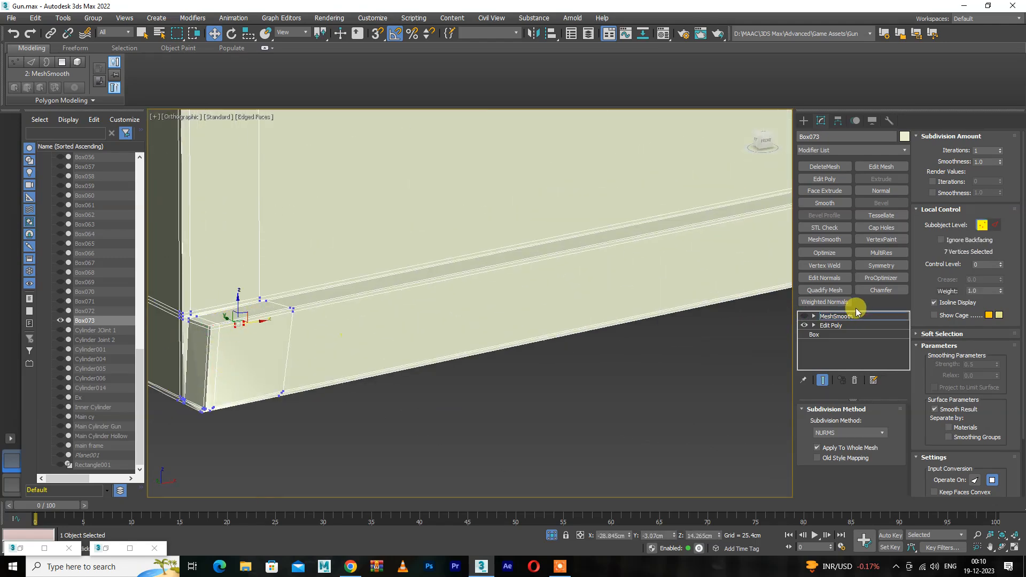
pyautogui.click(842, 327)
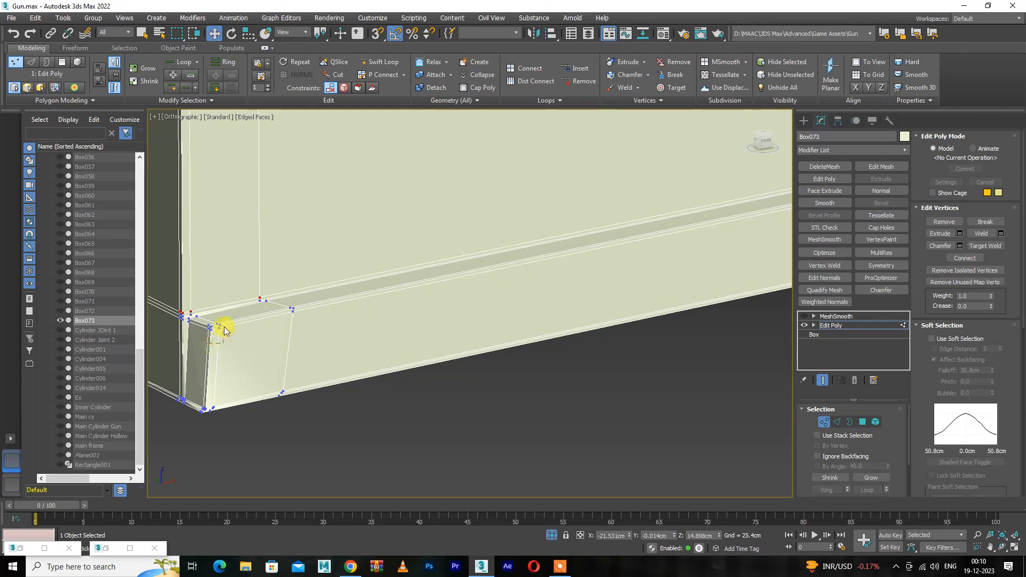
pyautogui.click(804, 316)
pyautogui.keyDown('alt'); pyautogui.moveTo(615, 331); pyautogui.dragTo(453, 297, button='middle'); pyautogui.keyUp('alt')
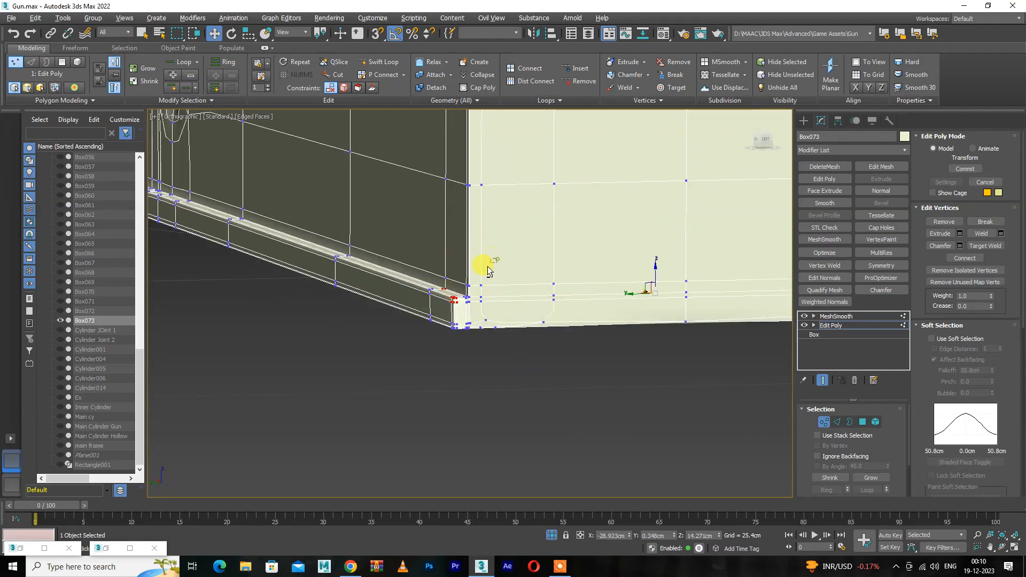
pyautogui.keyDown('alt'); pyautogui.moveTo(433, 293); pyautogui.dragTo(549, 328, button='middle'); pyautogui.keyUp('alt')
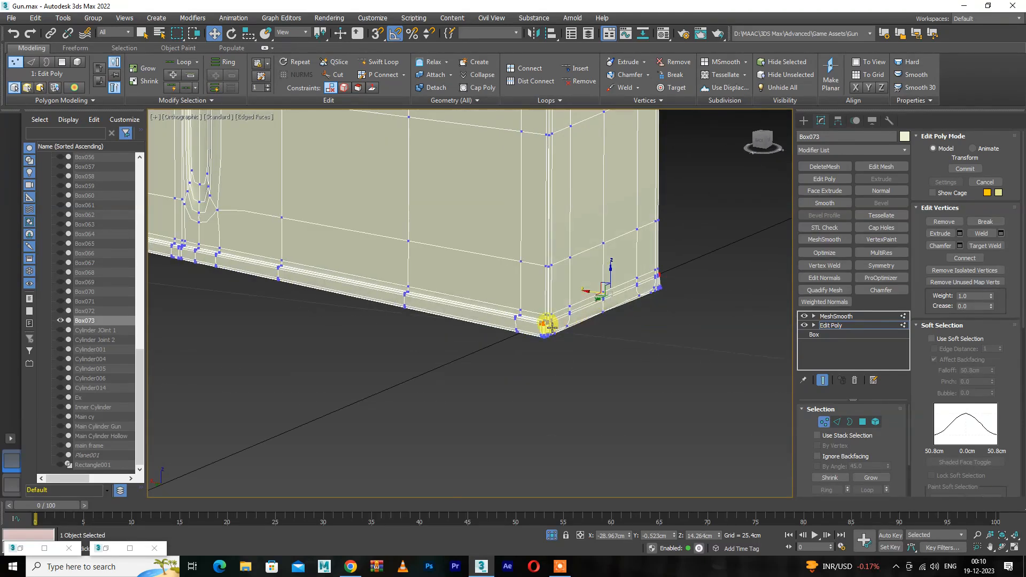
pyautogui.scroll(5, 517, 309)
pyautogui.scroll(-4, 519, 283)
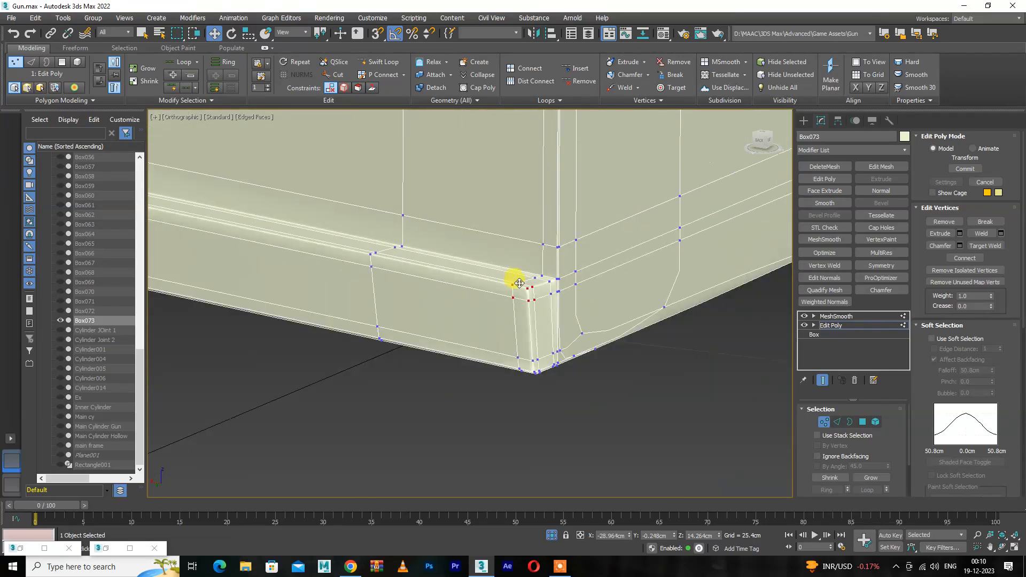
pyautogui.scroll(3, 523, 299)
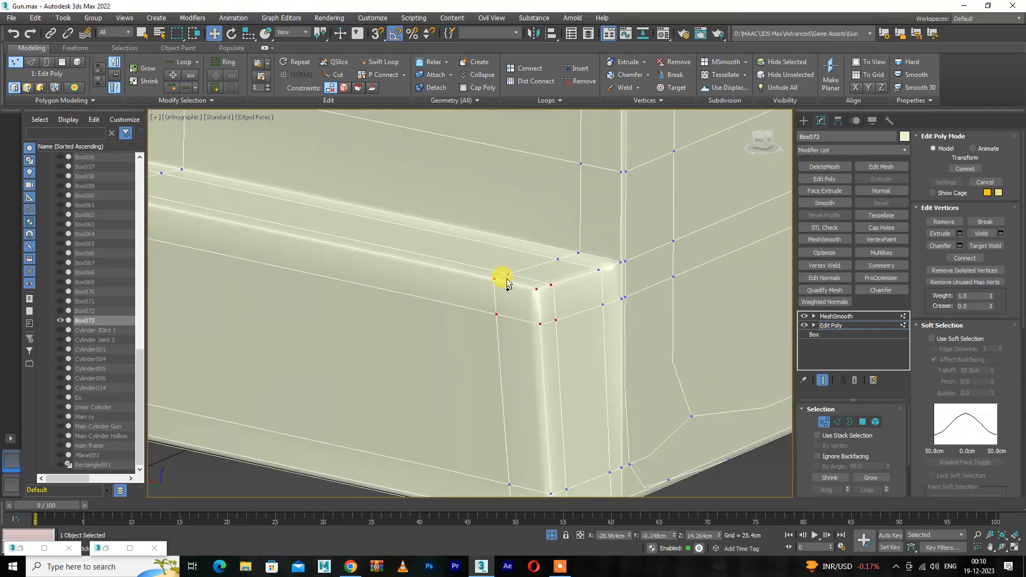
# - Hide the MeshSmooth result and move the upper corner vertices at one end of the base rim about 0.16 cm along X
pyautogui.click(804, 316)
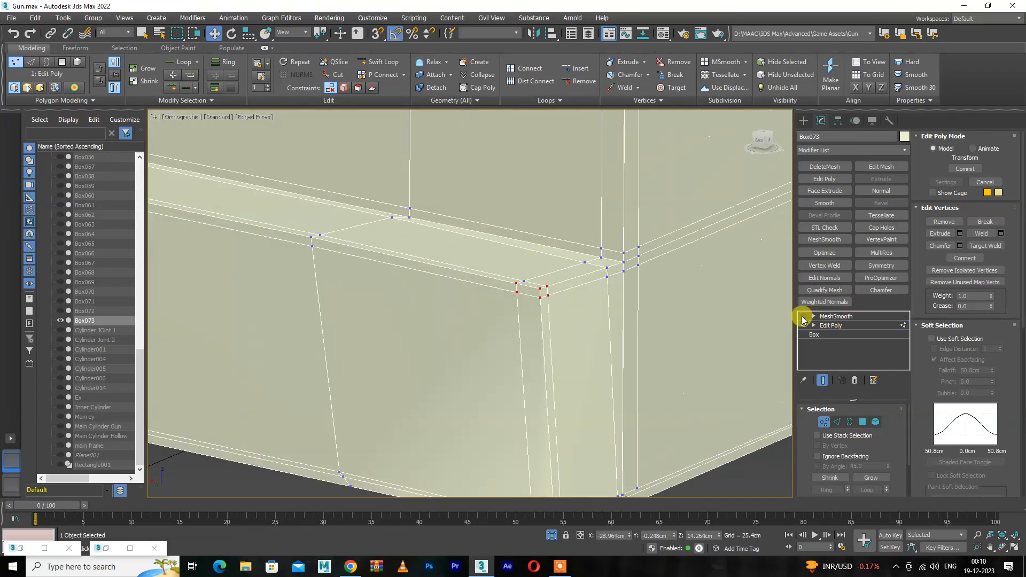
pyautogui.scroll(-2, 550, 299)
pyautogui.press('F3')
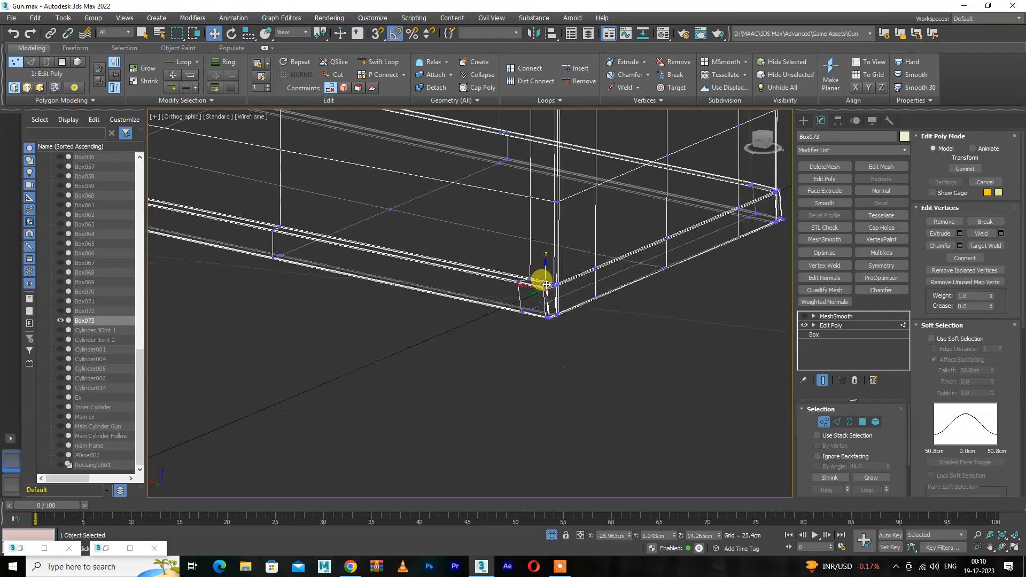
pyautogui.scroll(3, 639, 249)
pyautogui.scroll(2, 641, 250)
pyautogui.keyDown('ctrl'); pyautogui.click(633, 252); pyautogui.keyUp('ctrl')
pyautogui.scroll(-3, 636, 250)
pyautogui.keyDown('alt'); pyautogui.moveTo(637, 250); pyautogui.dragTo(448, 293, button='middle'); pyautogui.keyUp('alt')
pyautogui.scroll(-3, 367, 270)
pyautogui.moveTo(453, 334); pyautogui.dragTo(211, 355, button='middle')
pyautogui.scroll(3, 277, 291)
pyautogui.scroll(4, 376, 284)
pyautogui.keyDown('ctrl'); pyautogui.moveTo(323, 319); pyautogui.dragTo(320, 318); pyautogui.keyUp('ctrl')
pyautogui.scroll(-5, 316, 305)
pyautogui.moveTo(316, 305); pyautogui.dragTo(359, 373, button='middle')
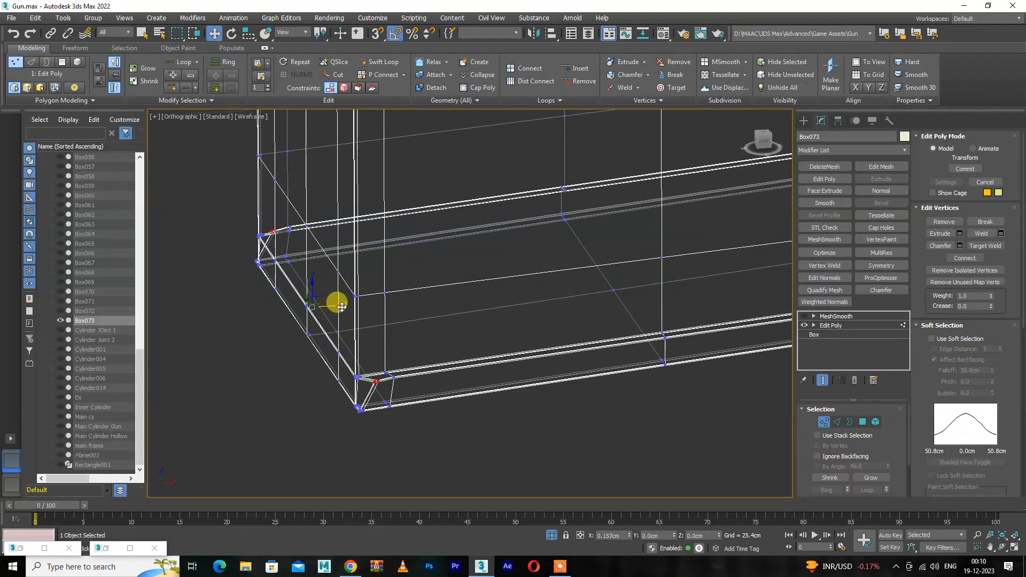
pyautogui.moveTo(341, 306); pyautogui.dragTo(350, 306)
# - Select the matching corner vertices at the base rim's other end and shift them slightly along X
pyautogui.scroll(-4, 356, 302)
pyautogui.moveTo(602, 299); pyautogui.dragTo(646, 321, button='middle')
pyautogui.scroll(6, 695, 359)
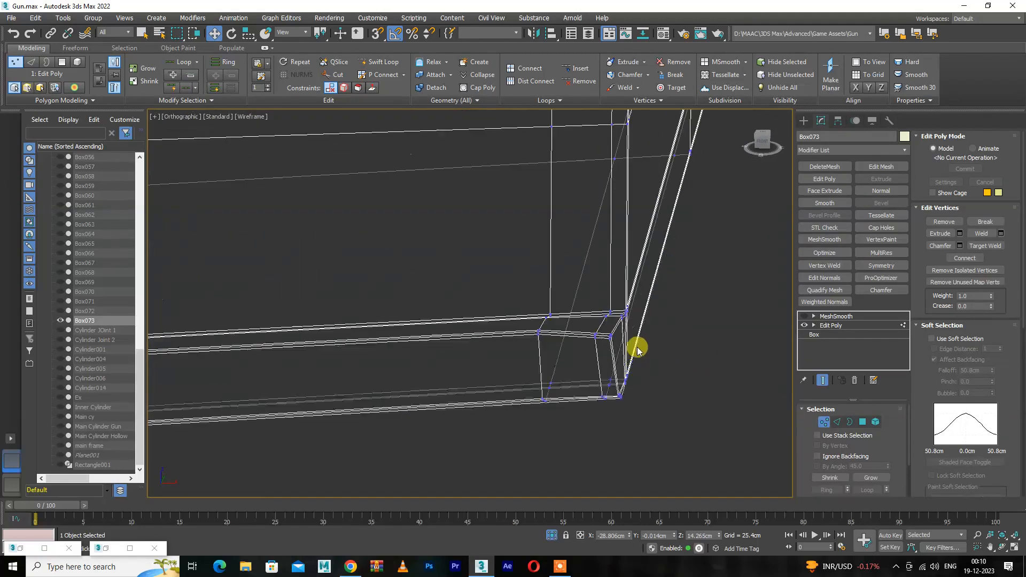
pyautogui.moveTo(619, 348); pyautogui.dragTo(619, 349)
pyautogui.keyDown('alt'); pyautogui.moveTo(619, 348); pyautogui.dragTo(85, 379, button='middle'); pyautogui.keyUp('alt')
pyautogui.scroll(3, 509, 370)
pyautogui.keyDown('alt'); pyautogui.moveTo(594, 327); pyautogui.dragTo(660, 295, button='middle'); pyautogui.keyUp('alt')
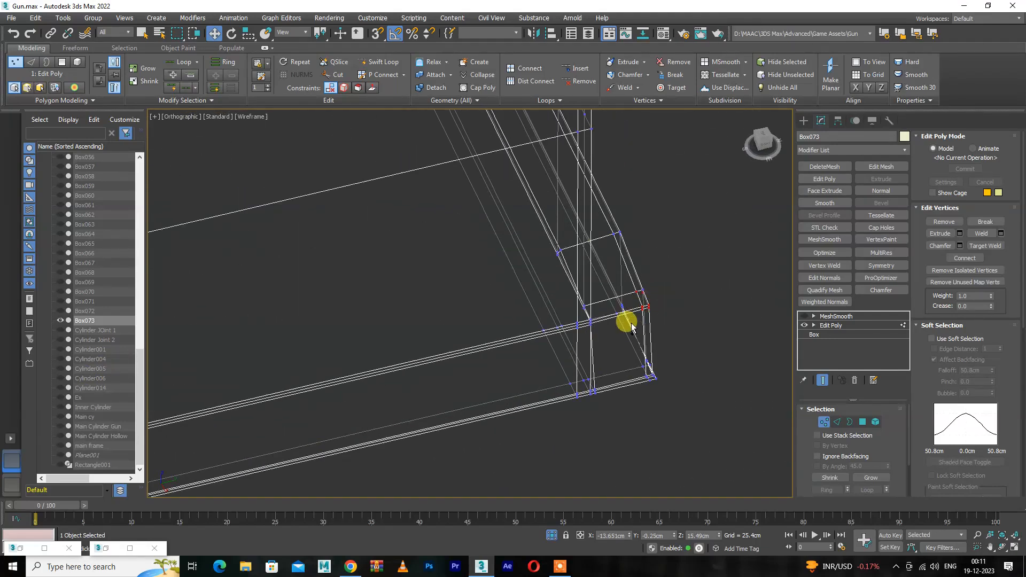
pyautogui.keyDown('alt'); pyautogui.moveTo(631, 326); pyautogui.dragTo(528, 427, button='middle'); pyautogui.keyUp('alt')
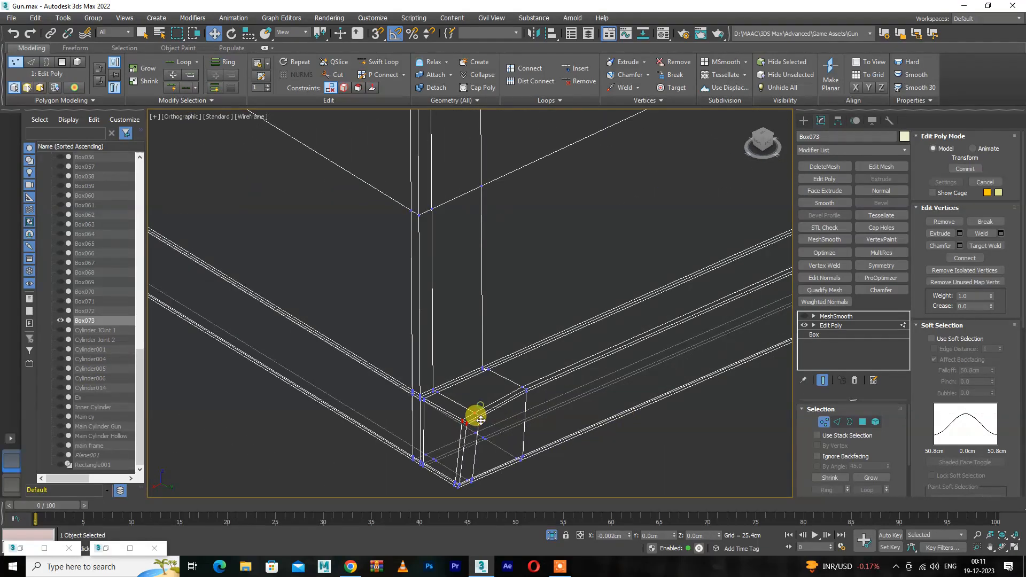
pyautogui.scroll(-5, 474, 417)
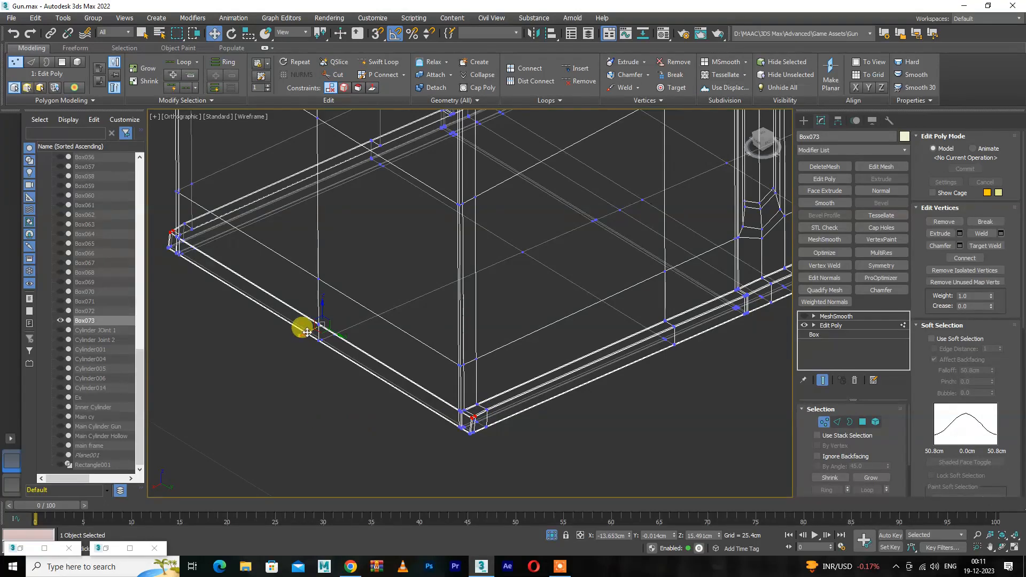
pyautogui.keyDown('alt'); pyautogui.moveTo(313, 327); pyautogui.dragTo(456, 394, button='middle'); pyautogui.keyUp('alt')
# - Re-enable the MeshSmooth result and examine the deselected magazine in shaded display
pyautogui.click(807, 319)
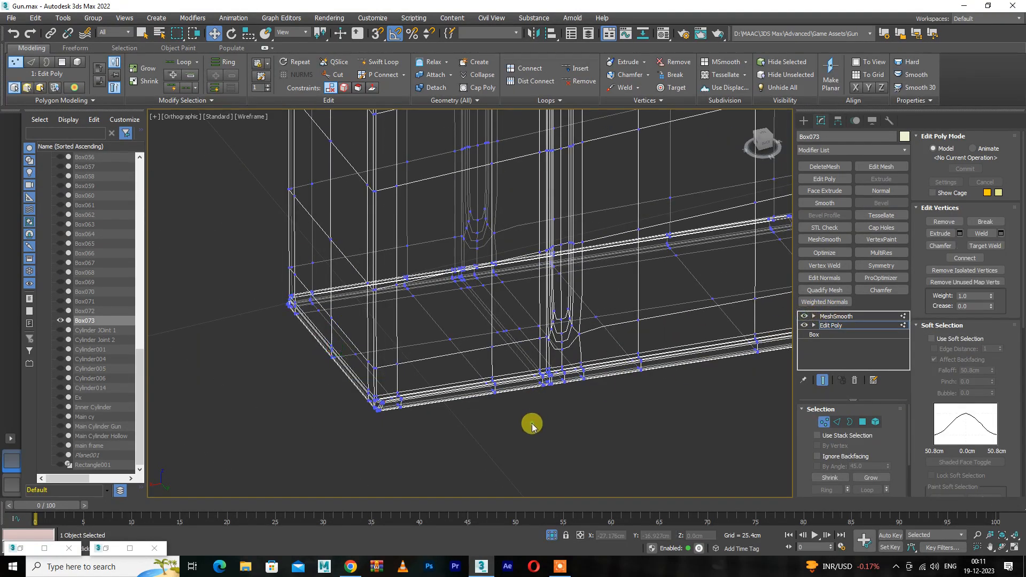
pyautogui.press('F3')
pyautogui.click(523, 436)
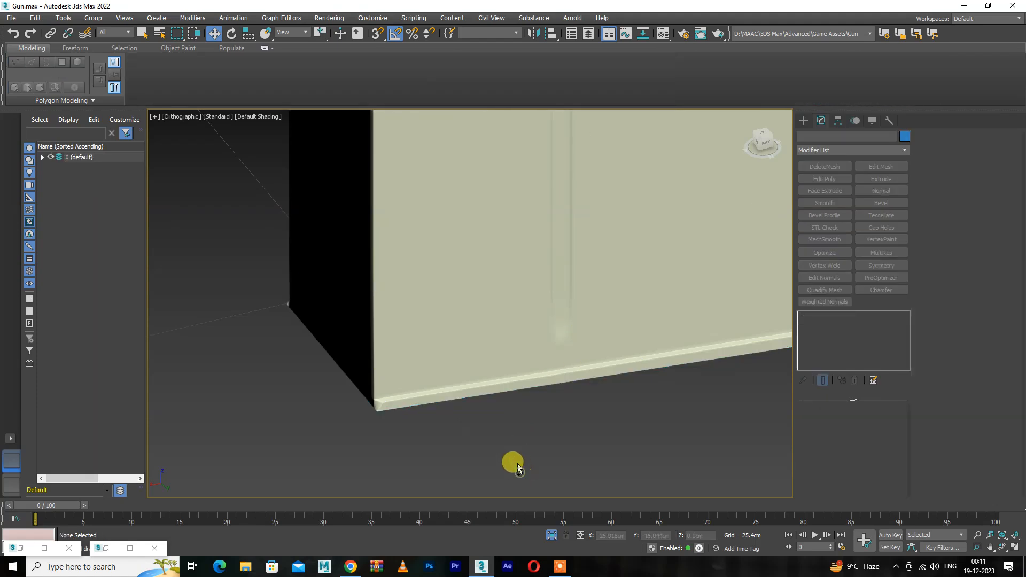
pyautogui.keyDown('alt'); pyautogui.moveTo(497, 396); pyautogui.dragTo(408, 426, button='middle'); pyautogui.keyUp('alt')
# - Switch to the perspective view and assign the 02 - Default physical material to the magazine
pyautogui.press('z')
pyautogui.press('p')
pyautogui.press('m')
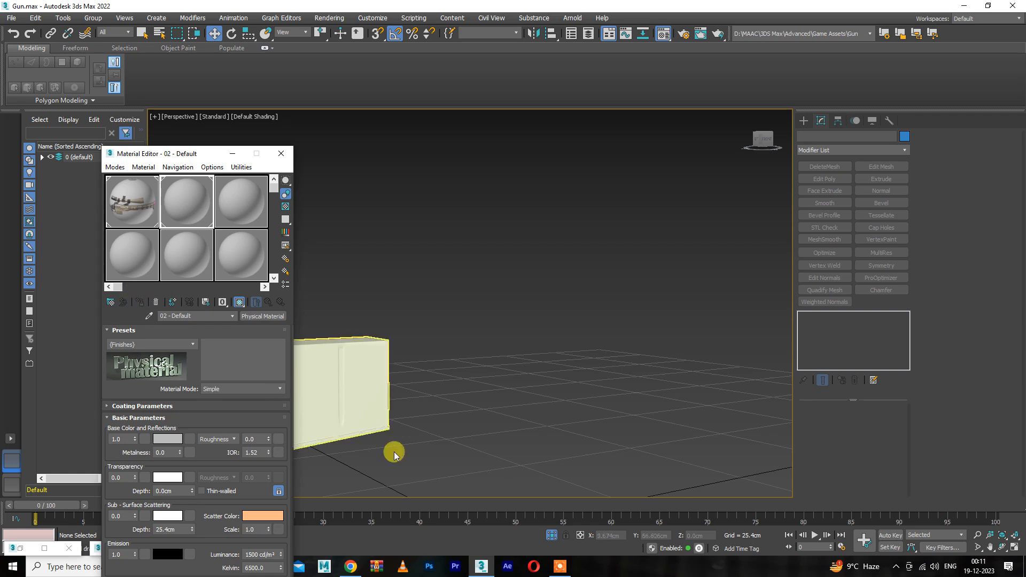
pyautogui.click(385, 411)
pyautogui.click(140, 301)
pyautogui.click(280, 153)
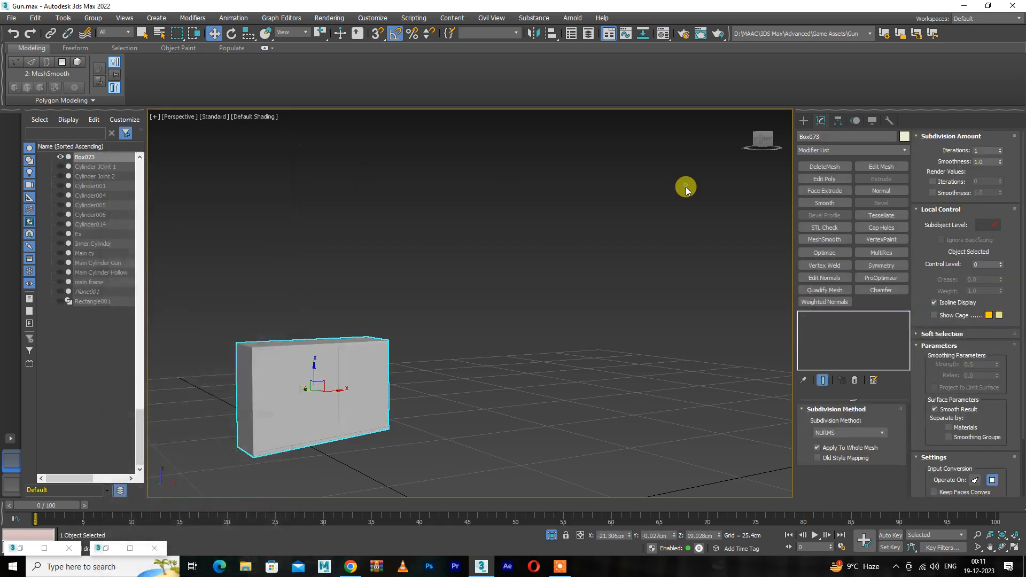
# - Exit isolation to bring back the whole gun and view the magazine's underside with edged faces
pyautogui.click(686, 187)
pyautogui.click(552, 534)
pyautogui.scroll(-4, 570, 390)
pyautogui.keyDown('alt'); pyautogui.moveTo(571, 390); pyautogui.dragTo(528, 372, button='middle'); pyautogui.keyUp('alt')
pyautogui.click(568, 384)
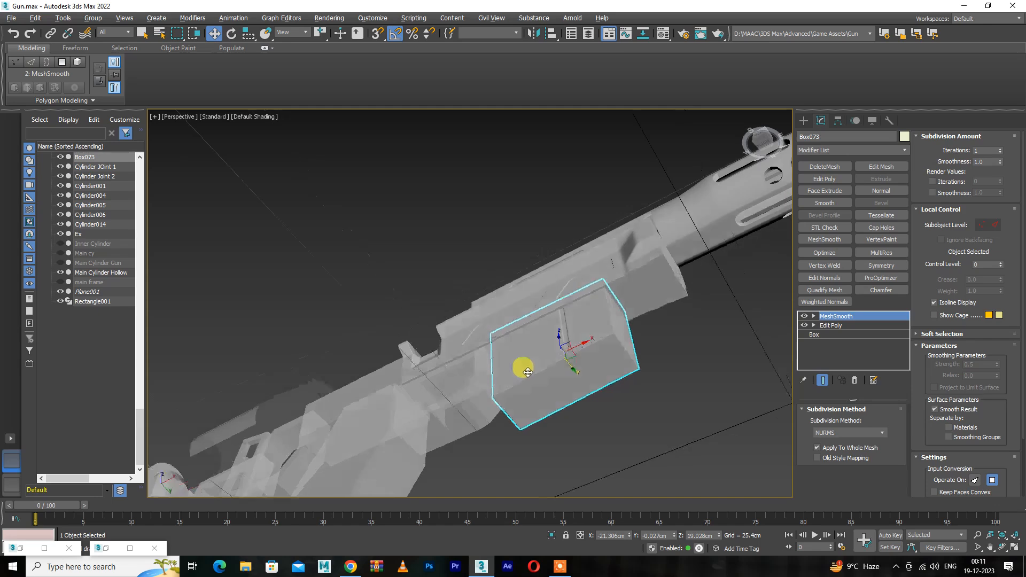
pyautogui.scroll(4, 561, 361)
pyautogui.press('F4')
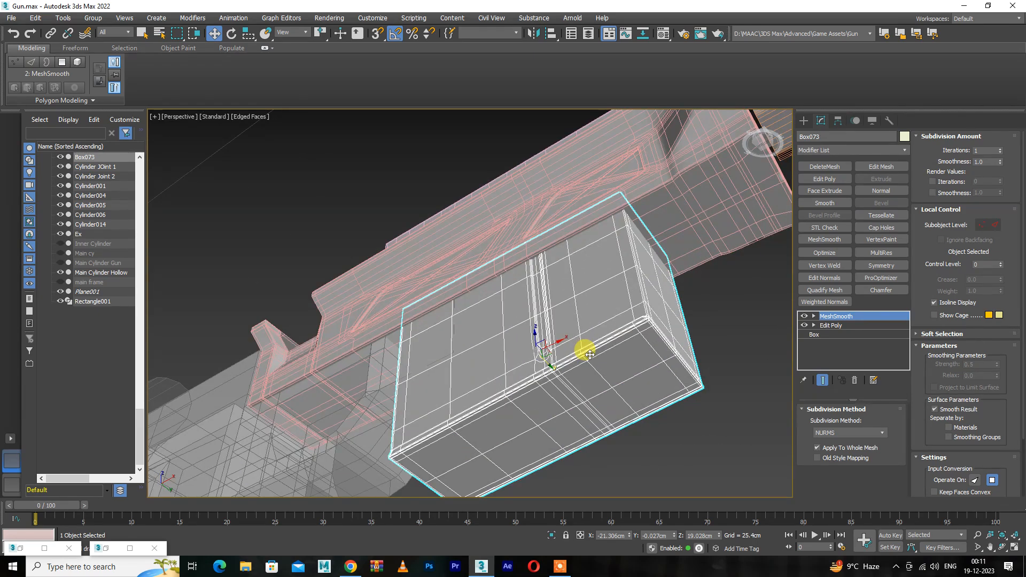
pyautogui.scroll(4, 623, 346)
pyautogui.keyDown('alt'); pyautogui.moveTo(633, 338); pyautogui.dragTo(596, 361, button='middle'); pyautogui.keyUp('alt')
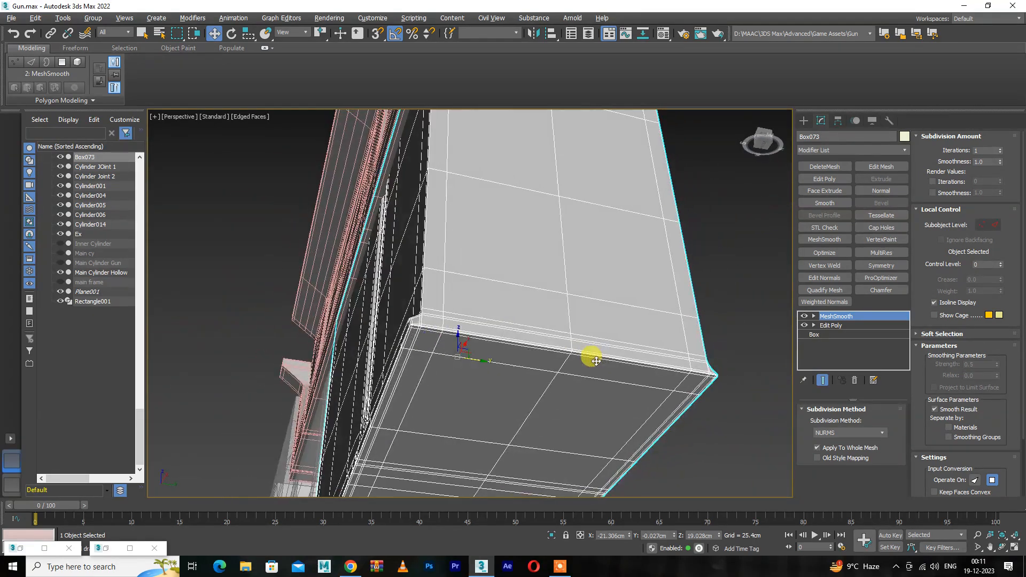
# - Hide the magazine's MeshSmooth result and return to its Edit Poly level
pyautogui.click(804, 316)
pyautogui.keyDown('alt'); pyautogui.moveTo(520, 369); pyautogui.dragTo(488, 206, button='middle'); pyautogui.keyUp('alt')
pyautogui.scroll(2, 488, 320)
pyautogui.click(488, 320)
pyautogui.scroll(-3, 492, 206)
pyautogui.scroll(3, 488, 235)
pyautogui.click(859, 326)
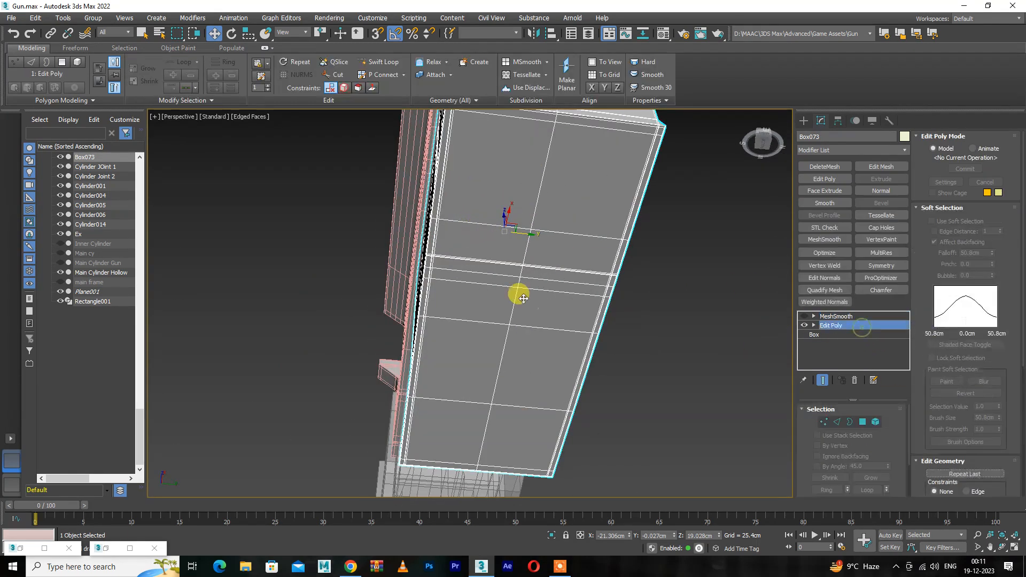
# - Select the polygons at the front end of the magazine's underside and along its full outer half
pyautogui.press('4')
pyautogui.click(526, 186)
pyautogui.keyDown('ctrl'); pyautogui.click(576, 173); pyautogui.keyUp('ctrl')
pyautogui.scroll(-4, 563, 284)
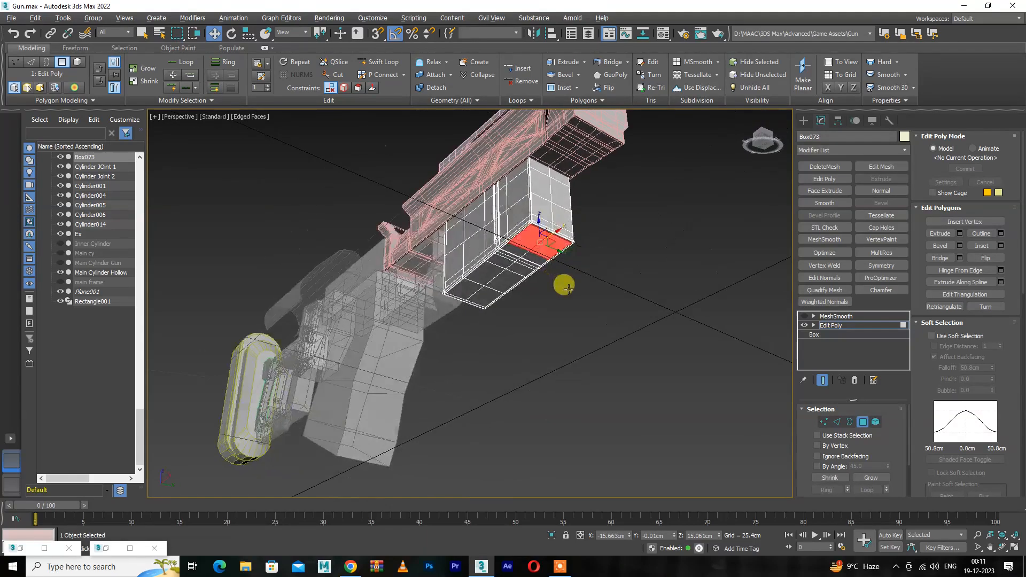
pyautogui.scroll(7, 518, 261)
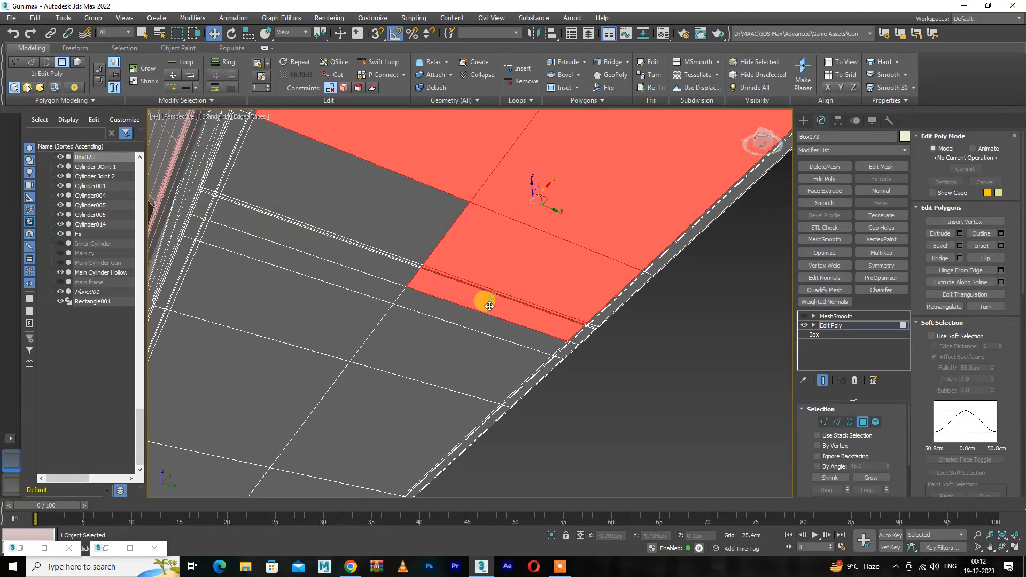
pyautogui.scroll(2, 492, 298)
pyautogui.keyDown('alt'); pyautogui.moveTo(499, 287); pyautogui.dragTo(483, 337, button='middle'); pyautogui.keyUp('alt')
pyautogui.moveTo(396, 393); pyautogui.dragTo(443, 380, button='middle')
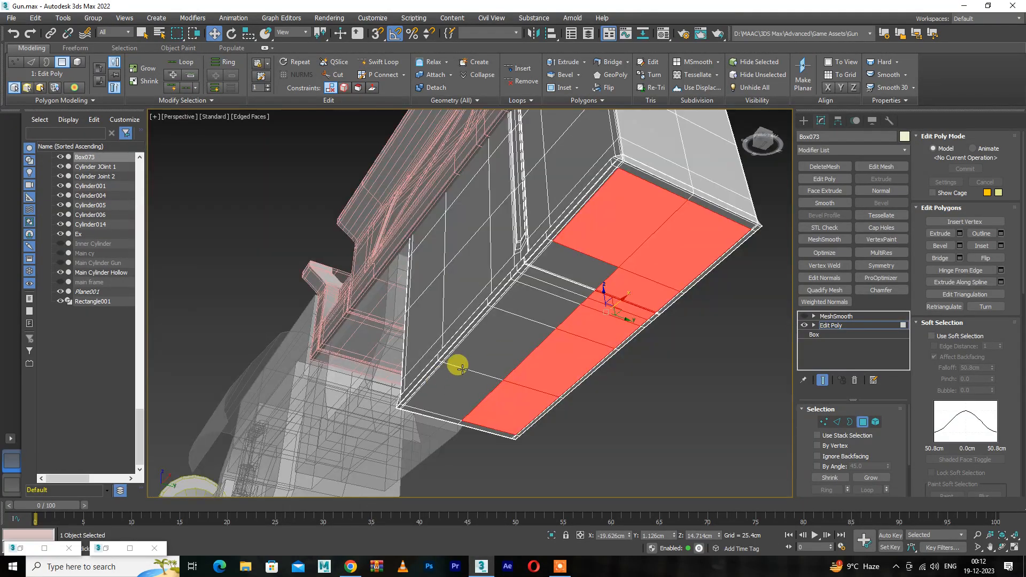
# - Add the remaining inner-half underside polygons, including the narrow centre strips, to the selection
pyautogui.keyDown('ctrl'); pyautogui.click(471, 357); pyautogui.keyUp('ctrl')
pyautogui.keyDown('ctrl'); pyautogui.click(454, 385); pyautogui.keyUp('ctrl')
pyautogui.keyDown('ctrl'); pyautogui.click(520, 311); pyautogui.keyUp('ctrl')
pyautogui.scroll(4, 527, 297)
pyautogui.keyDown('ctrl'); pyautogui.click(543, 281); pyautogui.keyUp('ctrl')
pyautogui.keyDown('ctrl'); pyautogui.click(543, 268); pyautogui.keyUp('ctrl')
pyautogui.scroll(2, 544, 268)
pyautogui.scroll(-5, 534, 258)
pyautogui.scroll(2, 556, 281)
pyautogui.scroll(3, 555, 281)
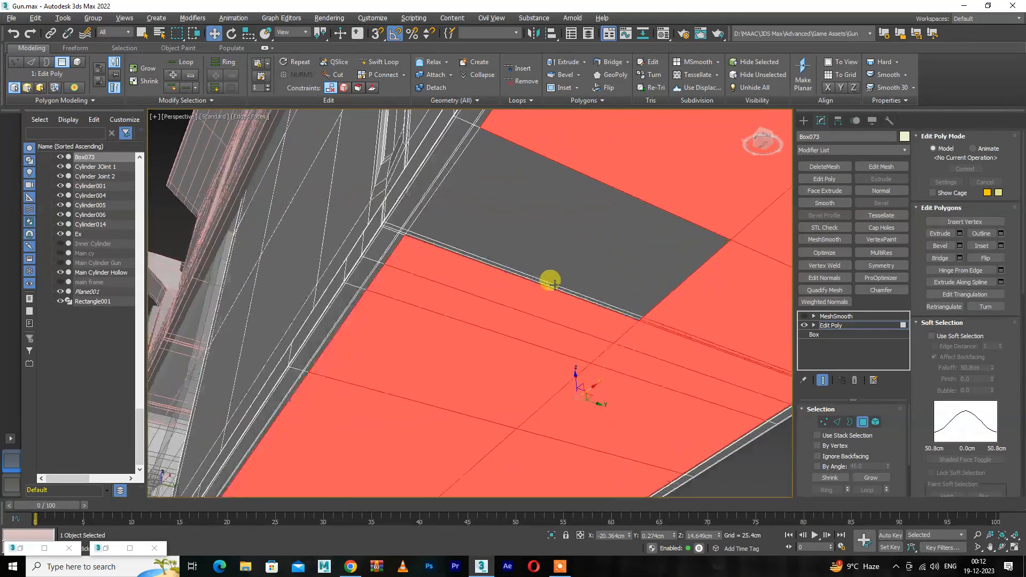
pyautogui.scroll(-5, 569, 243)
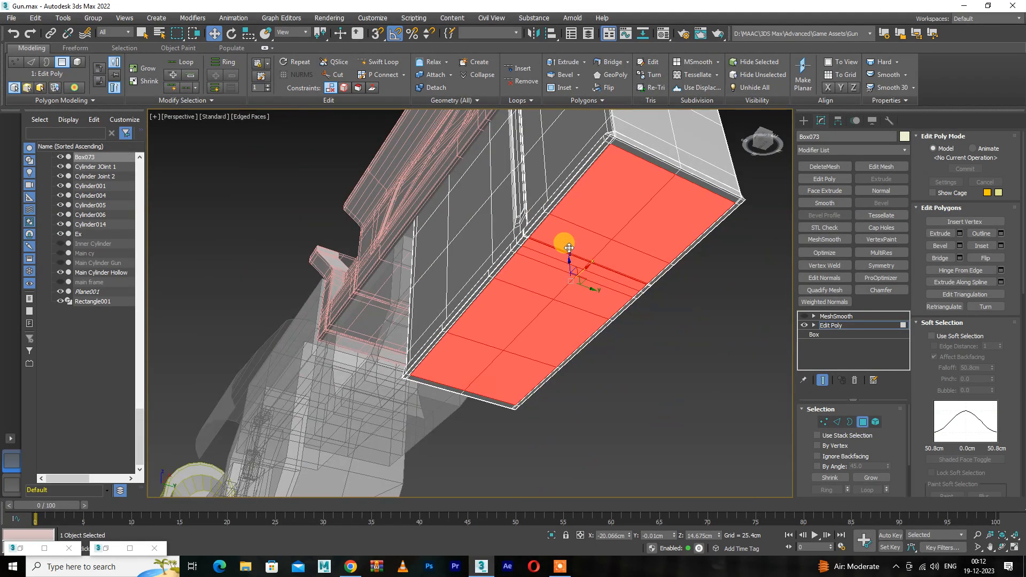
# - Recess the selected underside polygons slightly into the magazine, leaving a thin rim around them
pyautogui.keyDown('alt'); pyautogui.moveTo(566, 273); pyautogui.dragTo(566, 277, button='middle'); pyautogui.keyUp('alt')
pyautogui.moveTo(566, 278); pyautogui.dragTo(566, 280)
pyautogui.moveTo(567, 279)
pyautogui.keyDown('alt'); pyautogui.mouseDown(button='middle')
pyautogui.moveTo(561, 311)
pyautogui.moveTo(567, 281)
pyautogui.mouseUp(button='middle'); pyautogui.keyUp('alt')
pyautogui.press('Delete')
# - Inspect the underside recess and its corners with the MeshSmooth result toggled on and off
pyautogui.keyDown('alt'); pyautogui.moveTo(581, 358); pyautogui.dragTo(643, 337, button='middle'); pyautogui.keyUp('alt')
pyautogui.scroll(5, 671, 291)
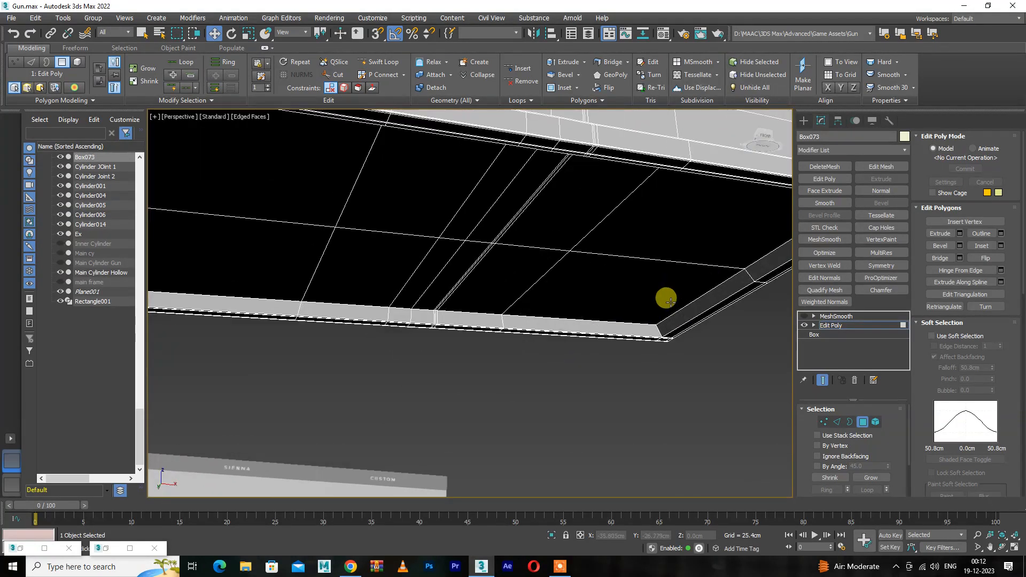
pyautogui.click(660, 325)
pyautogui.rightClick(639, 377)
pyautogui.press('2')
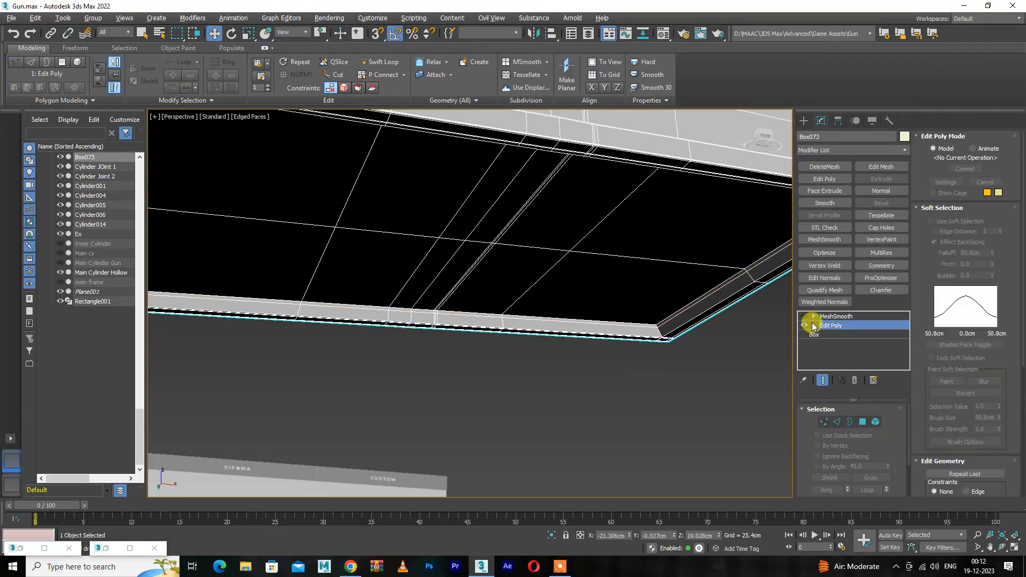
pyautogui.click(804, 316)
pyautogui.scroll(-3, 592, 376)
pyautogui.keyDown('alt'); pyautogui.moveTo(589, 379); pyautogui.dragTo(785, 325, button='middle'); pyautogui.keyUp('alt')
pyautogui.click(803, 316)
pyautogui.keyDown('alt'); pyautogui.moveTo(683, 318); pyautogui.dragTo(691, 325, button='middle'); pyautogui.keyUp('alt')
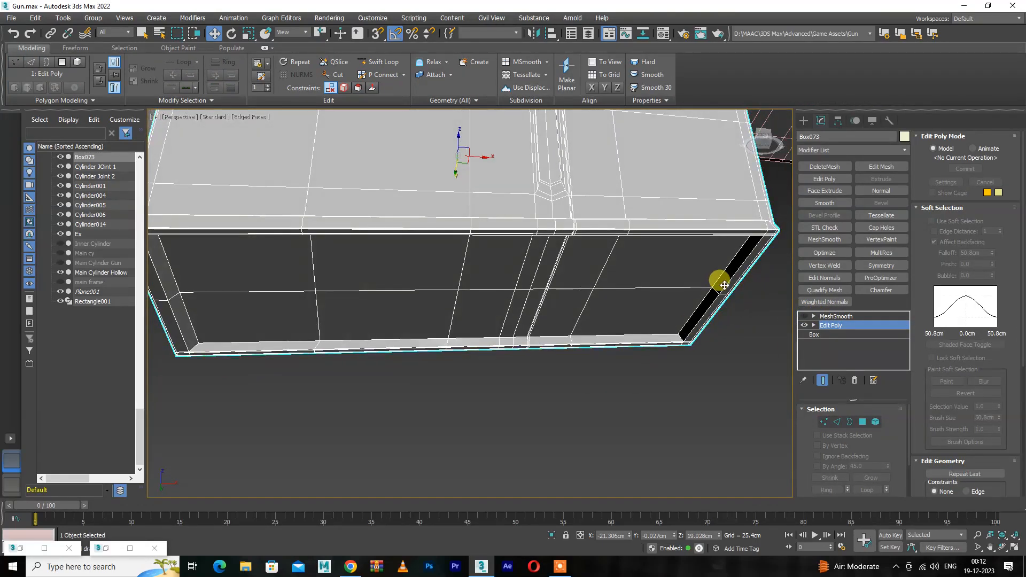
pyautogui.scroll(4, 719, 282)
pyautogui.hotkey('alt', 's')
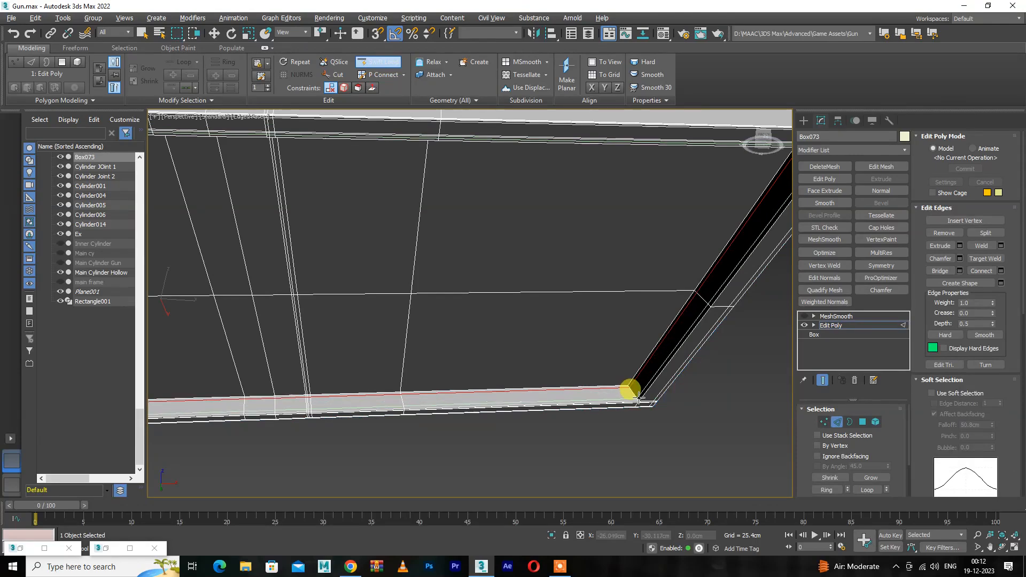
pyautogui.press('1')
pyautogui.click(804, 316)
pyautogui.click(805, 317)
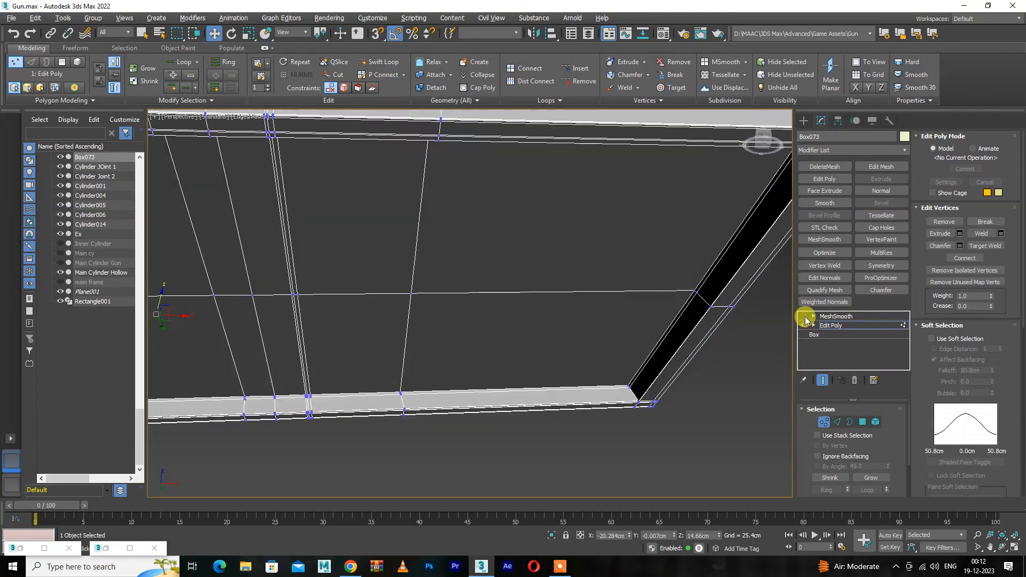
# - Insert support loops with Swift Loop close to the recess corner at the magazine's front end
pyautogui.keyDown('alt'); pyautogui.moveTo(558, 393); pyautogui.dragTo(504, 349, button='middle'); pyautogui.keyUp('alt')
pyautogui.scroll(-4, 534, 410)
pyautogui.scroll(4, 440, 256)
pyautogui.keyDown('alt'); pyautogui.moveTo(426, 230); pyautogui.dragTo(479, 338, button='middle'); pyautogui.keyUp('alt')
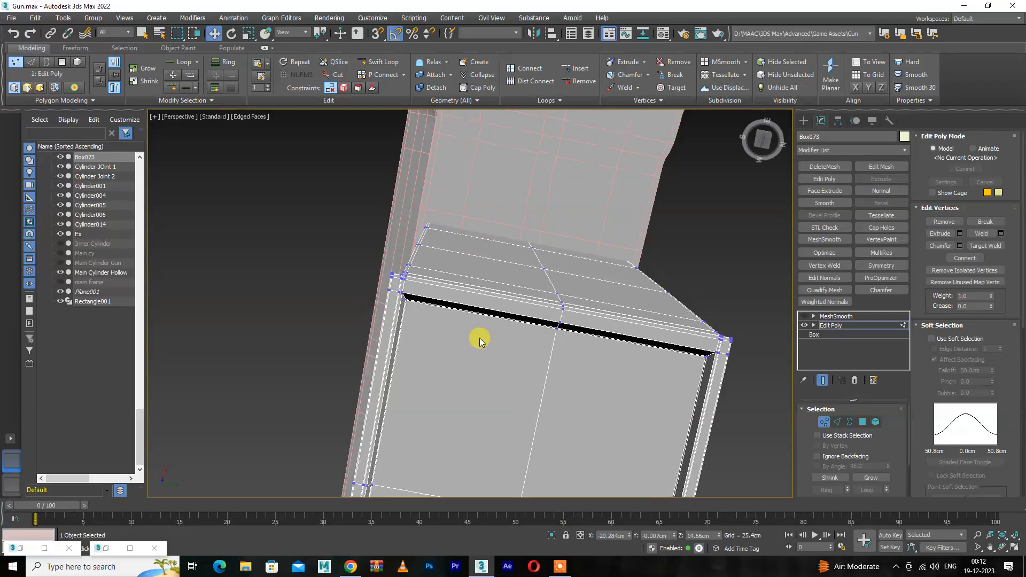
pyautogui.scroll(5, 555, 261)
pyautogui.scroll(-3, 592, 256)
pyautogui.moveTo(592, 255); pyautogui.dragTo(410, 277, button='middle')
pyautogui.scroll(-3, 448, 289)
pyautogui.scroll(2, 430, 273)
pyautogui.scroll(3, 430, 275)
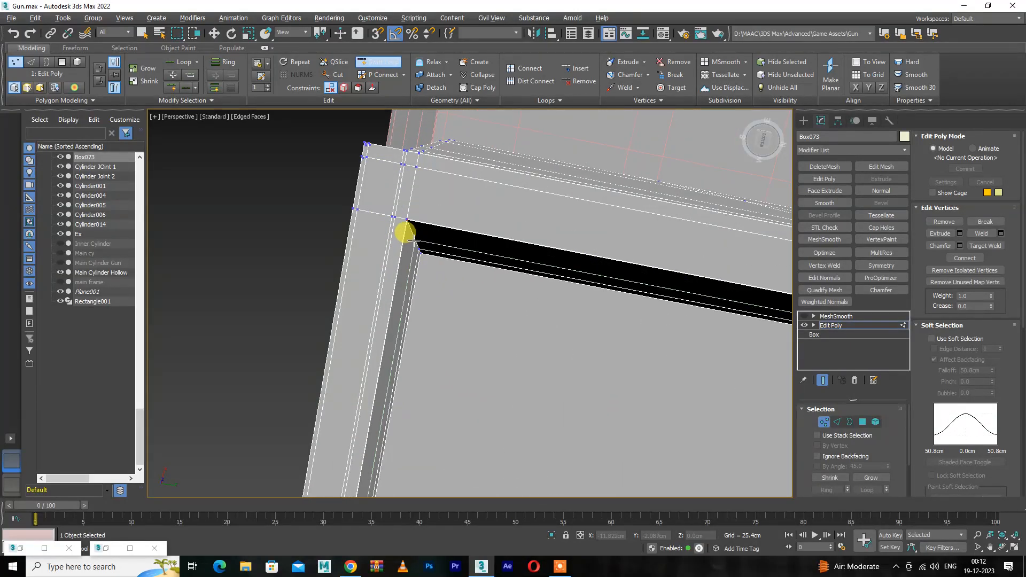
pyautogui.press('2')
pyautogui.doubleClick(407, 222)
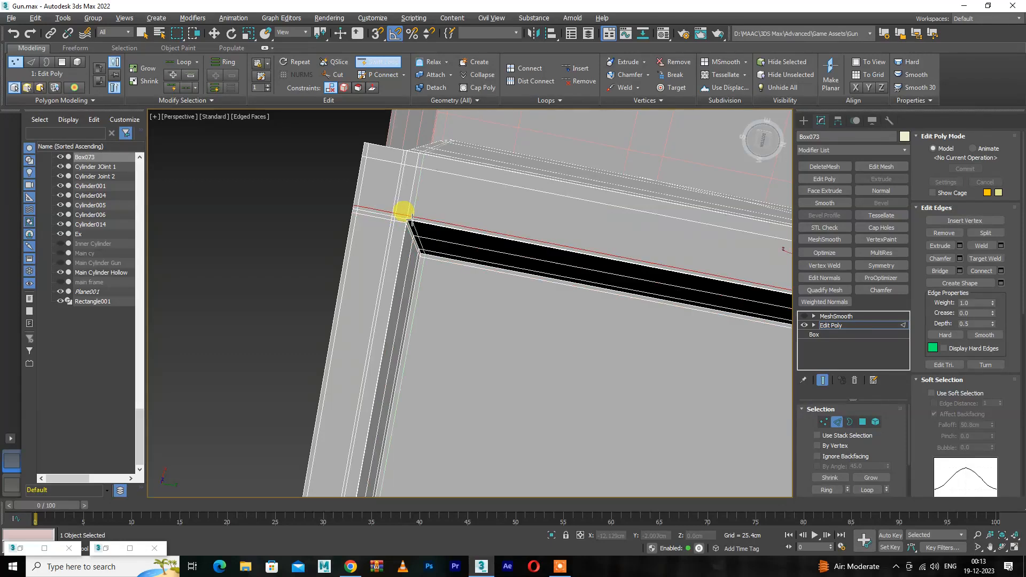
pyautogui.click(411, 219)
# - Insert a matching support loop close to the recess corner at the magazine's rear end
pyautogui.scroll(-3, 412, 219)
pyautogui.scroll(-3, 487, 305)
pyautogui.moveTo(487, 306); pyautogui.dragTo(396, 299, button='middle')
pyautogui.moveTo(607, 323); pyautogui.dragTo(495, 315, button='middle')
pyautogui.scroll(3, 439, 308)
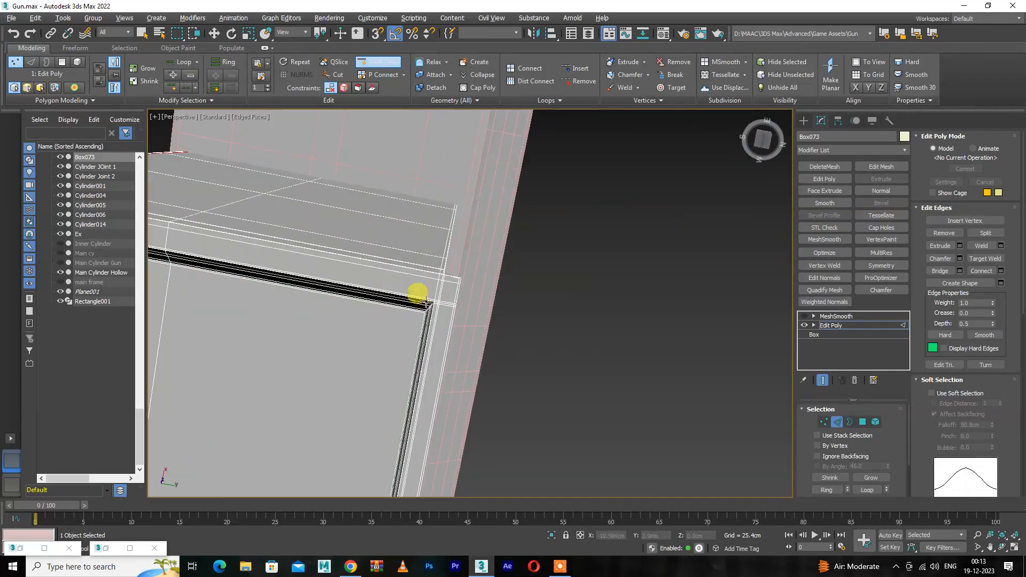
pyautogui.scroll(2, 426, 303)
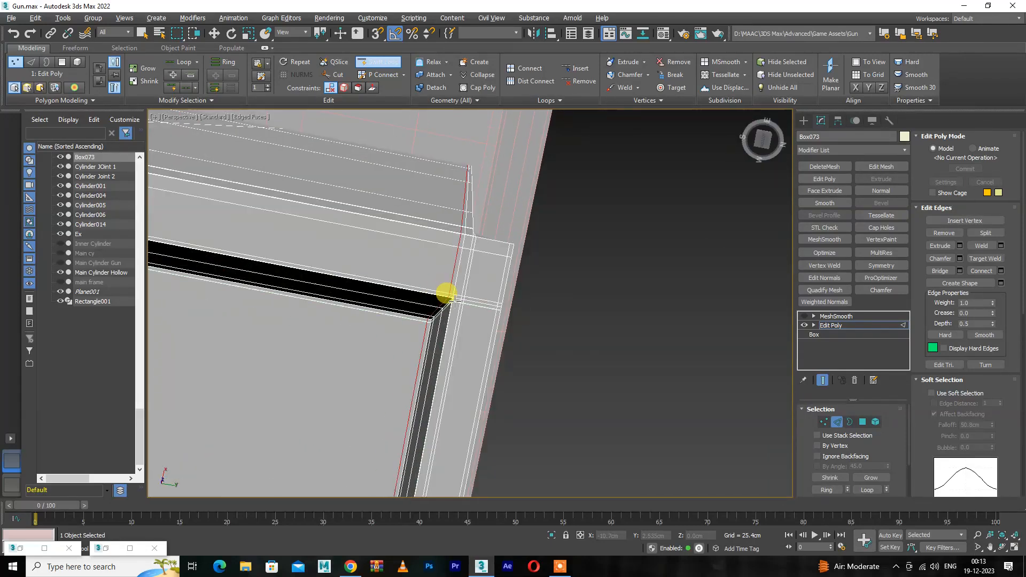
pyautogui.scroll(-3, 457, 307)
pyautogui.moveTo(440, 356); pyautogui.dragTo(537, 244, button='middle')
pyautogui.scroll(-2, 406, 385)
pyautogui.moveTo(357, 451); pyautogui.dragTo(429, 332, button='middle')
pyautogui.scroll(6, 430, 332)
pyautogui.scroll(-6, 430, 332)
pyautogui.moveTo(412, 403); pyautogui.dragTo(469, 266, button='middle')
pyautogui.scroll(5, 537, 384)
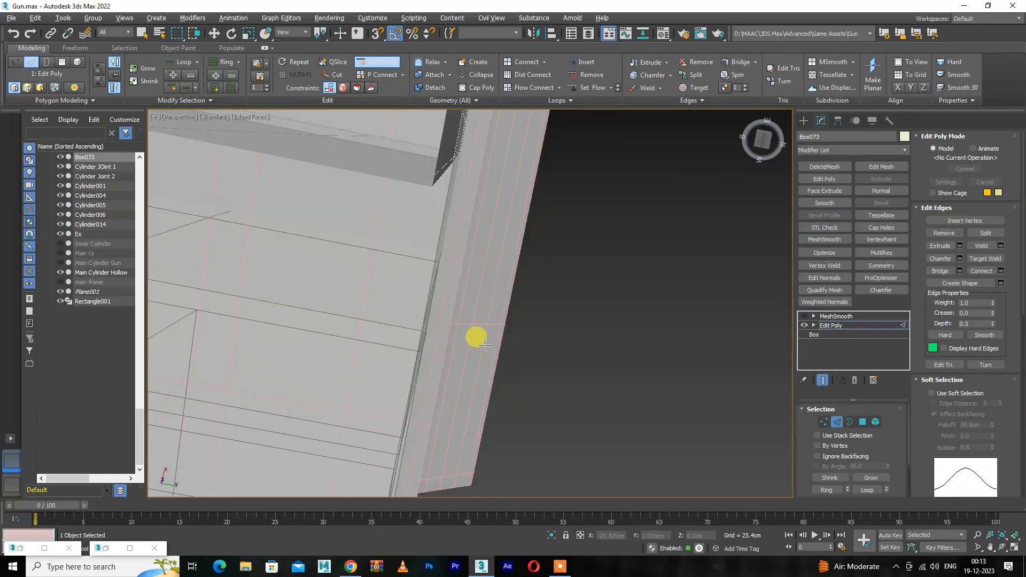
pyautogui.moveTo(465, 489); pyautogui.dragTo(490, 377, button='middle')
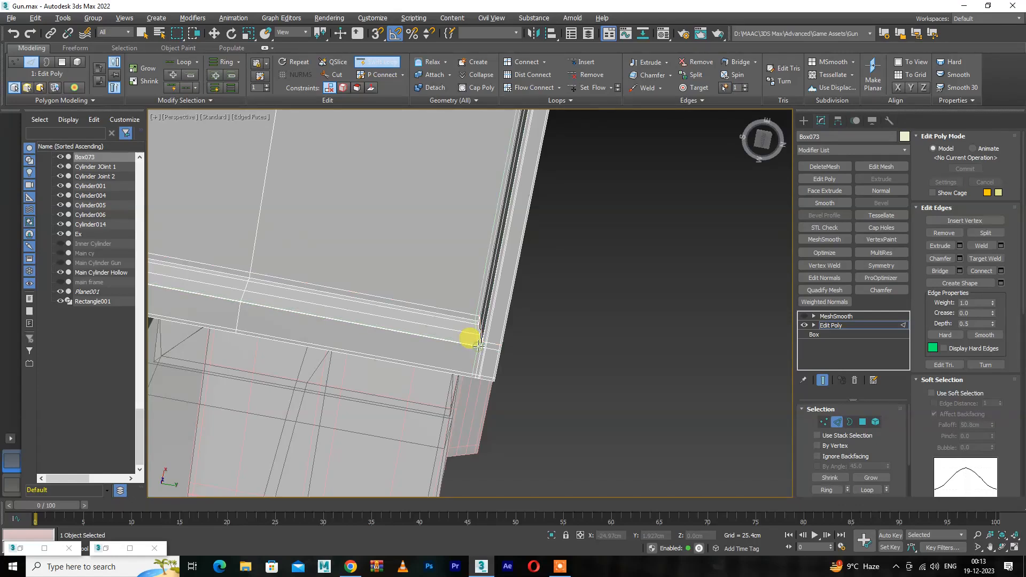
pyautogui.click(478, 347)
# - Leave edge editing on the magazine and show its MeshSmooth result again
pyautogui.scroll(4, 477, 337)
pyautogui.scroll(-8, 490, 368)
pyautogui.moveTo(398, 378); pyautogui.dragTo(476, 428, button='middle')
pyautogui.scroll(5, 251, 361)
pyautogui.press('1')
pyautogui.click(829, 325)
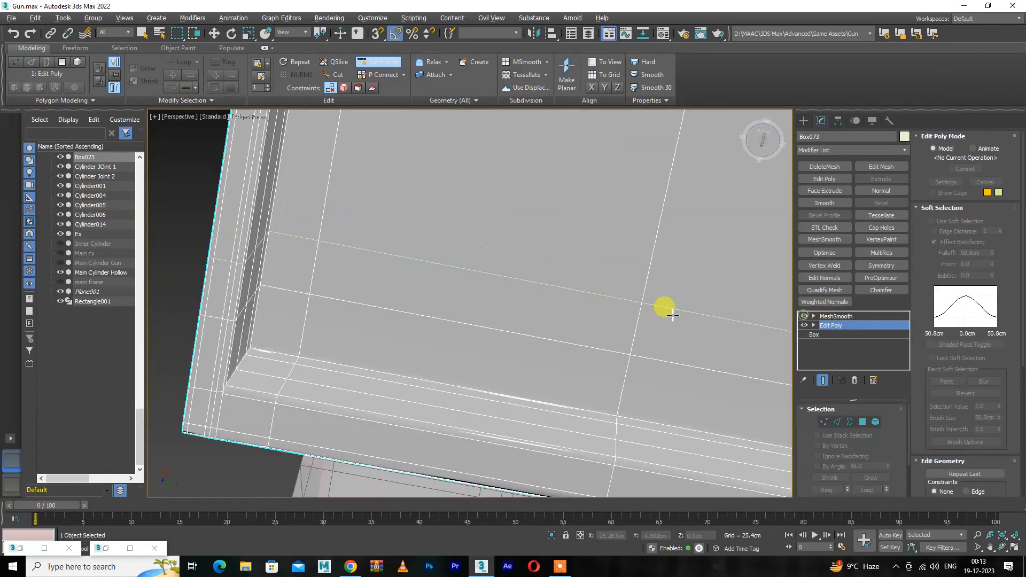
# - Turn off edged faces and examine the smoothed magazine on the whole gun beside the reference image
pyautogui.scroll(-8, 495, 305)
pyautogui.press('1')
pyautogui.press('1')
pyautogui.press('F4')
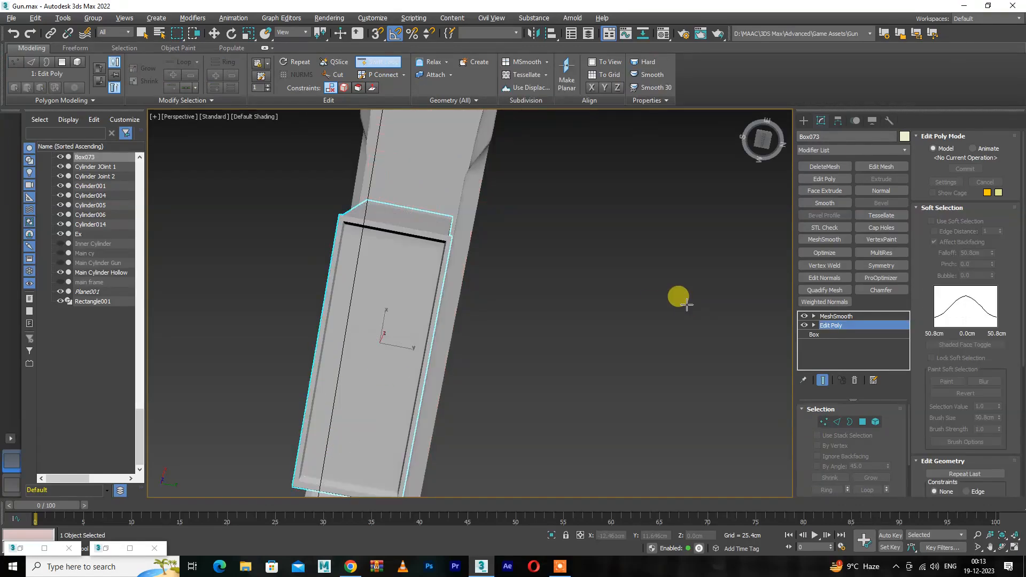
pyautogui.scroll(-3, 430, 342)
pyautogui.keyDown('alt'); pyautogui.moveTo(429, 342); pyautogui.dragTo(442, 392, button='middle'); pyautogui.keyUp('alt')
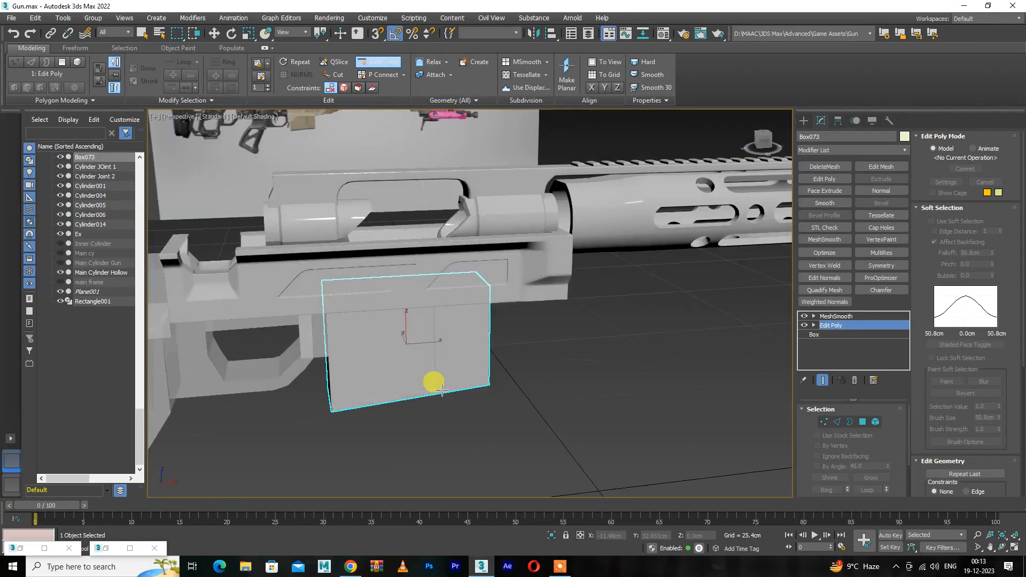
pyautogui.scroll(-6, 458, 362)
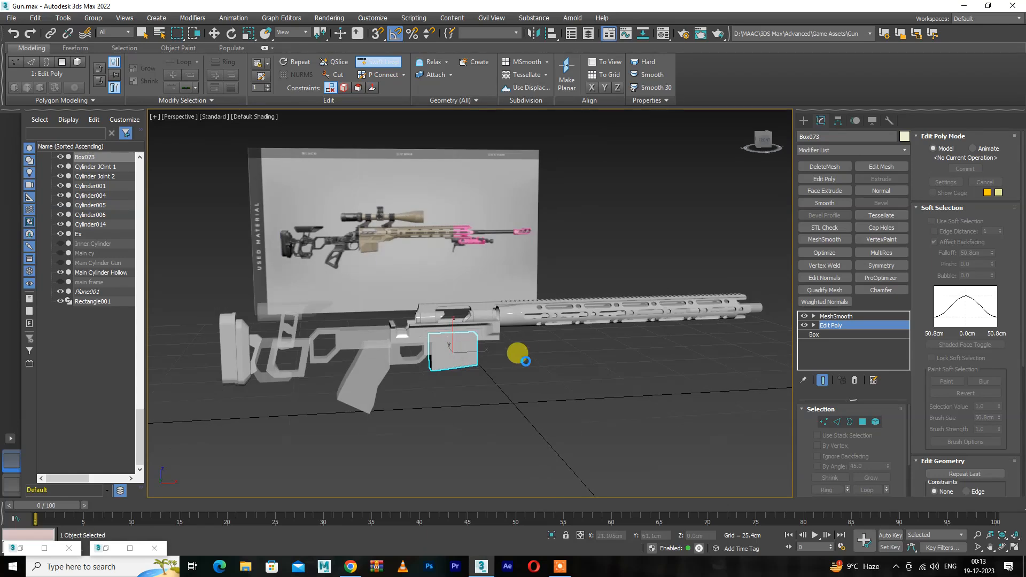
pyautogui.scroll(-4, 590, 305)
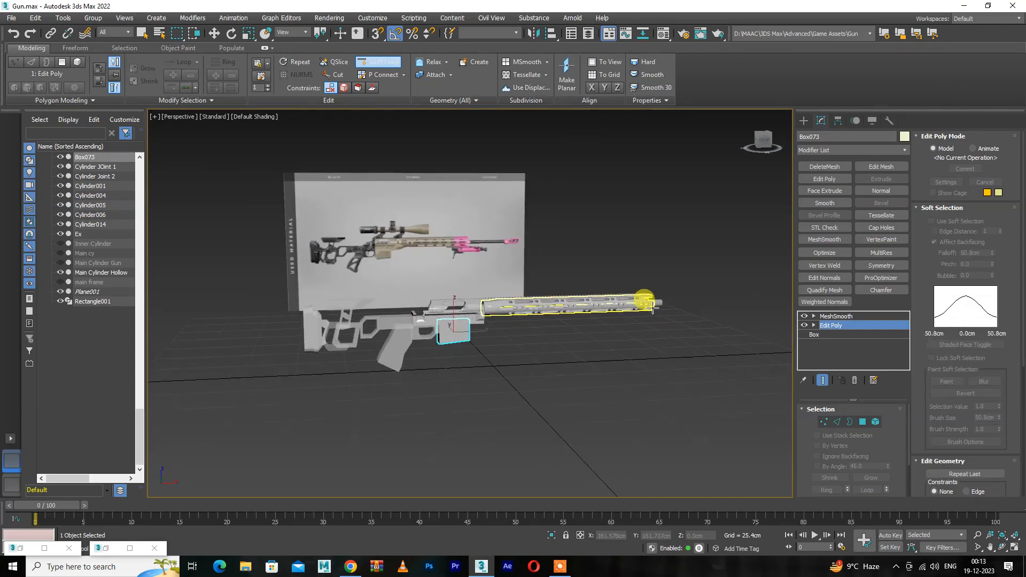
# - Select the barrel cylinder at the handguard's front and scale it lengthwise so it extends well beyond the handguard
pyautogui.press('1')
pyautogui.press('1')
pyautogui.click(658, 302)
pyautogui.keyDown('alt'); pyautogui.moveTo(657, 303); pyautogui.dragTo(629, 306, button='middle'); pyautogui.keyUp('alt')
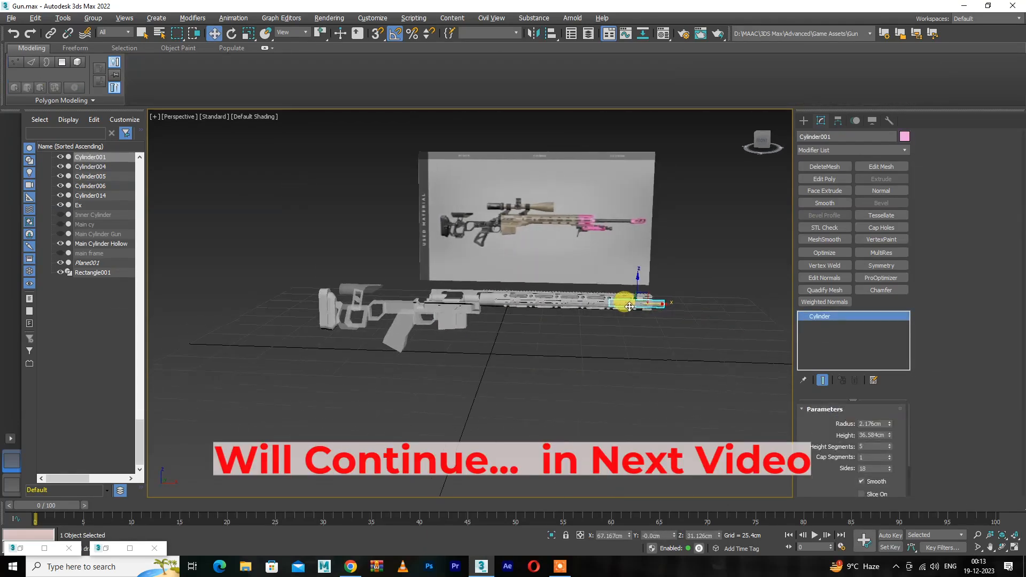
pyautogui.scroll(3, 629, 306)
pyautogui.click(567, 303)
pyautogui.press('r')
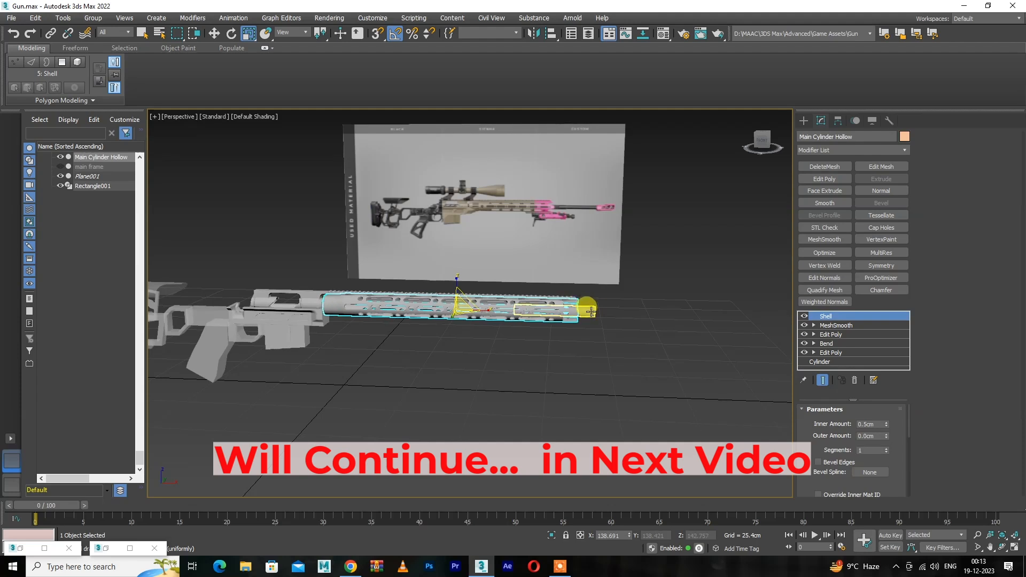
pyautogui.click(591, 311)
pyautogui.keyDown('alt'); pyautogui.moveTo(595, 309); pyautogui.dragTo(601, 339, button='middle'); pyautogui.keyUp('alt')
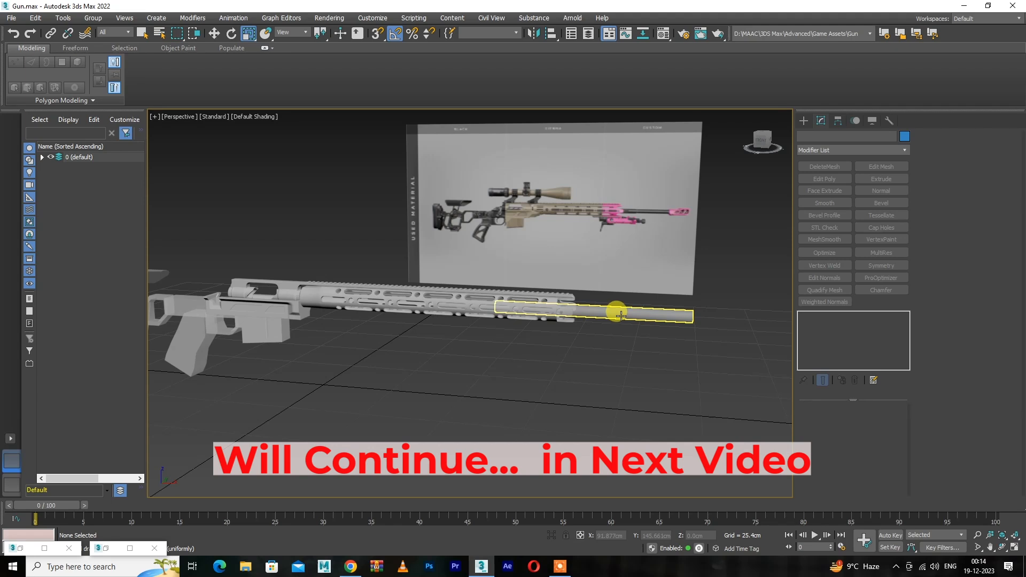
pyautogui.scroll(2, 613, 312)
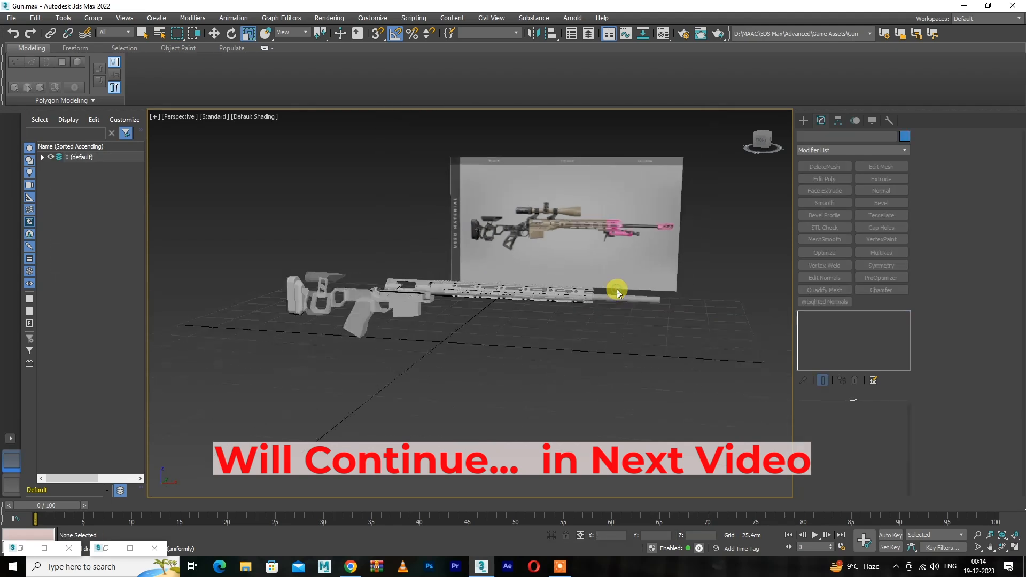